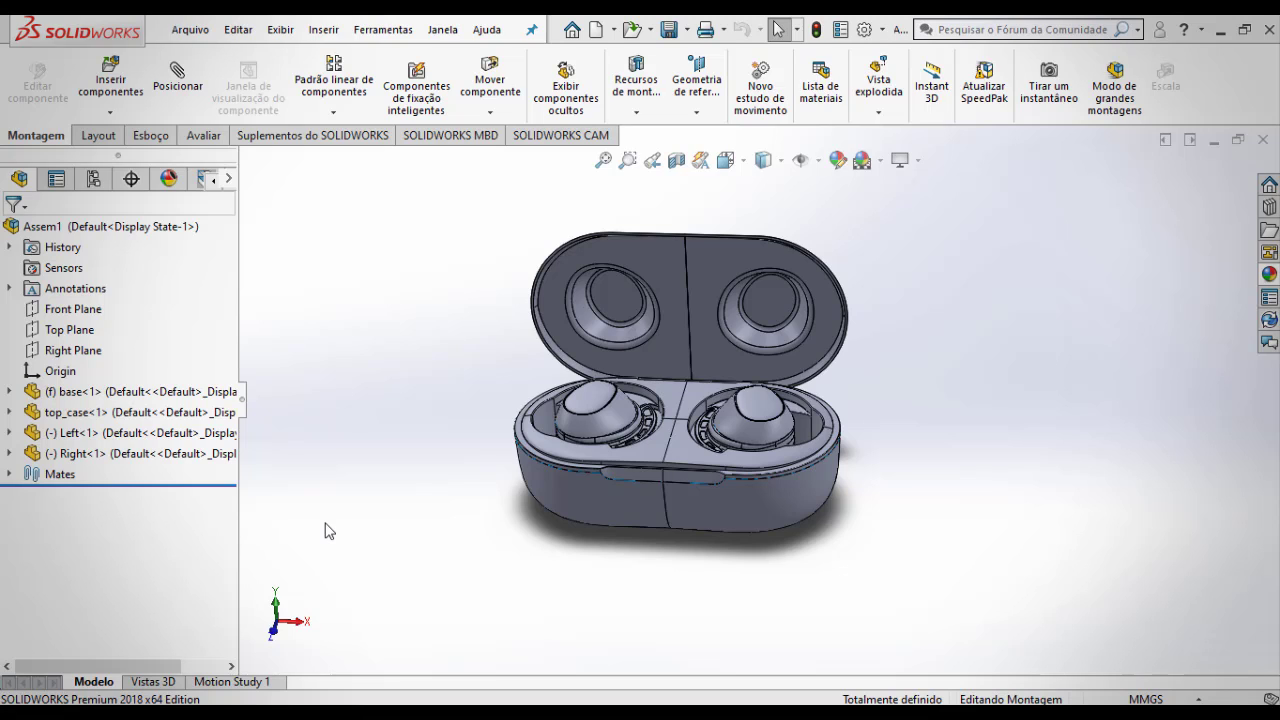
- Save the earbud case assembly as an STL (*.stl) file named Assem1, accepting the binary, millimetre export options
left_click(190, 30)
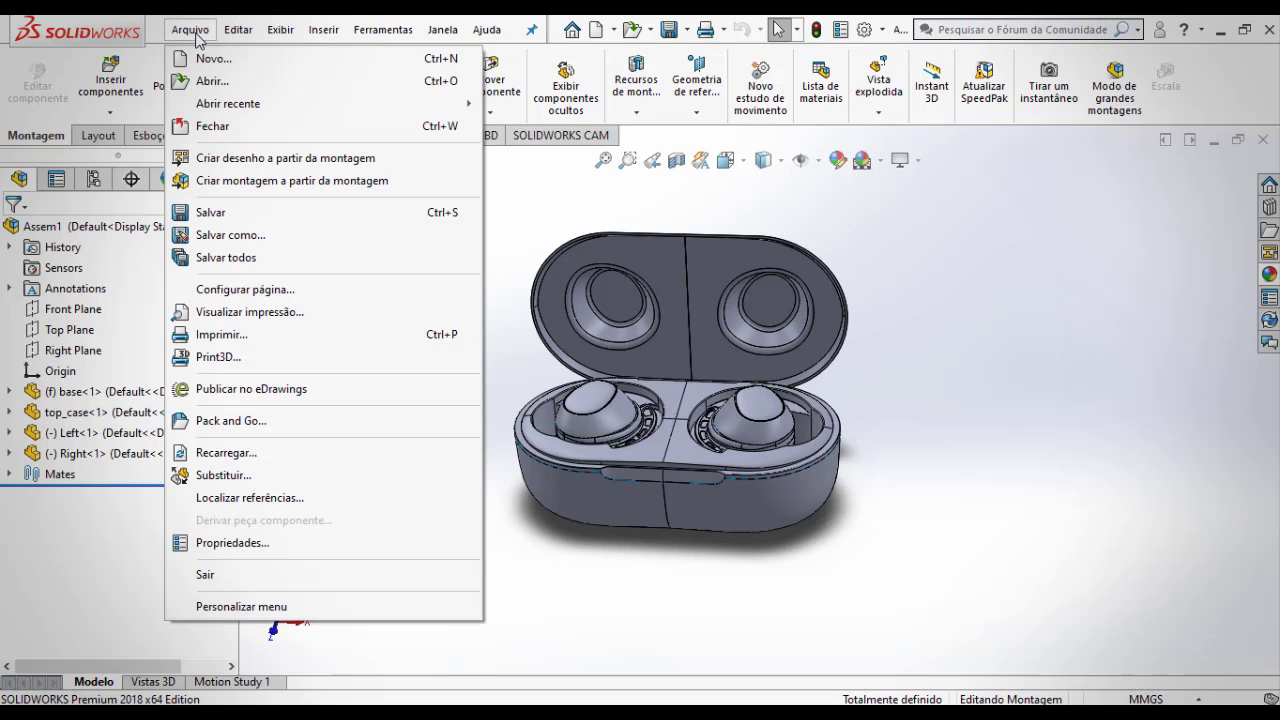
left_click(281, 245)
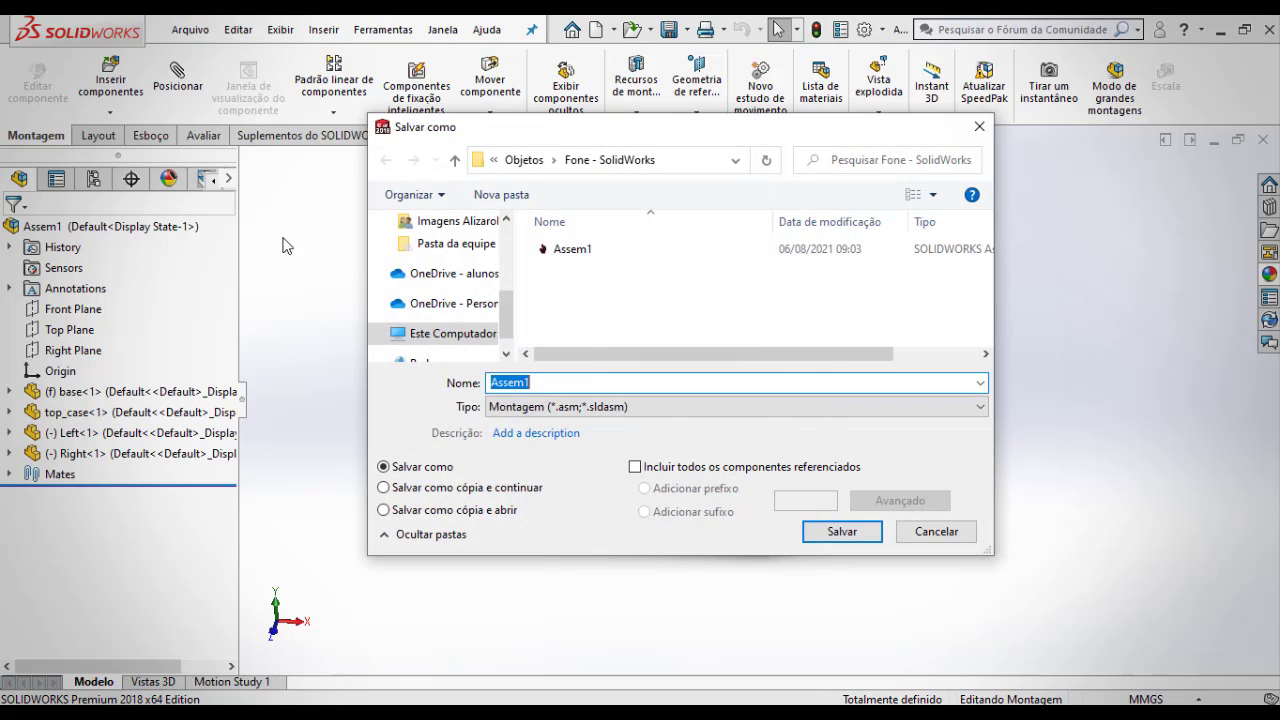
left_click(687, 408)
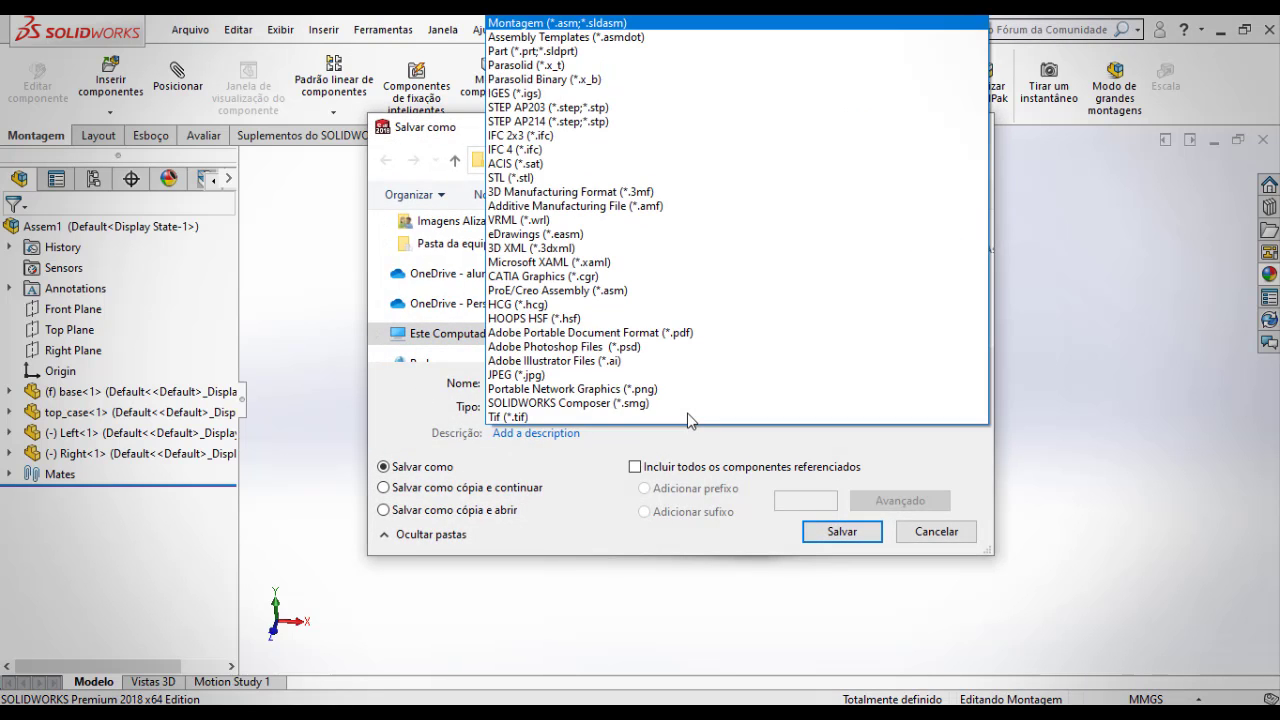
left_click(563, 178)
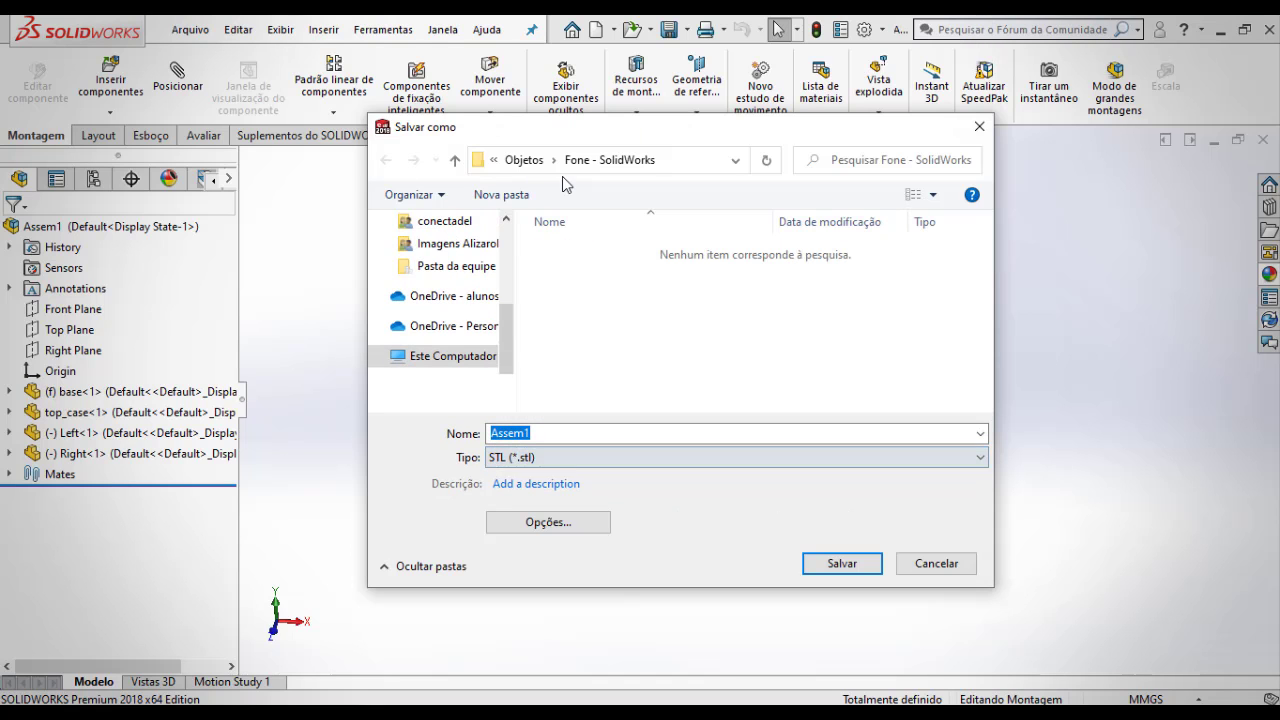
left_click(579, 525)
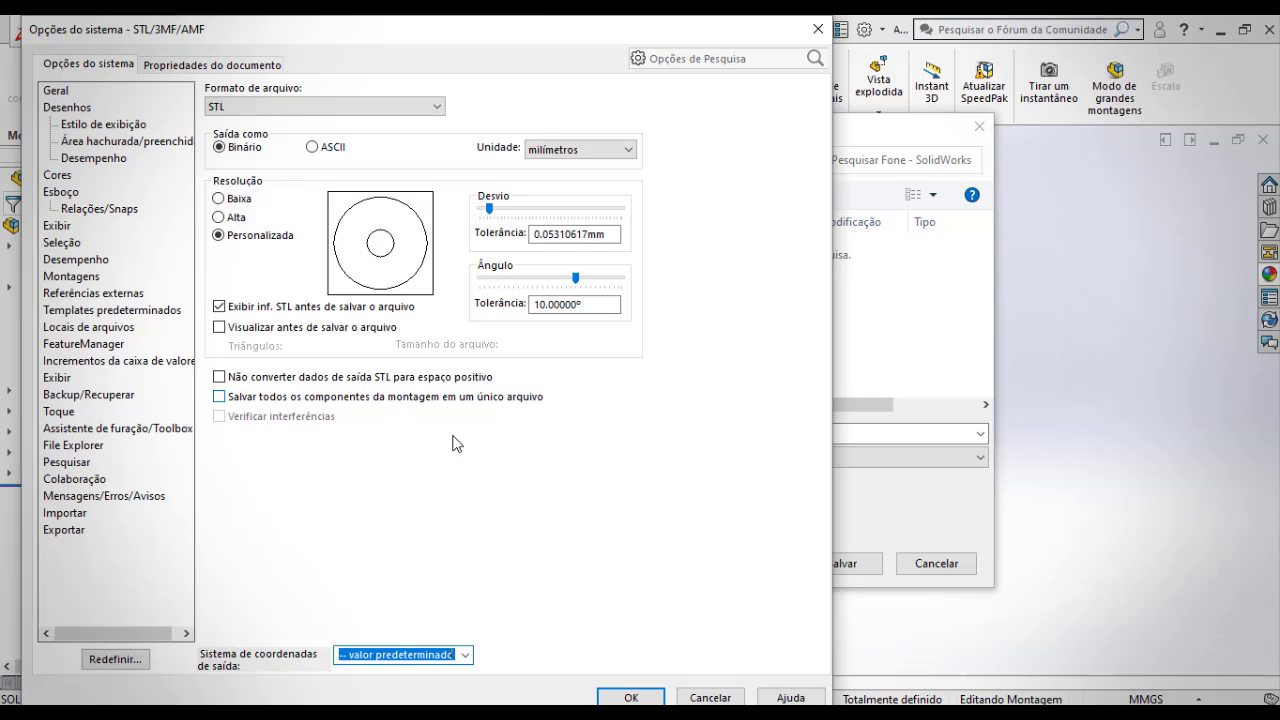
left_click(632, 697)
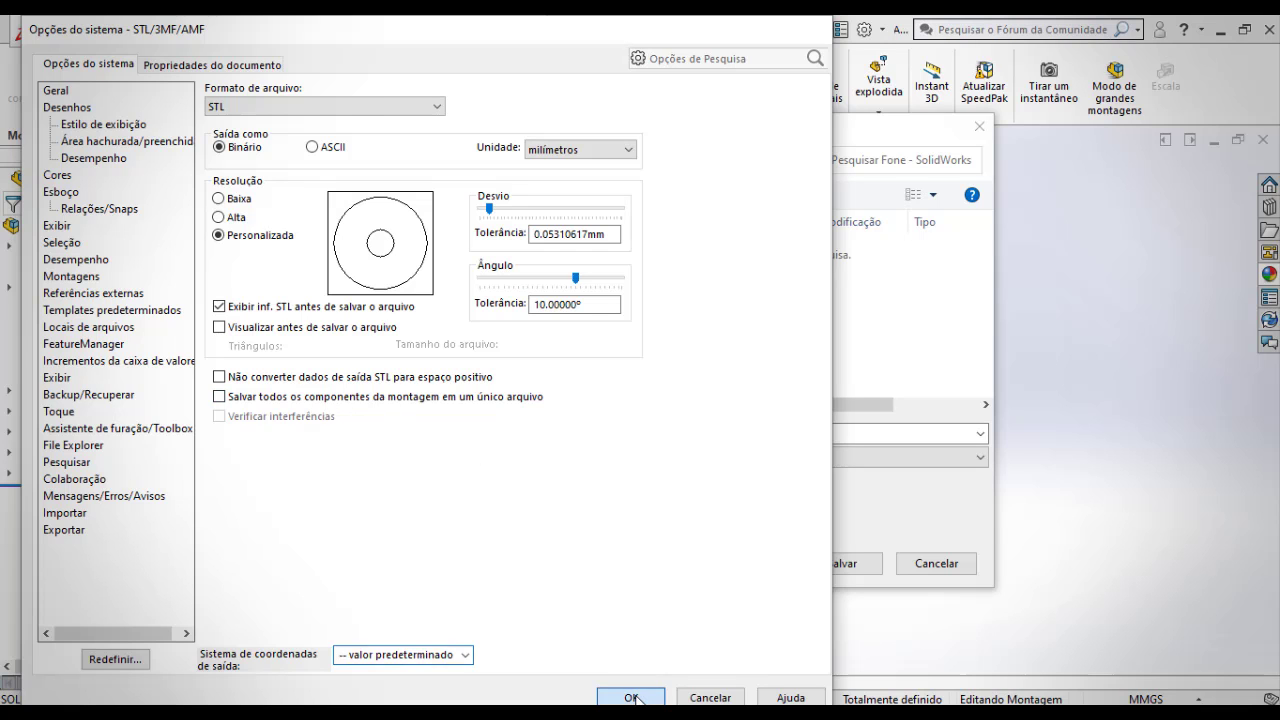
left_click(842, 563)
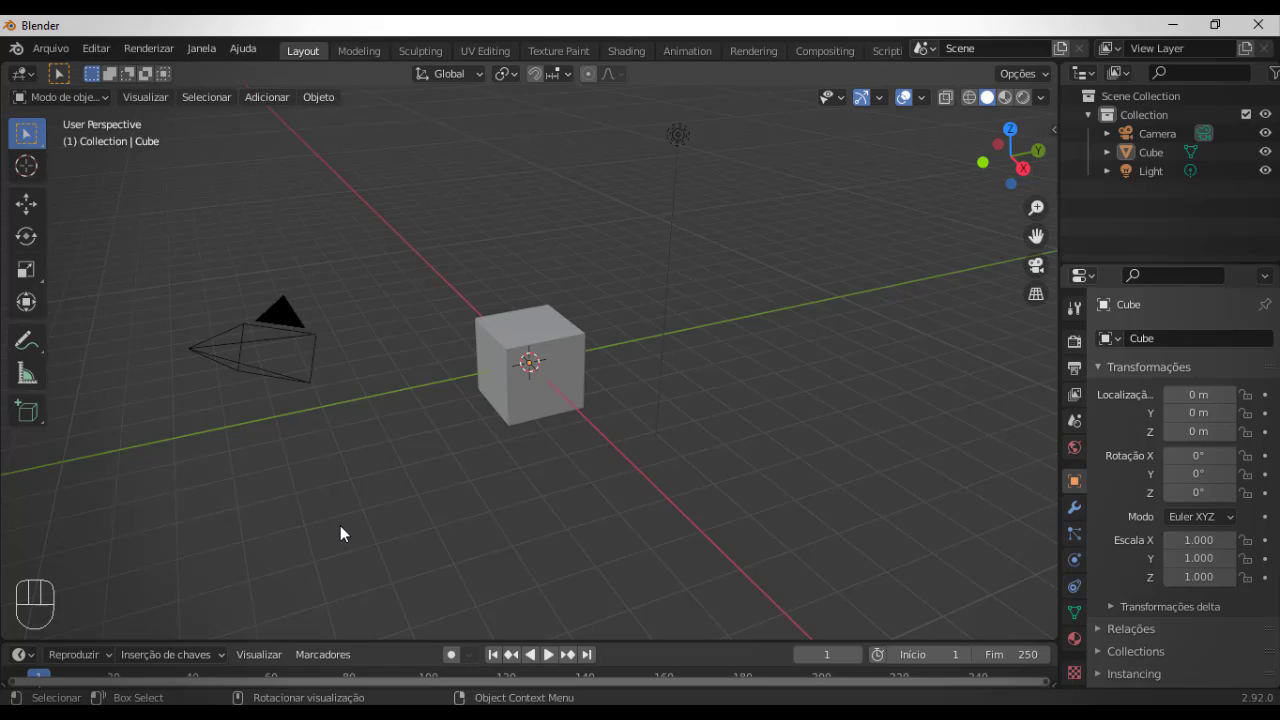
- In Blender, delete all default objects and import the base, Left, Right and top_case STL files from the Fone - SolidWorks folder
key("a")
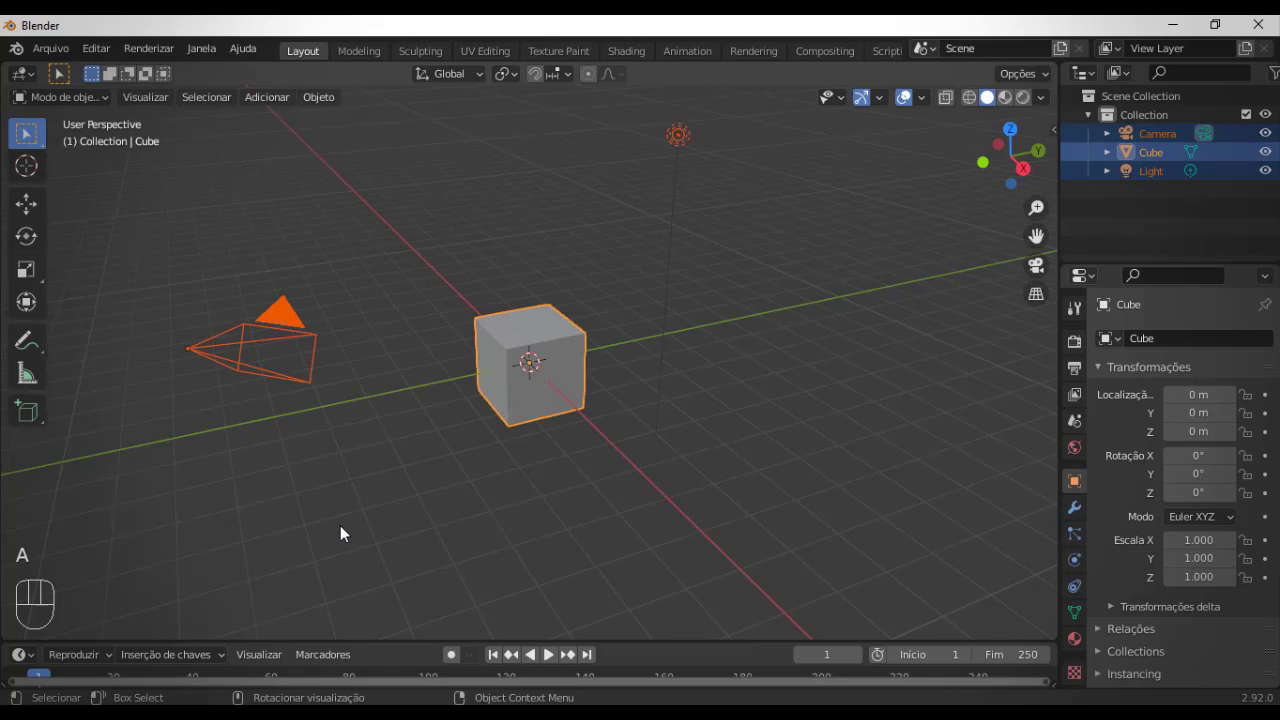
key("Delete")
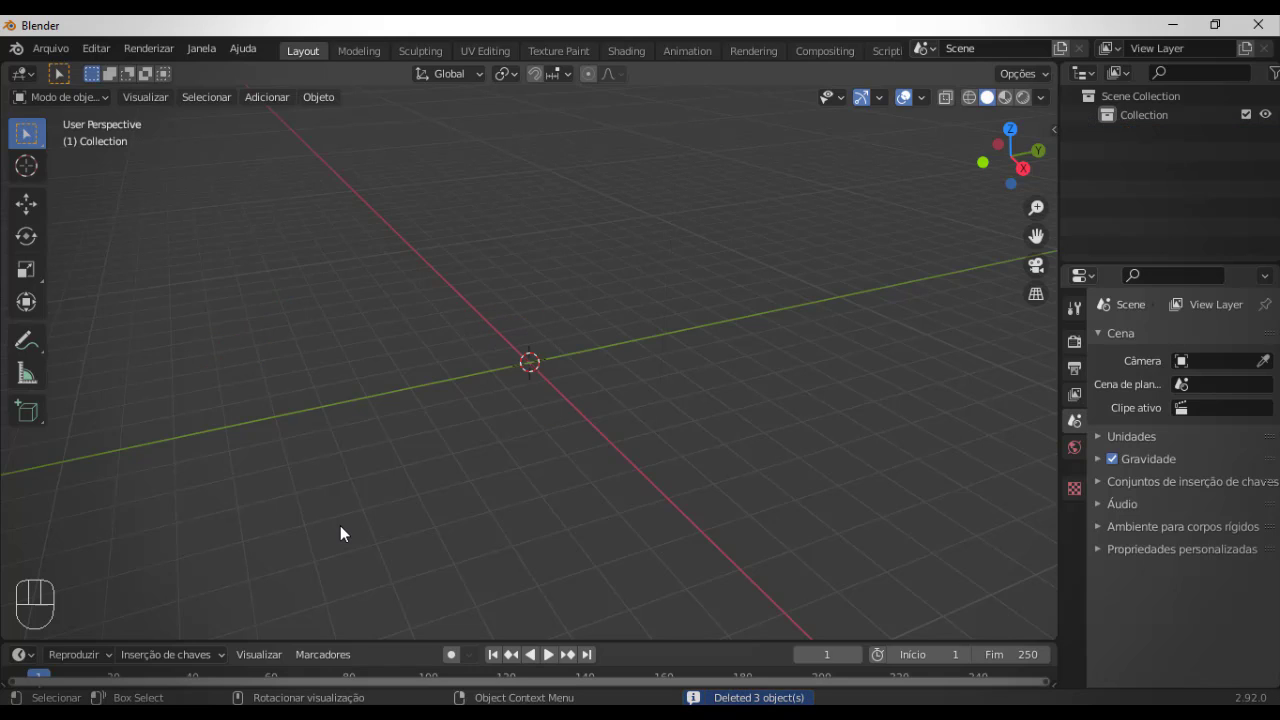
left_click(58, 49)
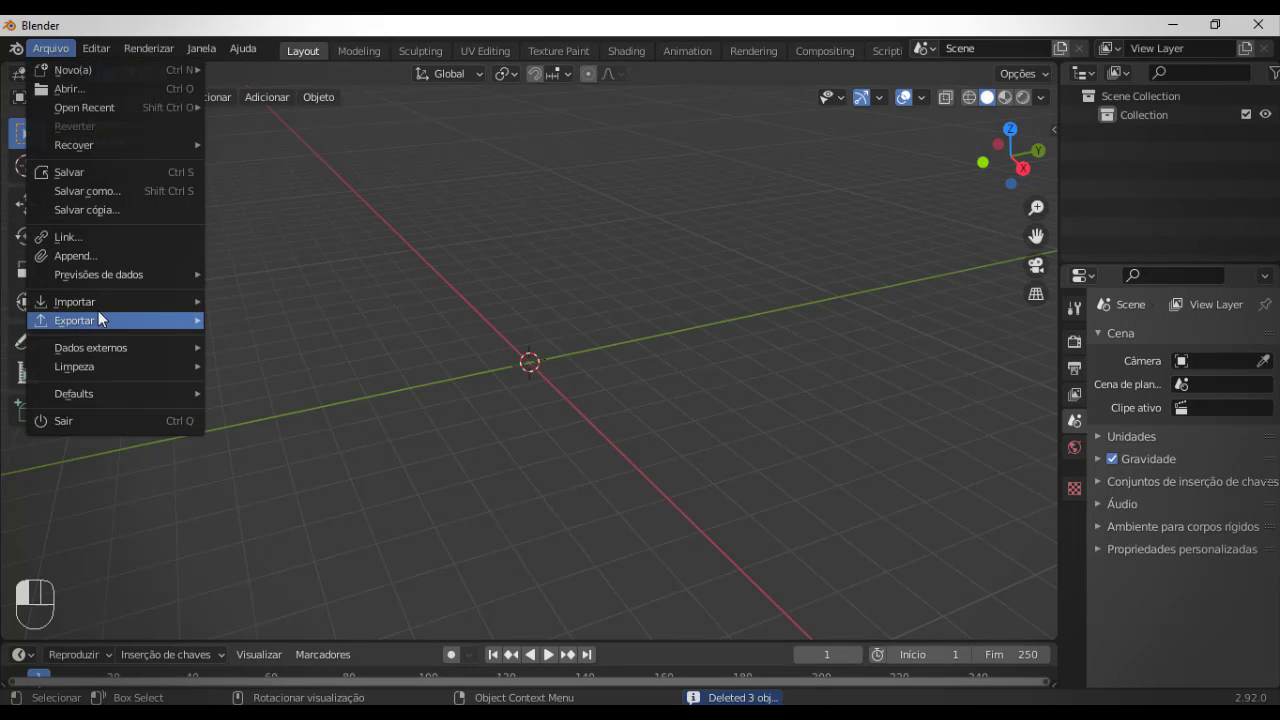
mouse_move(113, 302)
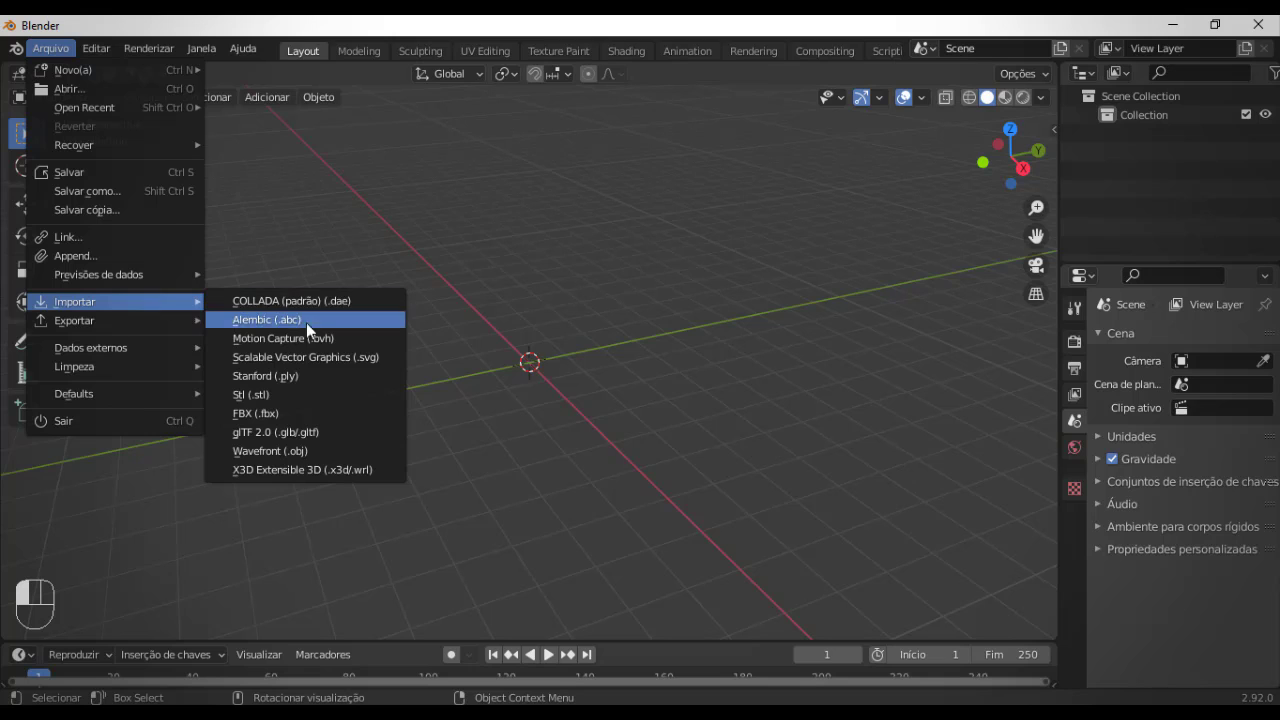
left_click(282, 397)
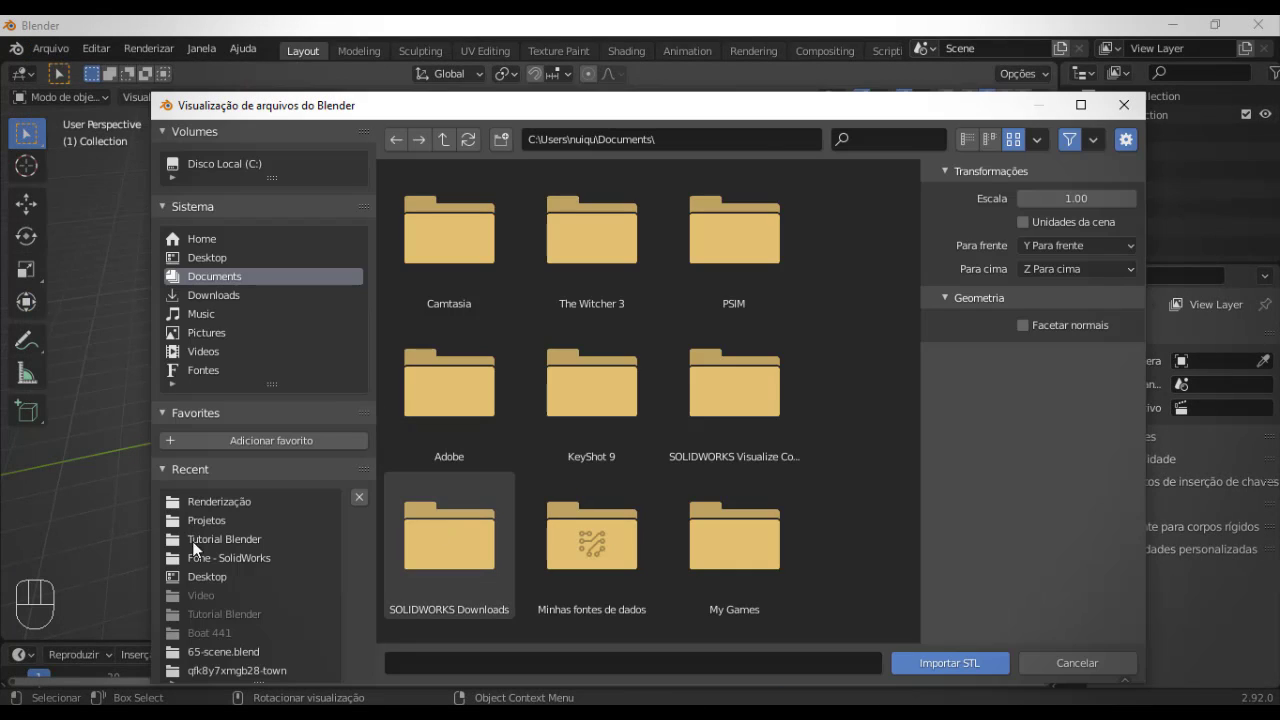
left_click(226, 538)
left_click(241, 557)
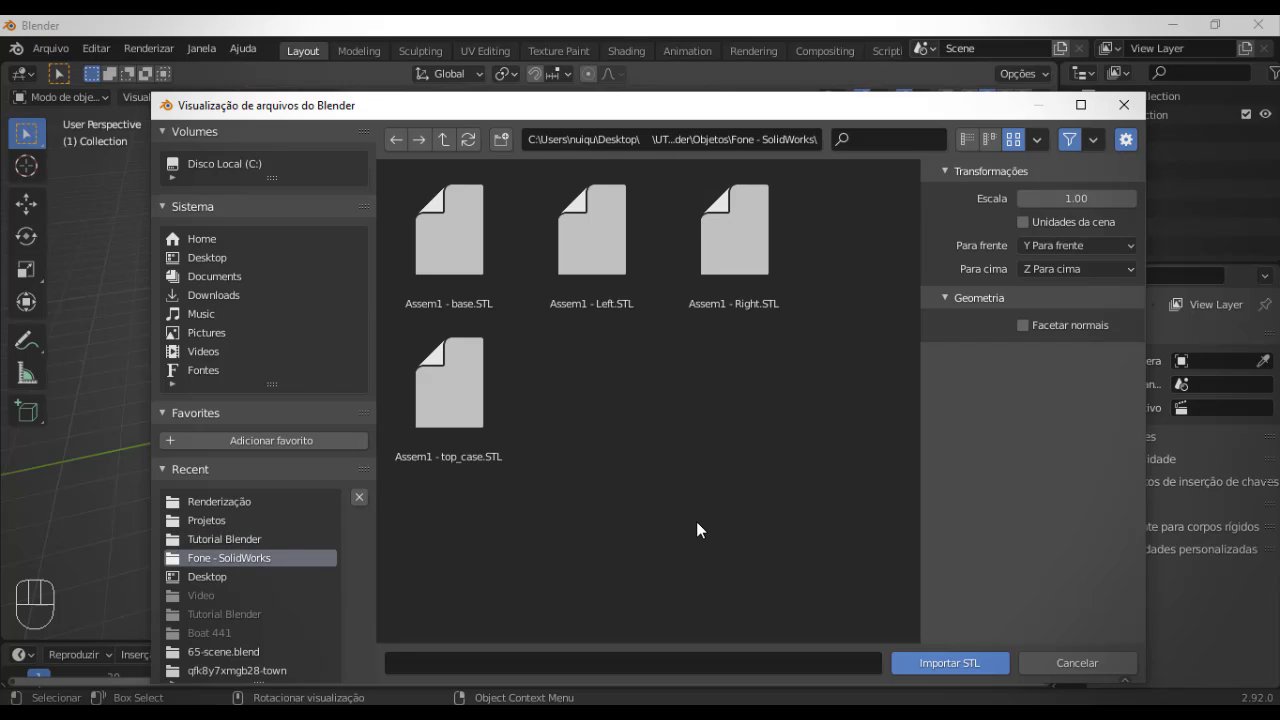
left_click_drag(791, 507, 321, 163)
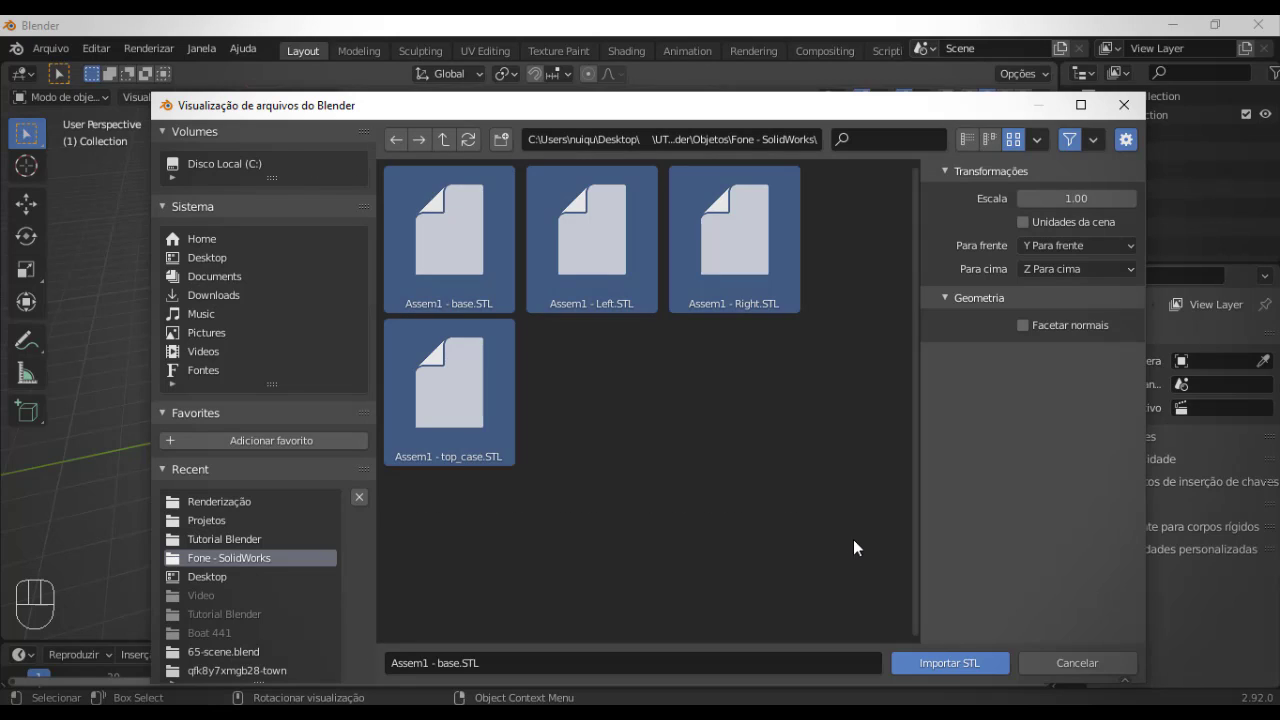
left_click(933, 659)
mouse_move(453, 414)
middle_mouse_down()
mouse_move(316, 426)
mouse_move(464, 432)
middle_mouse_up()
left_click(447, 412)
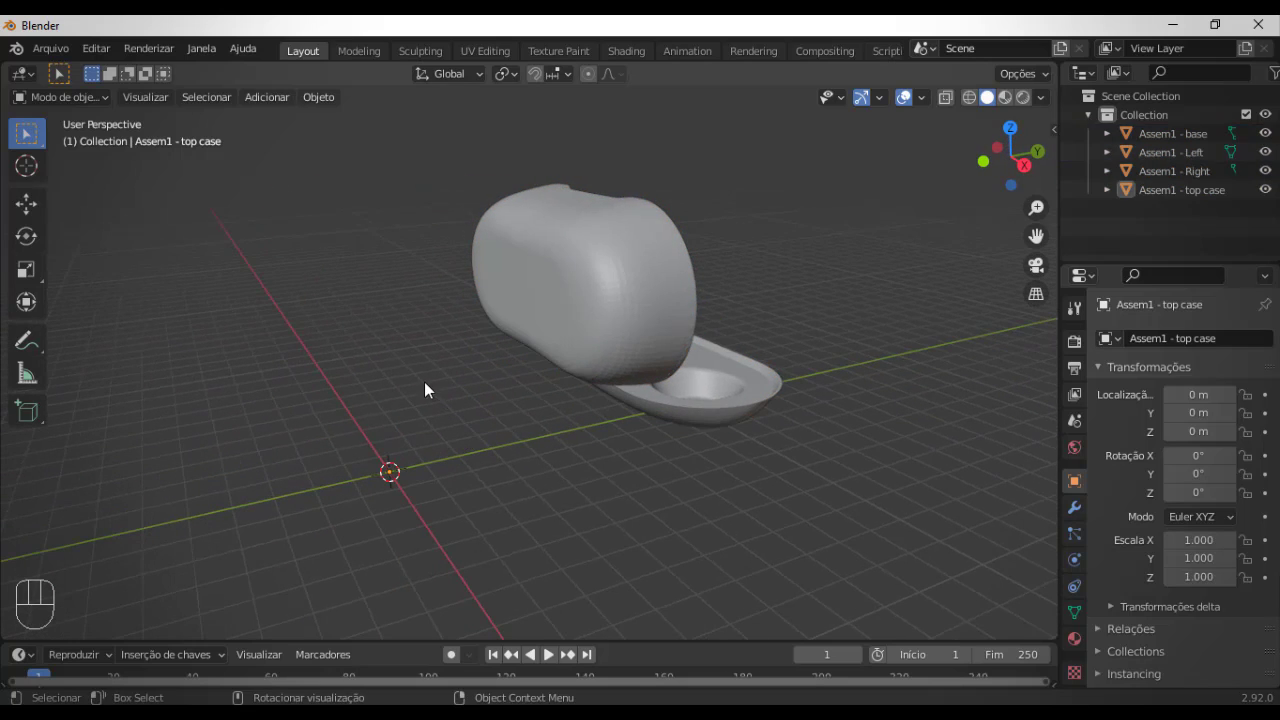
- Review the forward-axis and up-axis choices in the STL import settings, closing the dialog without importing
left_click(52, 47)
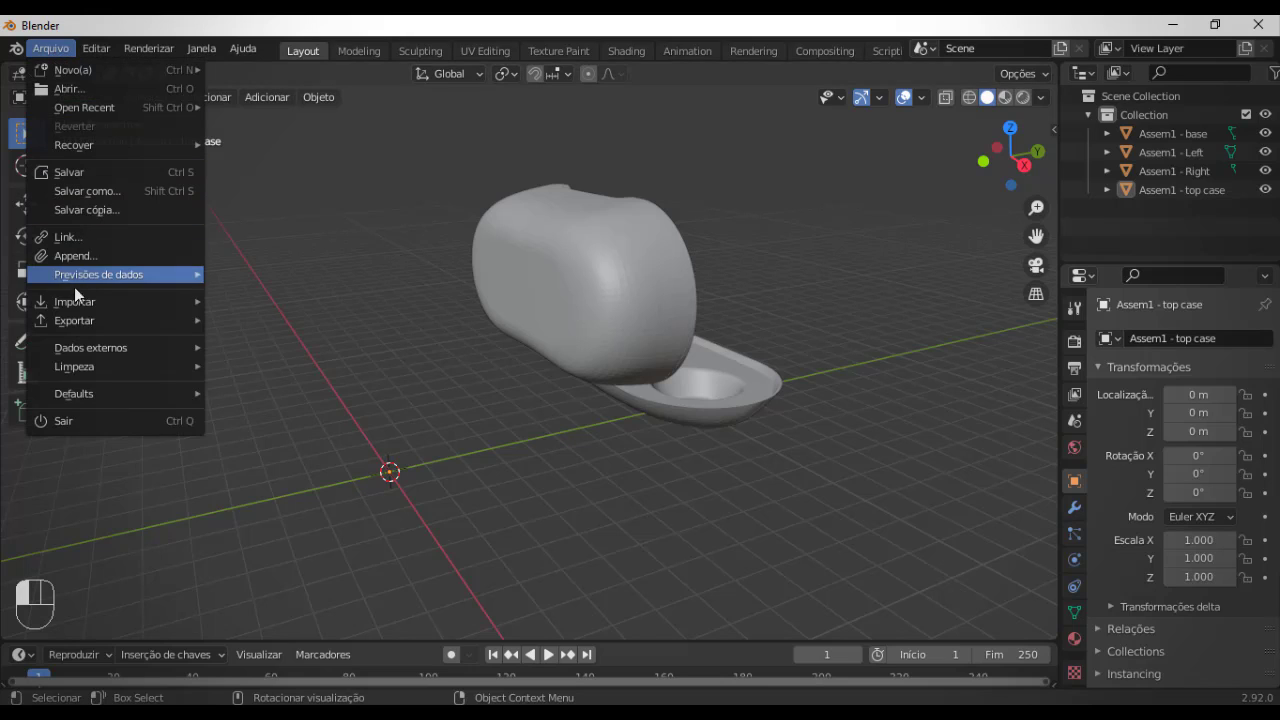
mouse_move(80, 300)
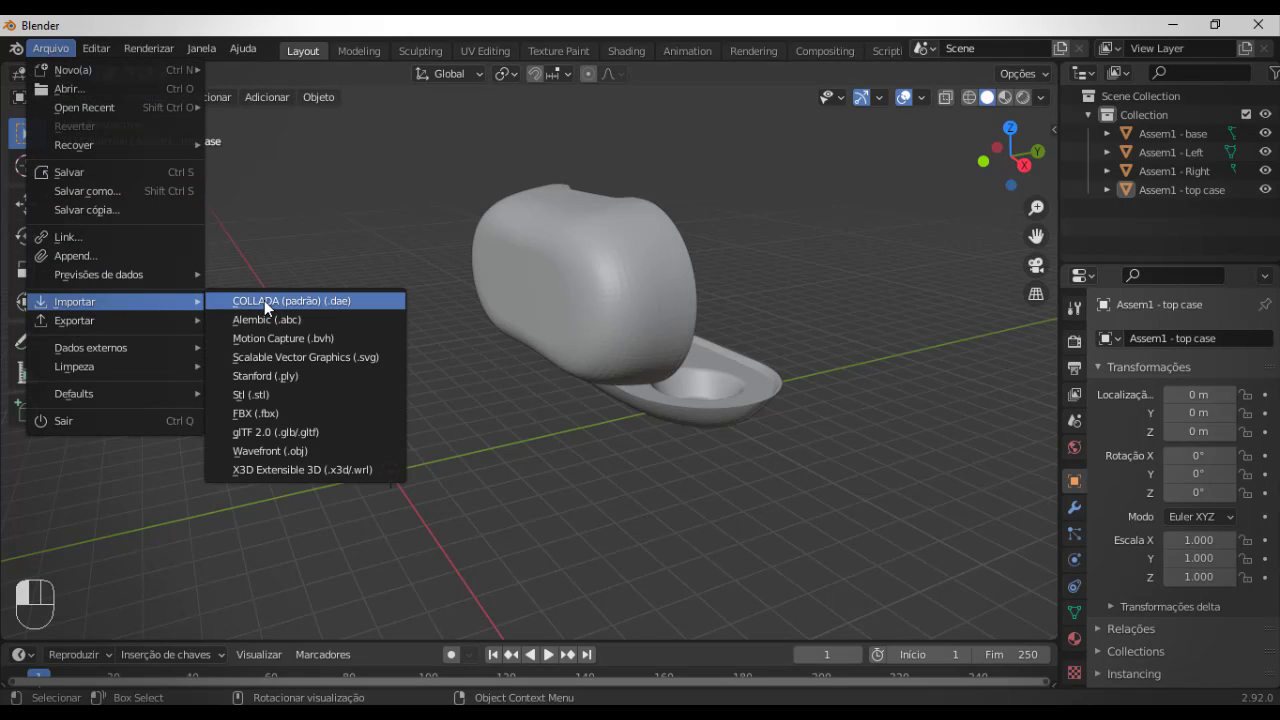
left_click(273, 394)
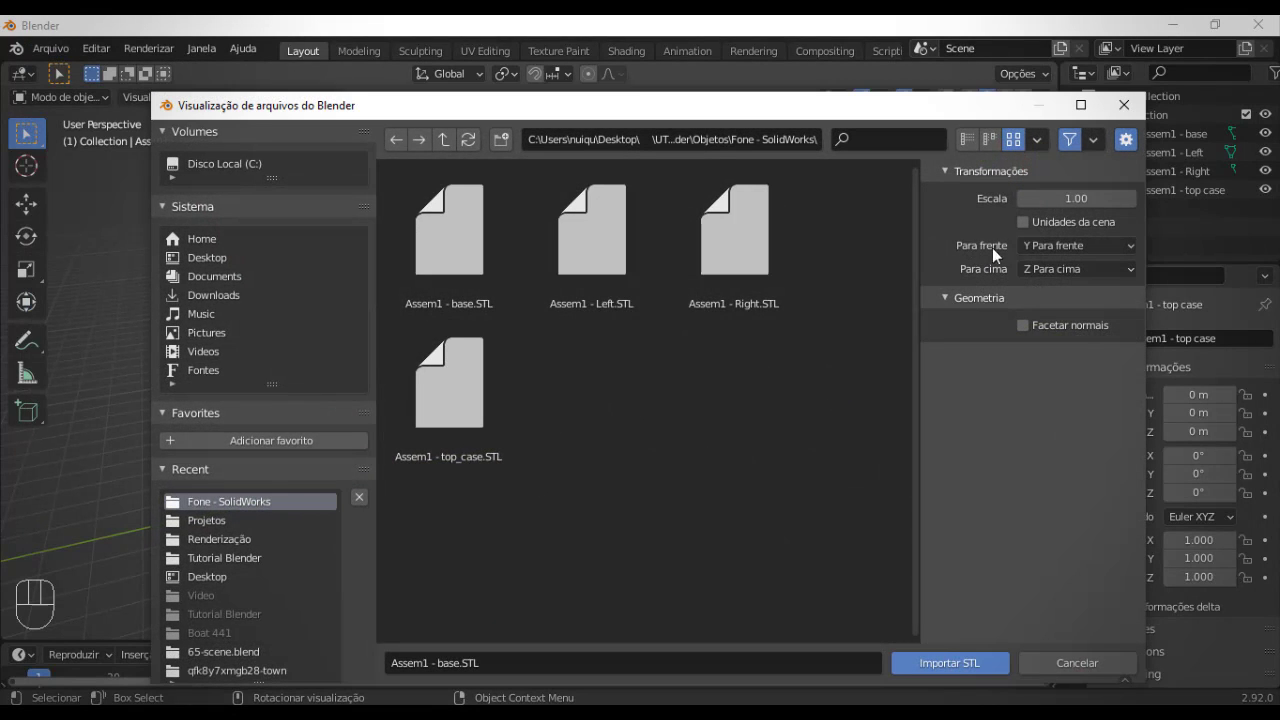
left_click(1097, 246)
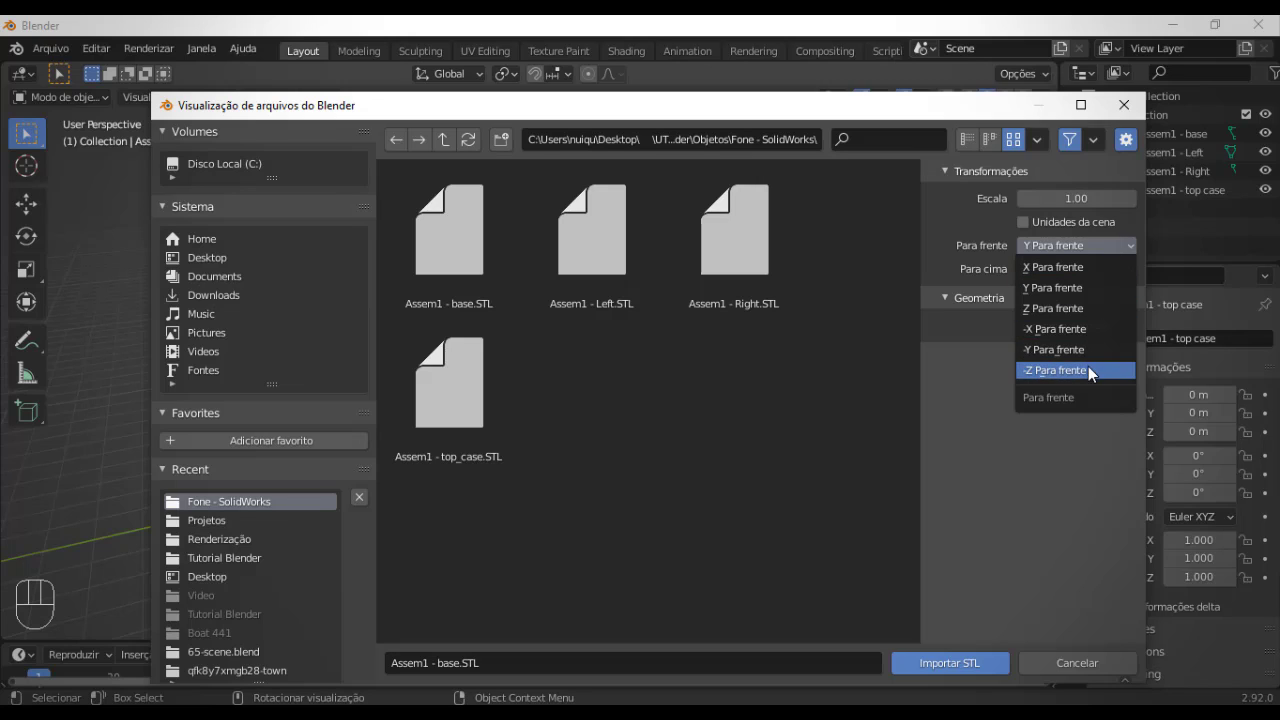
left_click(1096, 247)
left_click(1096, 269)
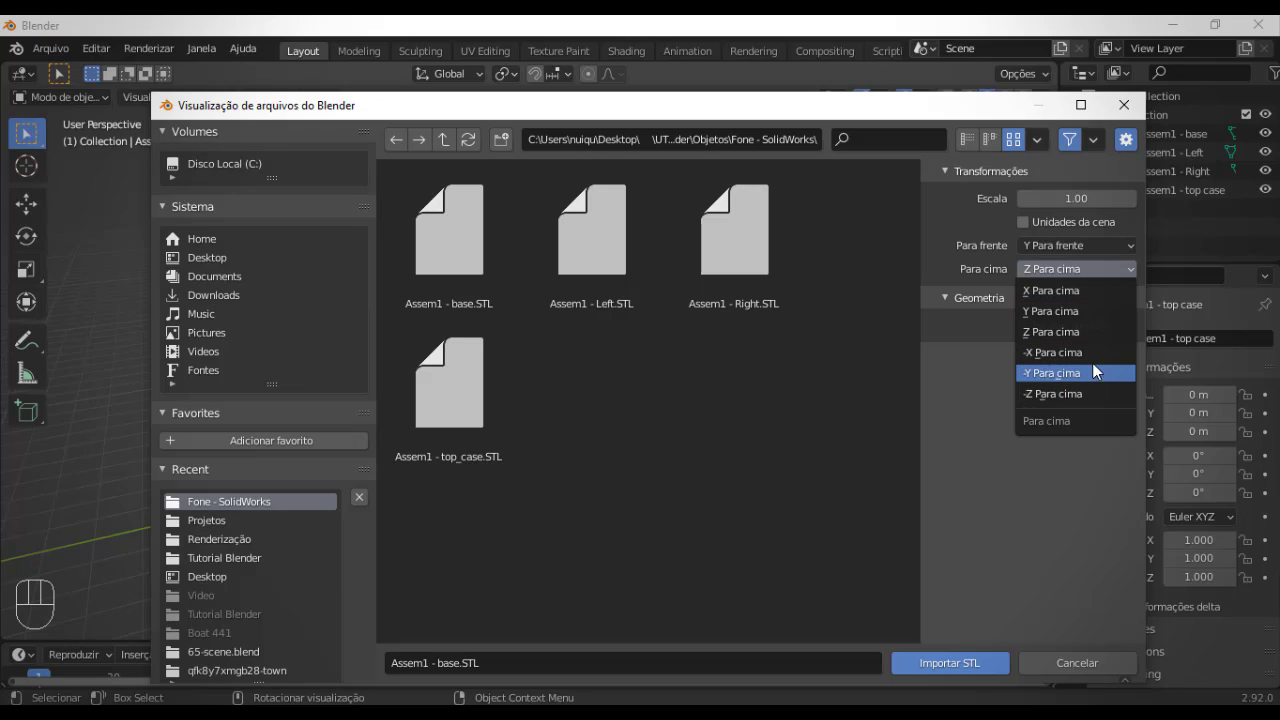
left_click(1092, 273)
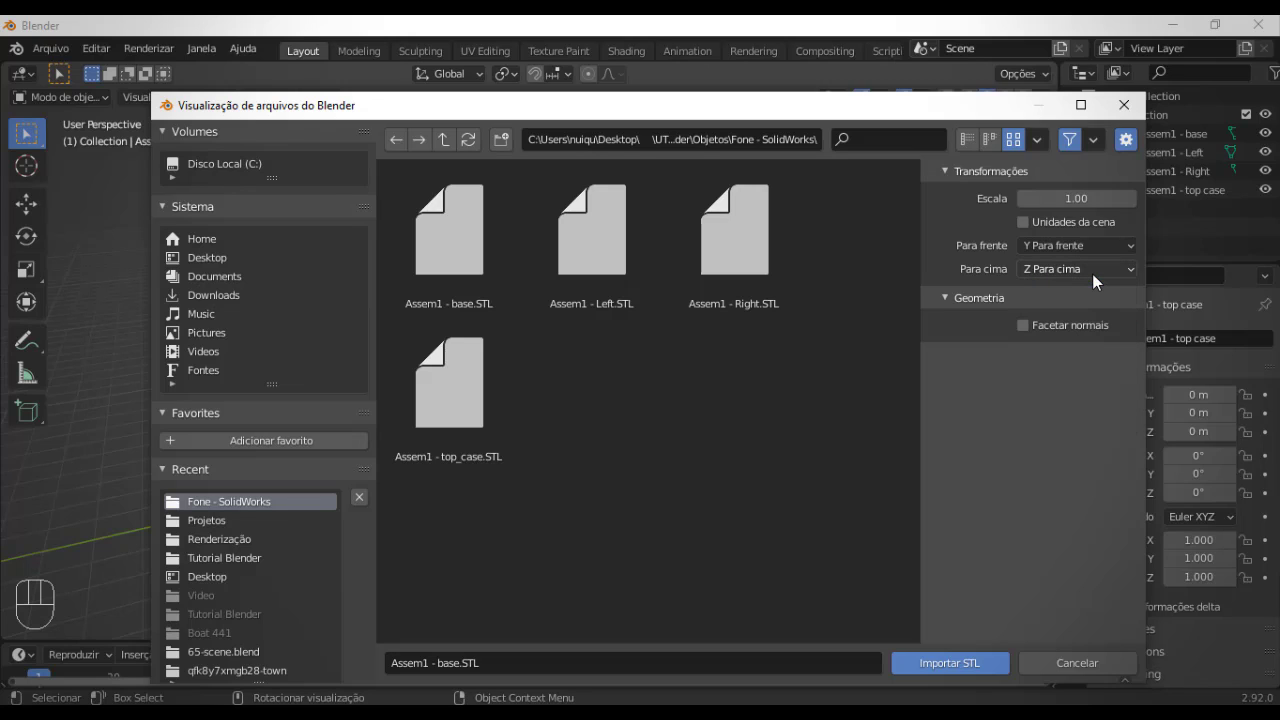
left_click(1072, 661)
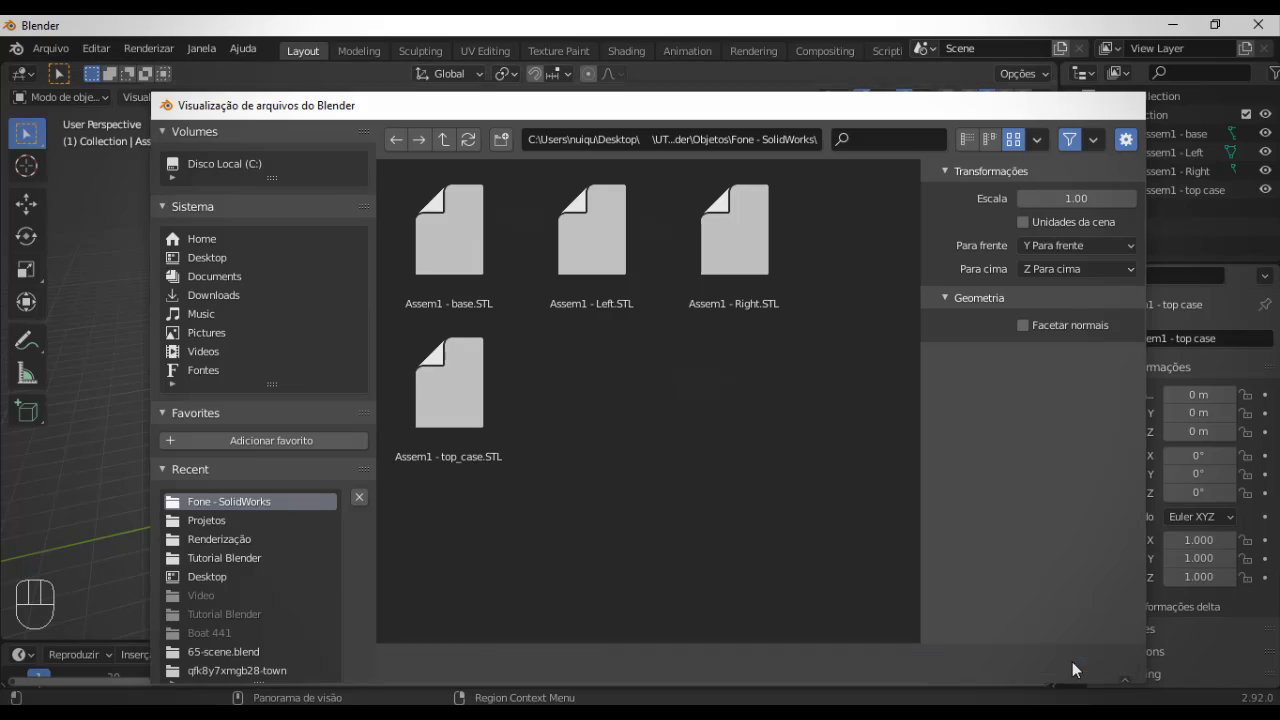
left_click(674, 487)
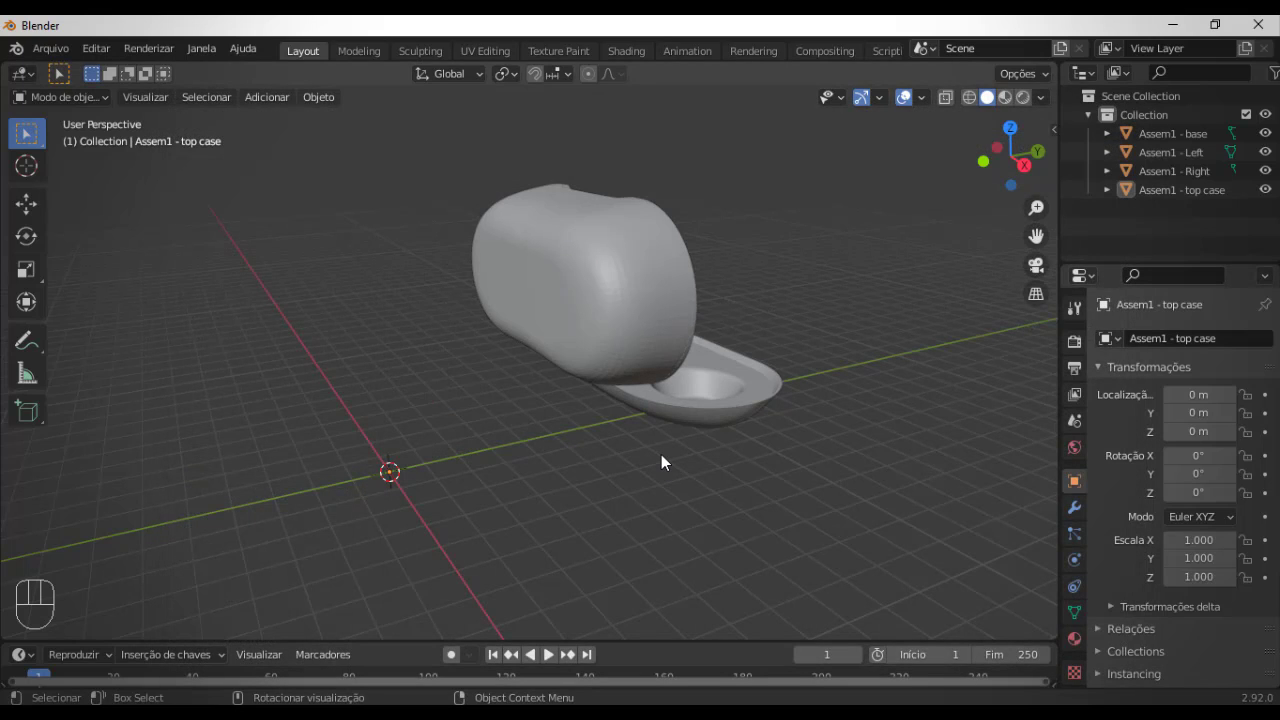
- Rotate all four imported parts together by 90° around the global X axis, and deselect them
key("a")
key("r")
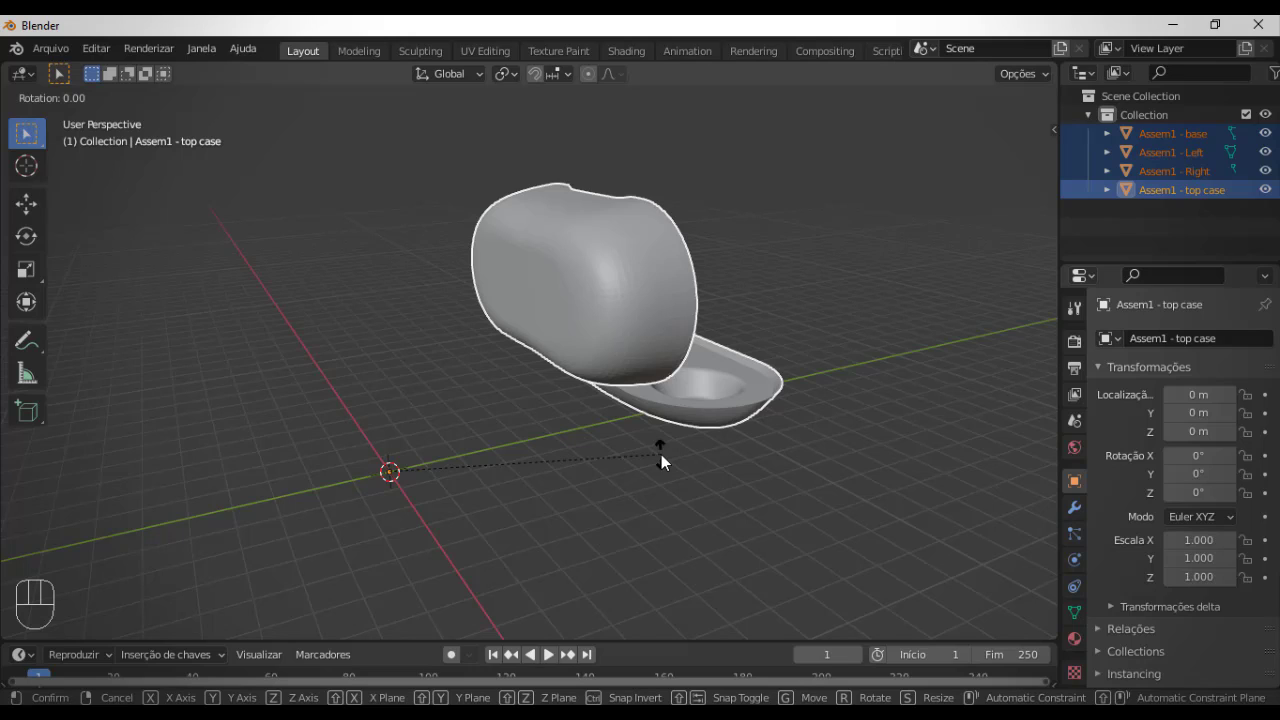
key("x")
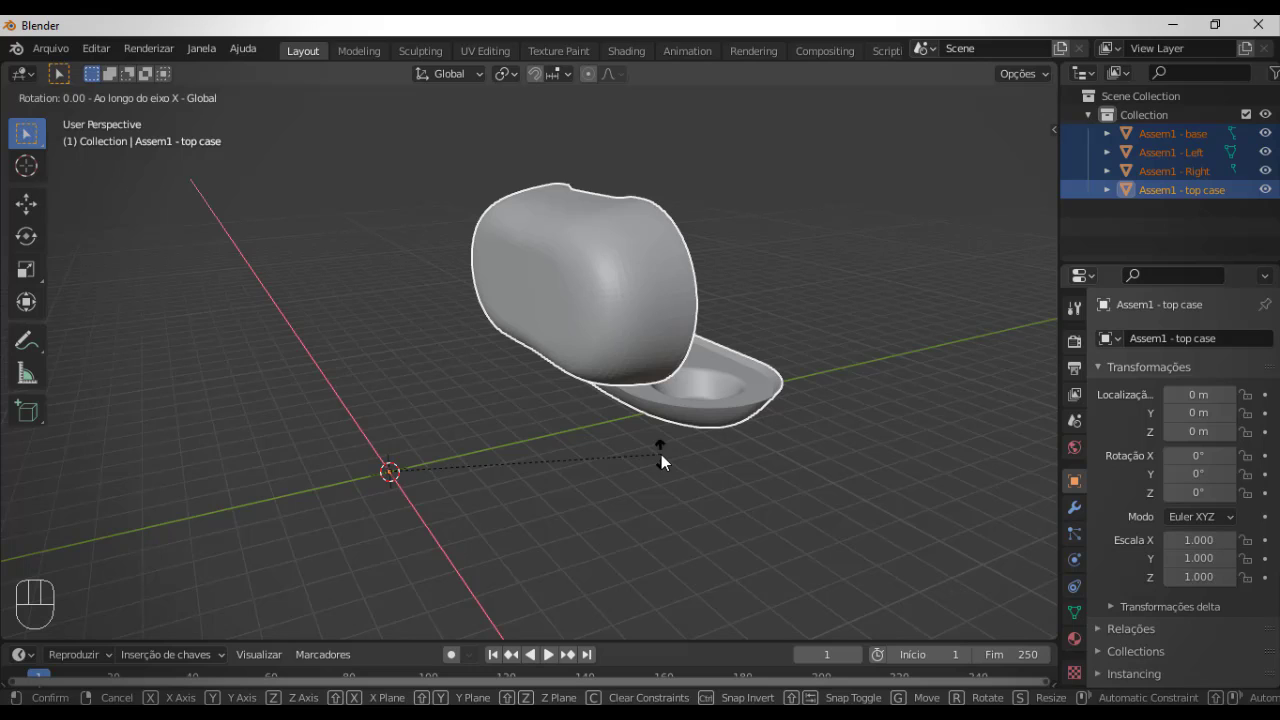
key("ctrl")
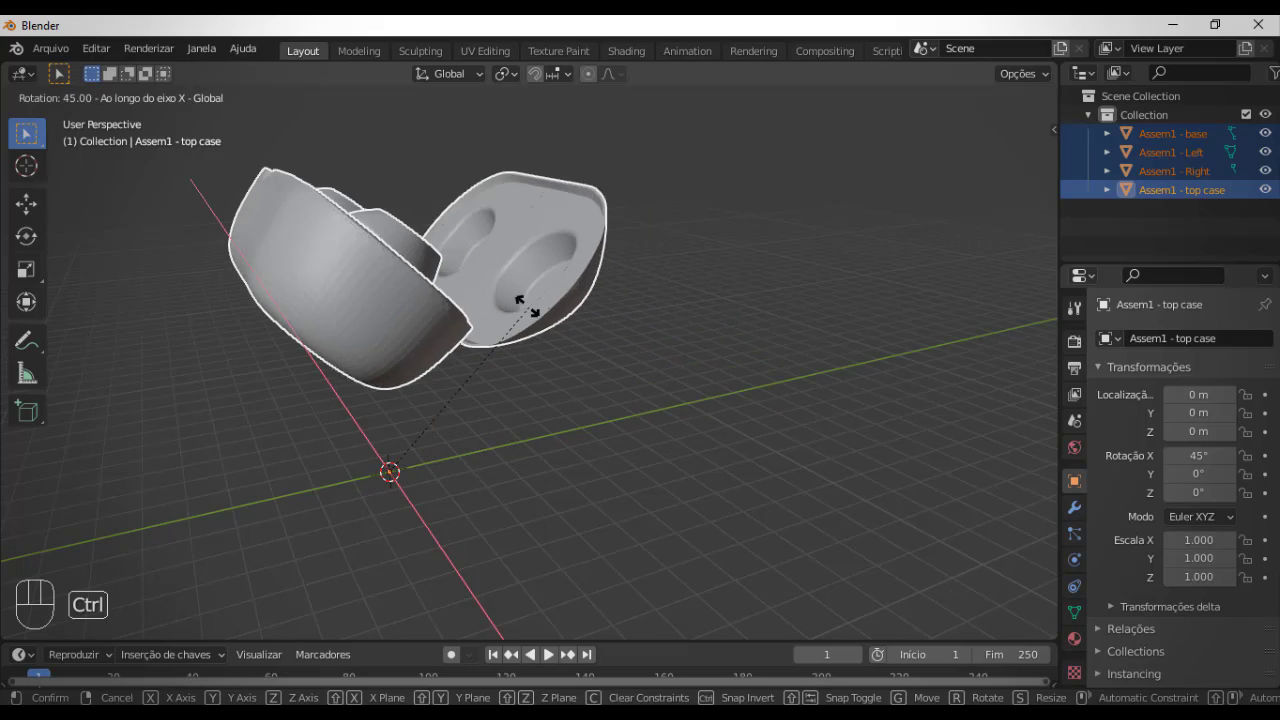
left_click(373, 283)
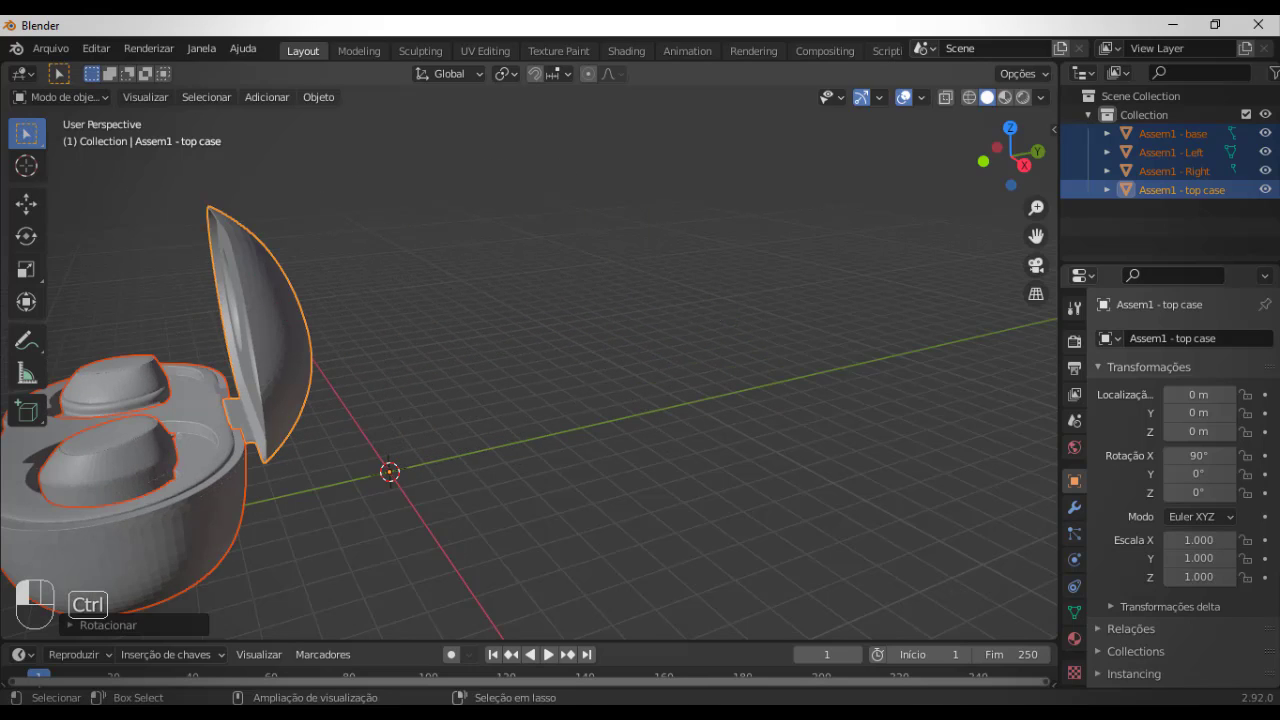
middle_click_drag(333, 437, 564, 390, "shift")
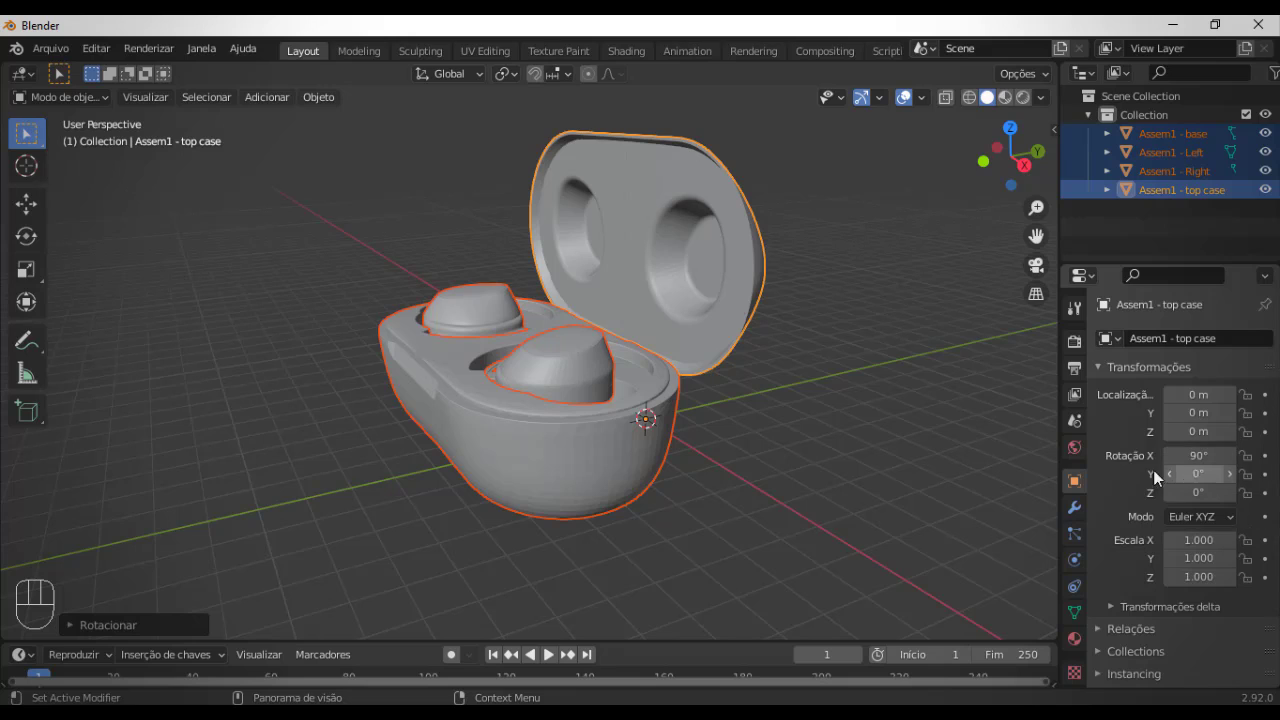
left_click(813, 493)
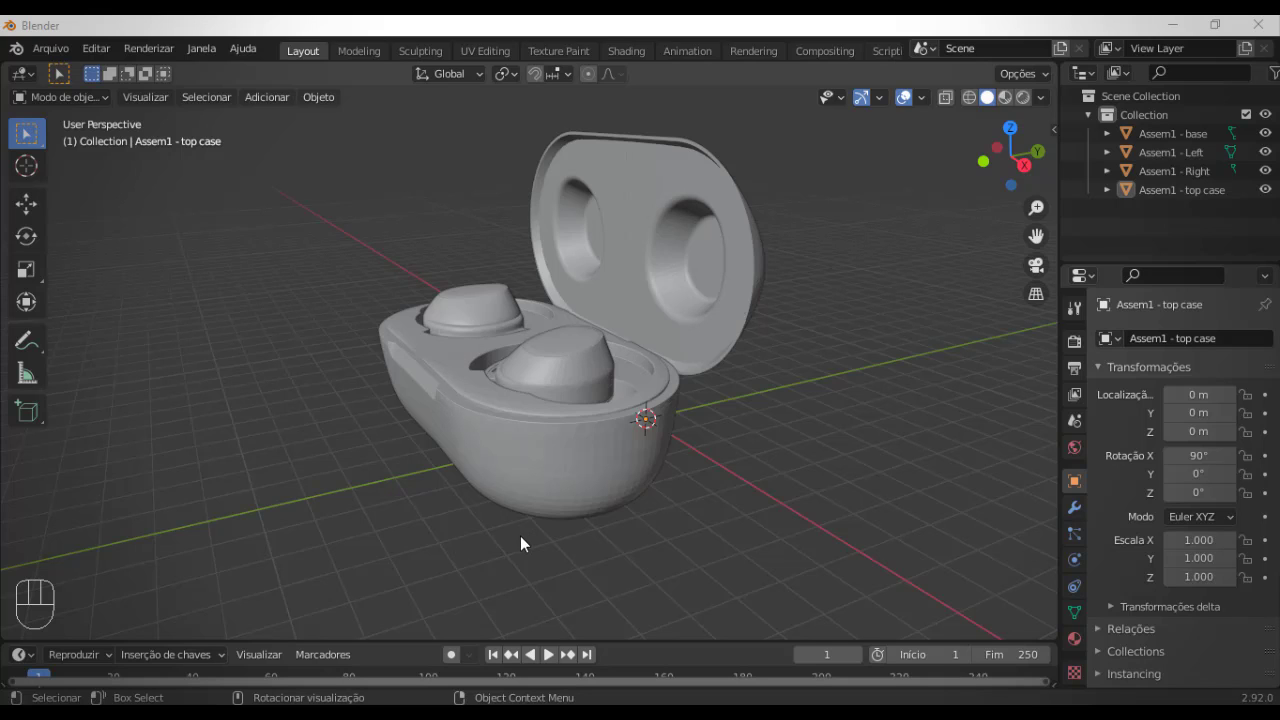
- Examine the case's outer surface, front notch and underside, and its placement relative to the world origin
middle_click_drag(520, 536, 531, 517)
scroll(654, 356, "up", 5)
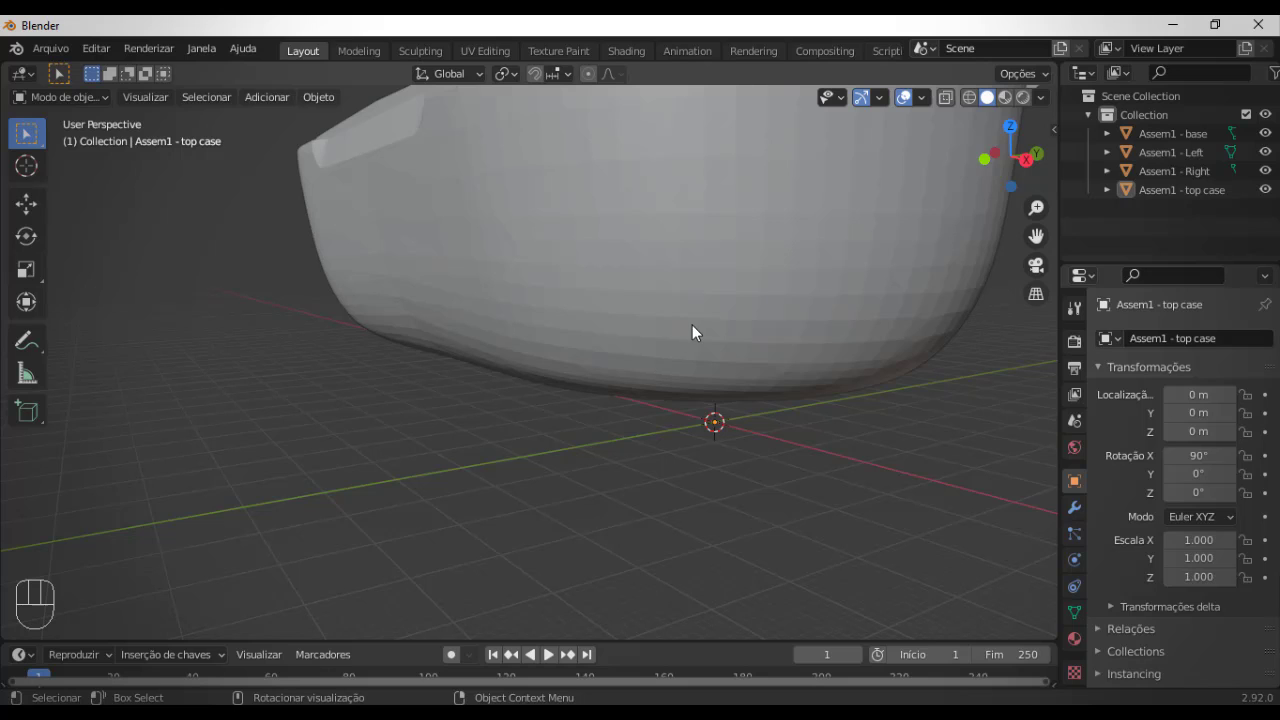
middle_click_drag(666, 326, 442, 450, "shift")
scroll(752, 438, "up", 3)
scroll(759, 447, "down", 3)
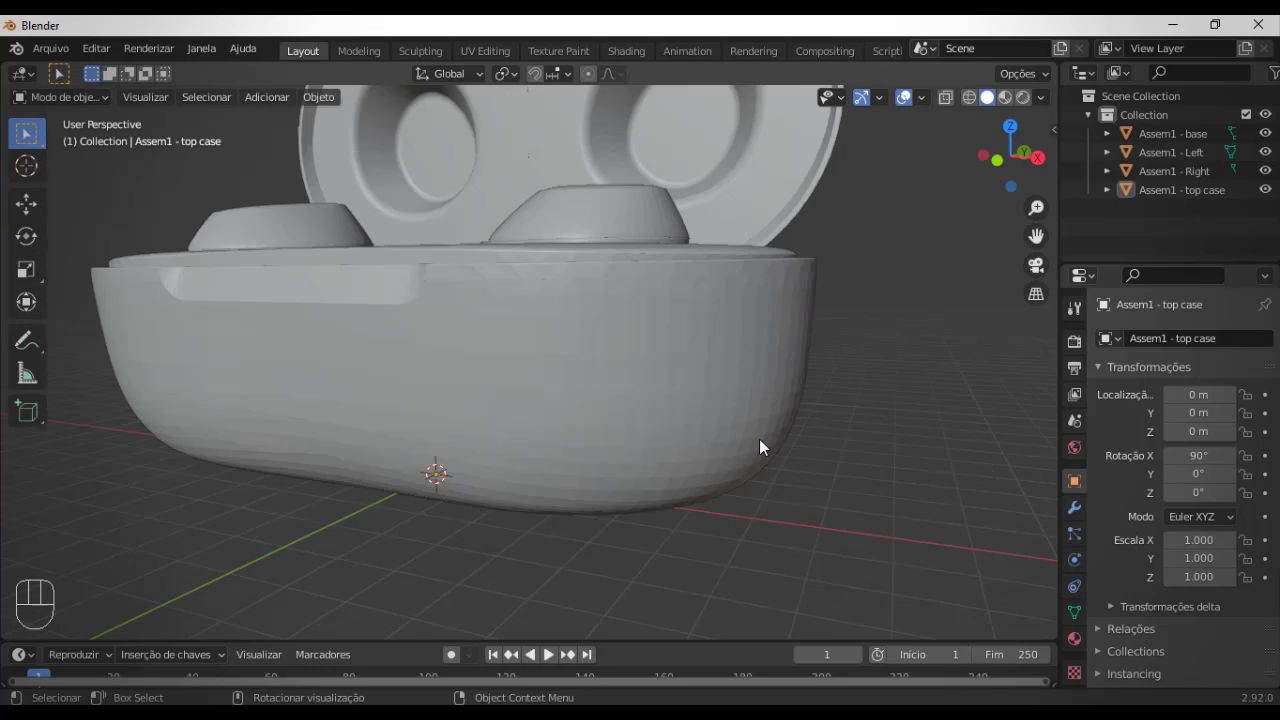
middle_click_drag(751, 431, 674, 449, "shift")
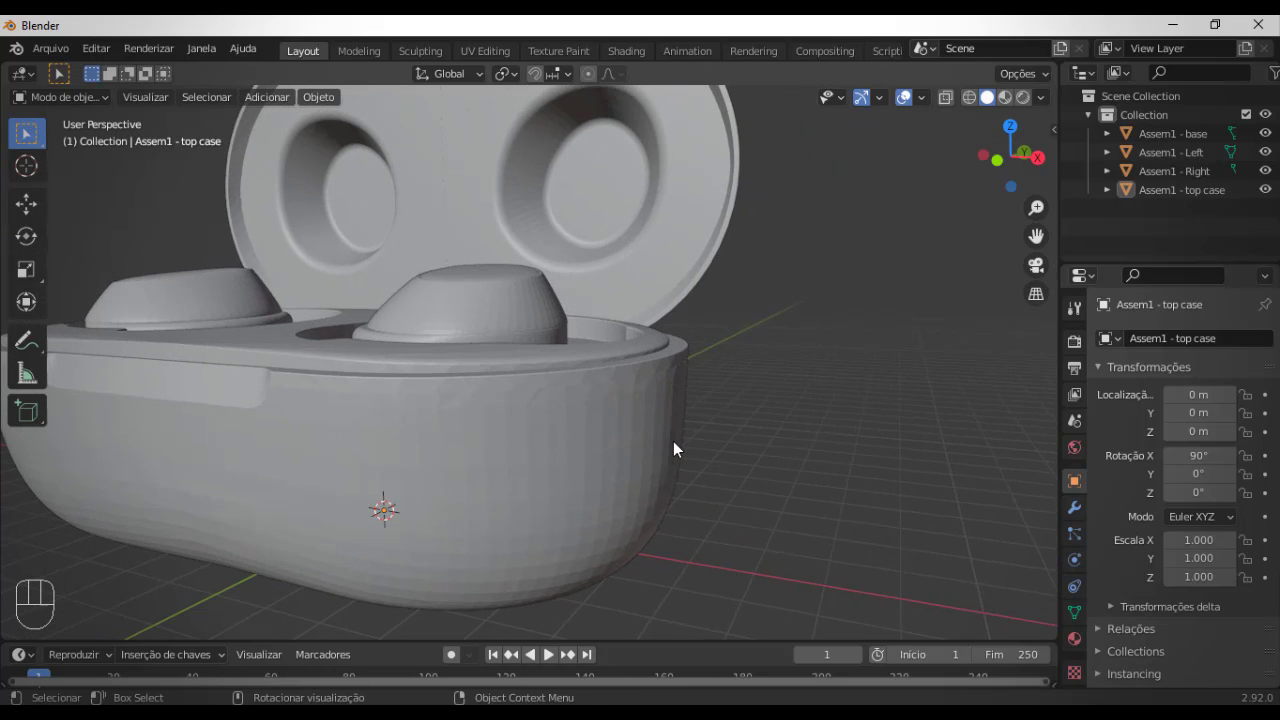
middle_click_drag(554, 450, 648, 456)
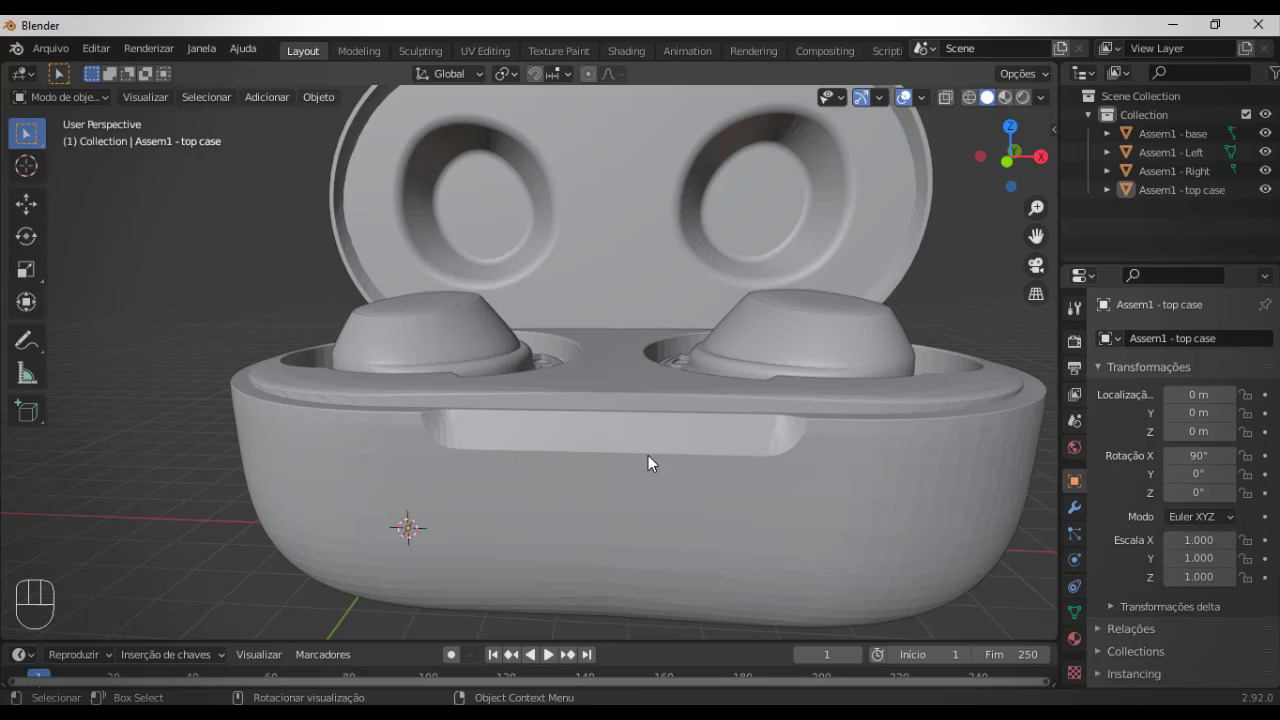
scroll(648, 455, "down", 5)
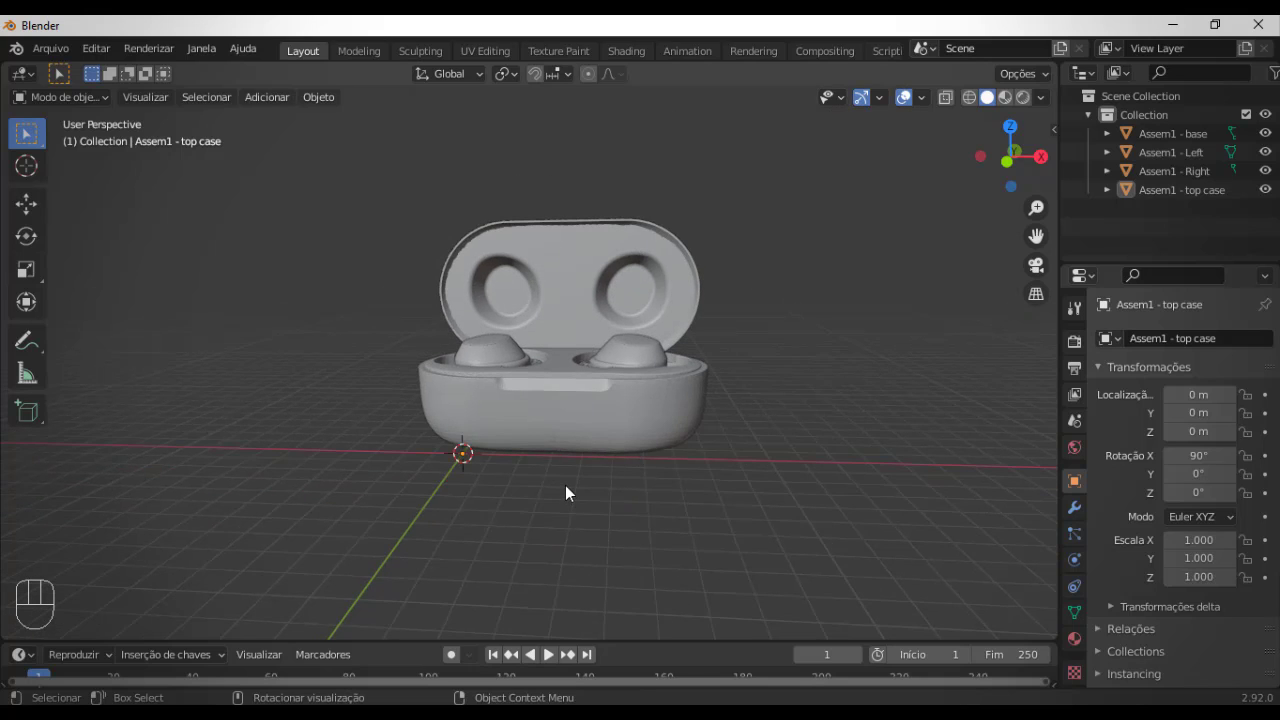
- Apply smooth shading to all four imported parts of the earbud case
key("a")
right_click(585, 412)
mouse_move(556, 408)
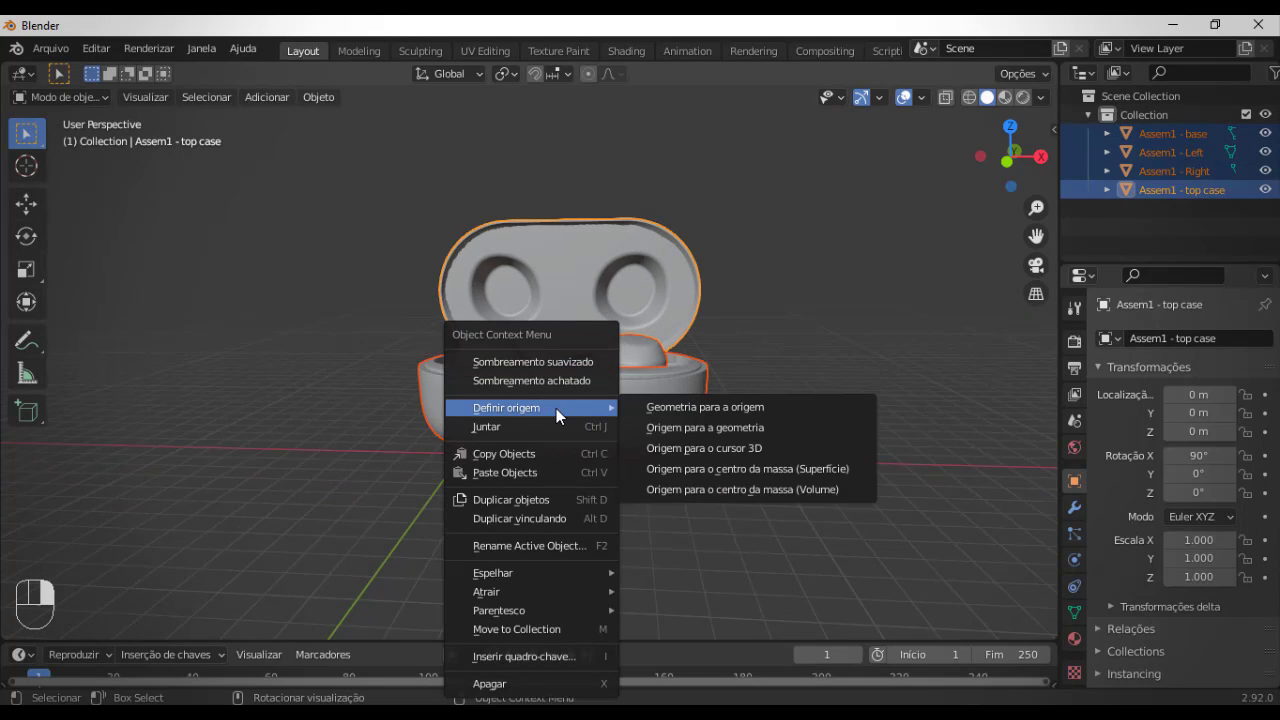
left_click(496, 365)
- Examine the smooth shading on the base's front notch and rounded corner, the earbuds and the inside of the lid
scroll(638, 418, "up", 3)
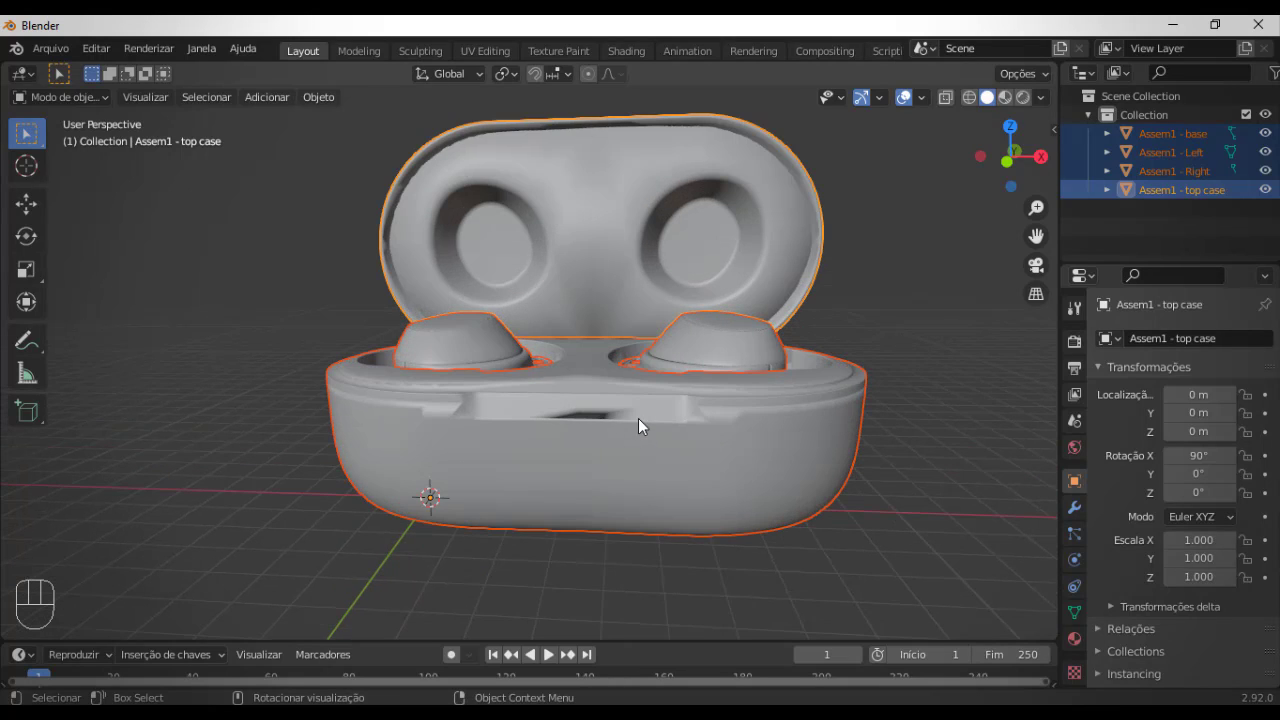
scroll(665, 392, "up", 4)
scroll(665, 382, "down", 2)
middle_click_drag(651, 384, 617, 390)
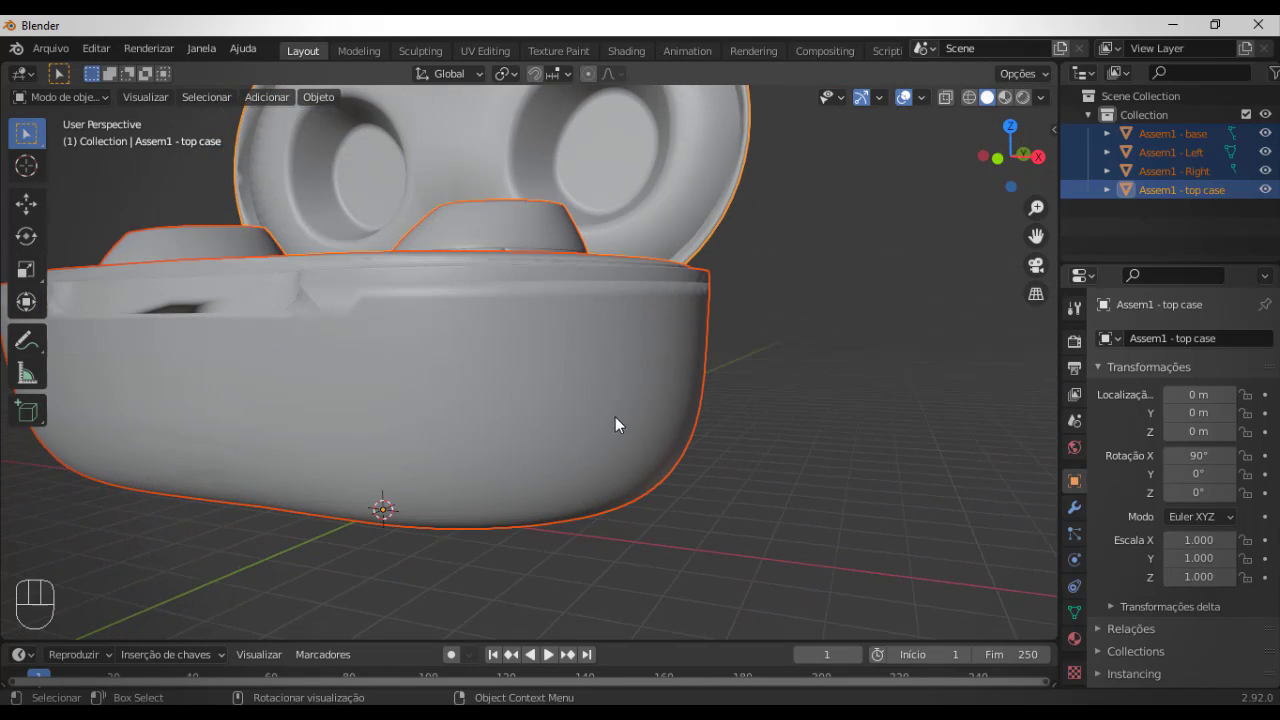
scroll(600, 440, "up", 4)
scroll(585, 455, "down", 4)
middle_click_drag(429, 320, 517, 346)
scroll(633, 420, "up", 3)
left_click(646, 417)
scroll(693, 370, "down", 2)
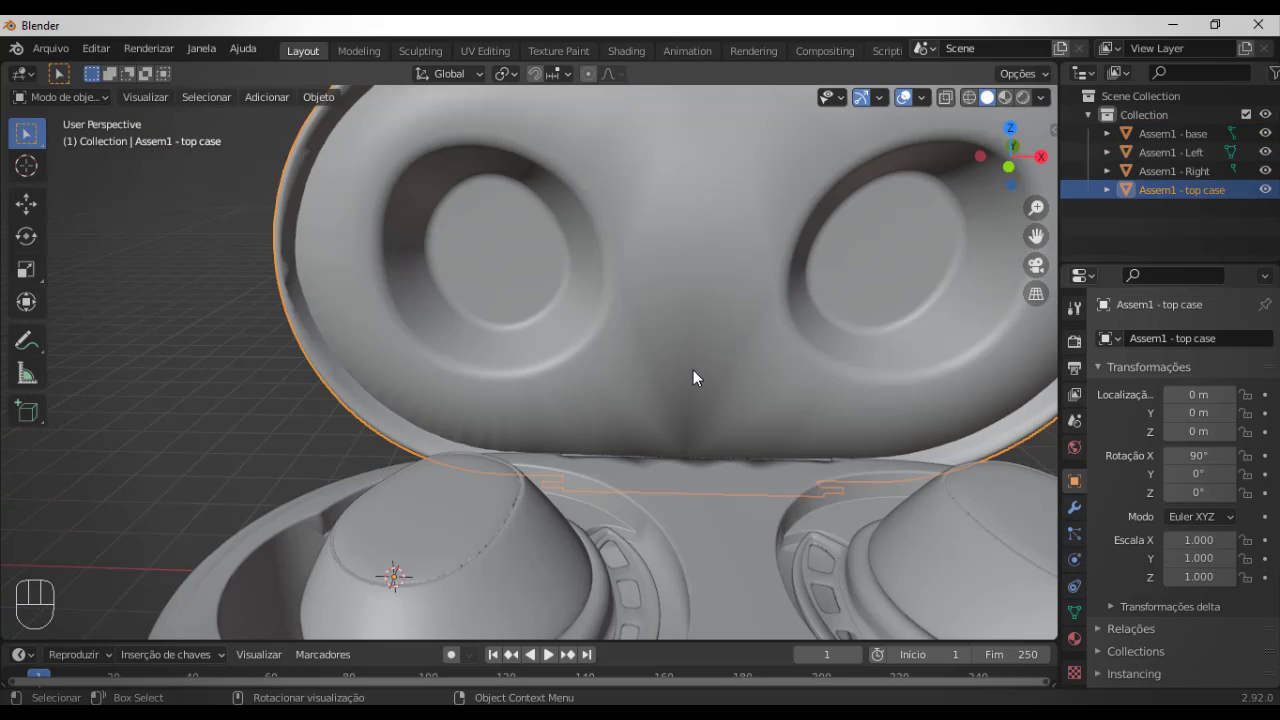
scroll(693, 370, "down", 5)
scroll(335, 399, "down", 2)
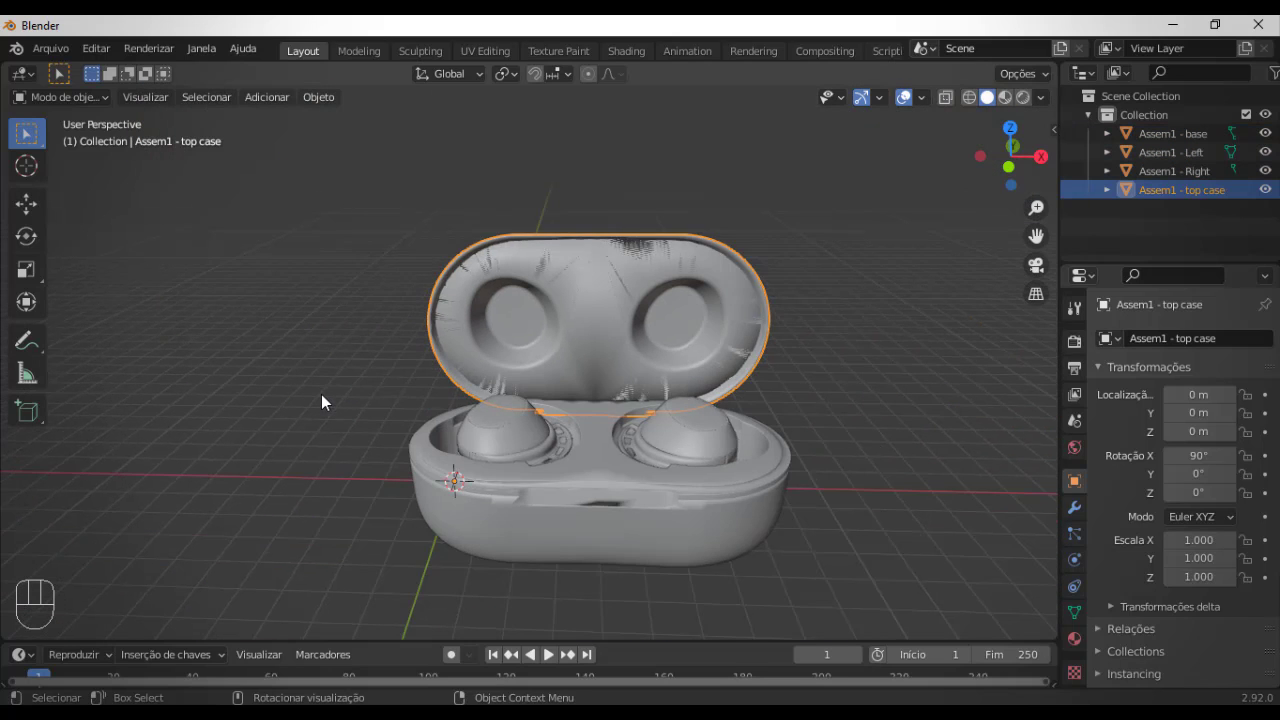
- Add an Edge Split modifier to all four parts together, and deselect them
left_click(318, 384)
key("a")
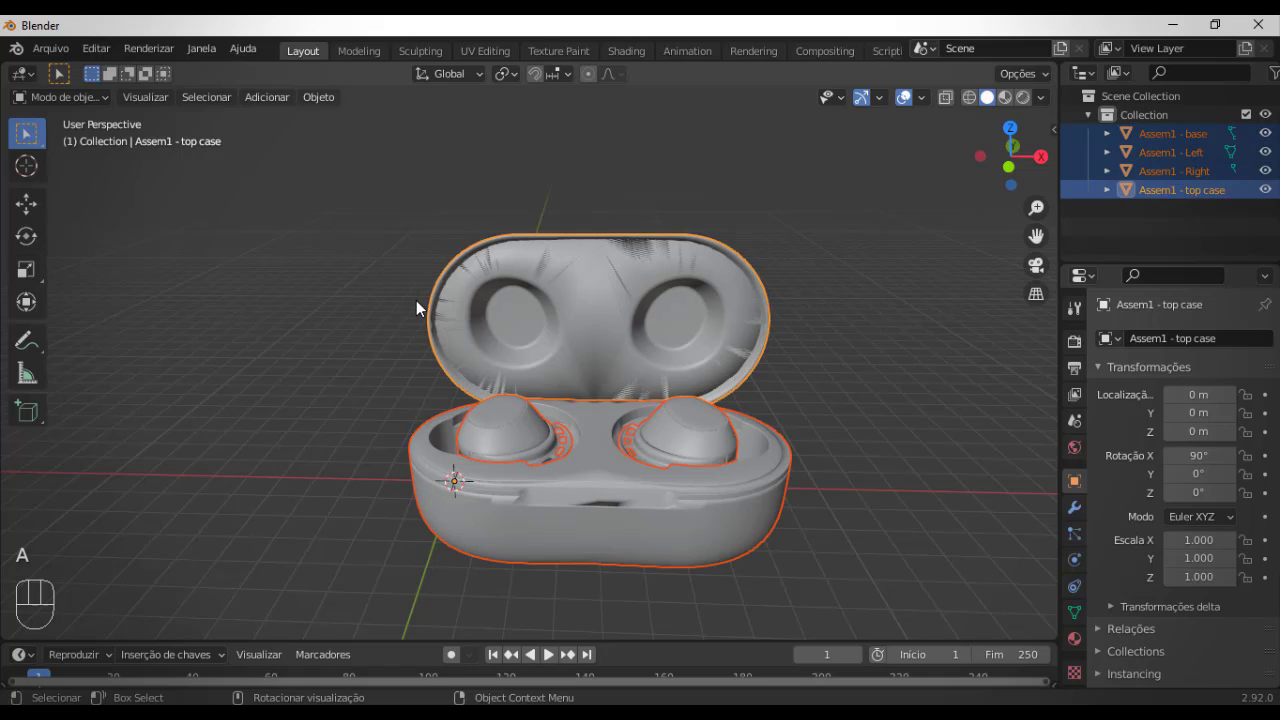
left_click(1076, 512)
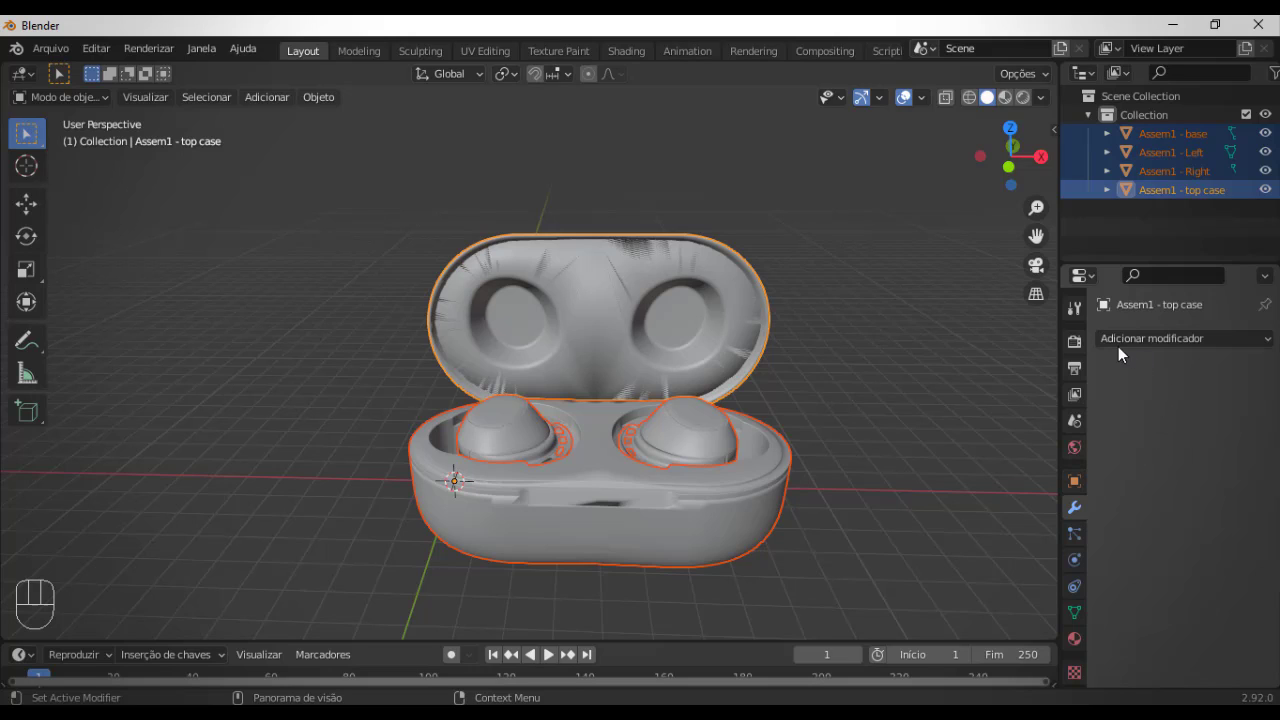
left_click(1221, 338)
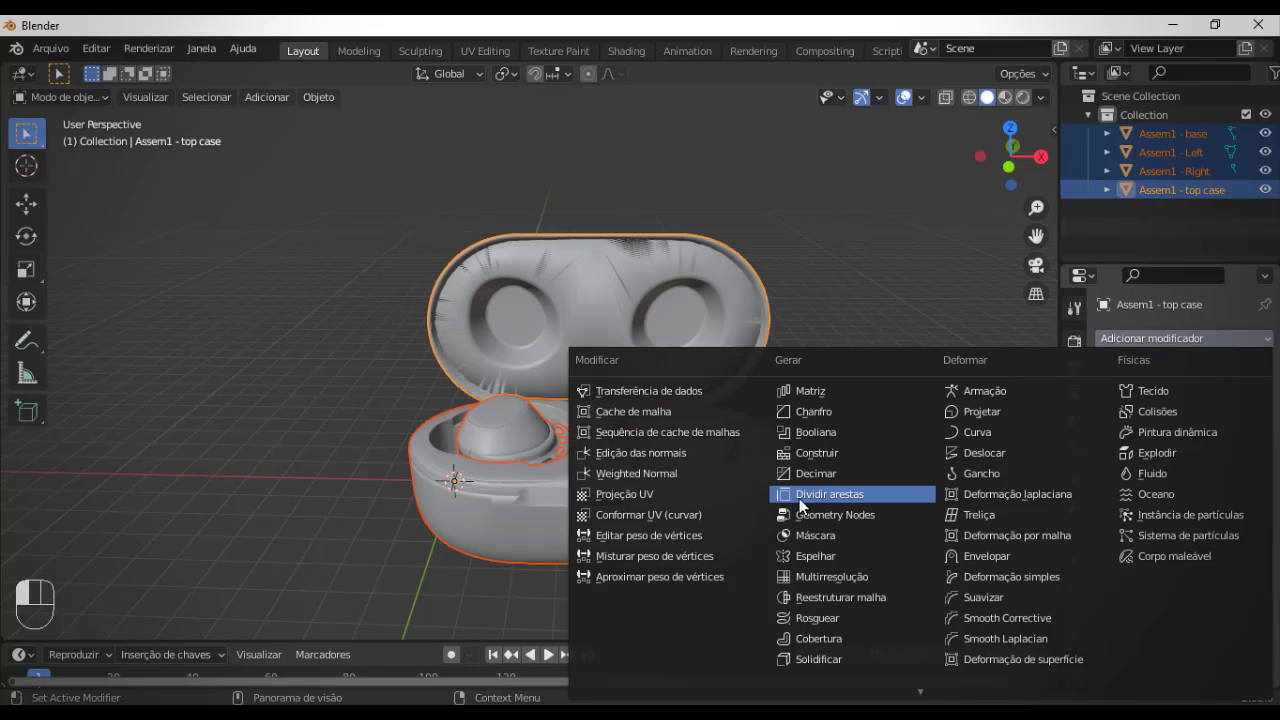
left_click(872, 492)
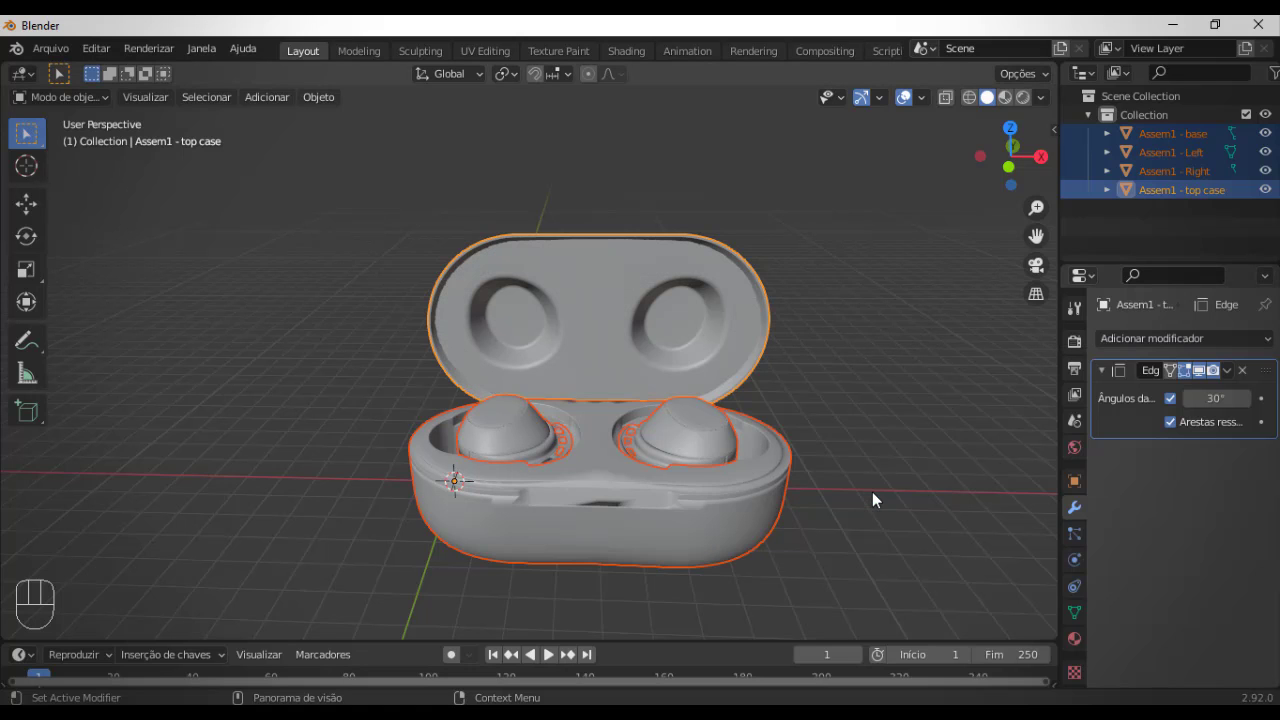
left_click(654, 563)
- Examine the corrected shading on the lid recesses, earbuds, charging wells and outer surface of the base
scroll(678, 266, "up", 3)
middle_click_drag(611, 318, 528, 399)
scroll(487, 436, "up", 3)
scroll(487, 436, "down", 8)
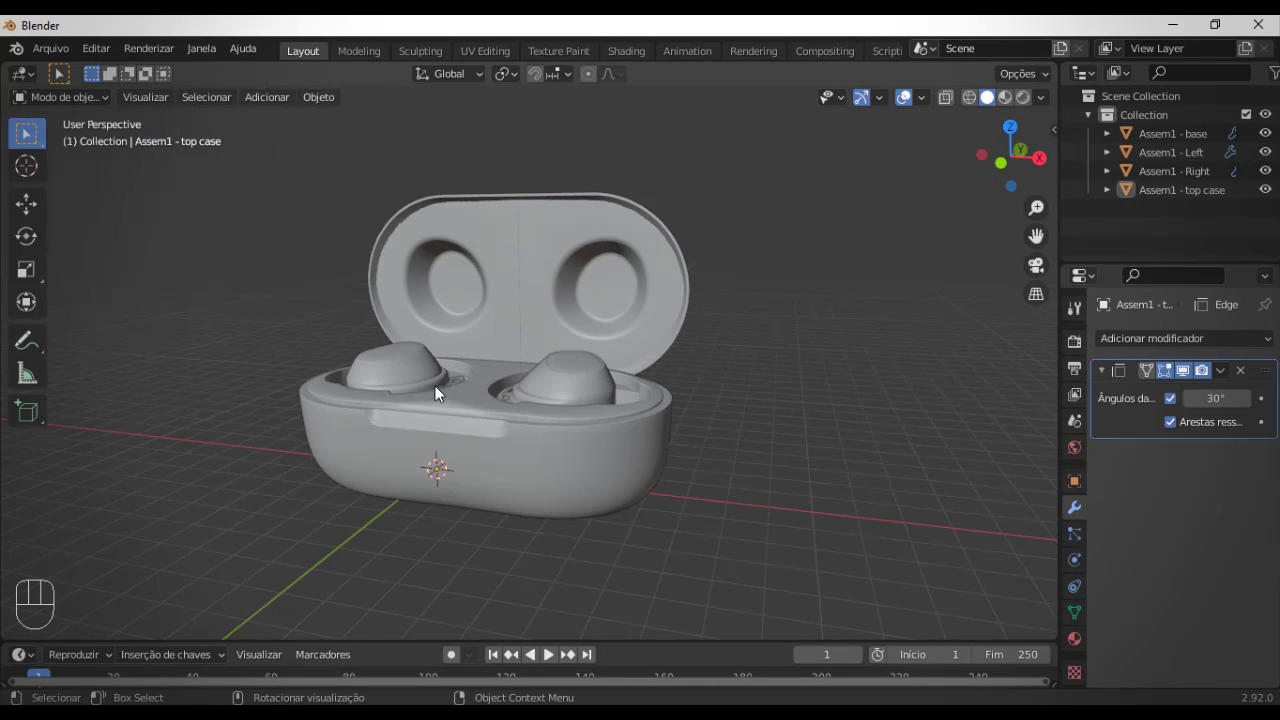
middle_click_drag(435, 386, 385, 352)
scroll(567, 431, "up", 6)
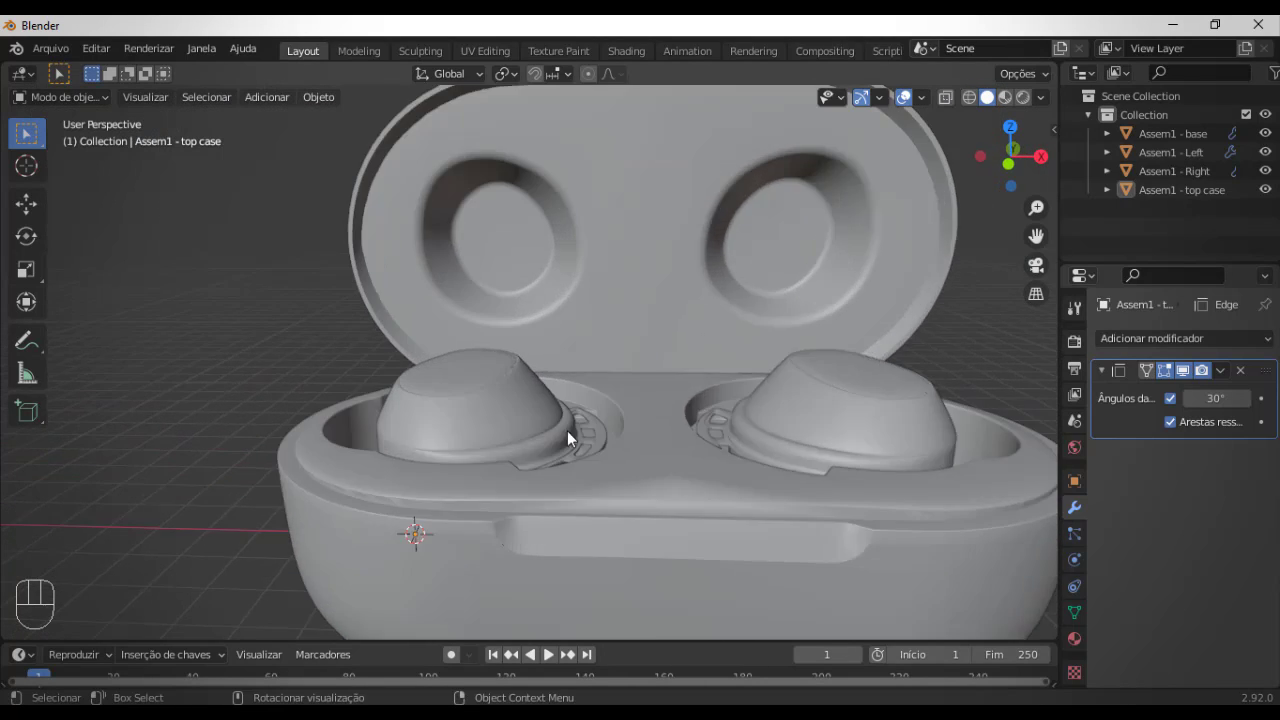
mouse_move(567, 431)
middle_mouse_down()
mouse_move(586, 454)
mouse_move(536, 450)
mouse_move(588, 428)
middle_mouse_up()
scroll(588, 428, "down", 7)
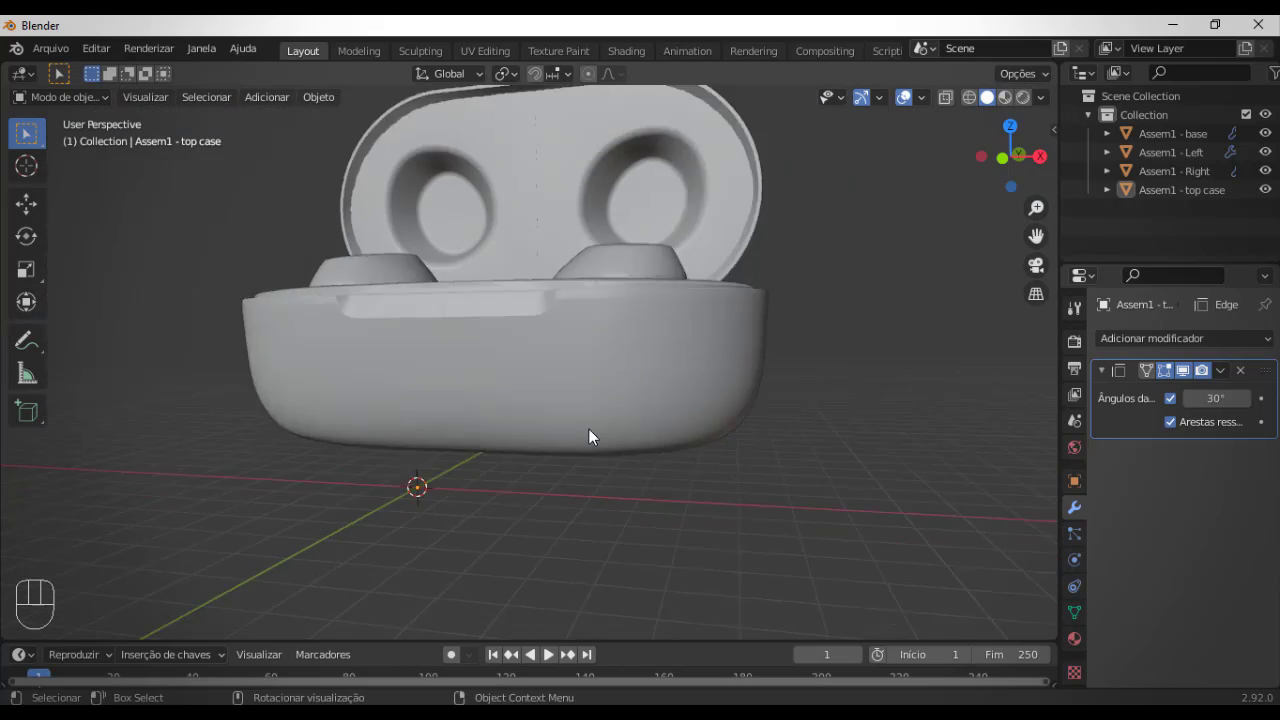
middle_click_drag(562, 316, 620, 431)
scroll(620, 431, "up", 8)
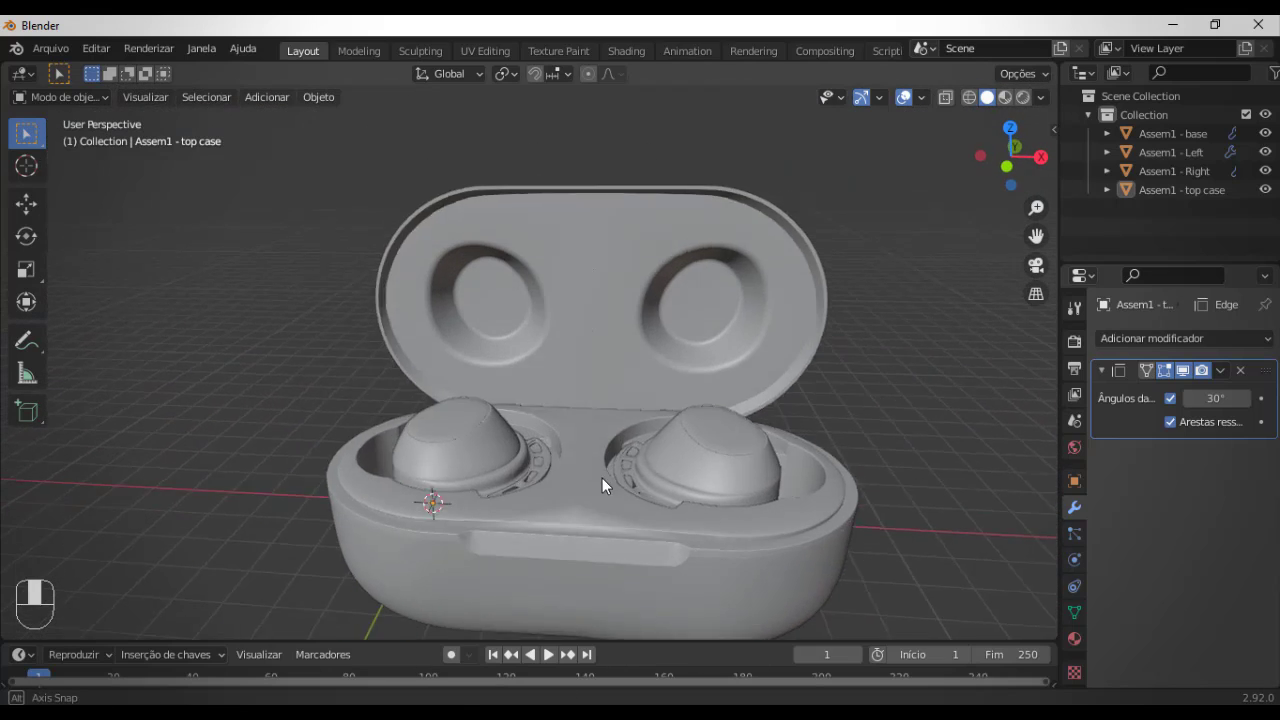
scroll(519, 440, "down", 8)
- Set the origin of each of the four parts to its own geometry
key("a")
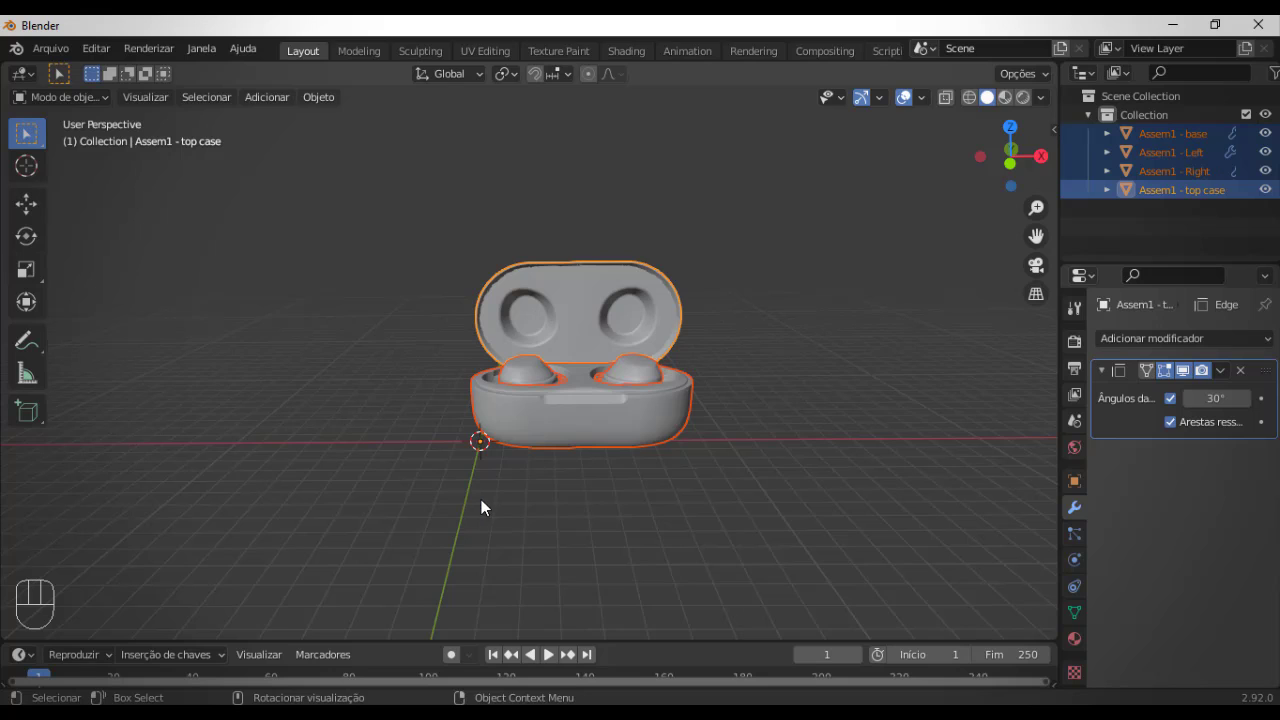
middle_click_drag(481, 499, 601, 468, "shift")
scroll(586, 466, "up", 2)
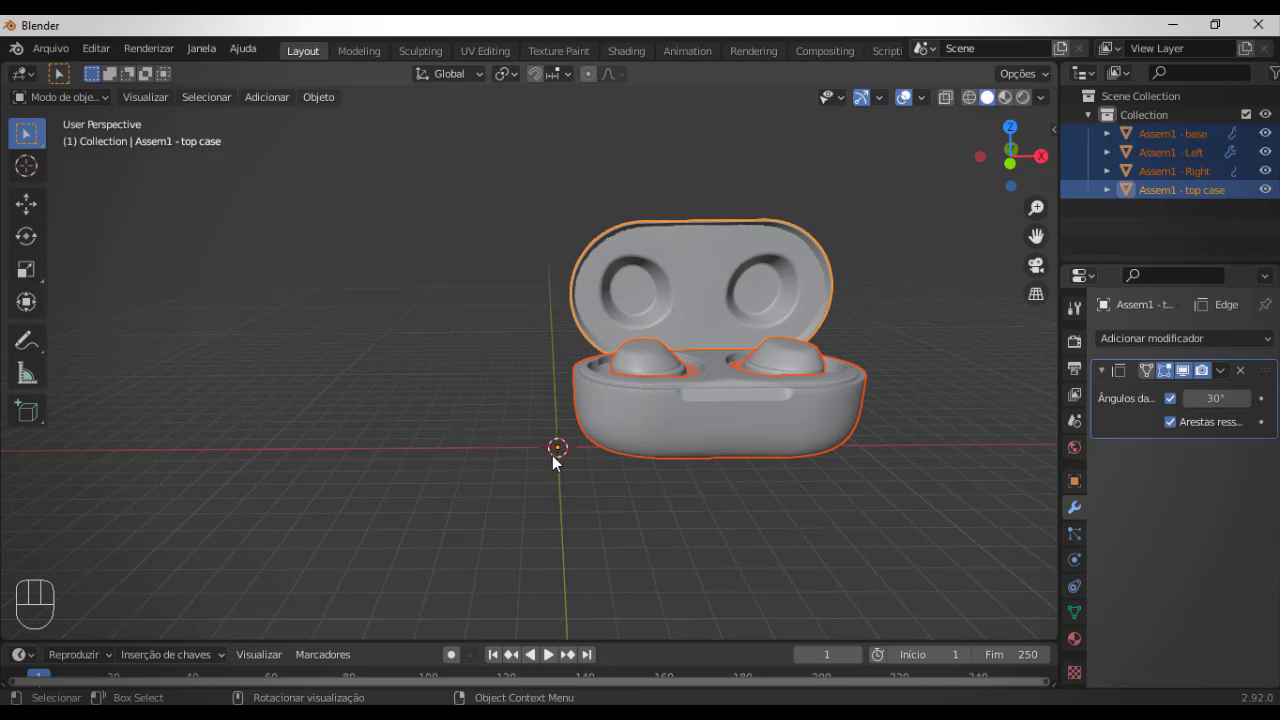
left_click(553, 455)
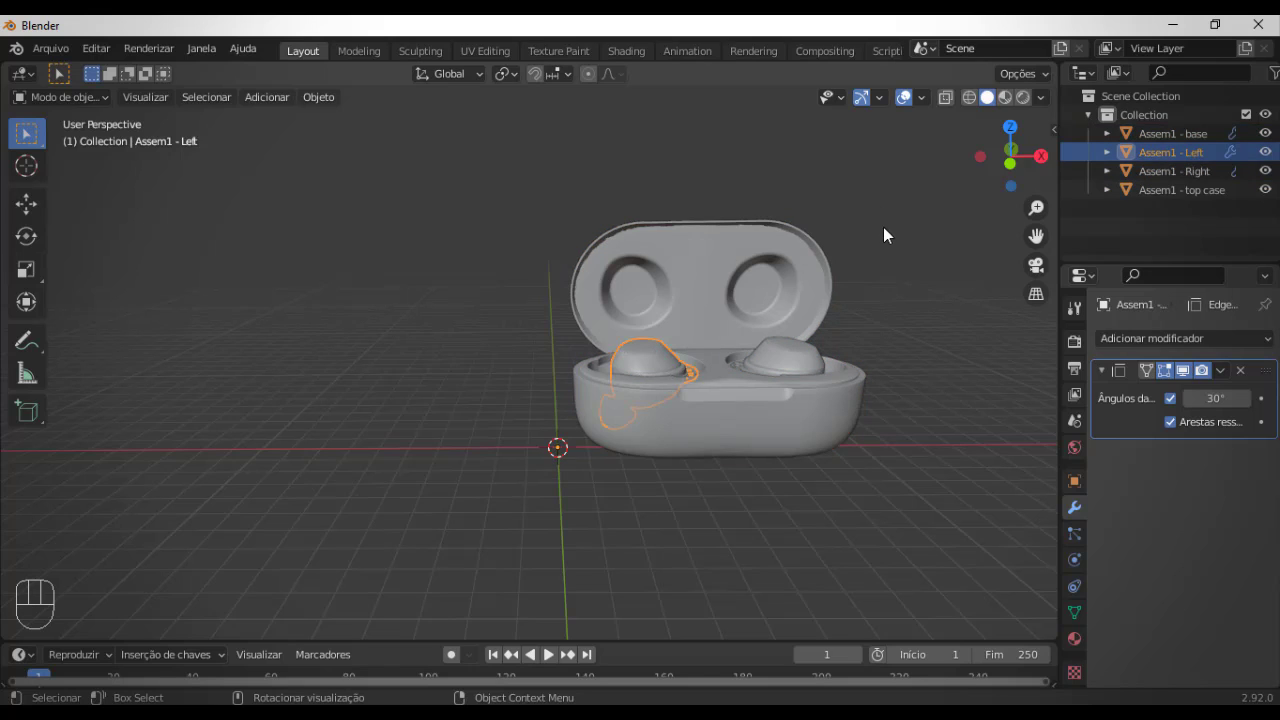
left_click_drag(530, 213, 913, 450)
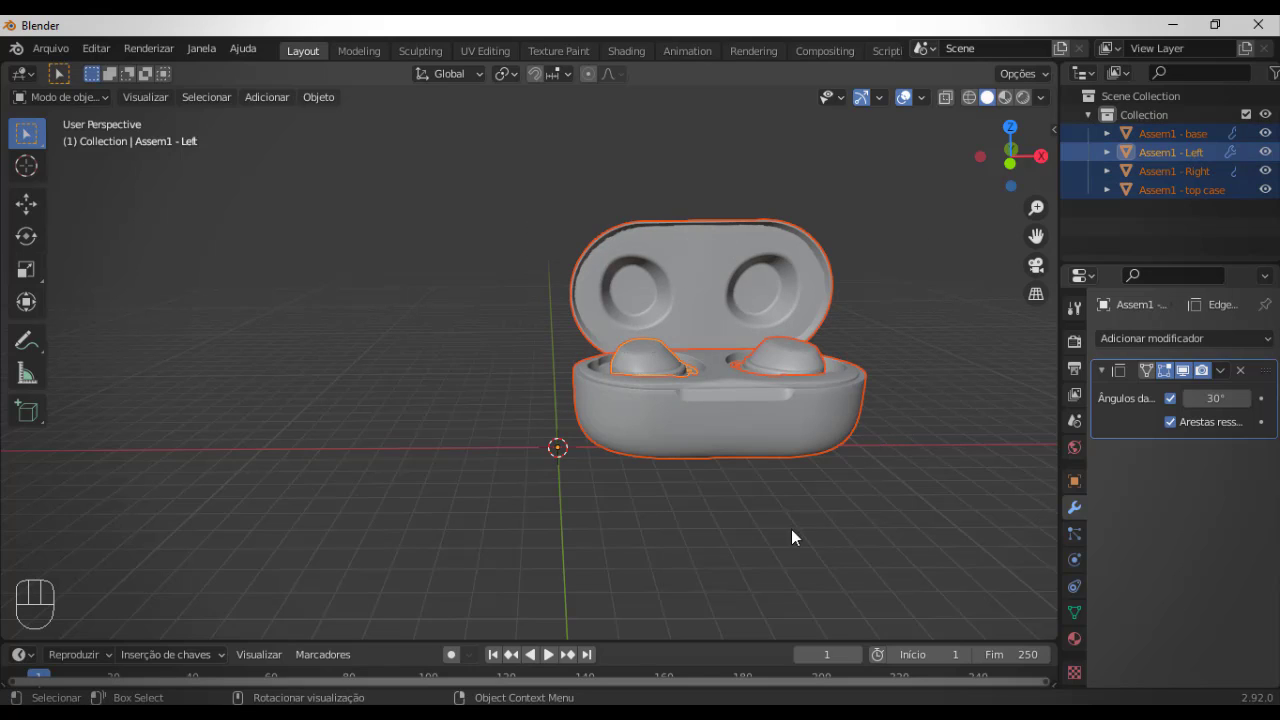
right_click(696, 412)
mouse_move(696, 412)
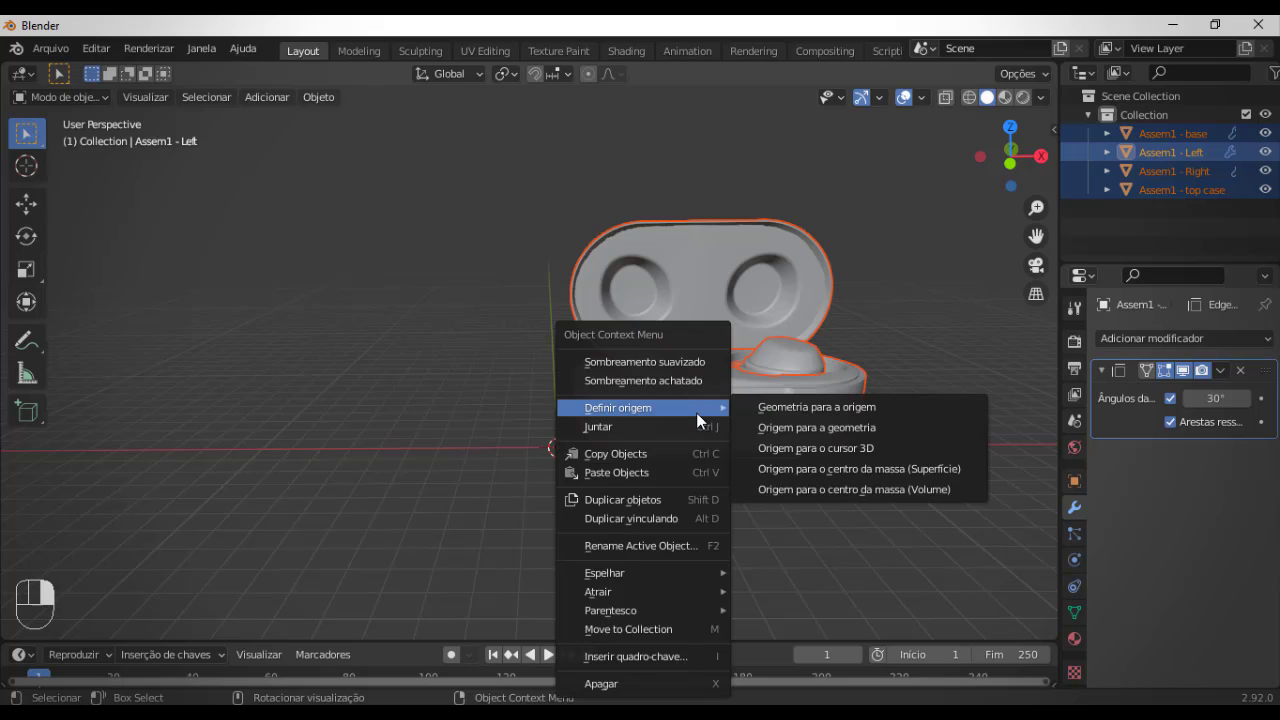
left_click(825, 431)
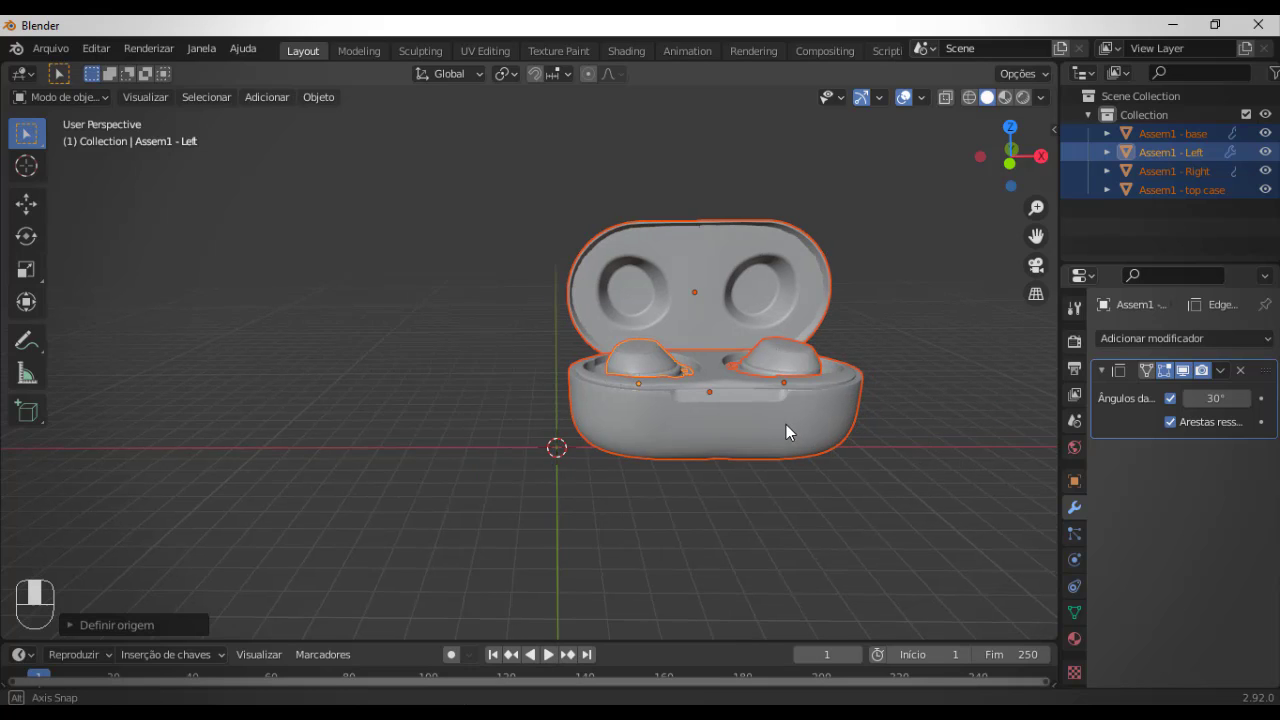
middle_click_drag(789, 427, 785, 428)
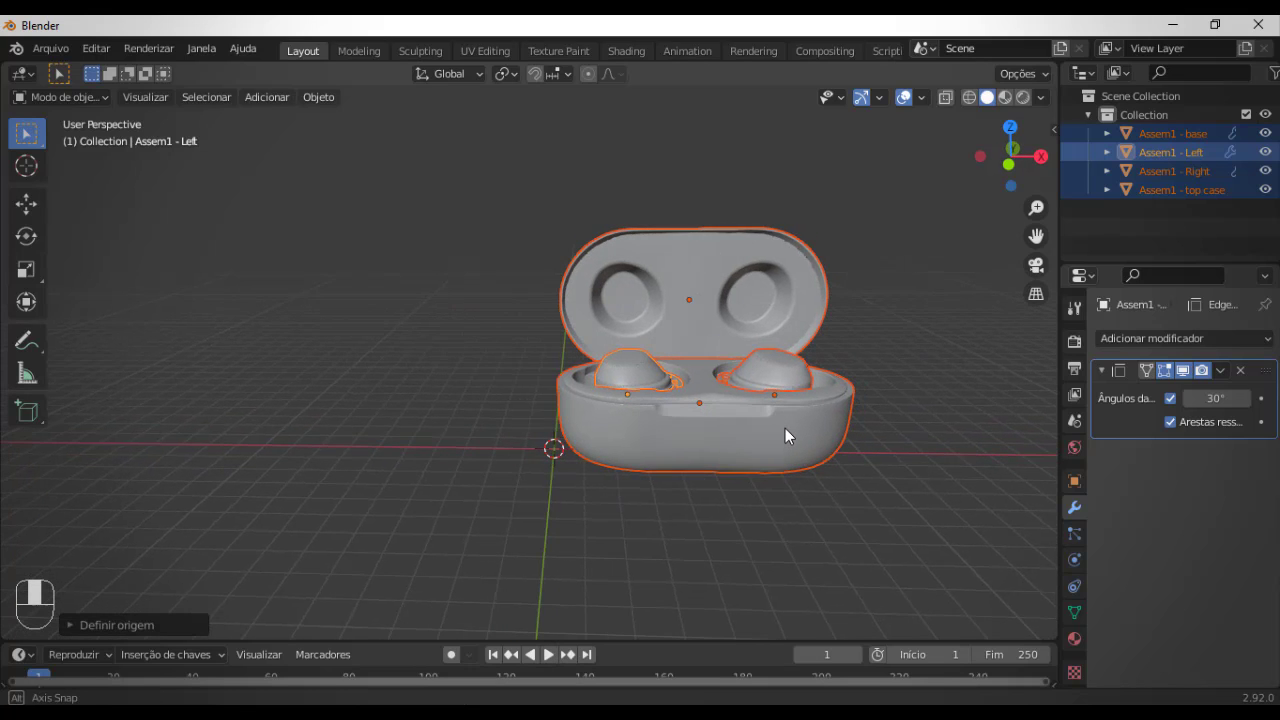
- Snap the 3D cursor to the origin of the case base
left_click(764, 518)
left_click(703, 459)
left_click(690, 490)
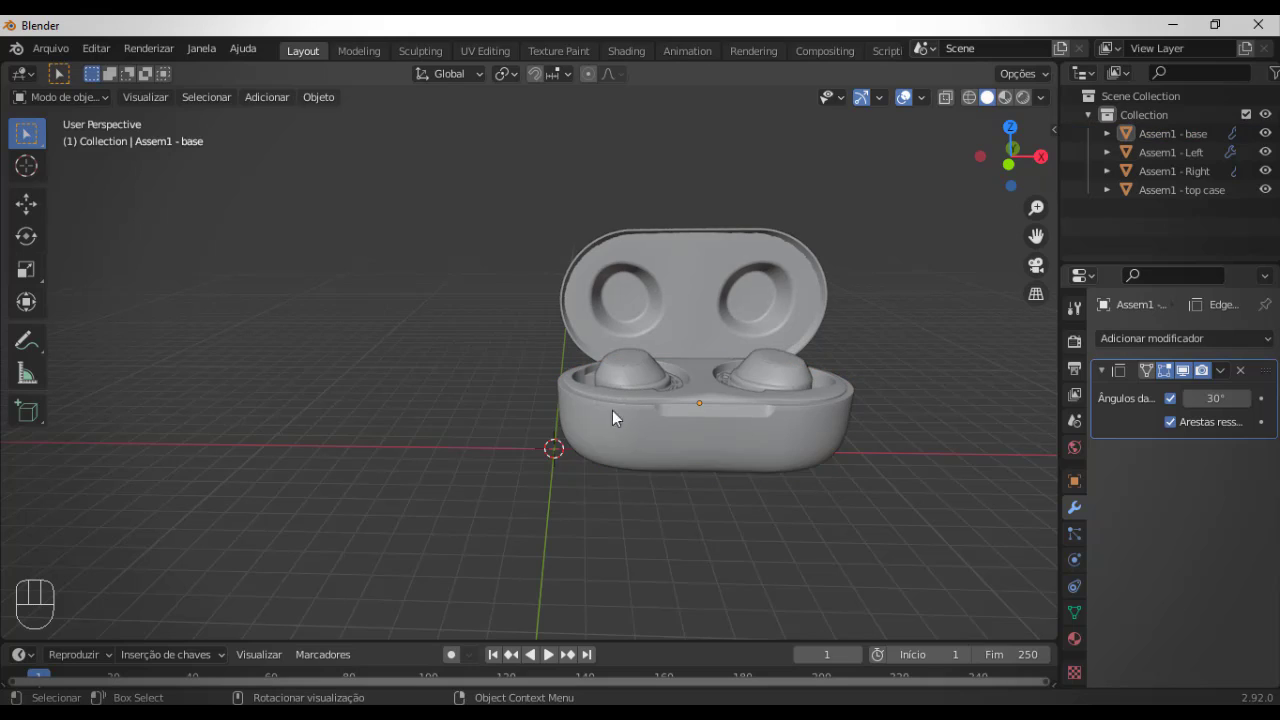
left_click(698, 432)
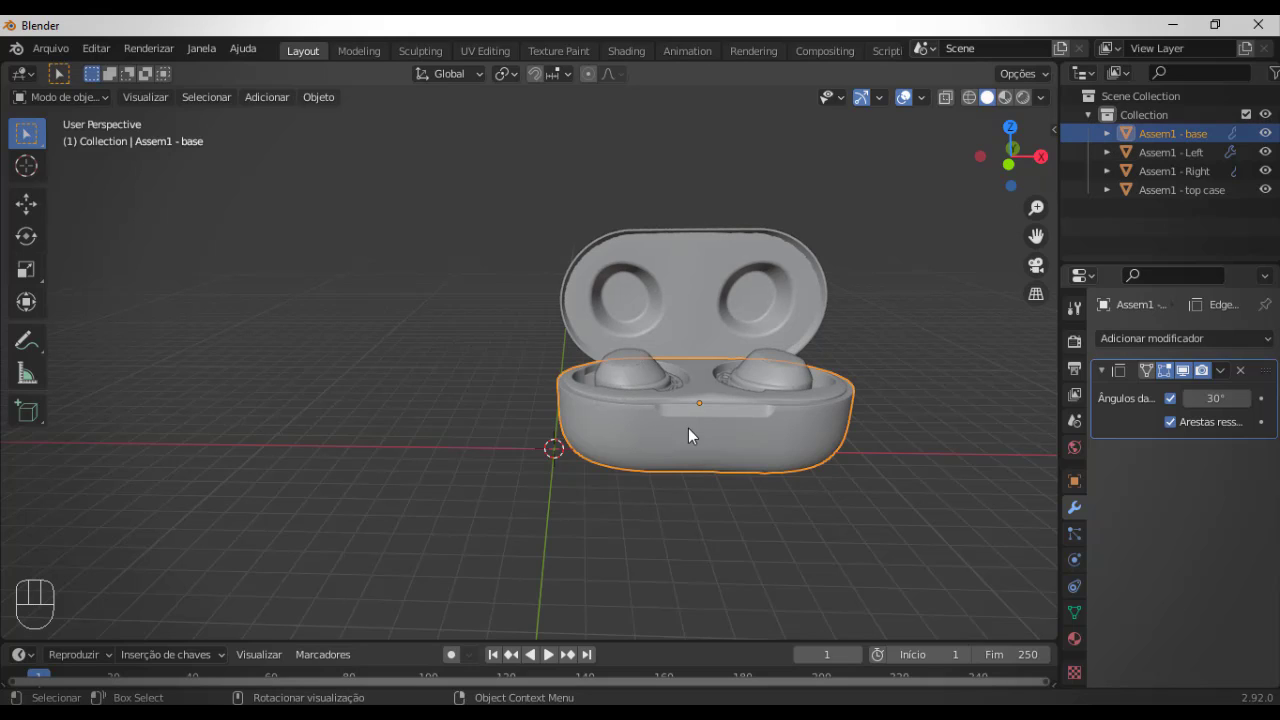
key("shift+s")
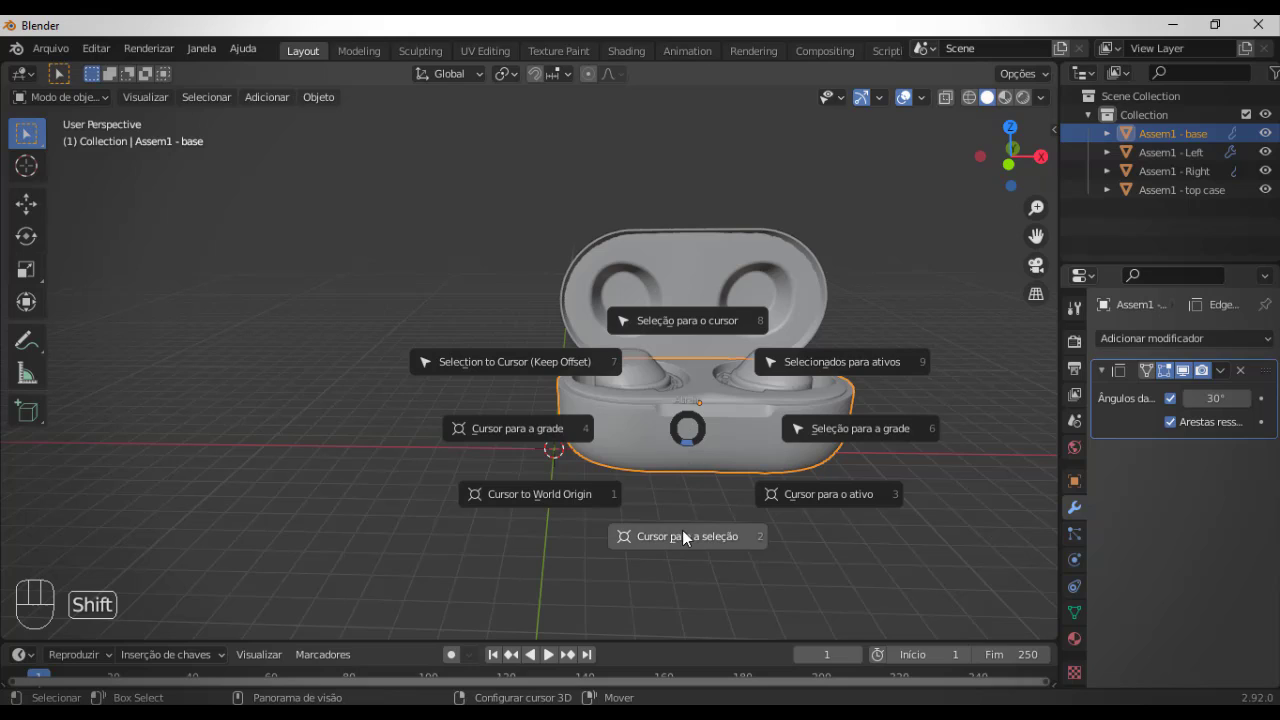
left_click(650, 536)
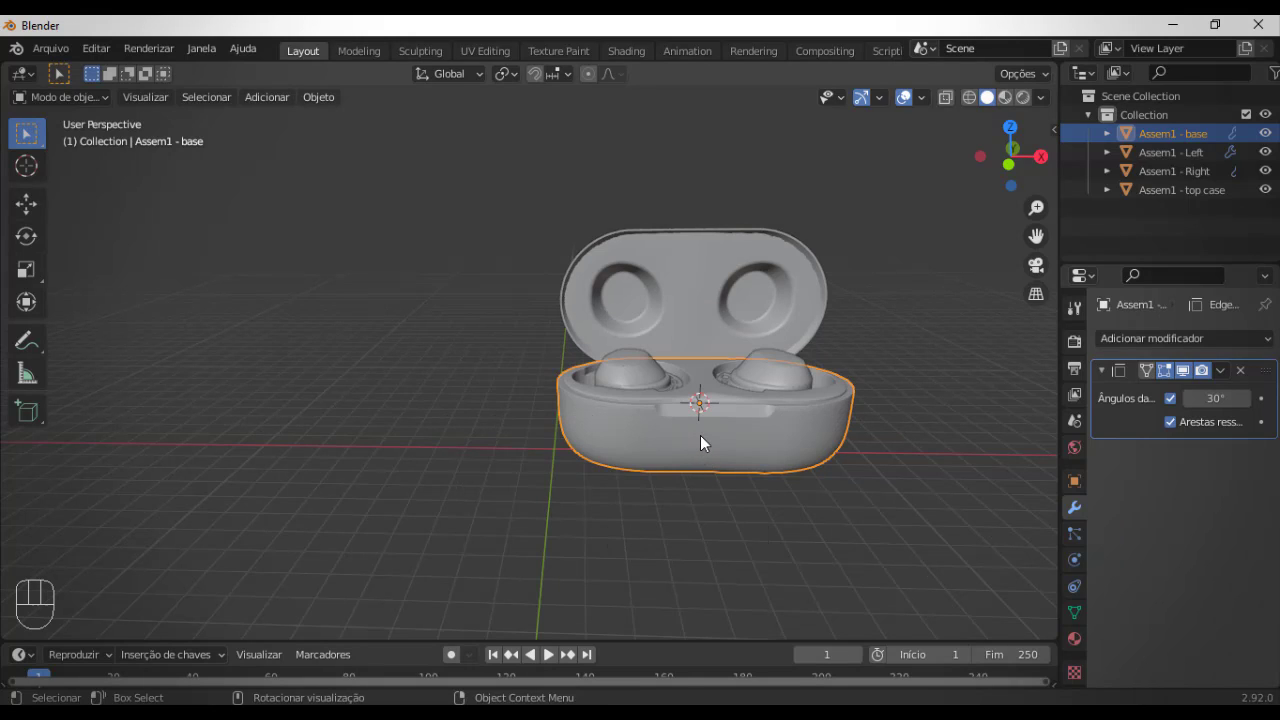
- Set the origins of all four parts to the 3D cursor, and deselect them
left_click(542, 234)
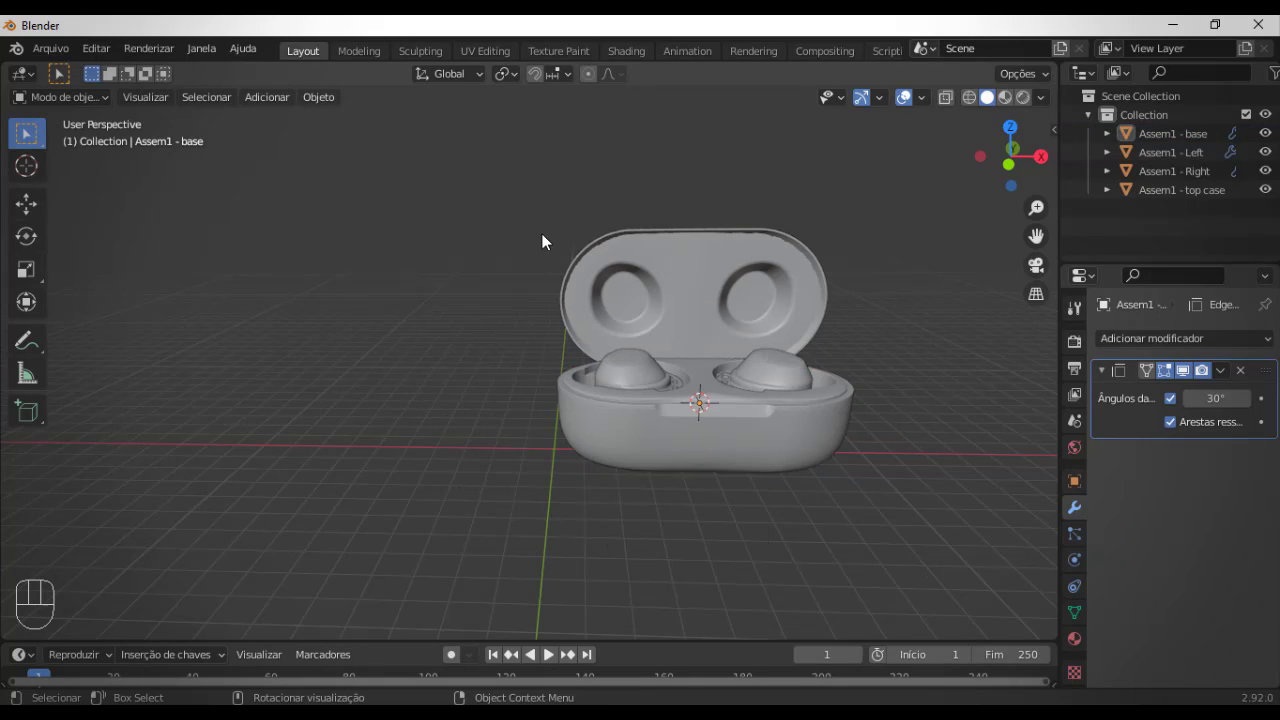
key("a")
right_click(646, 296)
mouse_move(652, 296)
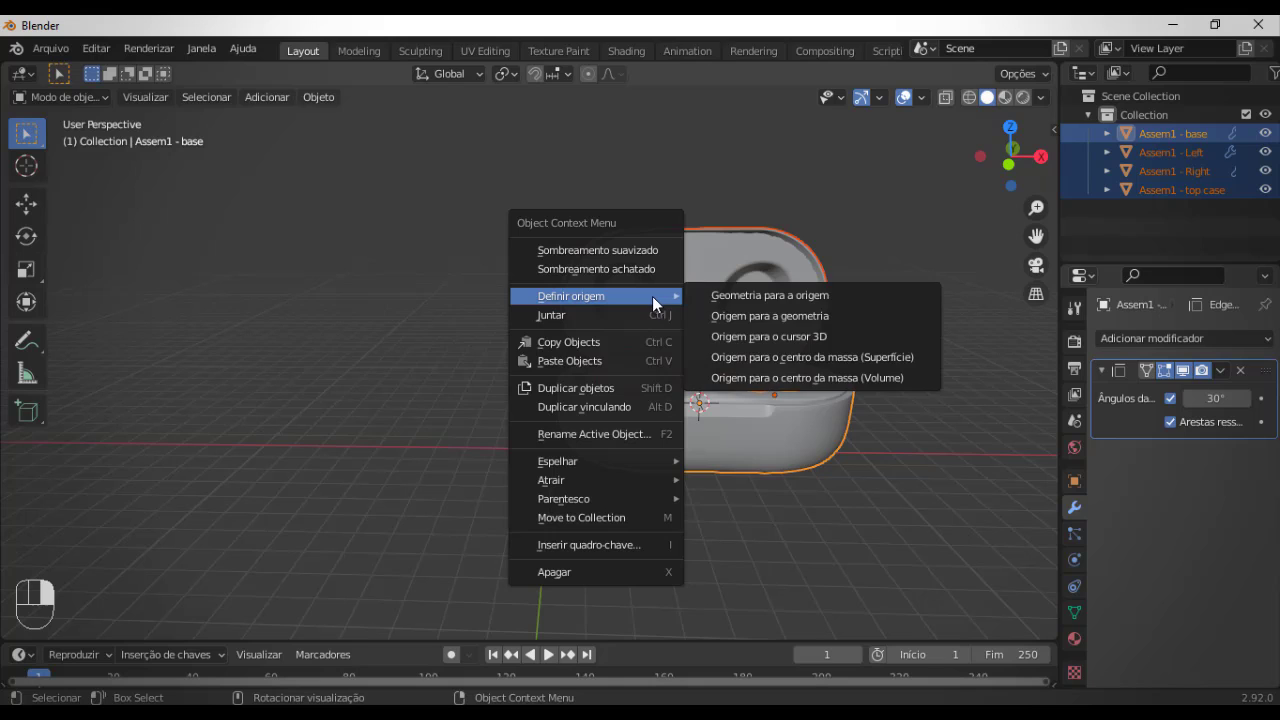
left_click(780, 336)
left_click(700, 487)
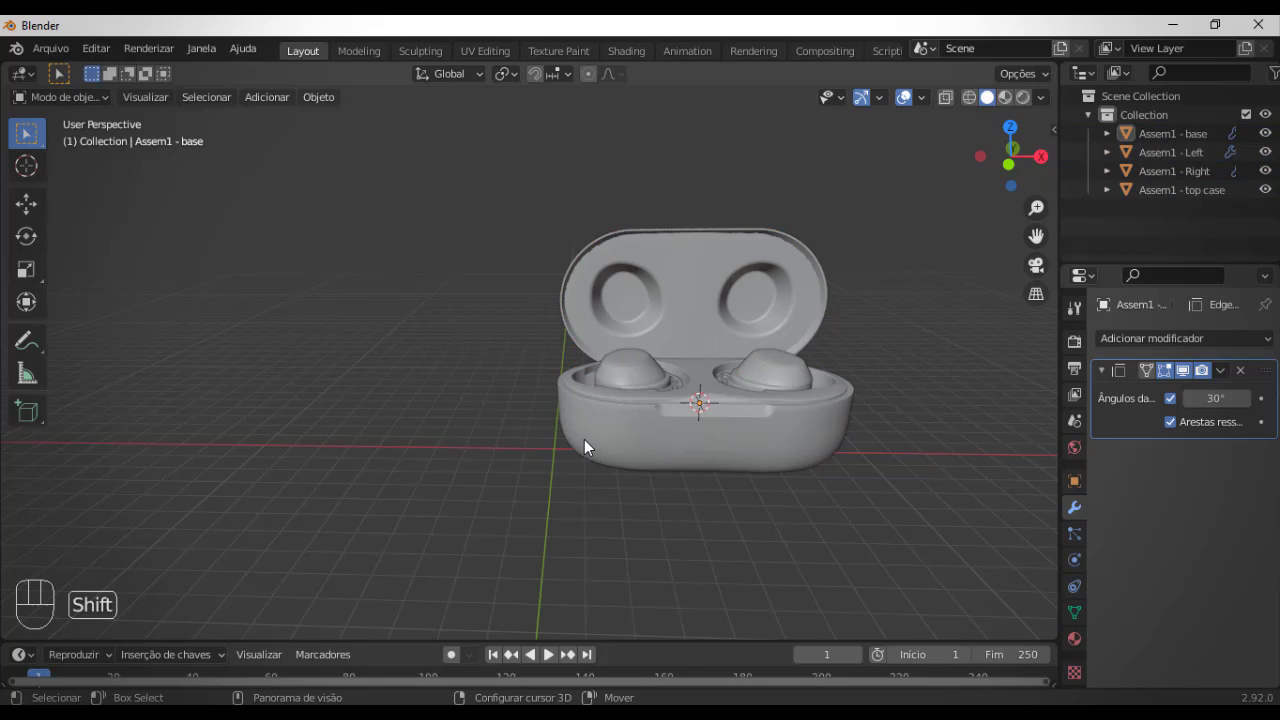
- Return the 3D cursor to the world origin and snap all four parts to it, leaving them deselected
key("shift+s")
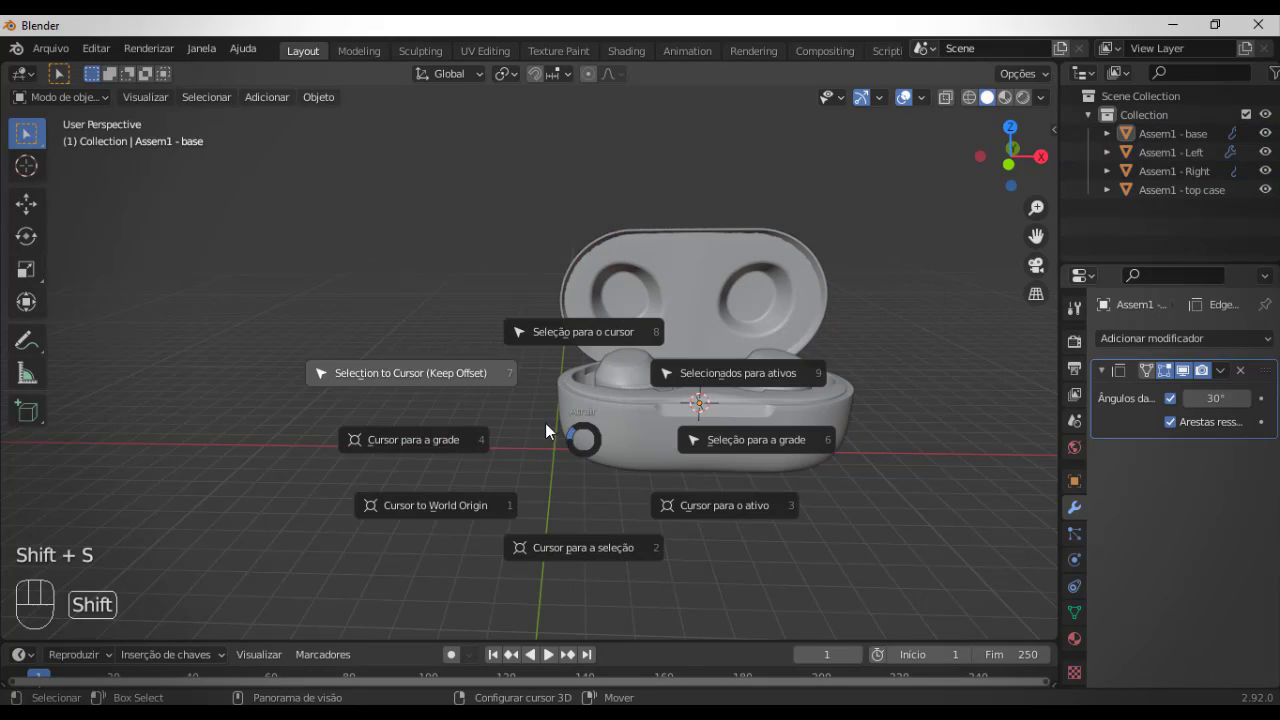
left_click(422, 510)
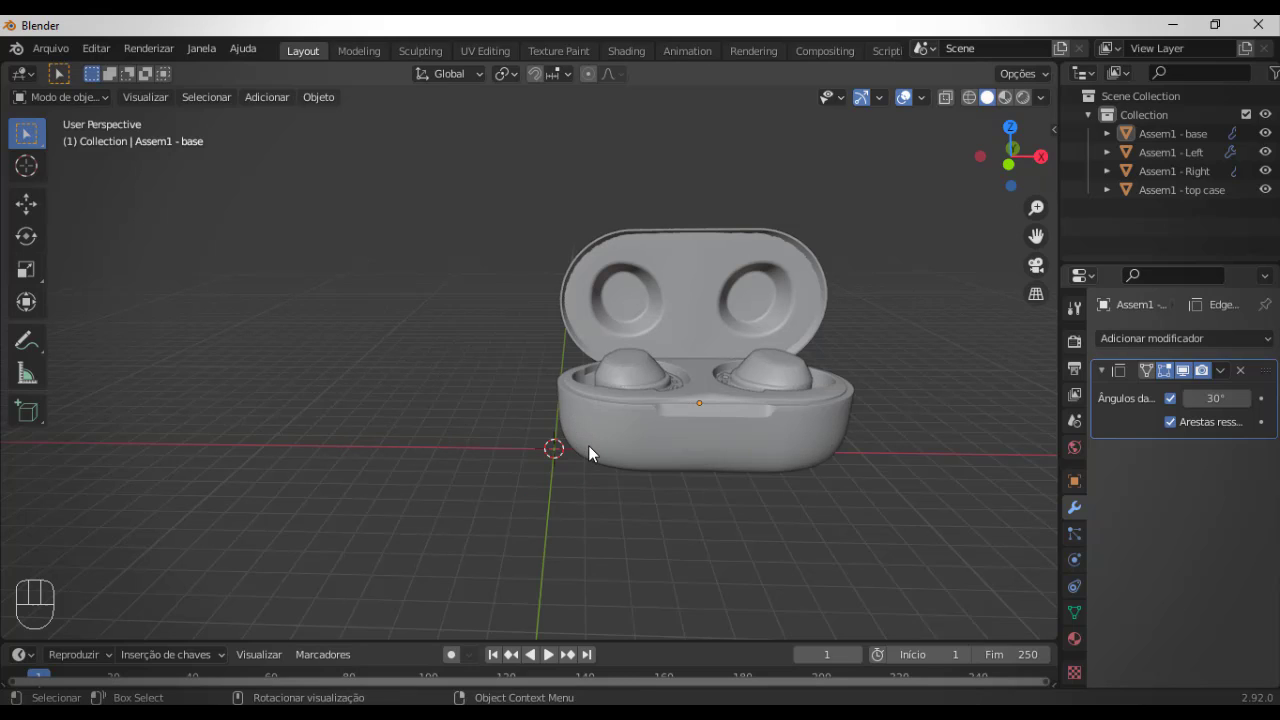
key("a")
key("shift+s")
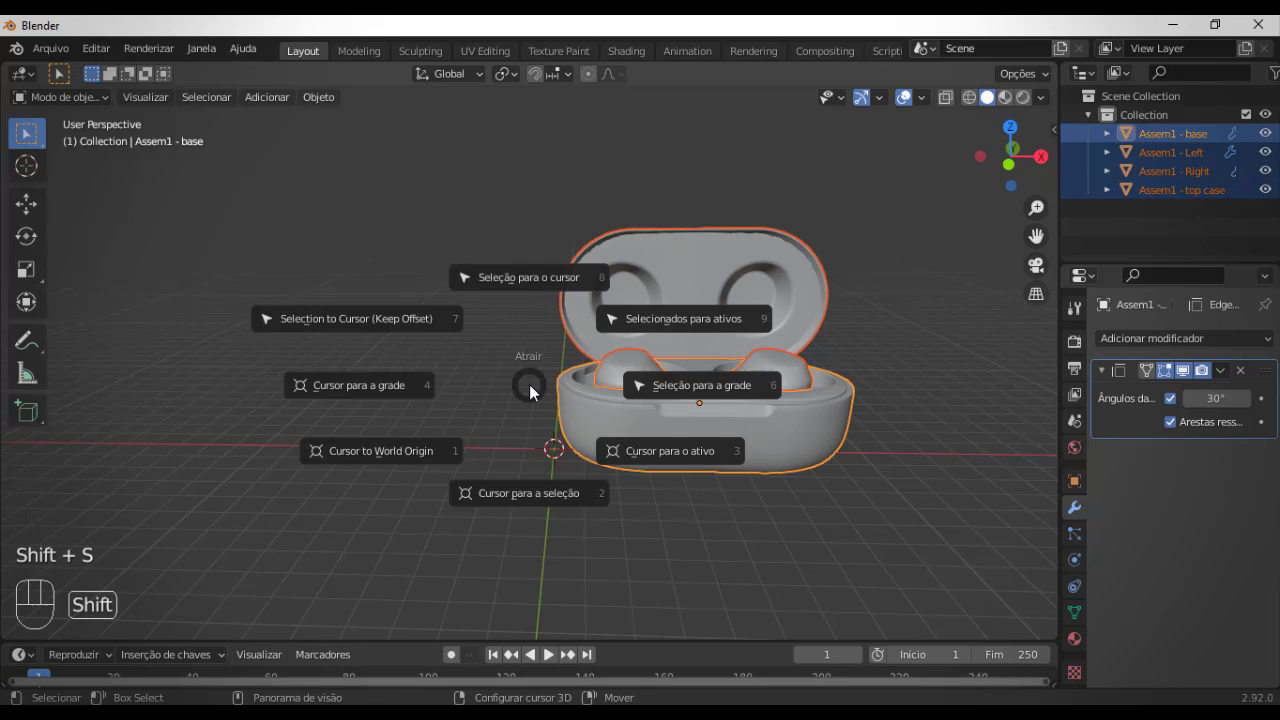
left_click(534, 275)
left_click(734, 418)
scroll(578, 536, "up", 3)
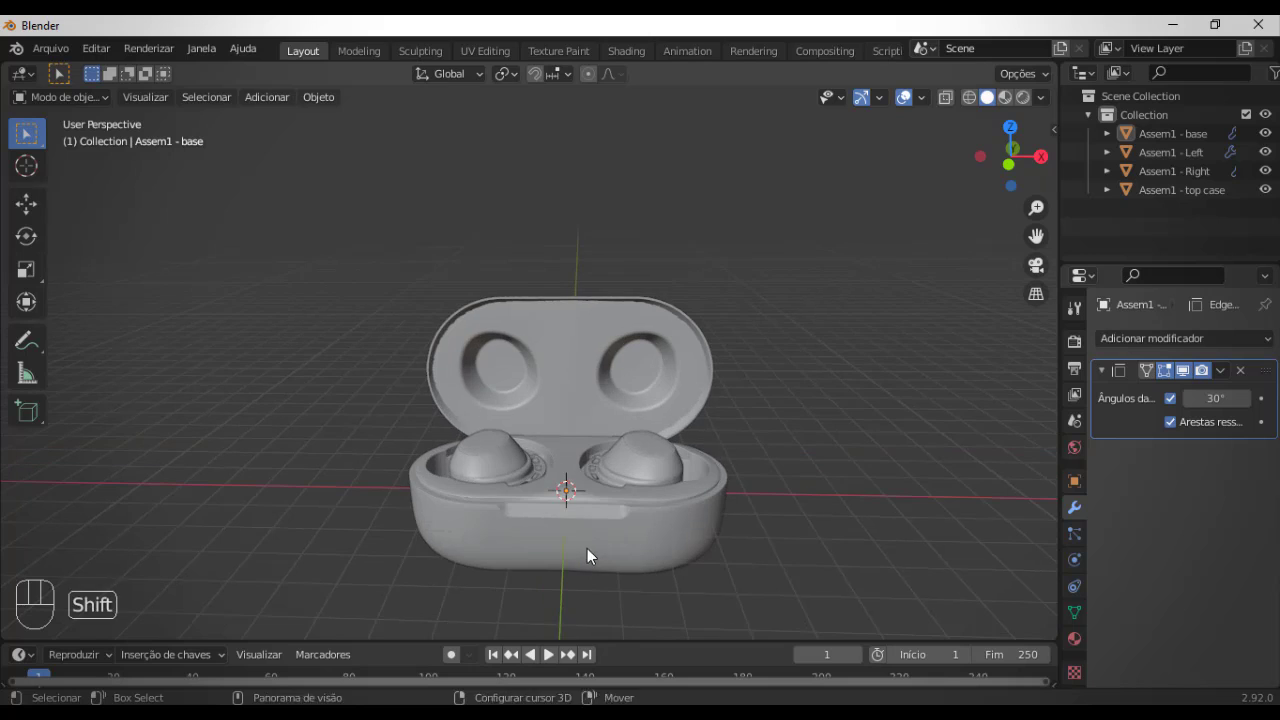
middle_click_drag(587, 548, 574, 451, "shift")
scroll(588, 415, "up", 1)
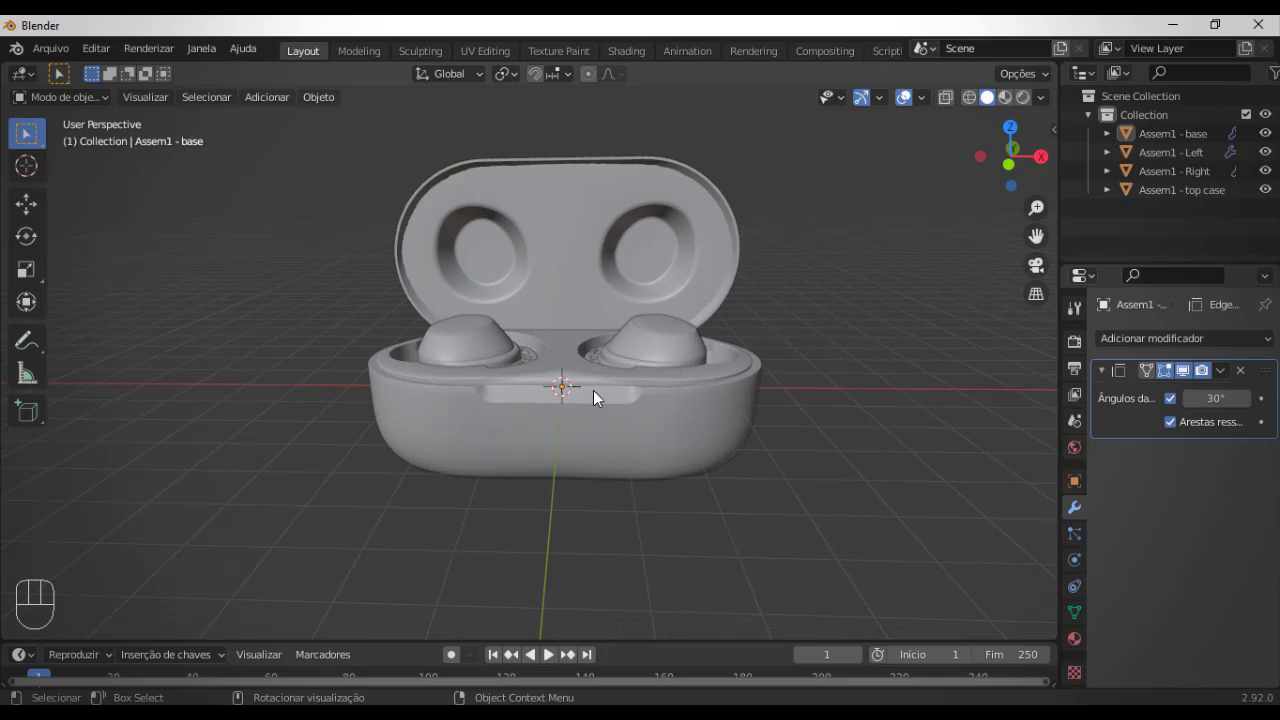
left_click(472, 266)
left_click_drag(357, 166, 784, 473)
scroll(754, 458, "down", 1)
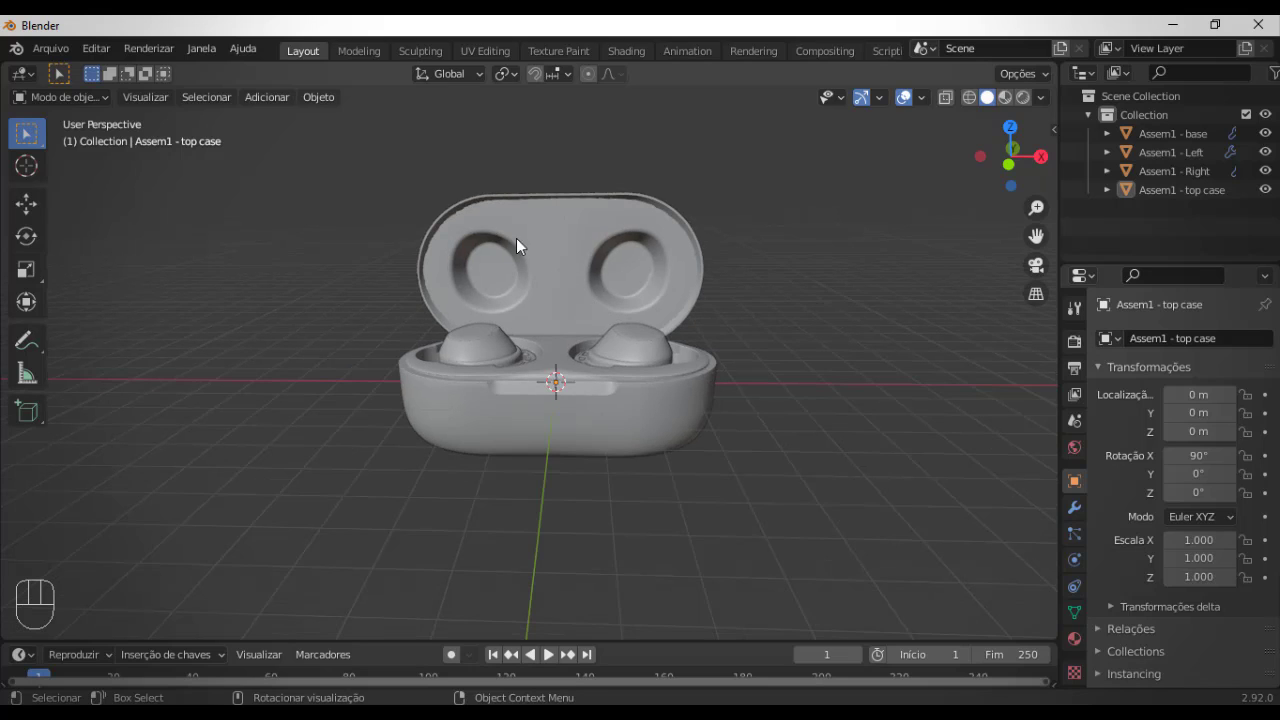
left_click_drag(330, 183, 780, 464)
key("ctrl+z")
- Apply all transformations to the four case parts, and deselect them
key("a")
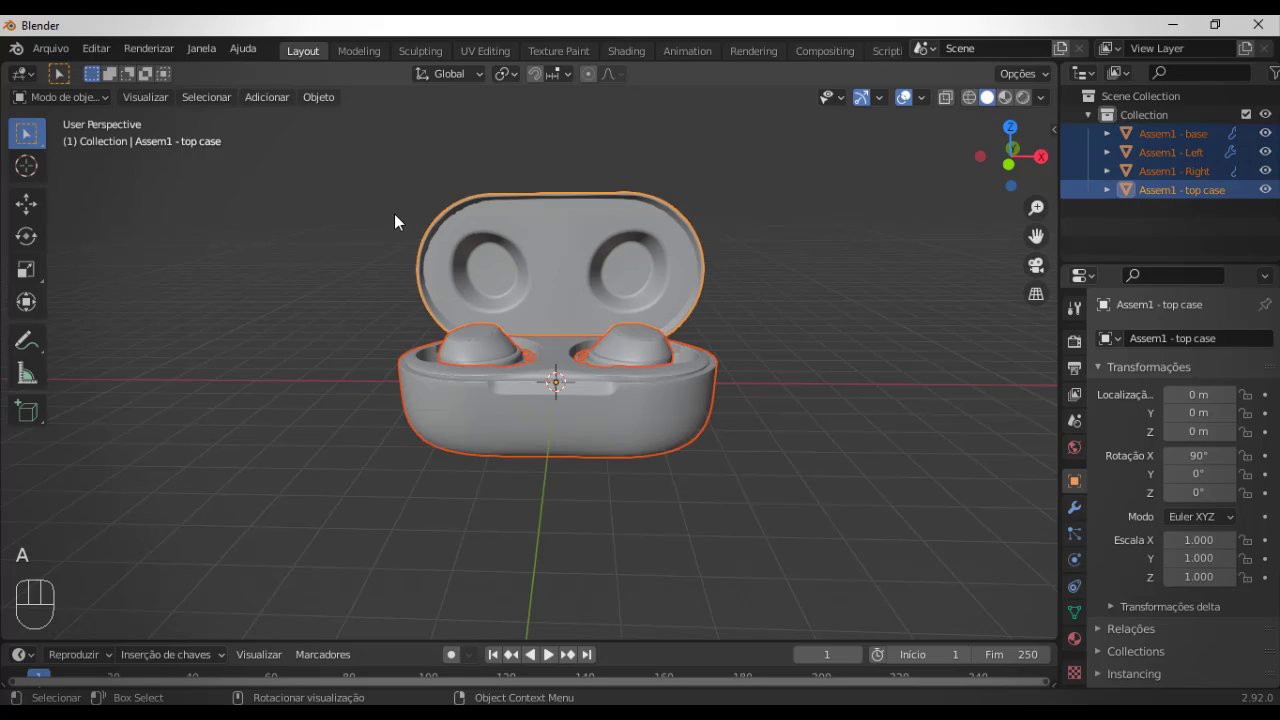
left_click(270, 97)
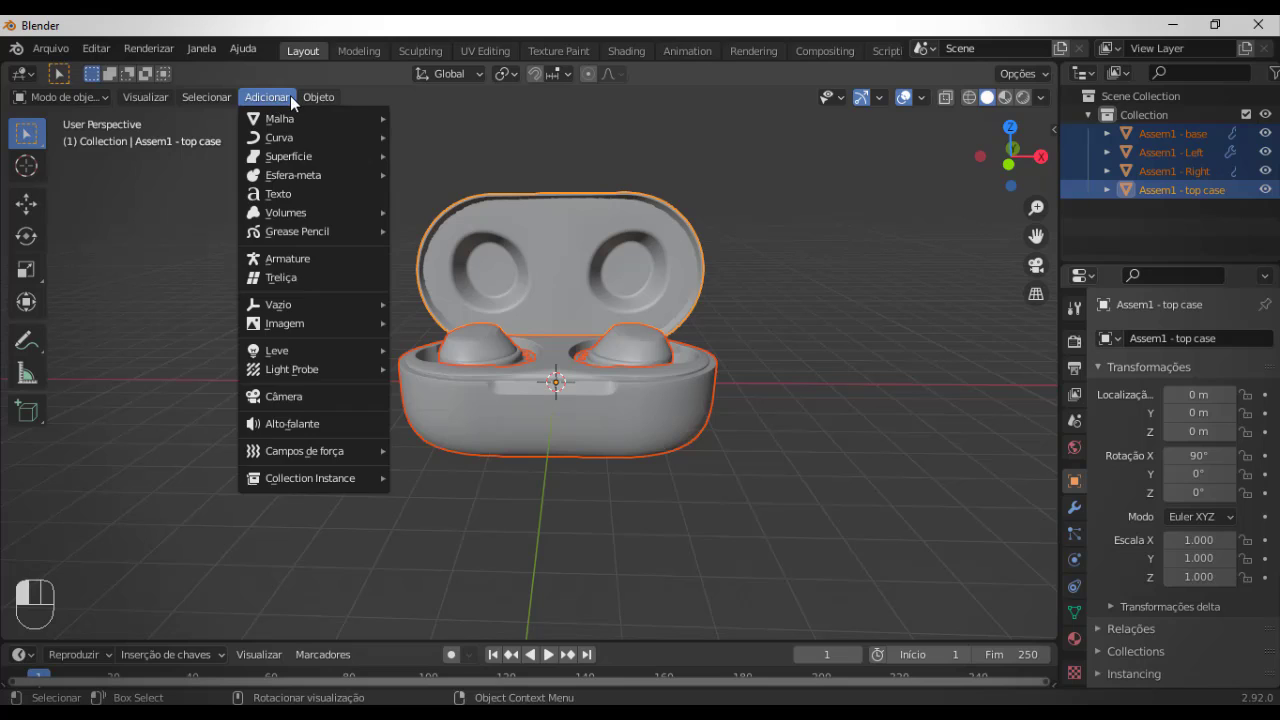
left_click(312, 97)
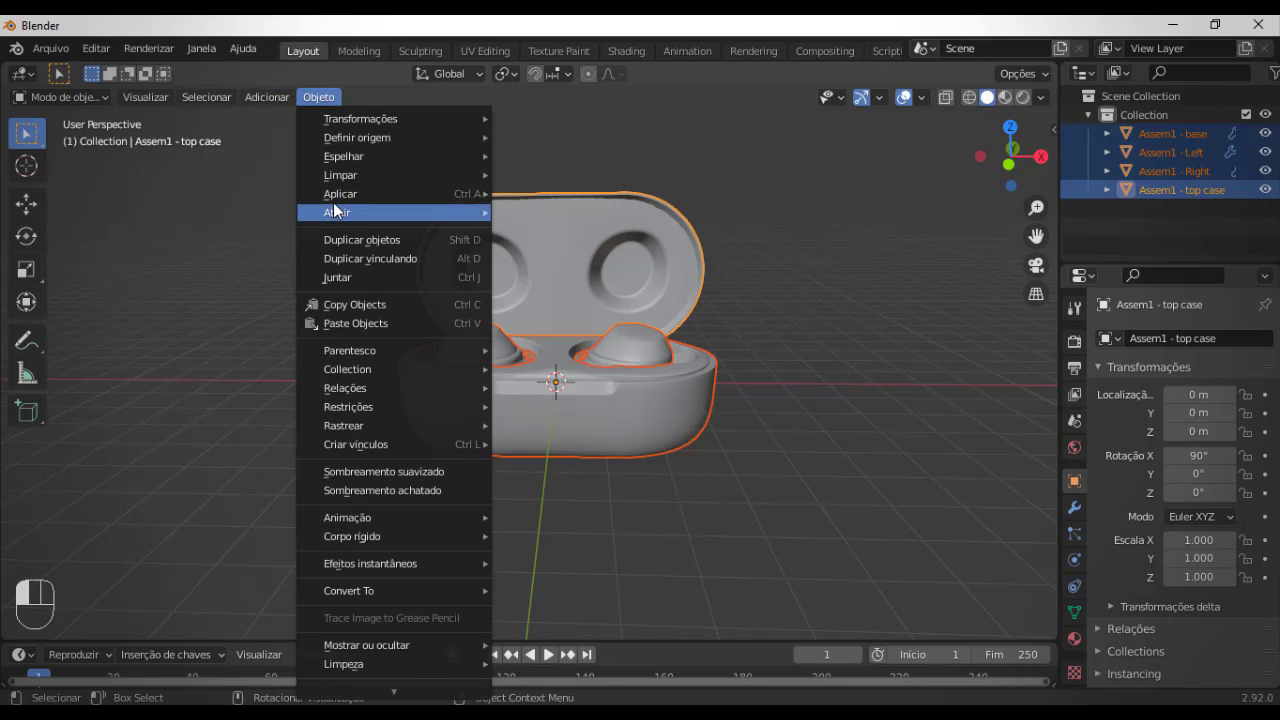
mouse_move(340, 194)
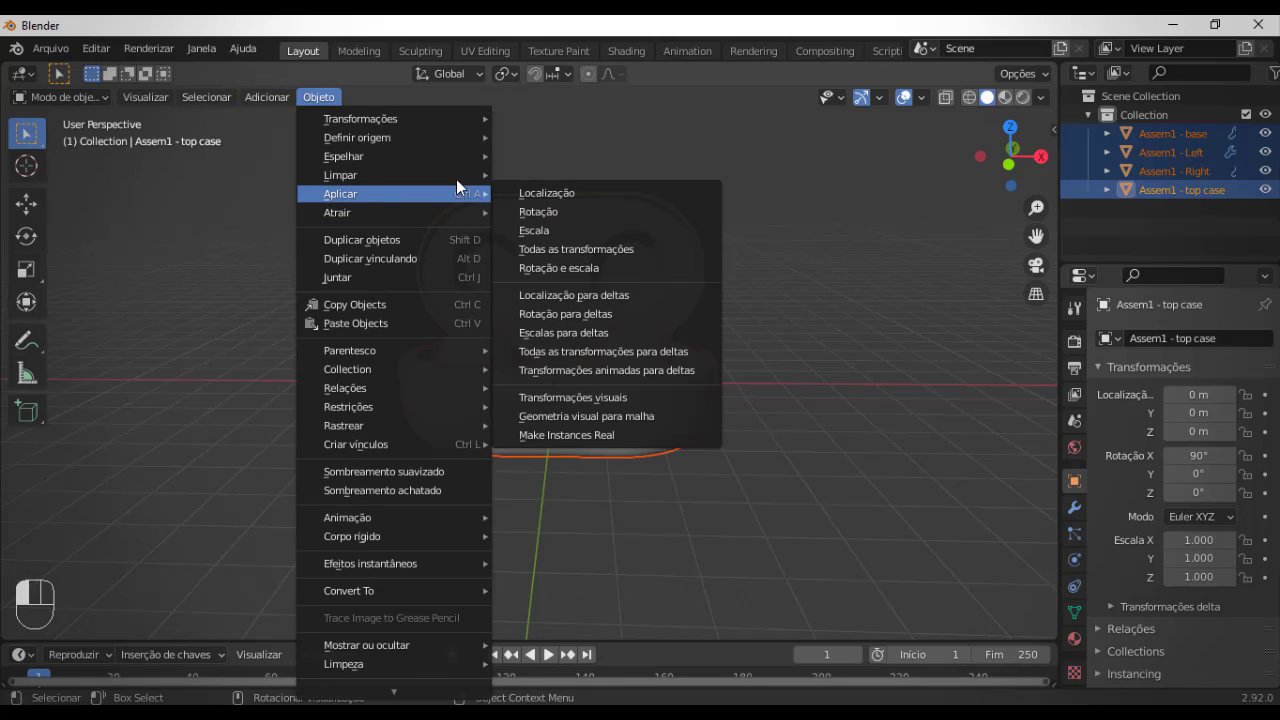
left_click(560, 250)
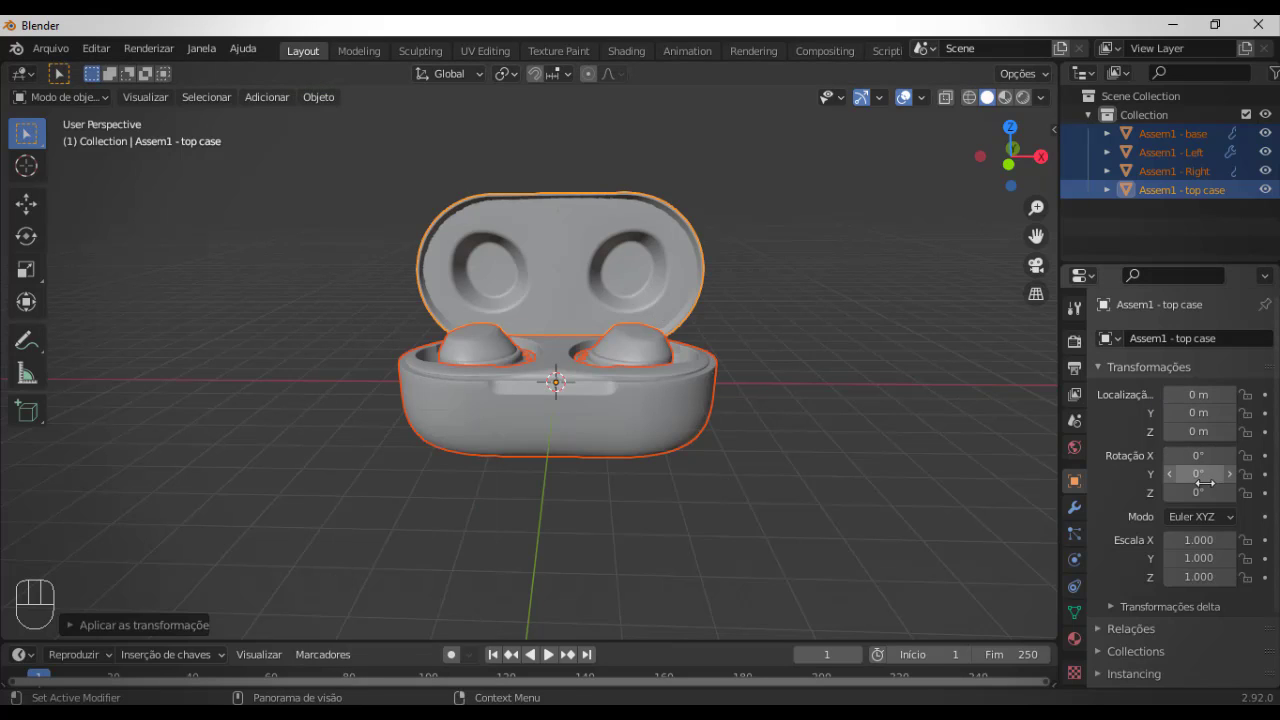
left_click(805, 396)
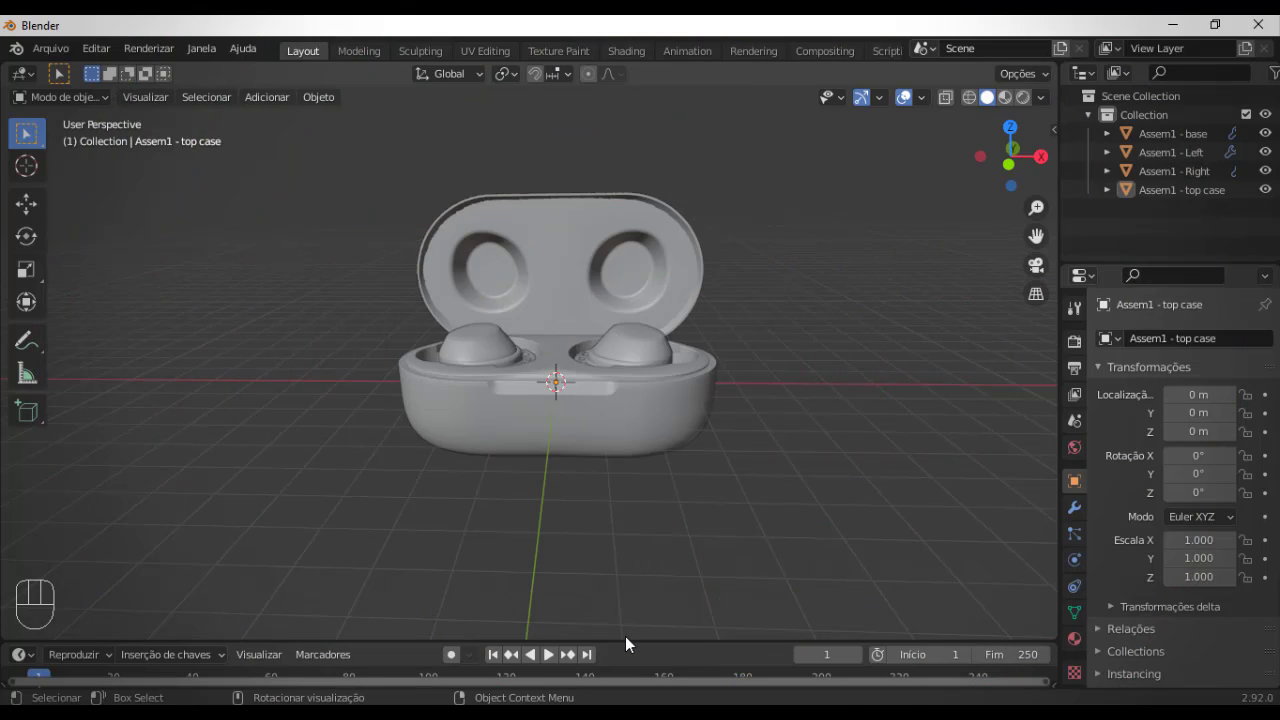
- Enlarge the timeline area and select the left earbud
left_click_drag(625, 642, 620, 510)
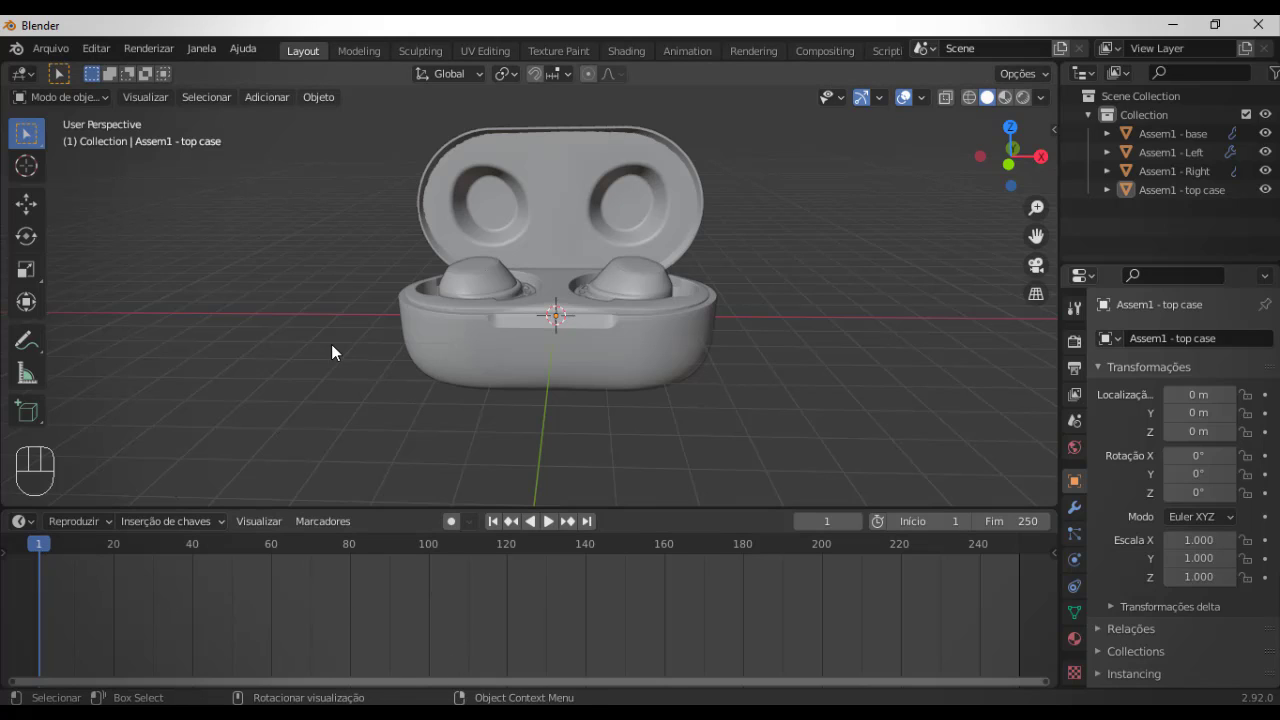
middle_click_drag(331, 344, 329, 381, "shift")
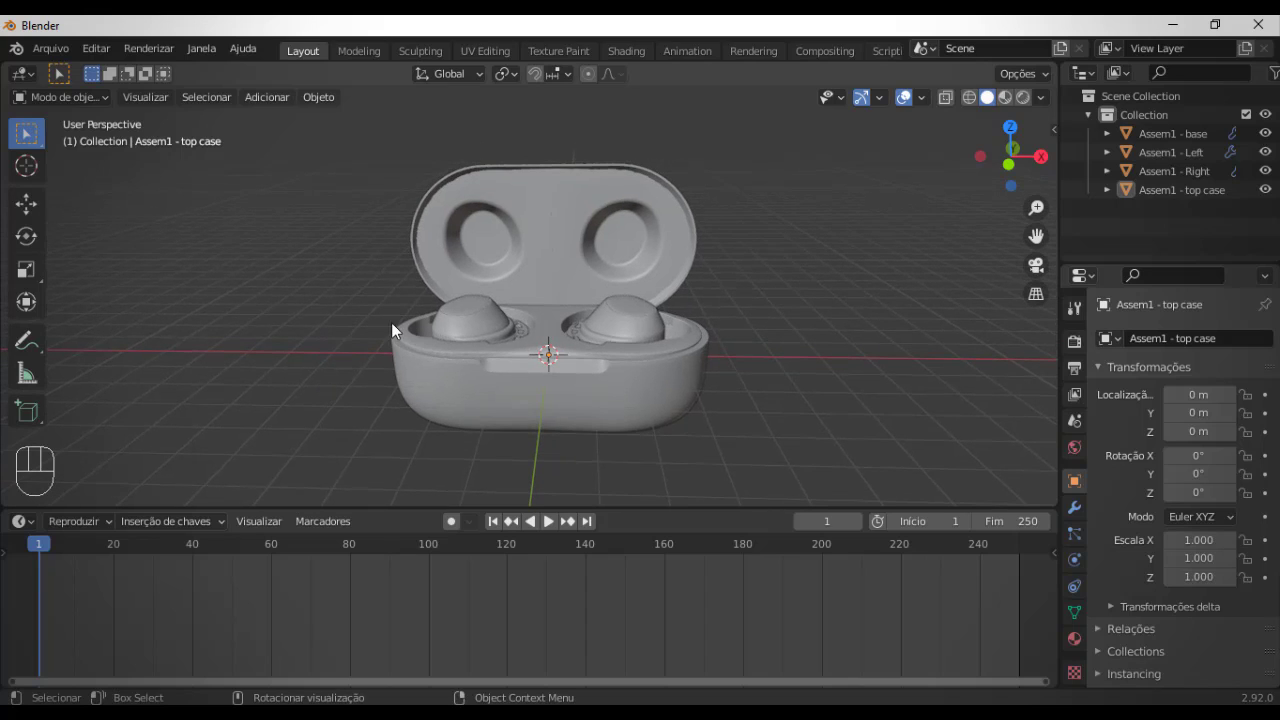
left_click(489, 320)
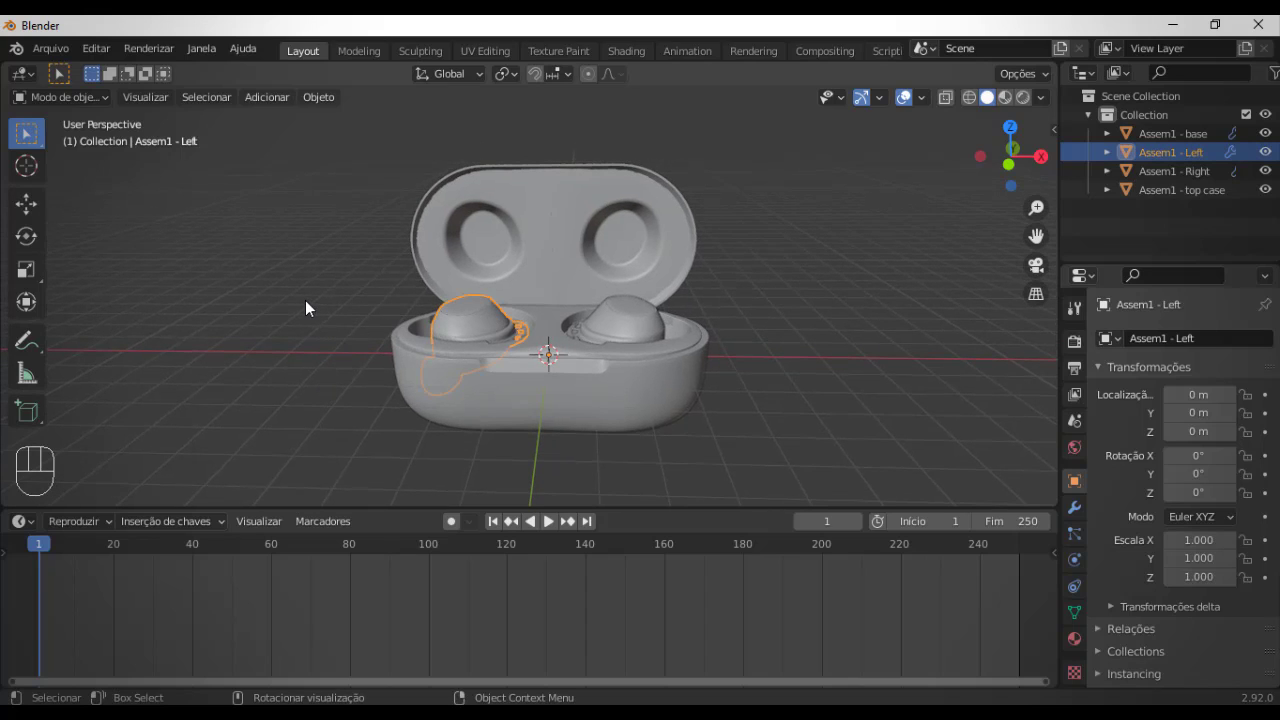
middle_click_drag(305, 301, 347, 324, "shift")
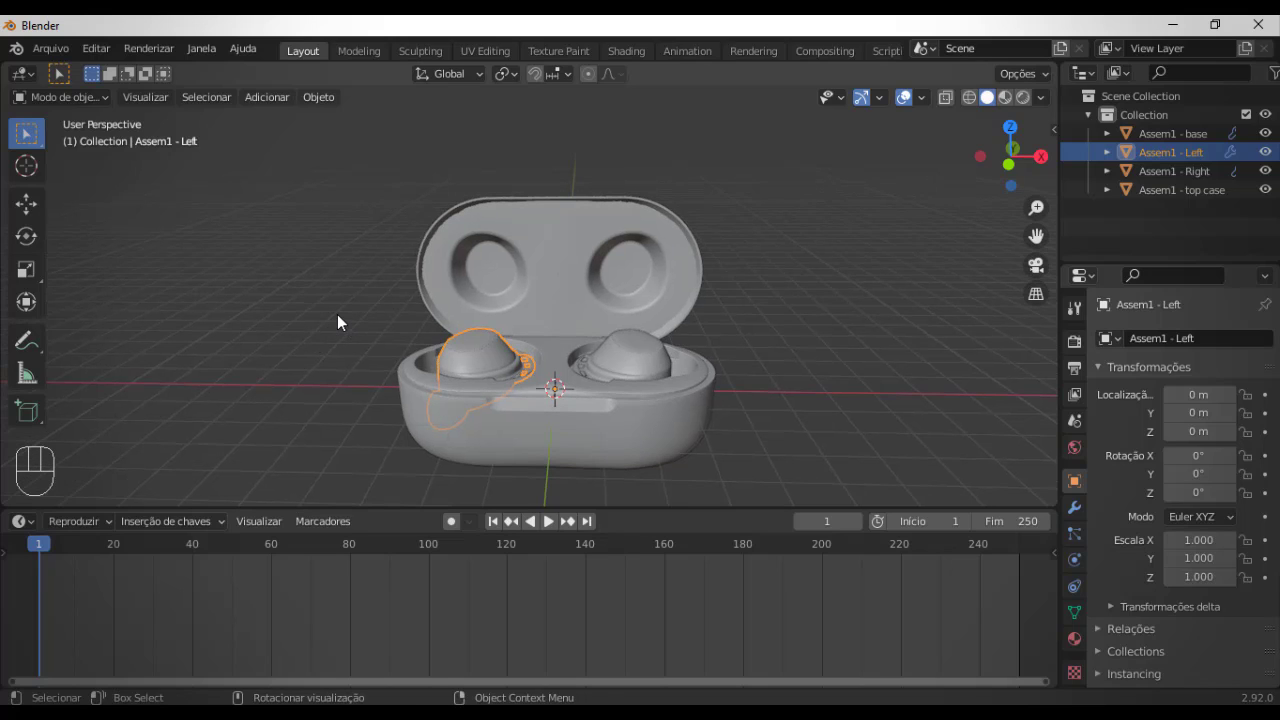
key("g")
key("Escape")
key("r")
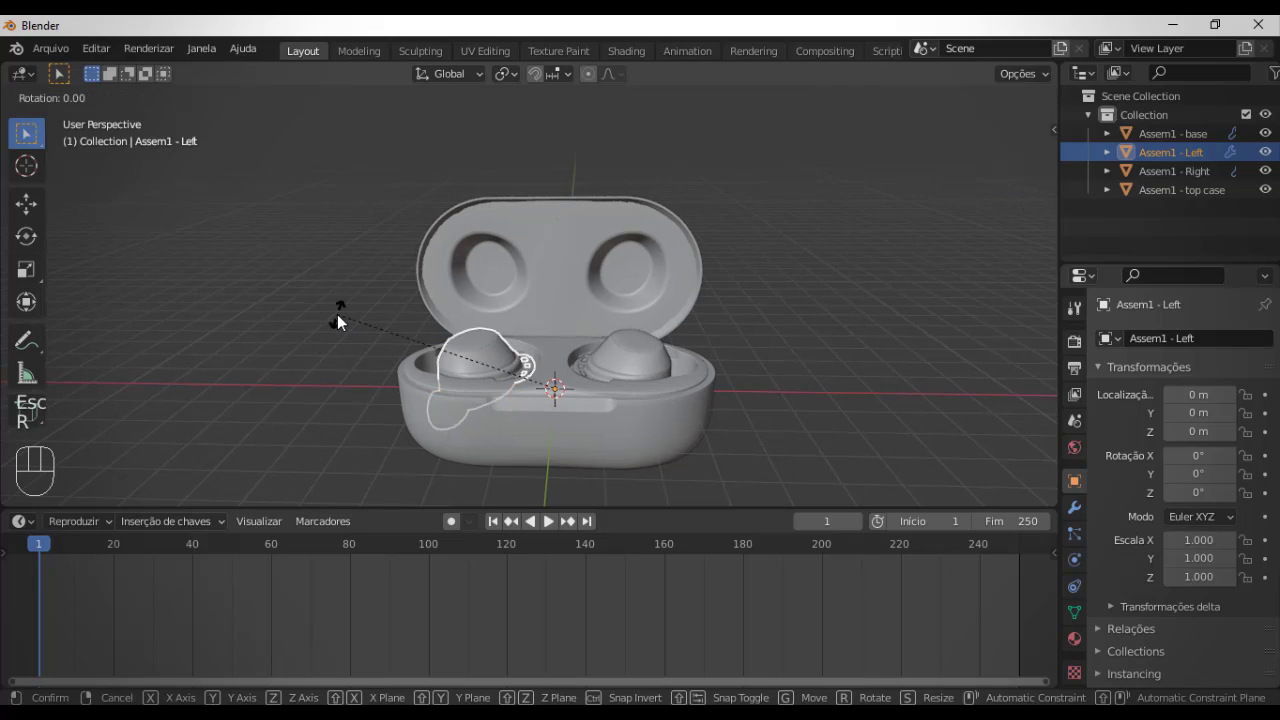
key("Escape")
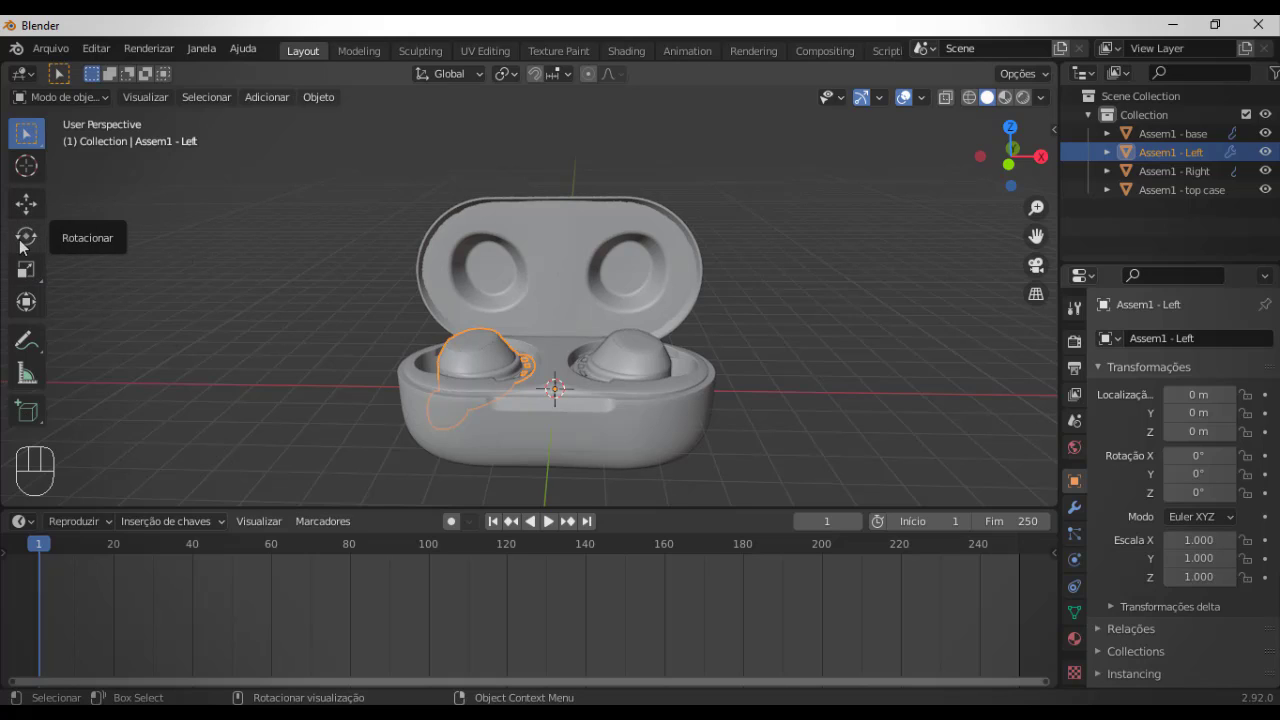
left_click(27, 205)
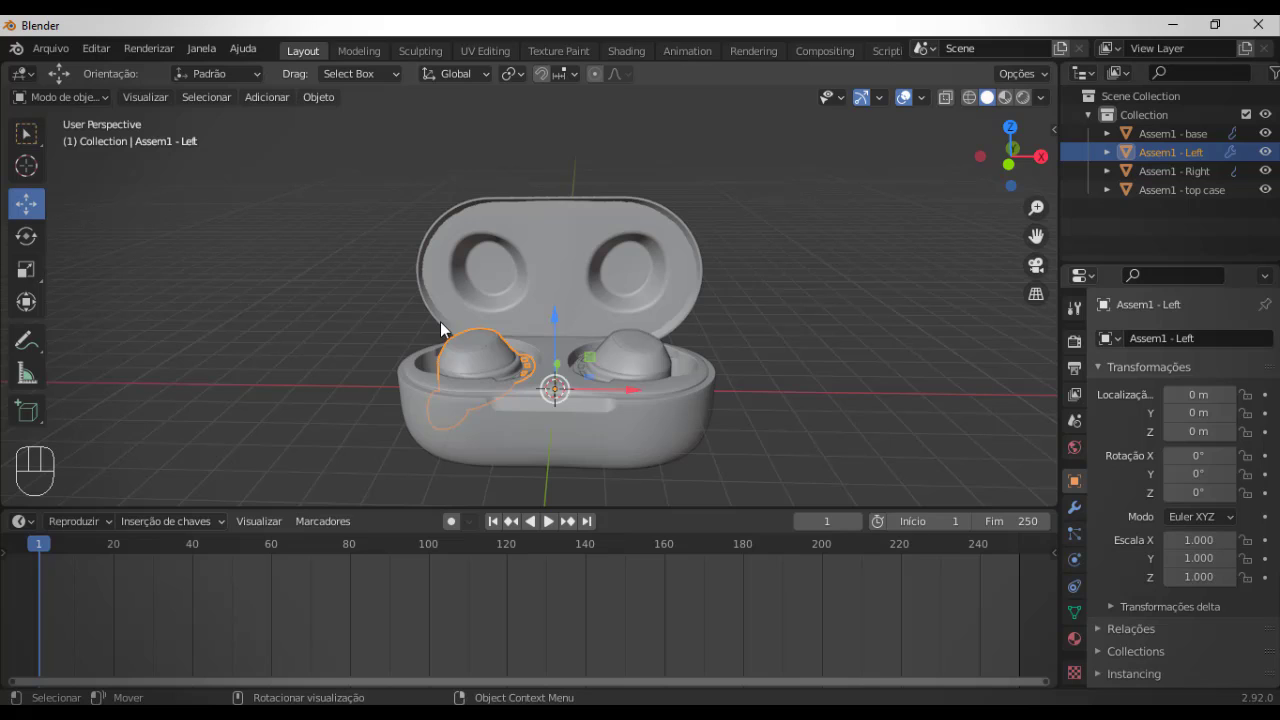
key("g")
key("Escape")
key("r")
key("Escape")
- Try scaling the left earbud along the Z axis, and undo the change
left_click(27, 270)
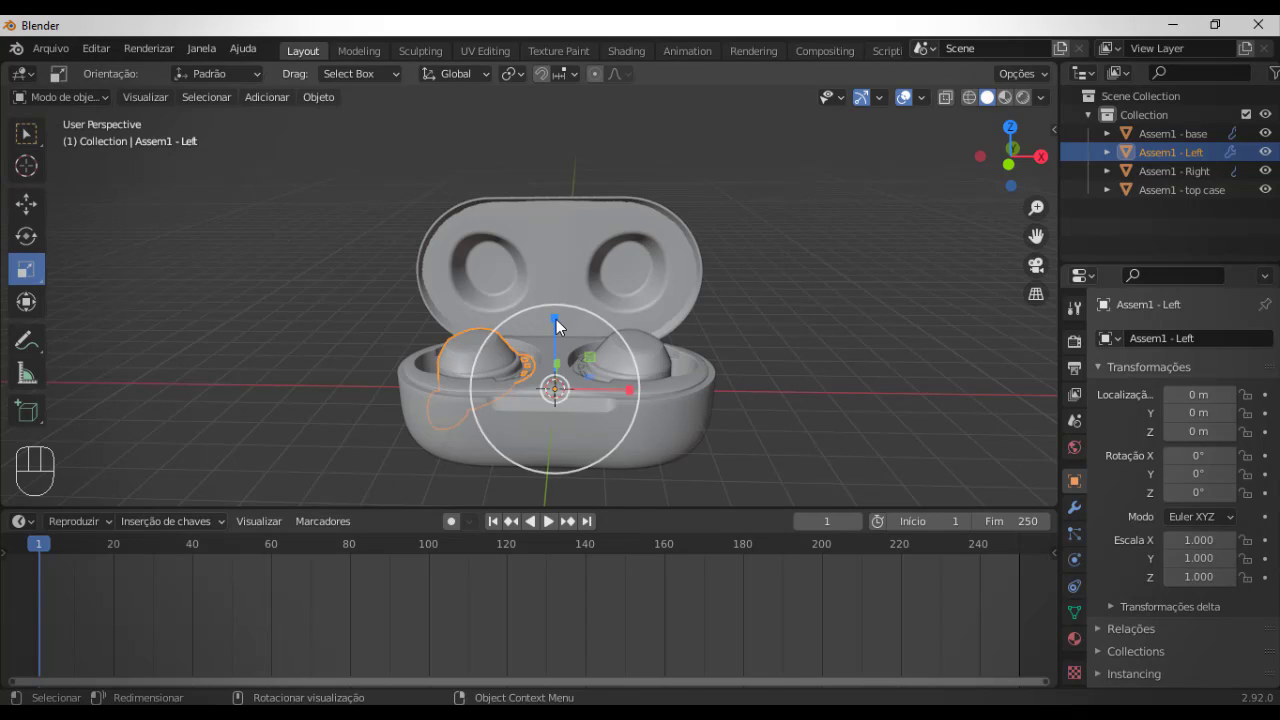
left_click_drag(556, 319, 550, 215)
key("Escape")
key("ctrl+z")
key("ctrl+z")
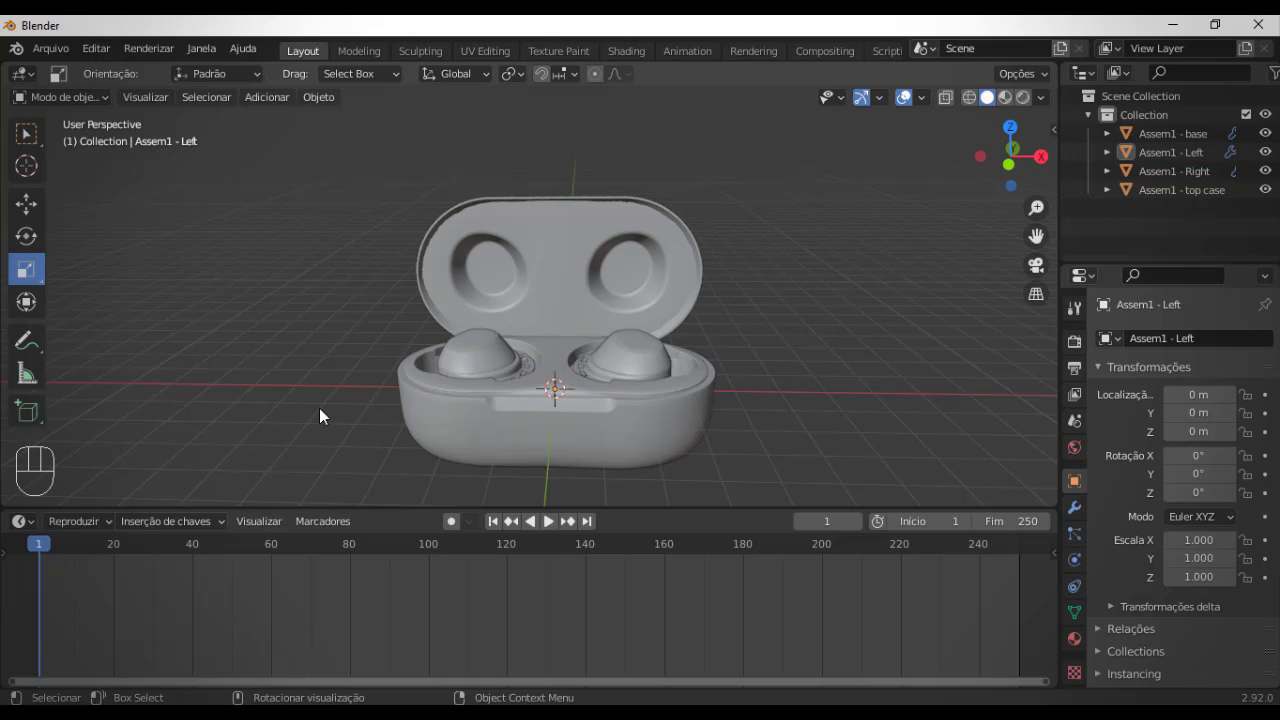
- Reselect the left earbud and insert a location keyframe for it at frame 1
left_click(465, 367)
left_click(35, 210)
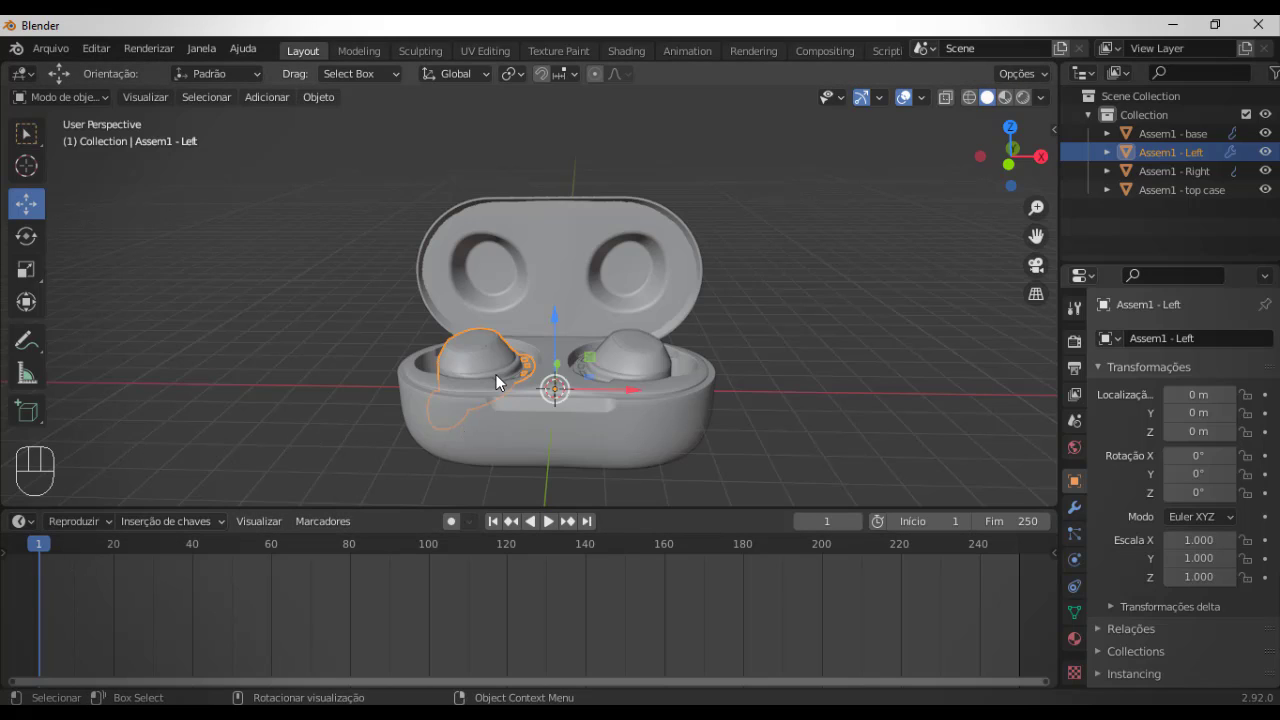
key("i")
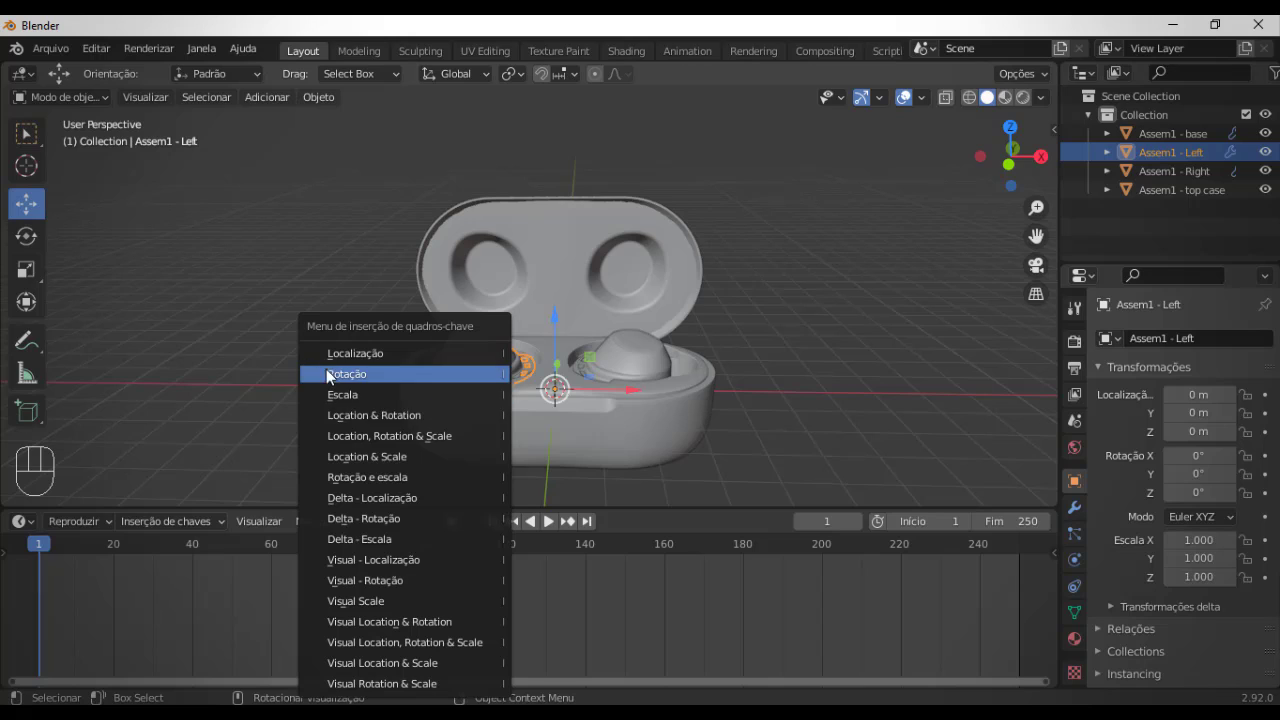
left_click(398, 355)
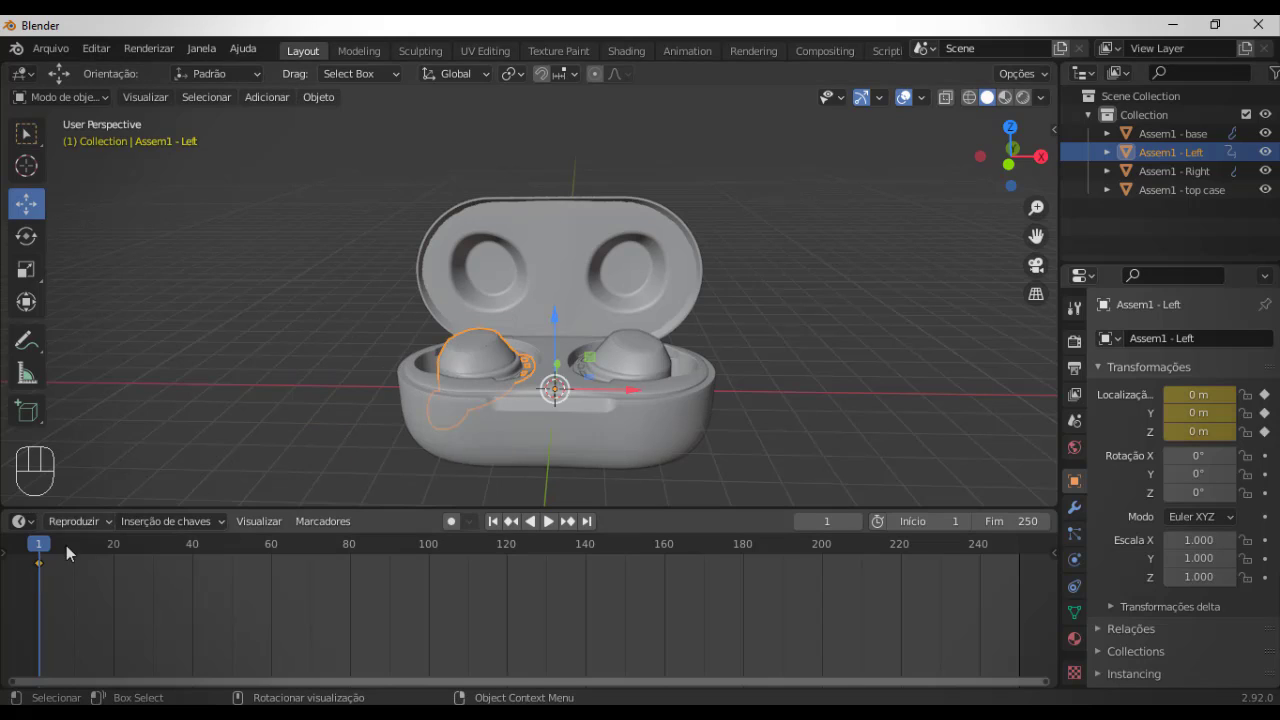
- At frame 40, raise the left earbud about 57 m along the Z axis and insert a location keyframe
left_click_drag(40, 545, 193, 546)
key("g")
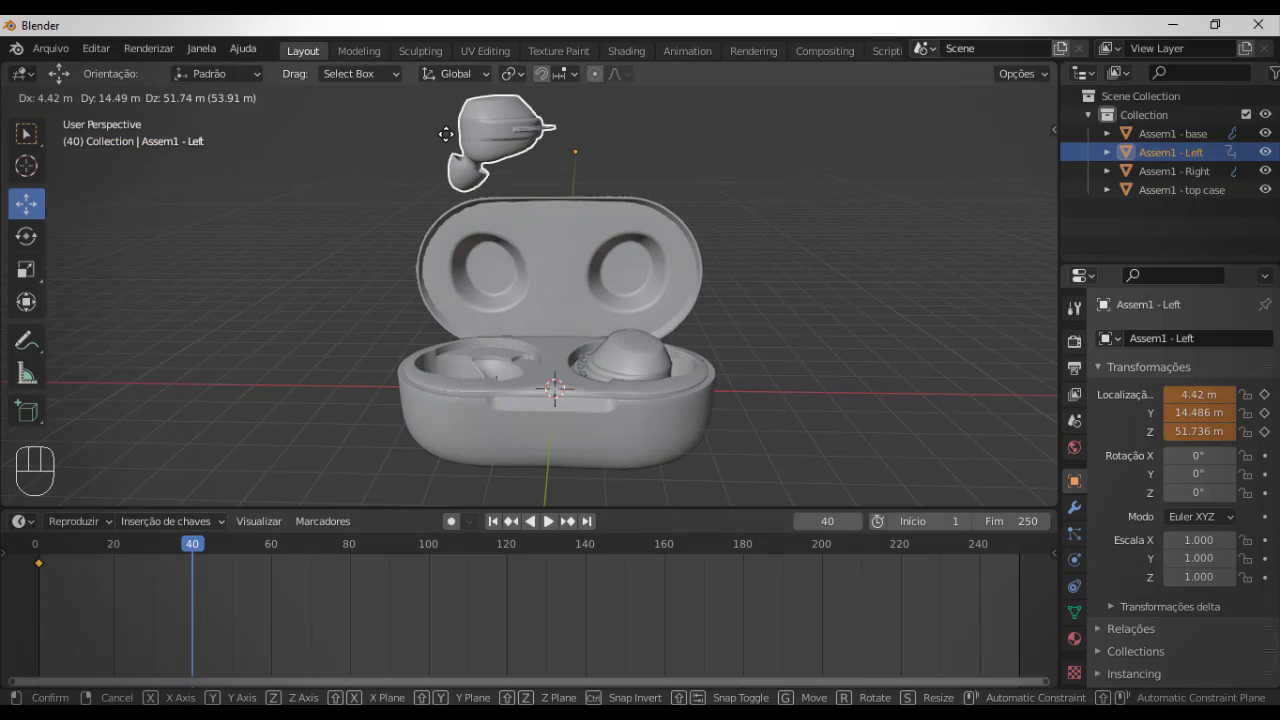
key("Escape")
key("g")
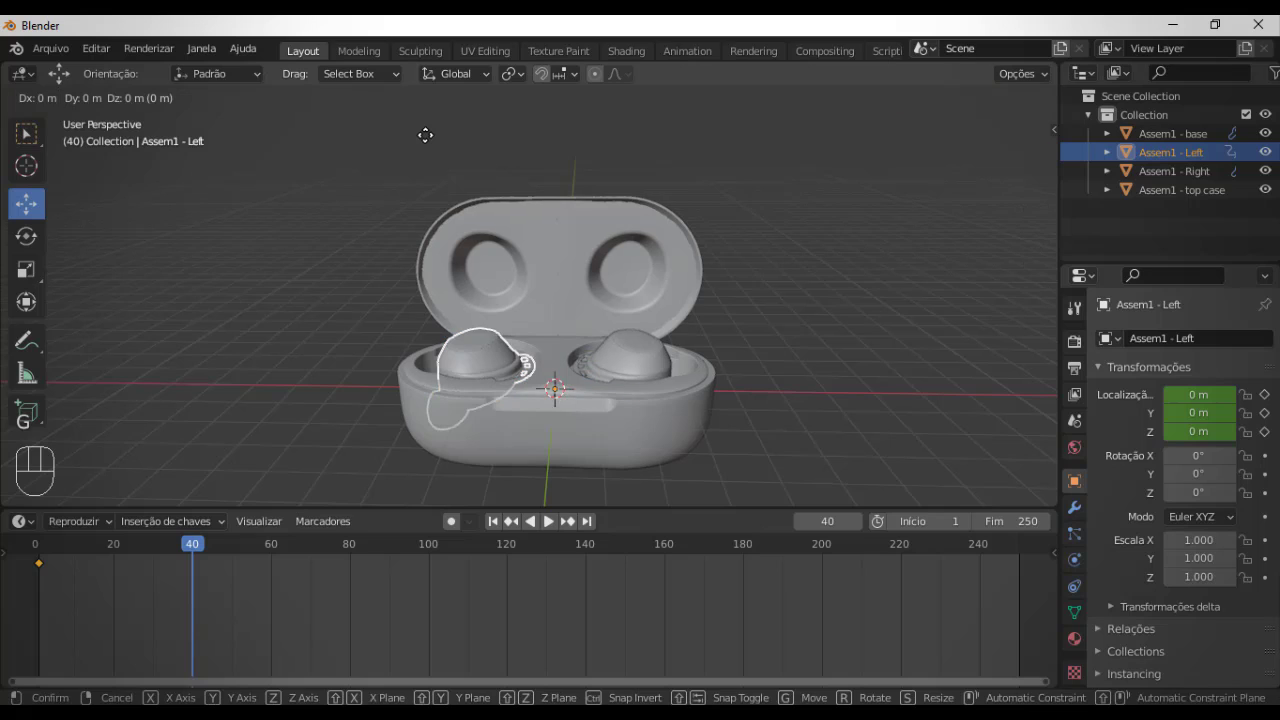
key("z")
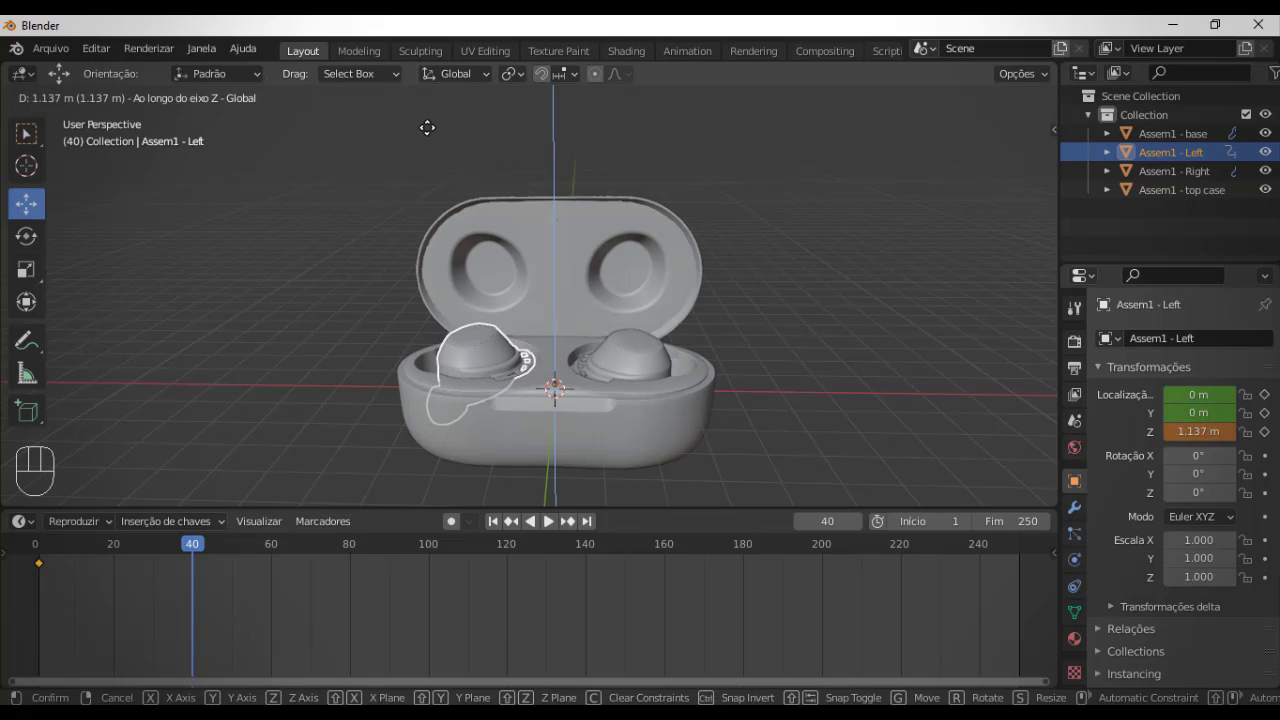
left_click(397, 294)
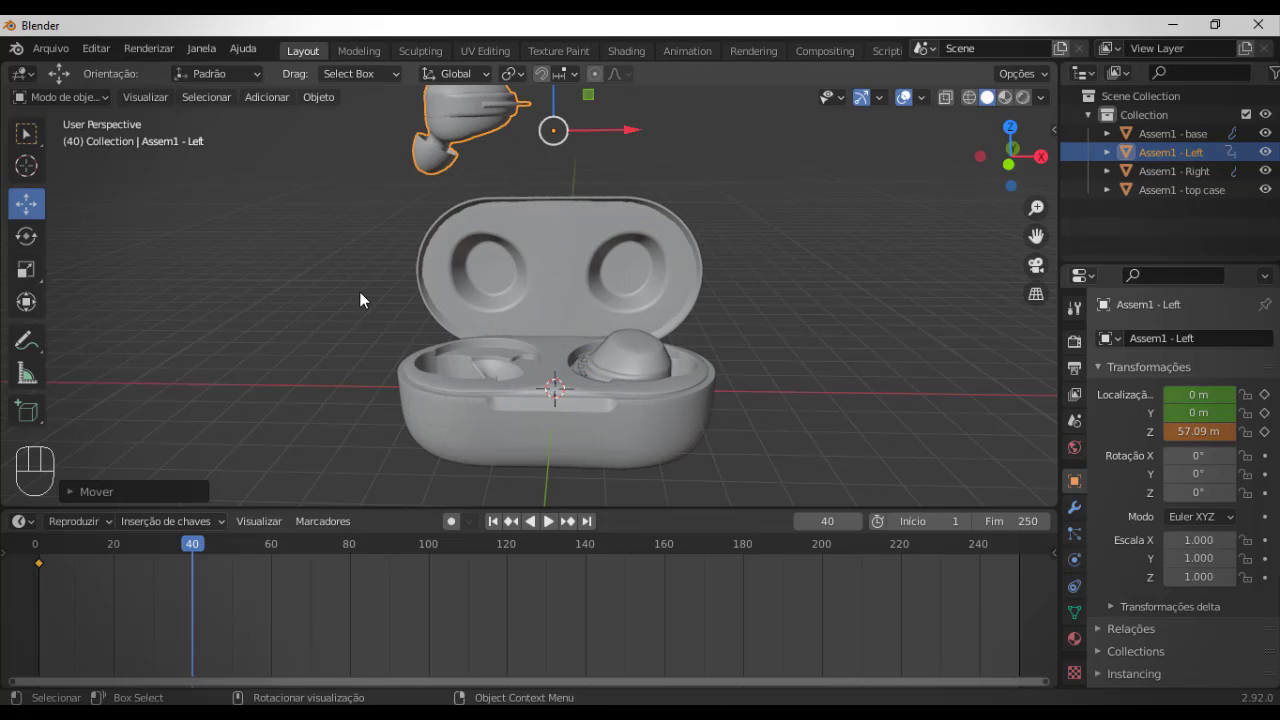
key("i")
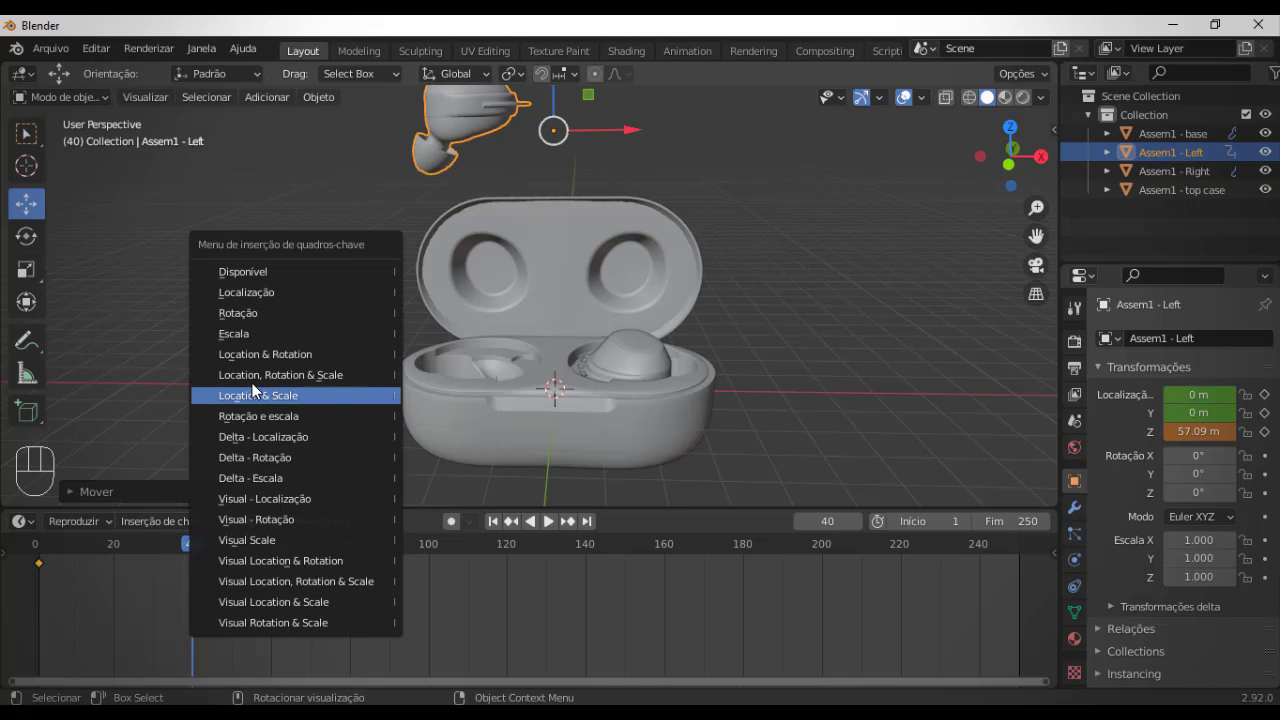
left_click(262, 290)
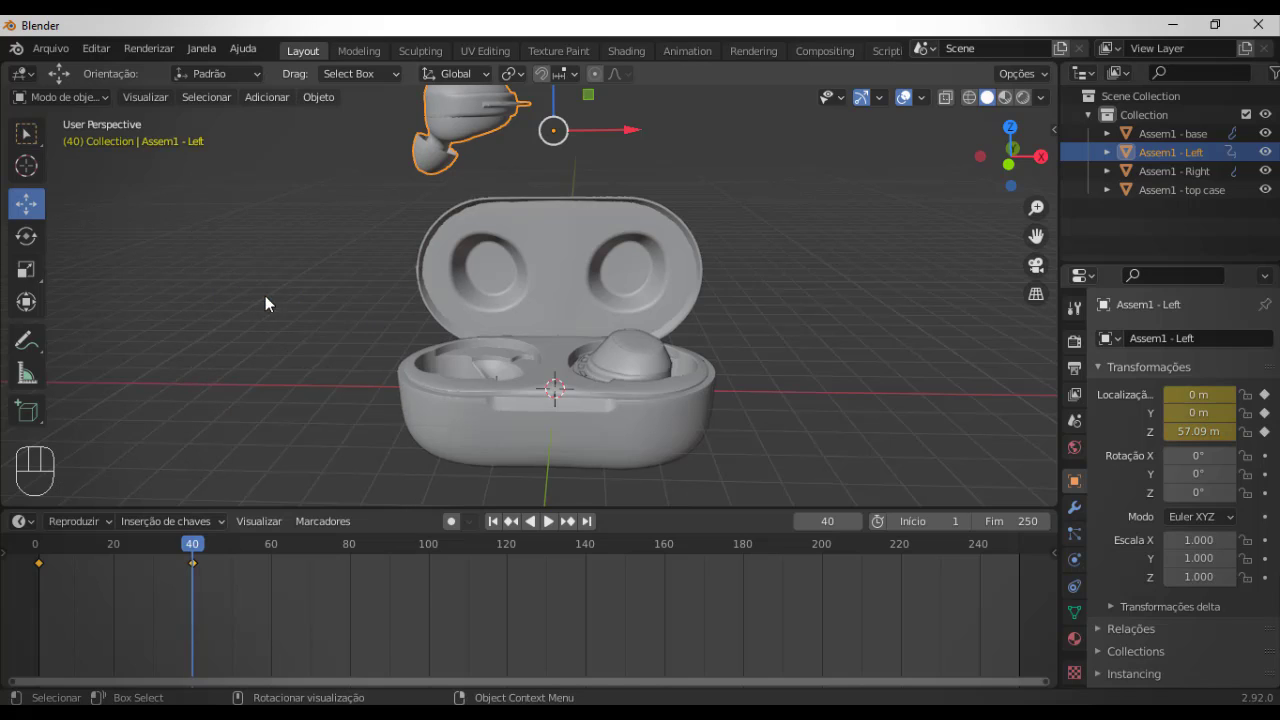
- Return to the start of the timeline and play the left earbud's lift animation
middle_click_drag(330, 304, 331, 372, "shift")
scroll(334, 373, "down", 2)
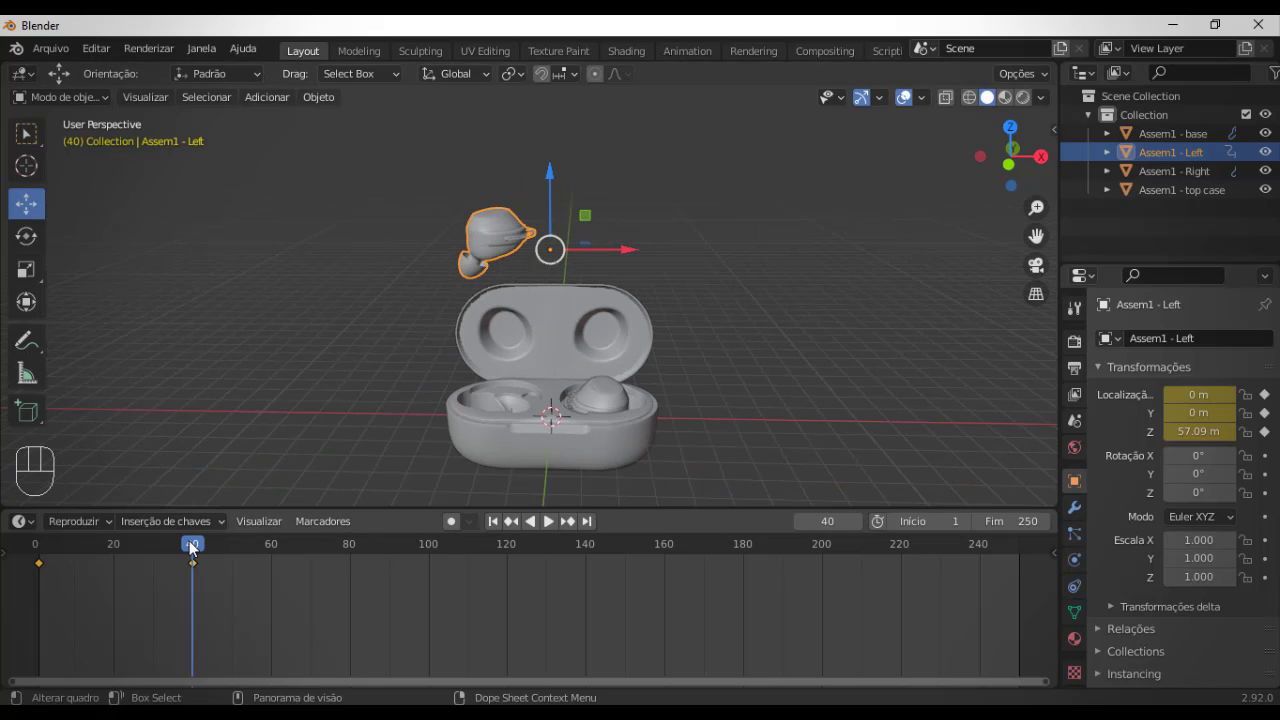
left_click_drag(190, 546, 35, 546)
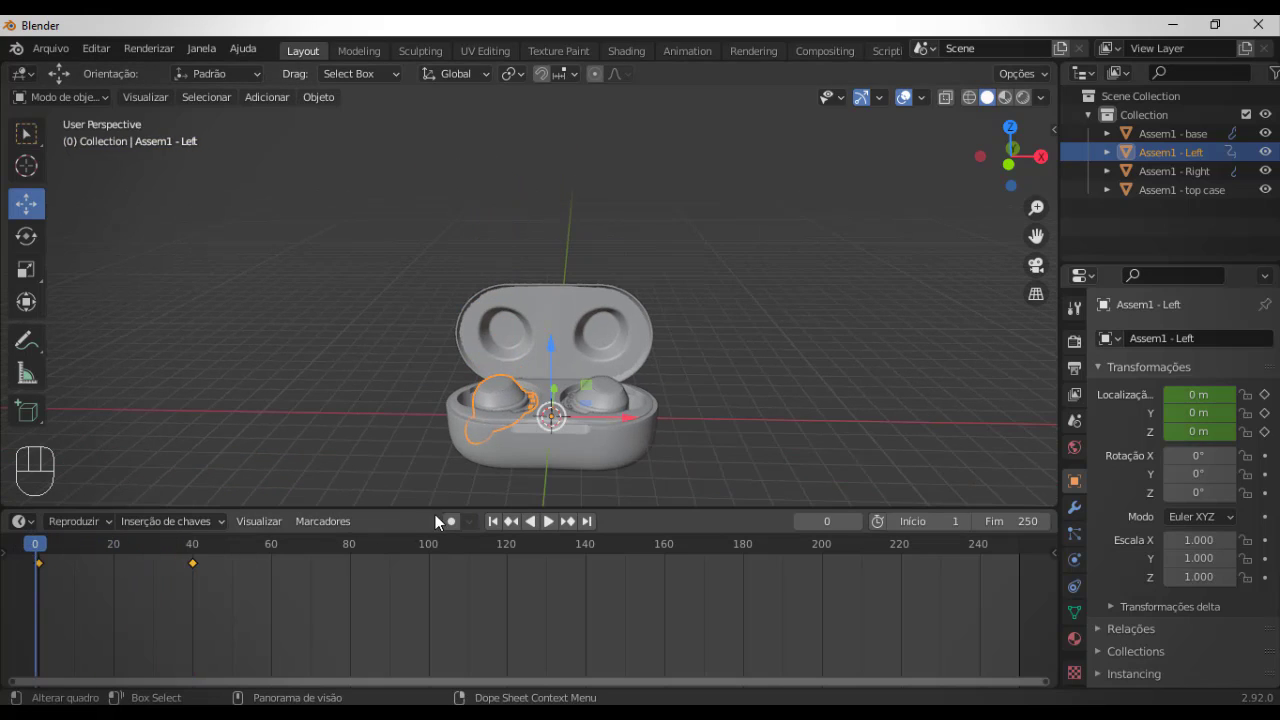
left_click(548, 521)
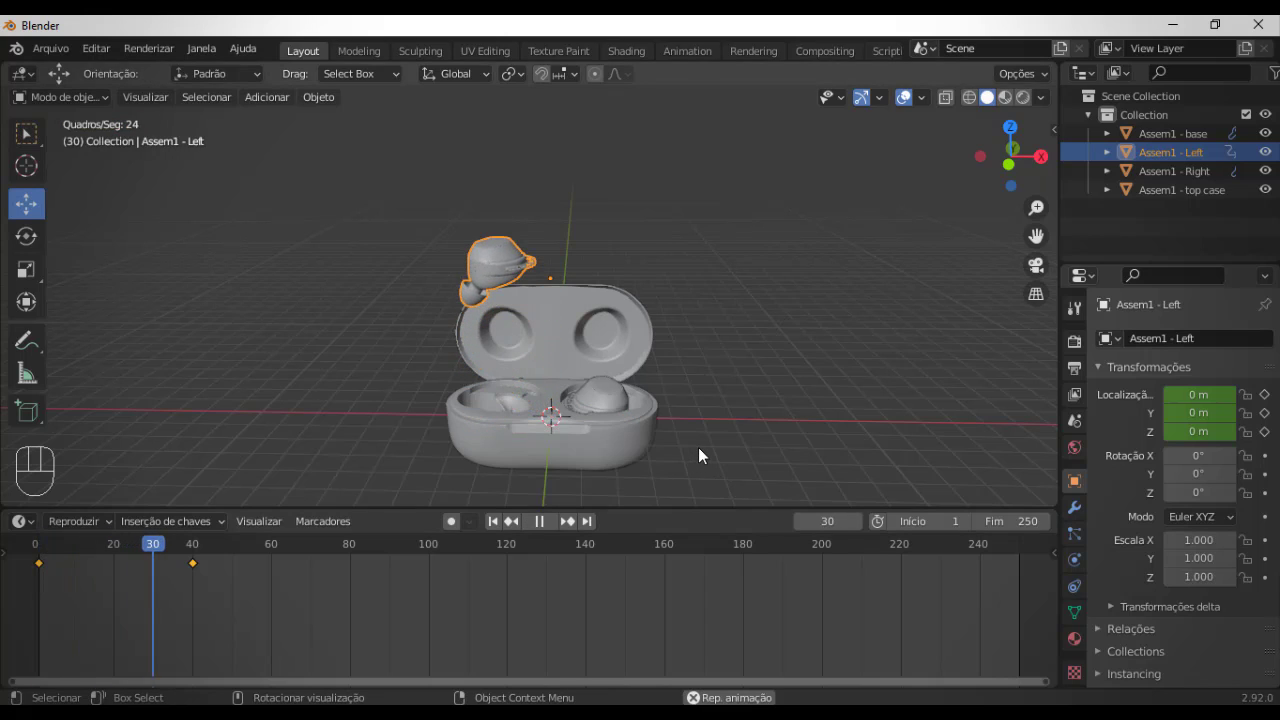
left_click_drag(257, 546, 27, 557)
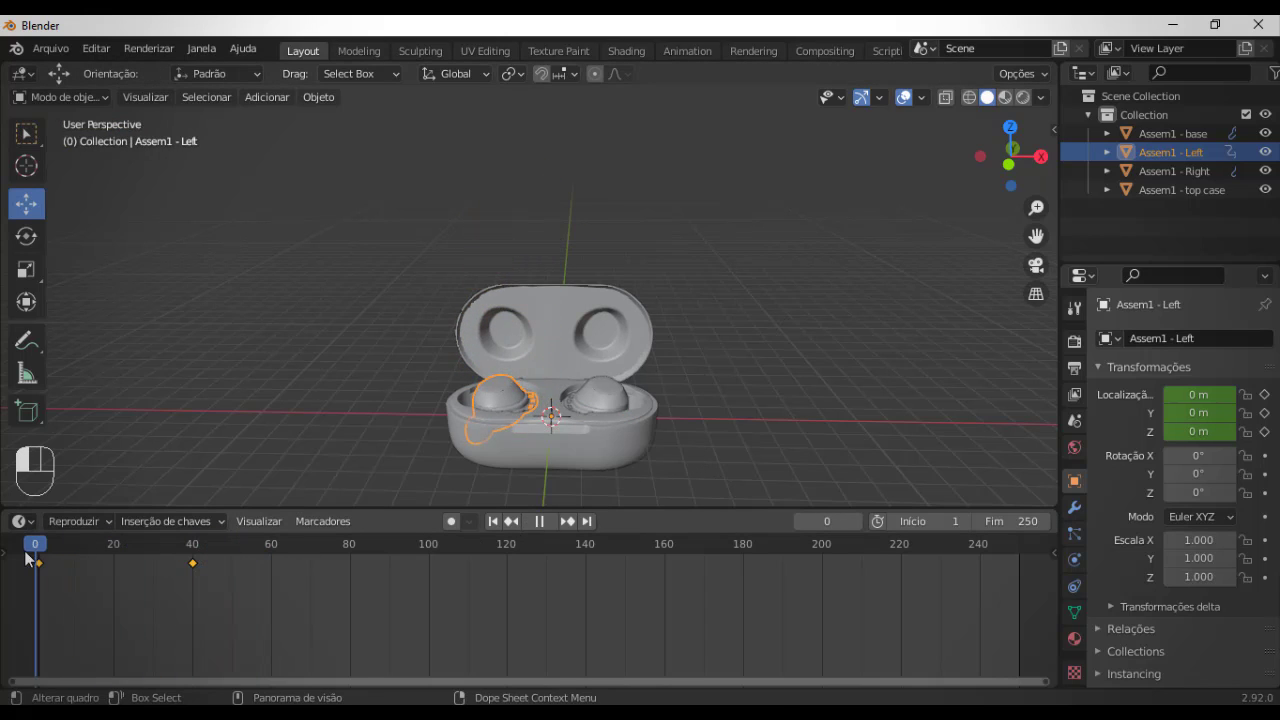
left_click(554, 523)
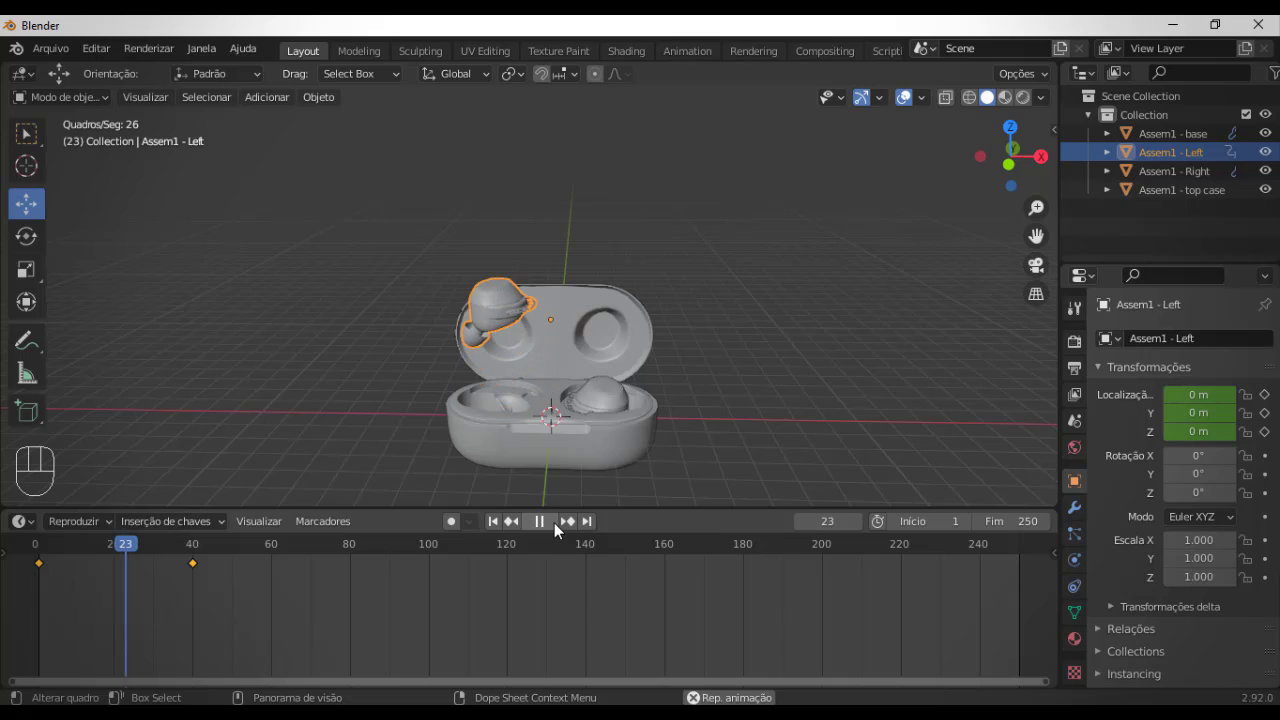
- Try rotating the top case about the X axis, and undo the rotation
middle_click_drag(222, 444, 355, 401)
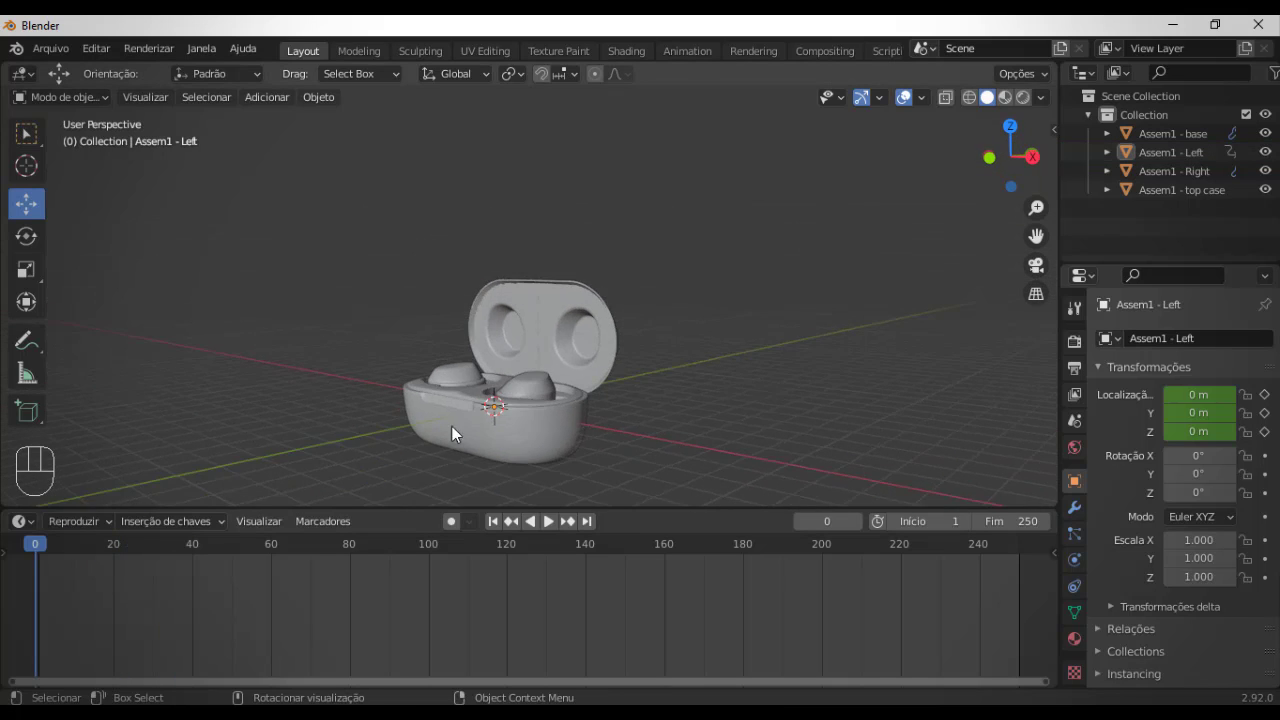
scroll(480, 415, "up", 1)
left_click(569, 369)
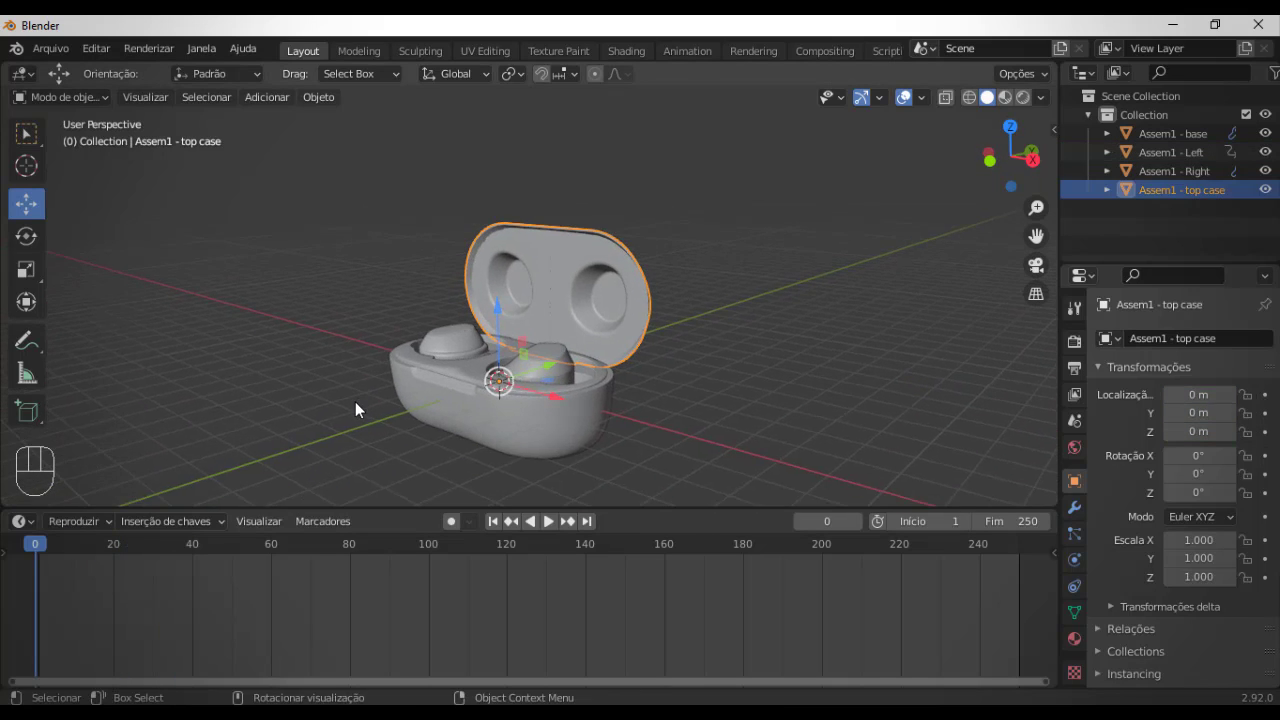
scroll(355, 401, "up", 1)
left_click(26, 236)
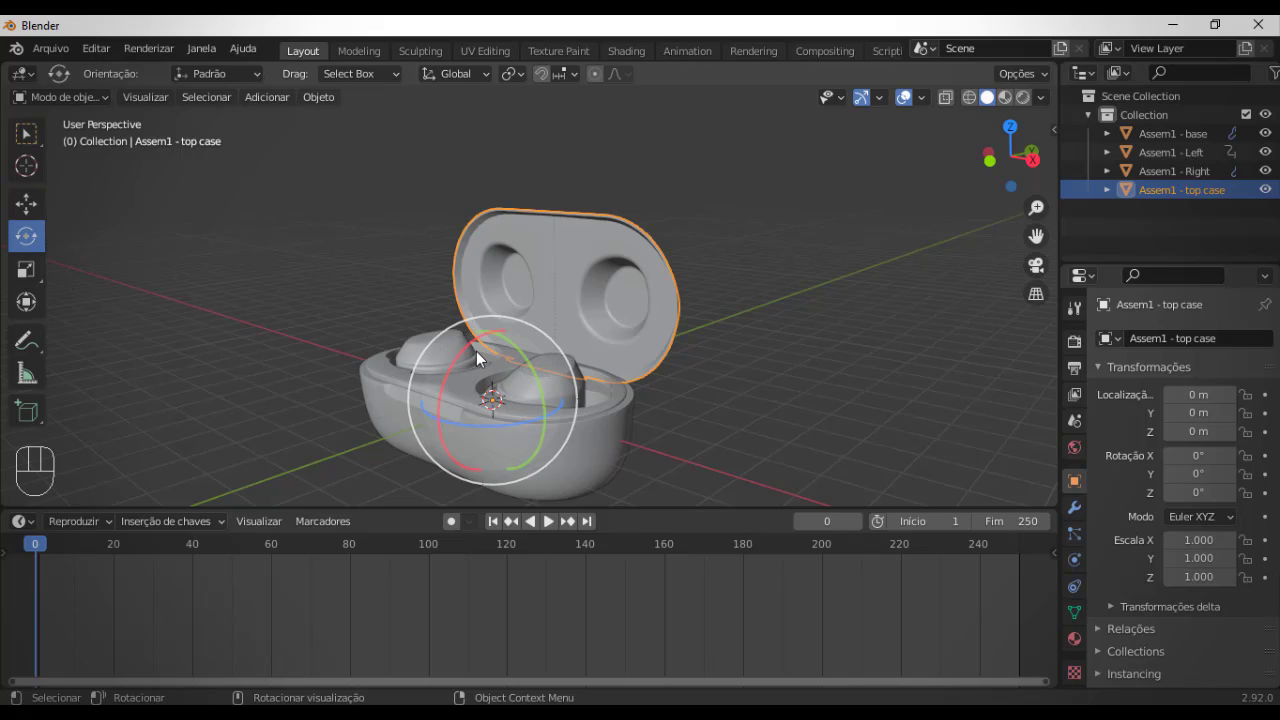
left_click_drag(466, 345, 474, 382)
left_click(174, 401)
key("ctrl+z")
key("ctrl+z")
key("ctrl+z")
- Select the top case and hide the base and both earbuds to isolate its hinge
left_click(626, 291)
left_click(1265, 171)
left_click(1265, 152)
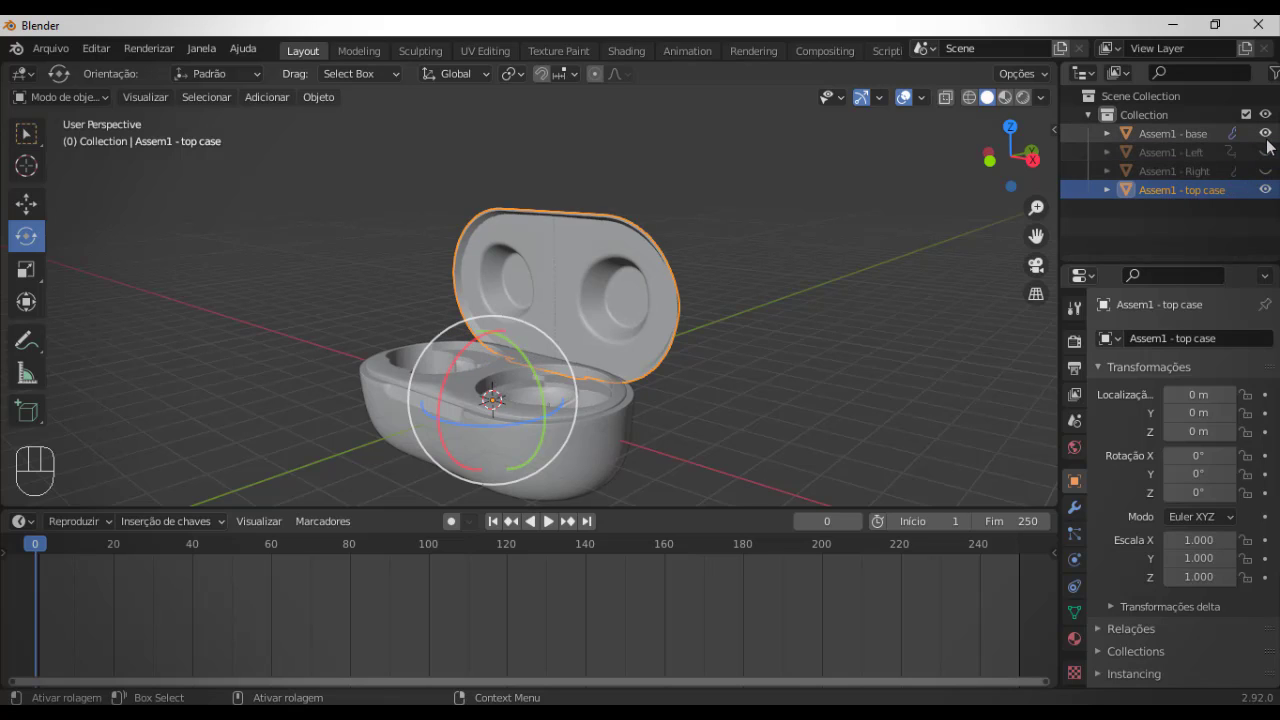
left_click(1265, 133)
scroll(948, 308, "up", 4)
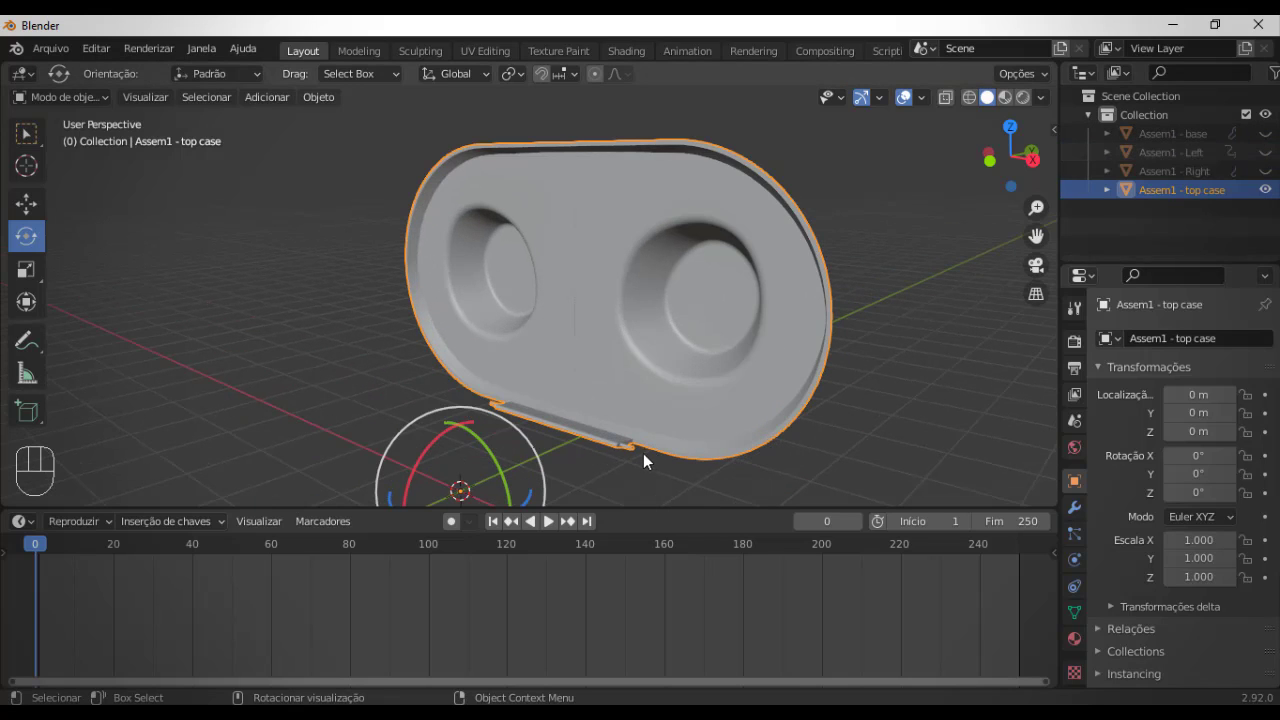
middle_click_drag(643, 452, 601, 347, "shift")
scroll(600, 364, "up", 2)
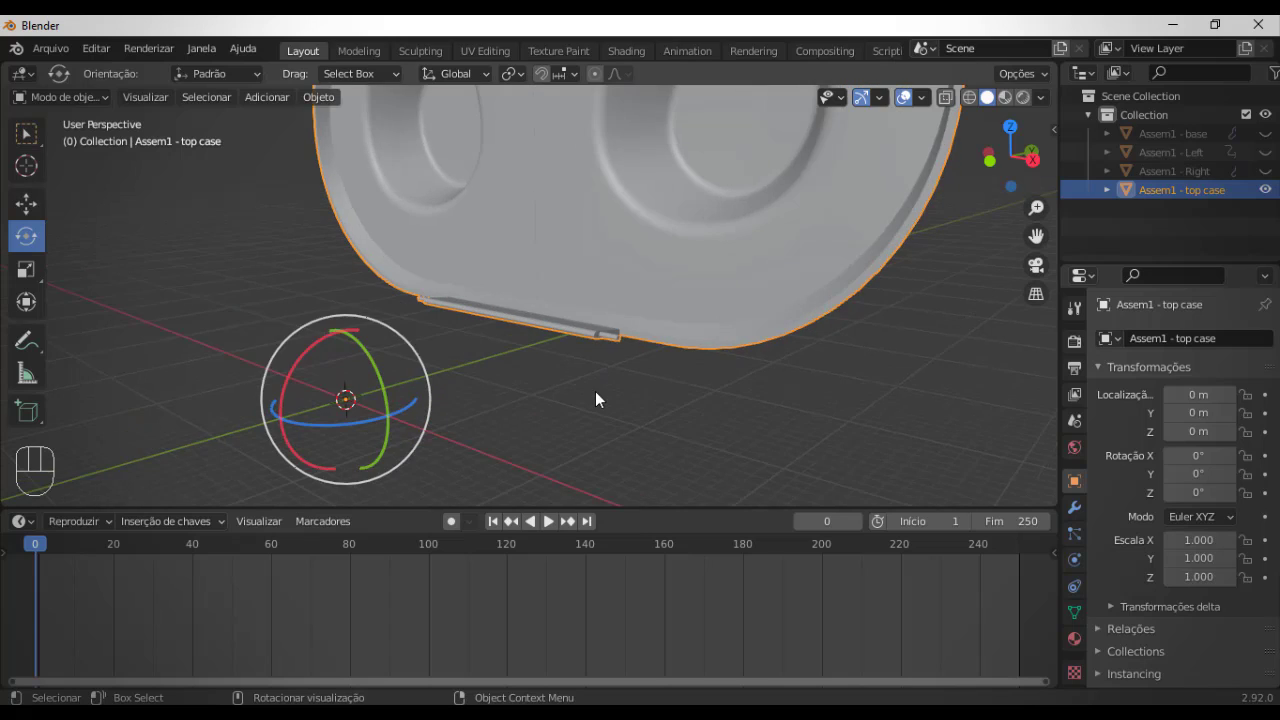
- In Edit Mode, select the line of vertices running along the hinge cylinder of the top case
scroll(597, 396, "up", 1)
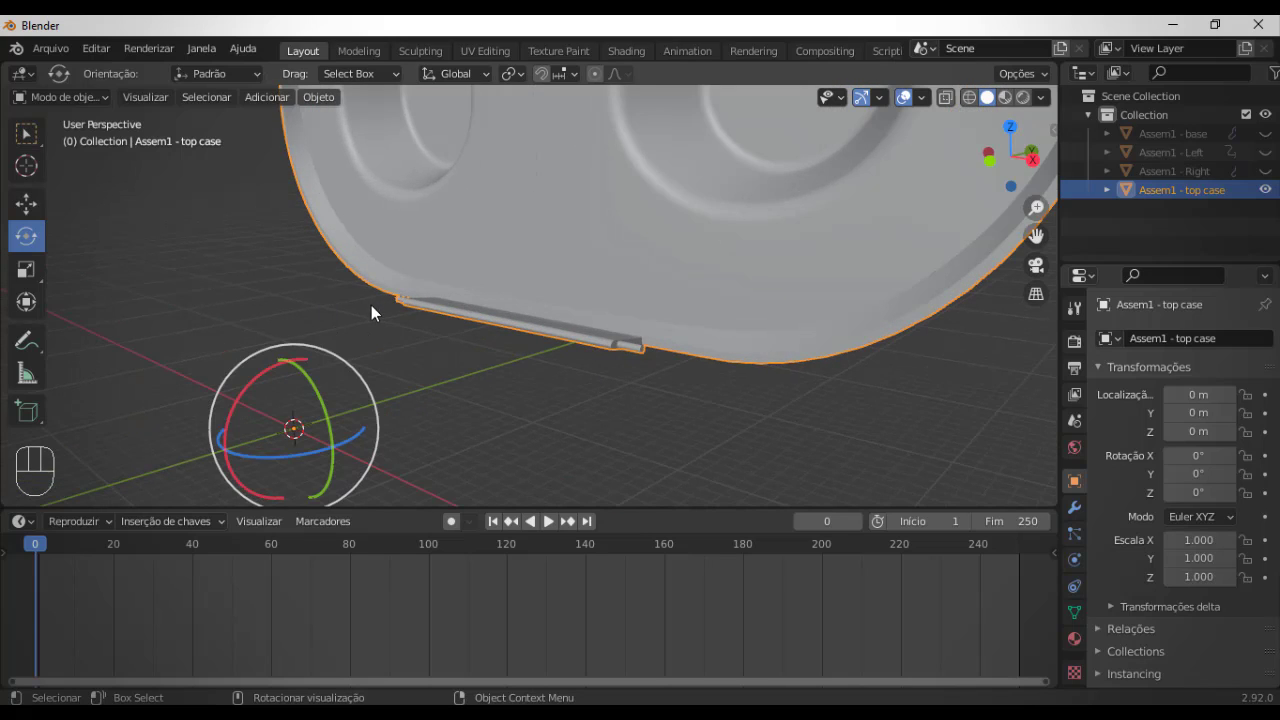
left_click(98, 95)
left_click(108, 140)
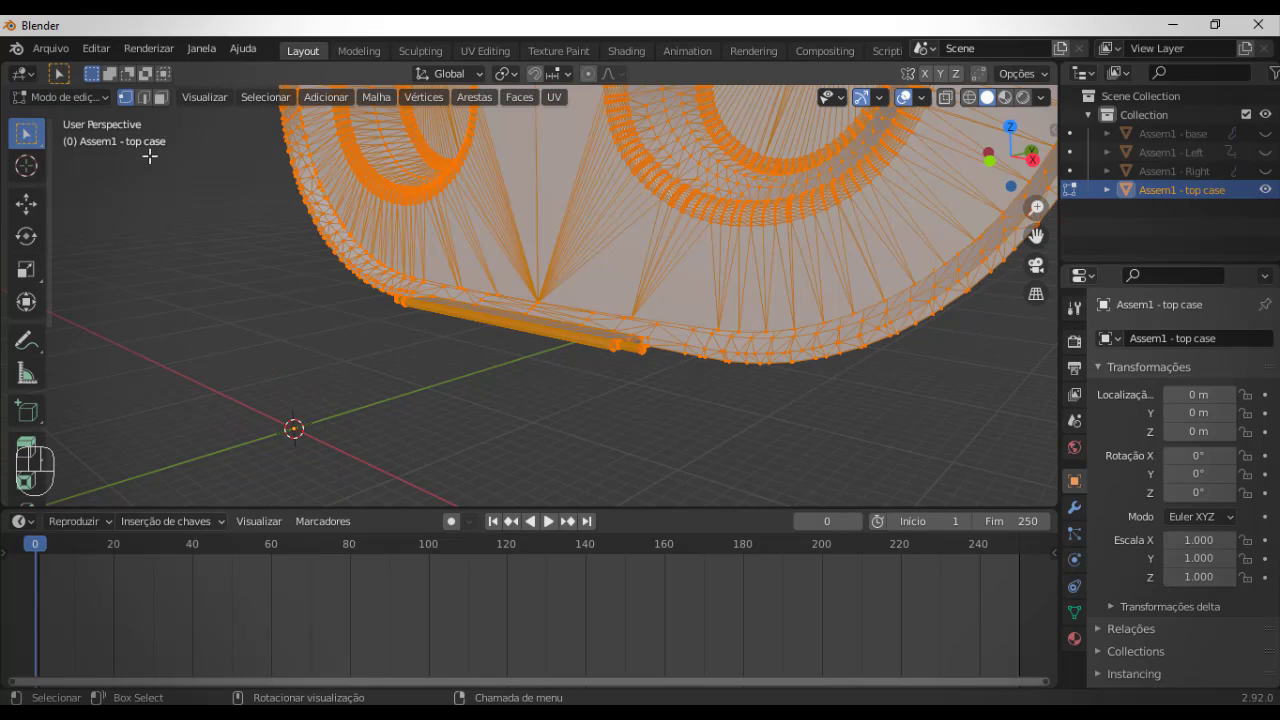
scroll(669, 411, "up", 5)
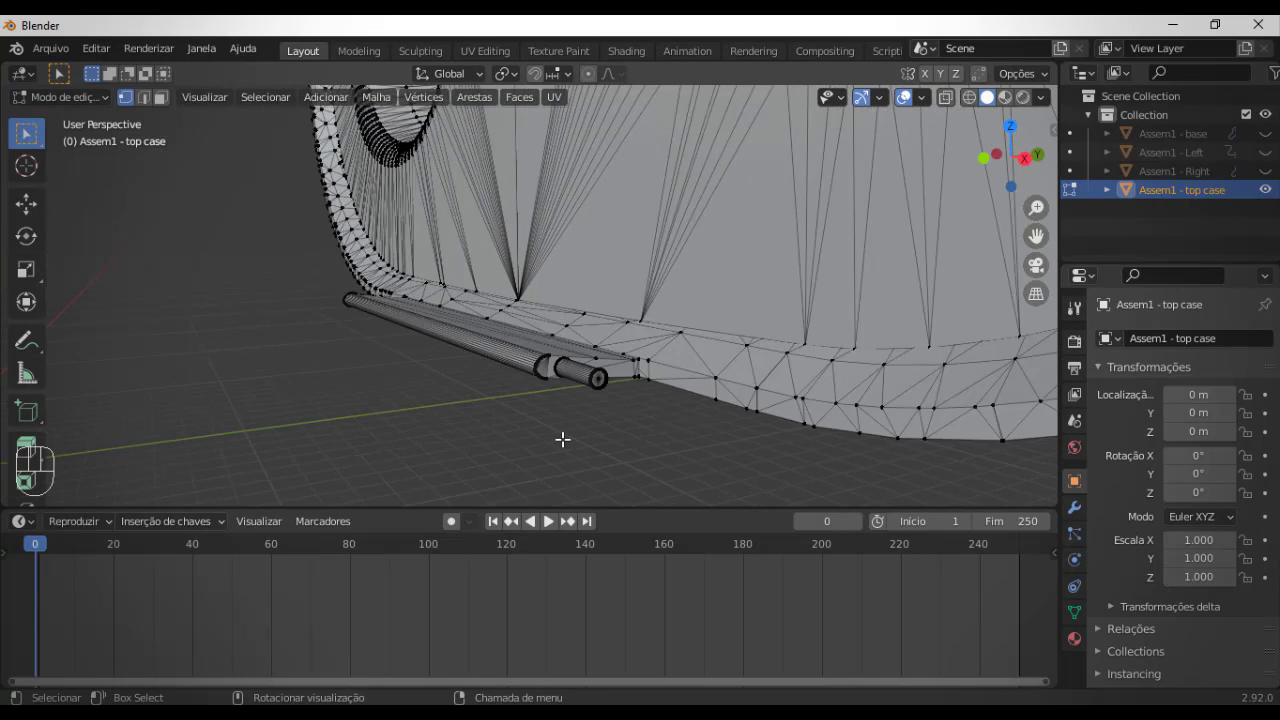
left_click(570, 423)
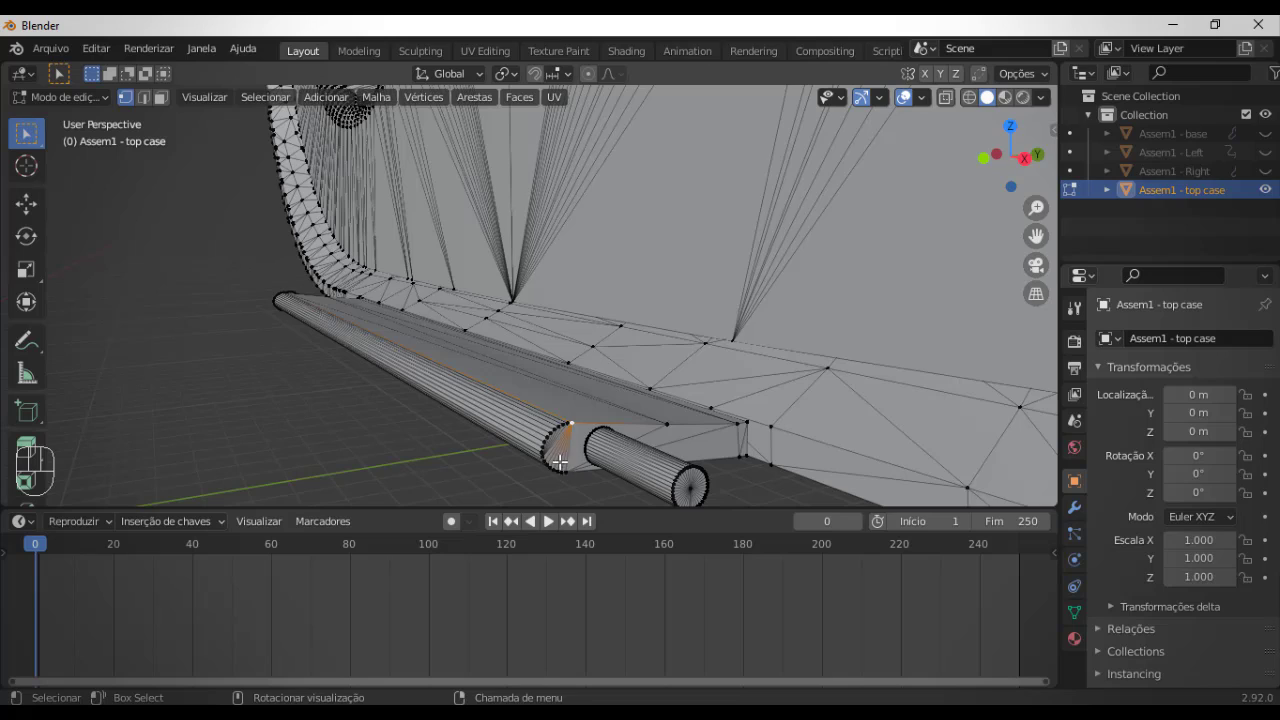
middle_click_drag(559, 462, 538, 391)
left_click(510, 307, "ctrl")
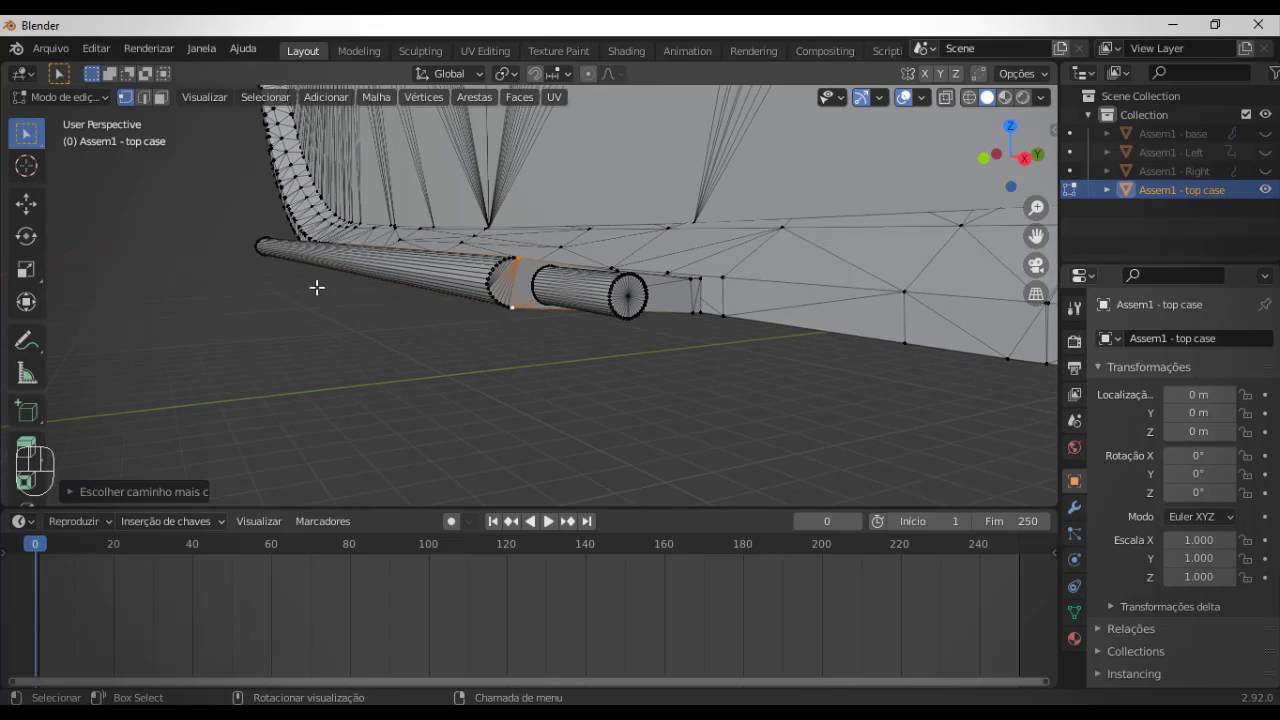
middle_click_drag(317, 286, 580, 317)
scroll(560, 322, "up", 3)
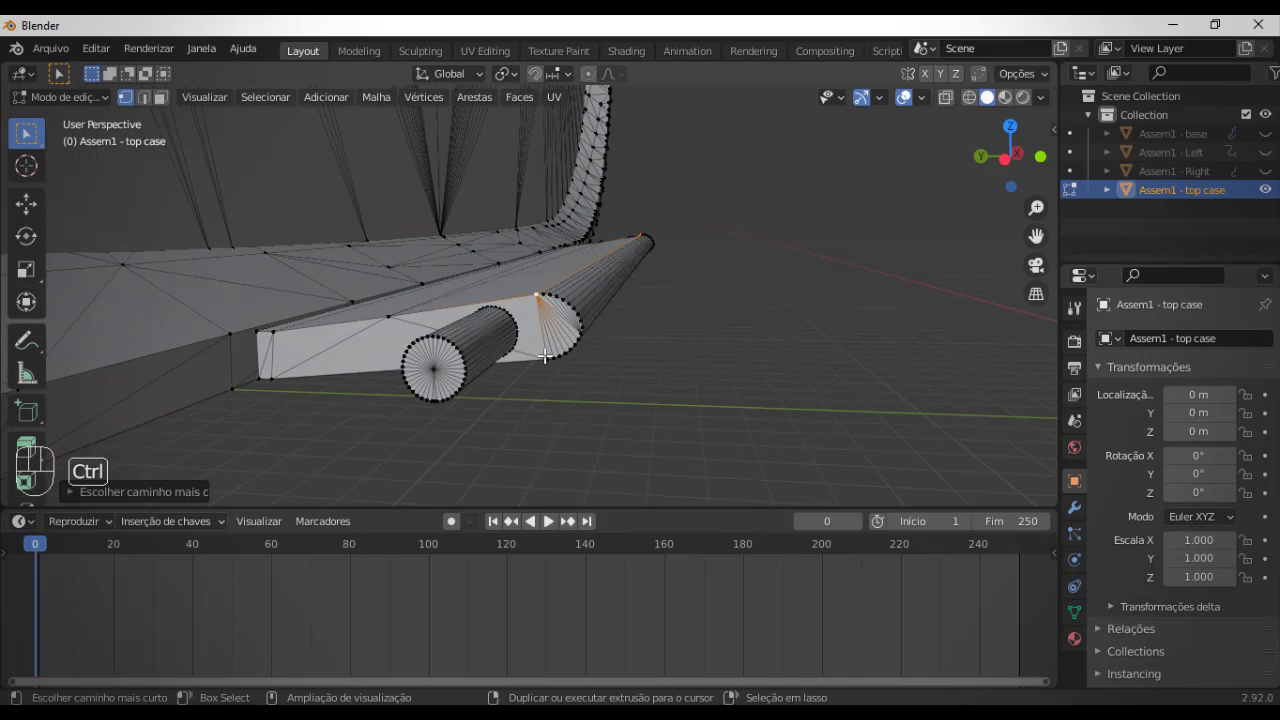
middle_click_drag(551, 369, 419, 269)
scroll(420, 270, "down", 4)
middle_click_drag(528, 284, 543, 346)
scroll(537, 320, "down", 3)
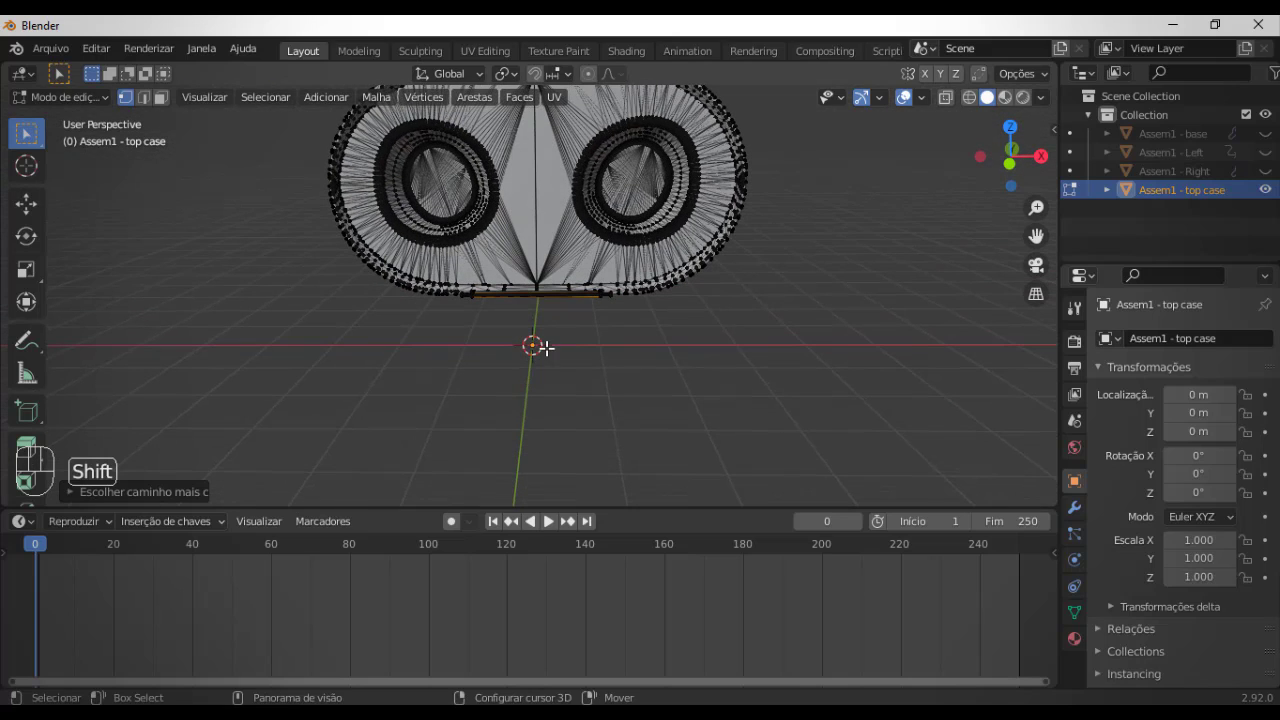
- Snap the 3D cursor to the selected hinge vertices of the top case
key("shift+s")
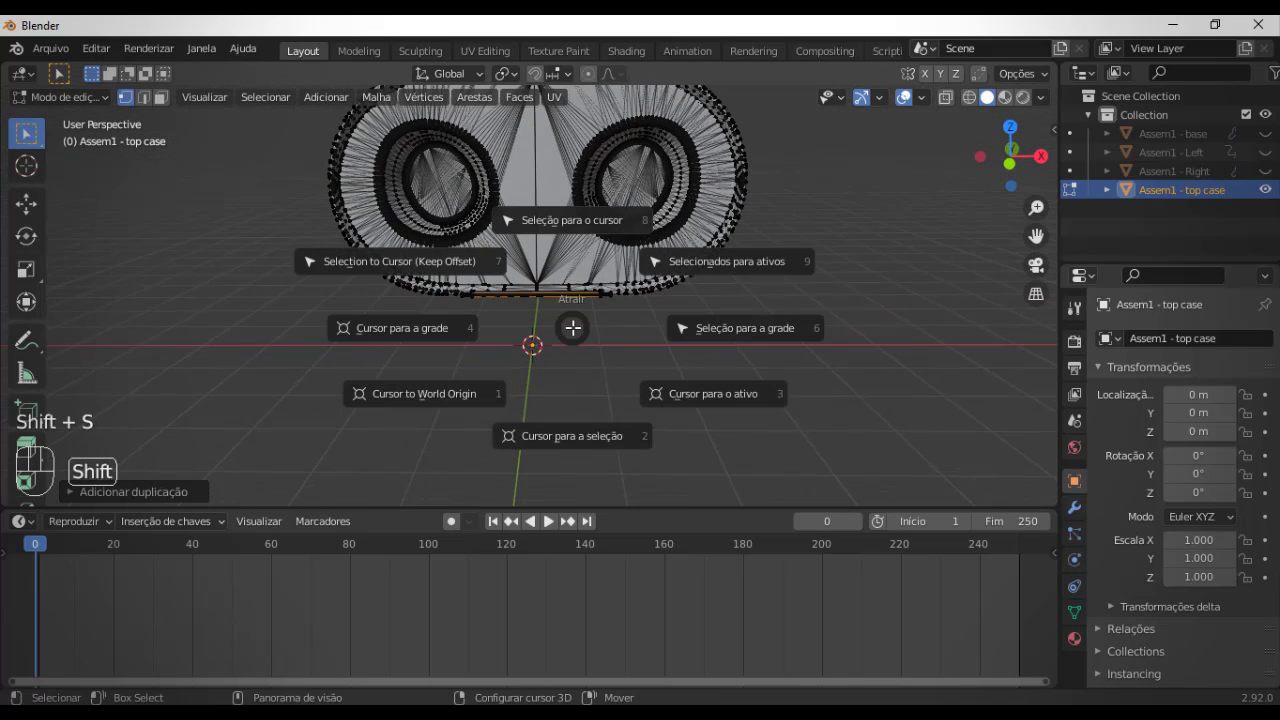
left_click(574, 441)
scroll(539, 318, "up", 4)
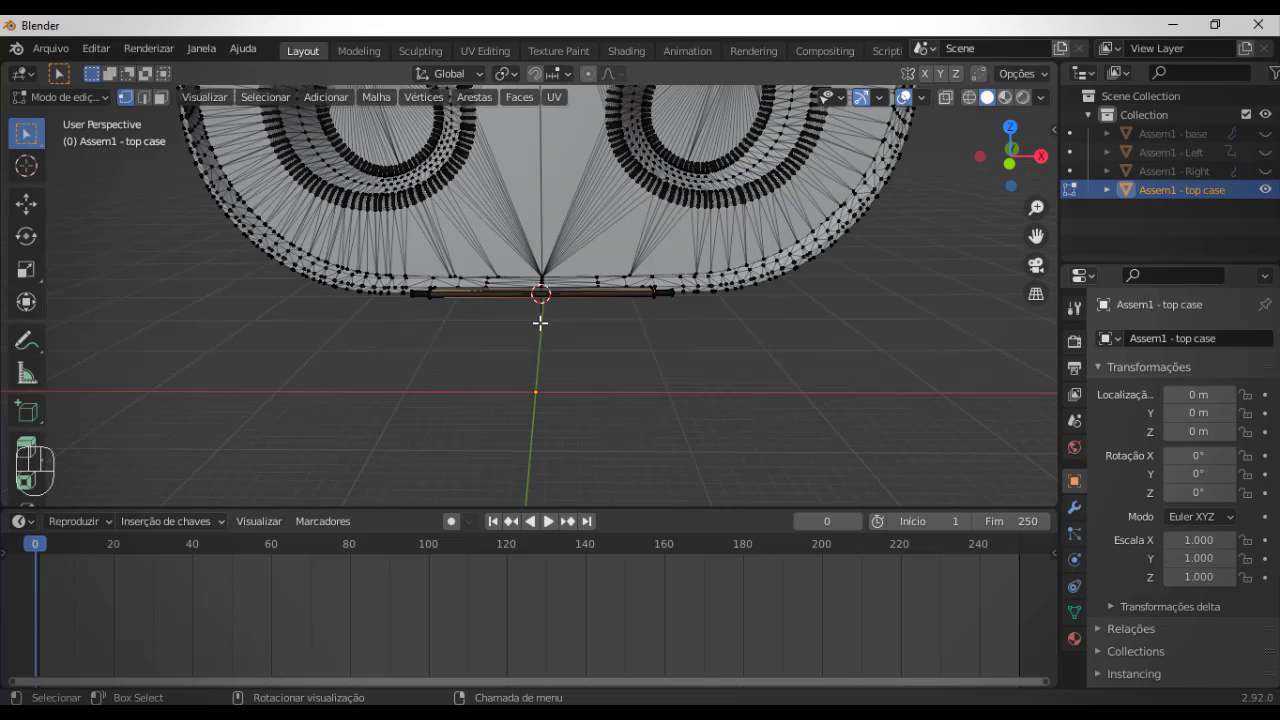
scroll(534, 354, "down", 3)
scroll(533, 355, "down", 2)
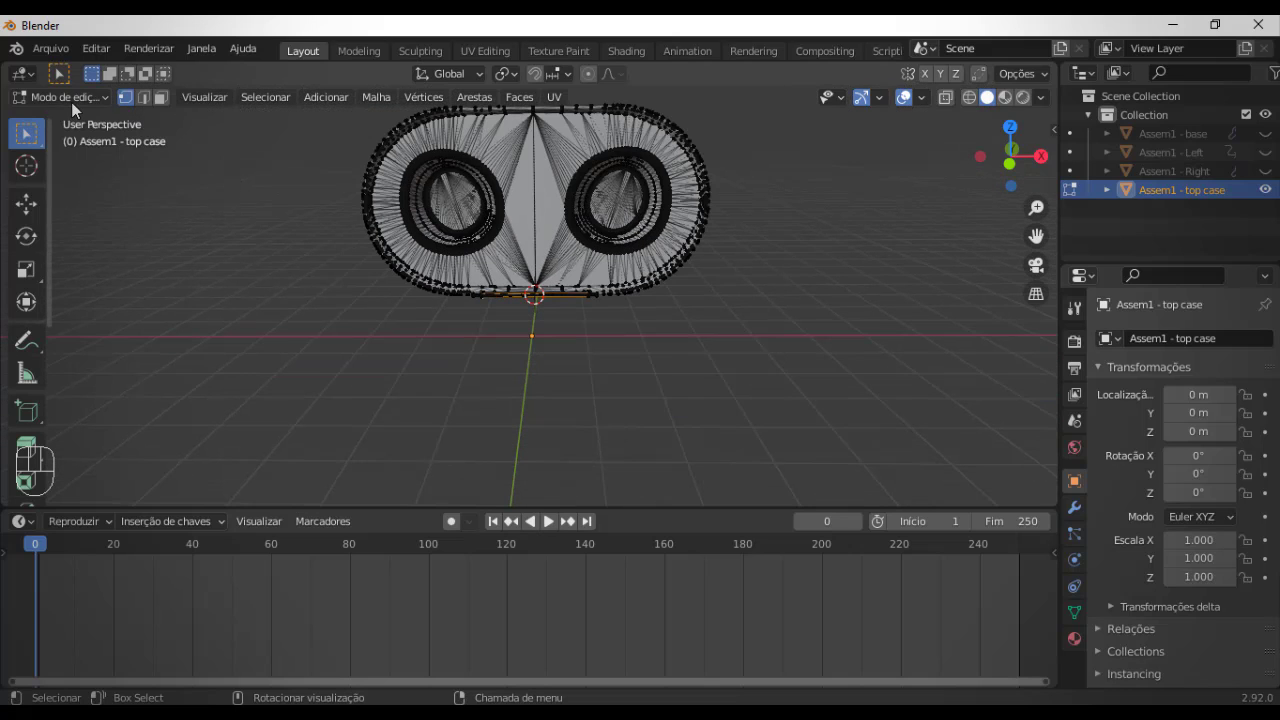
- Return to Object Mode and set the top case's origin to the 3D cursor at the hinge
left_click(64, 97)
left_click(80, 117)
left_click(192, 170)
left_click(490, 220)
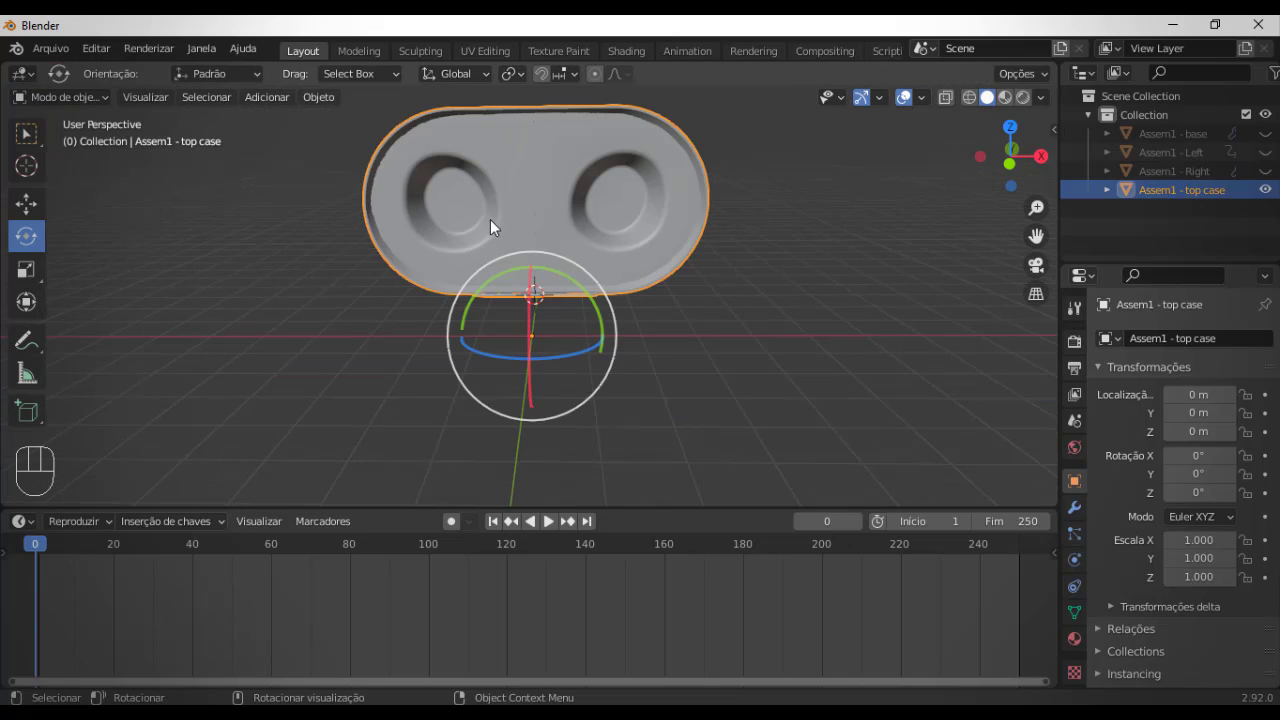
right_click(527, 208)
mouse_move(536, 211)
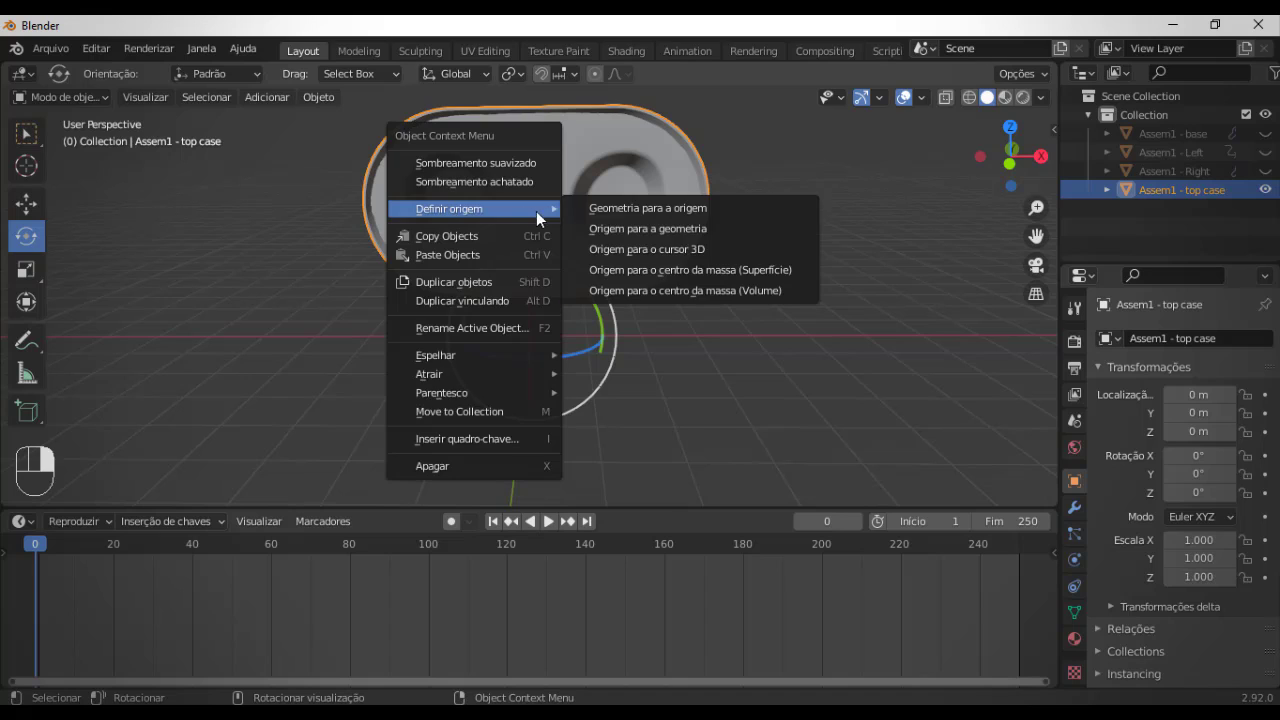
left_click(677, 248)
left_click(664, 358)
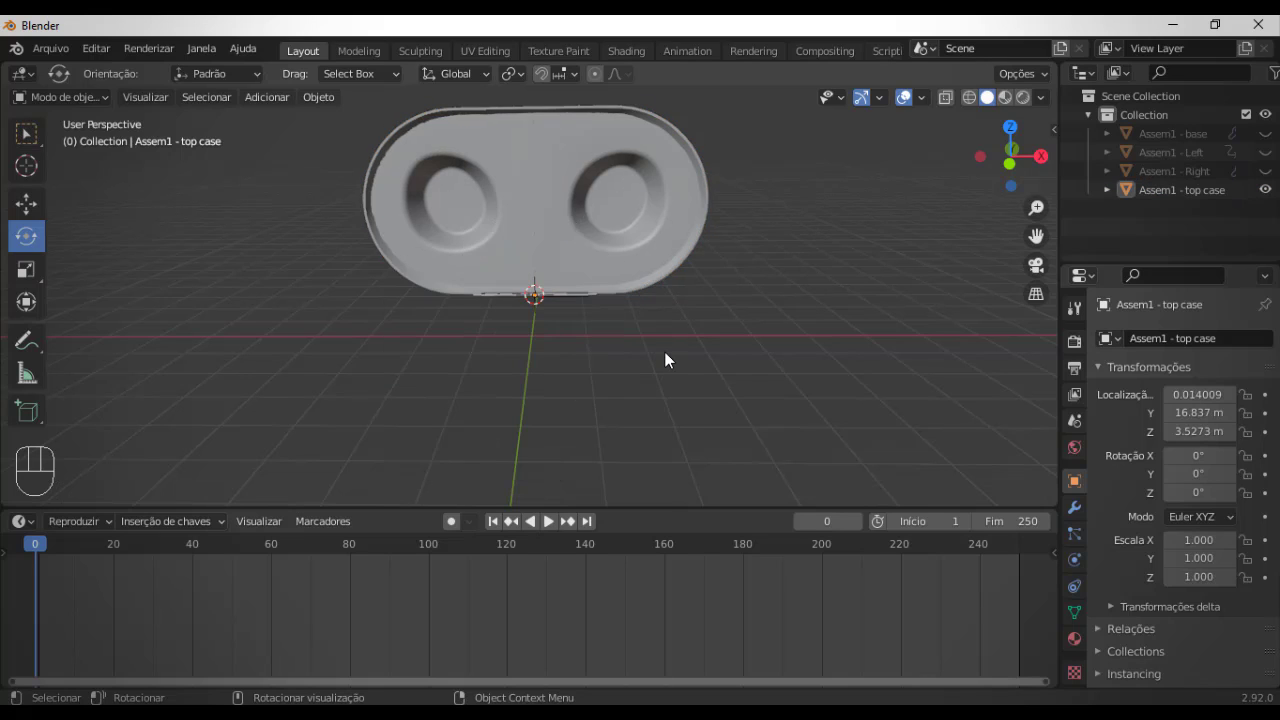
- Unhide the right earbud, the left earbud and the base
scroll(666, 357, "down", 3)
left_click(1263, 172)
left_click(1265, 152)
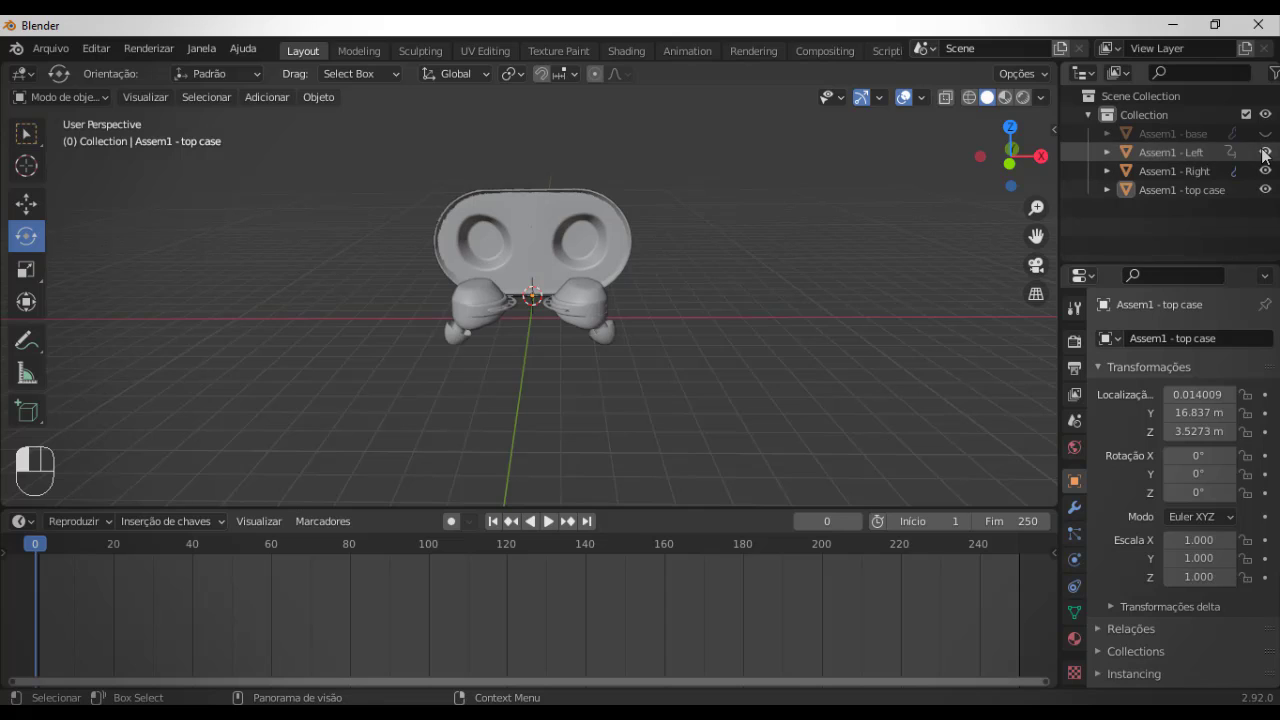
left_click(1265, 133)
- Try rotating the top case about the X axis around its new hinge origin
middle_click_drag(960, 190, 789, 206)
left_click(542, 193)
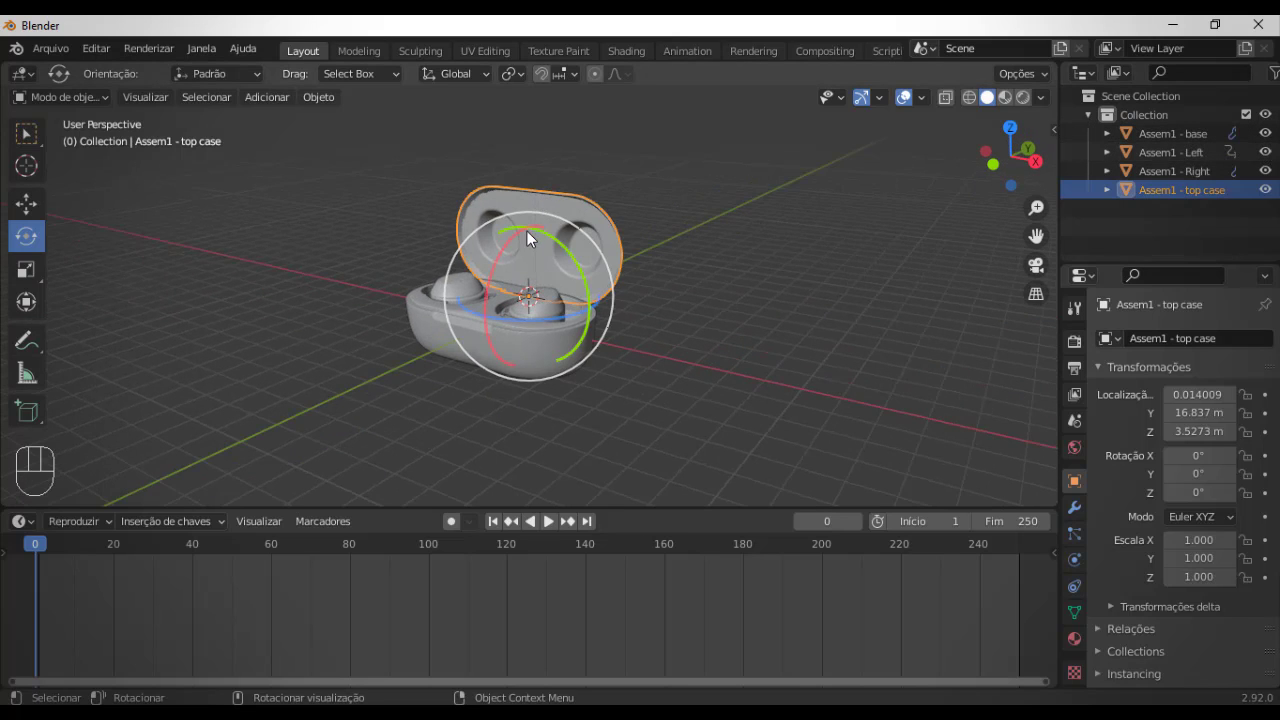
left_click_drag(524, 237, 522, 284)
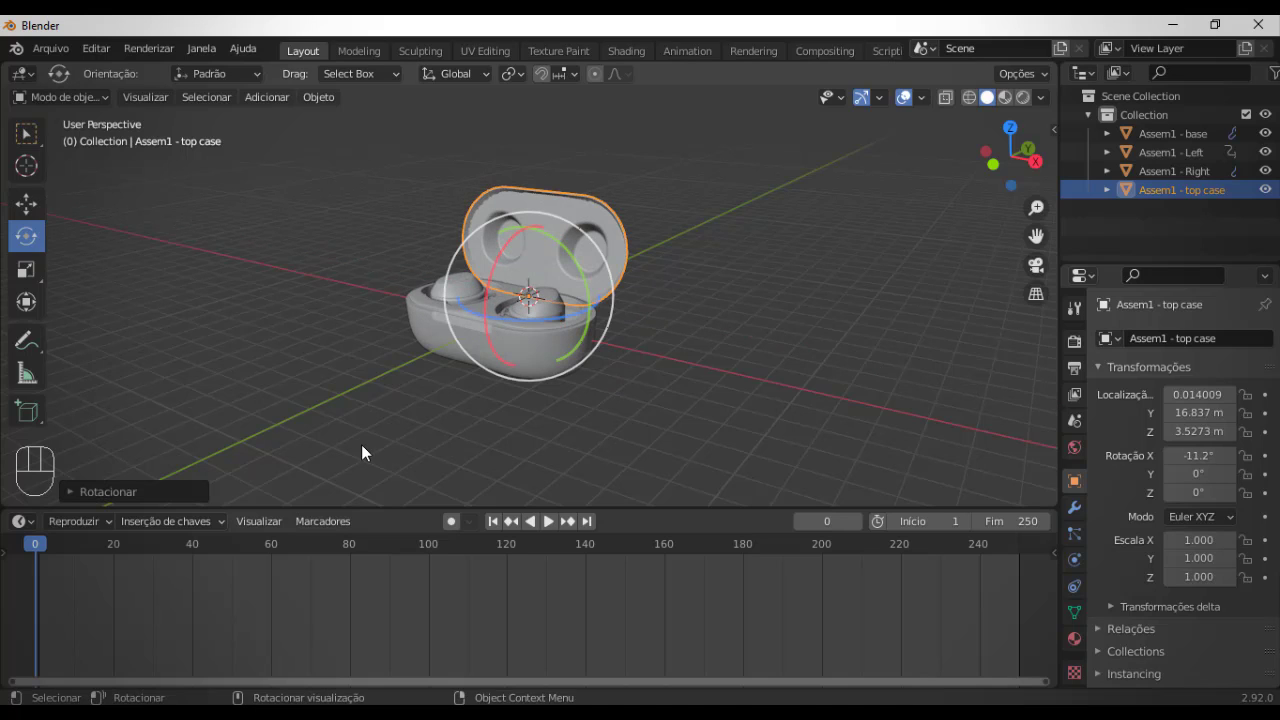
middle_click_drag(403, 450, 530, 351)
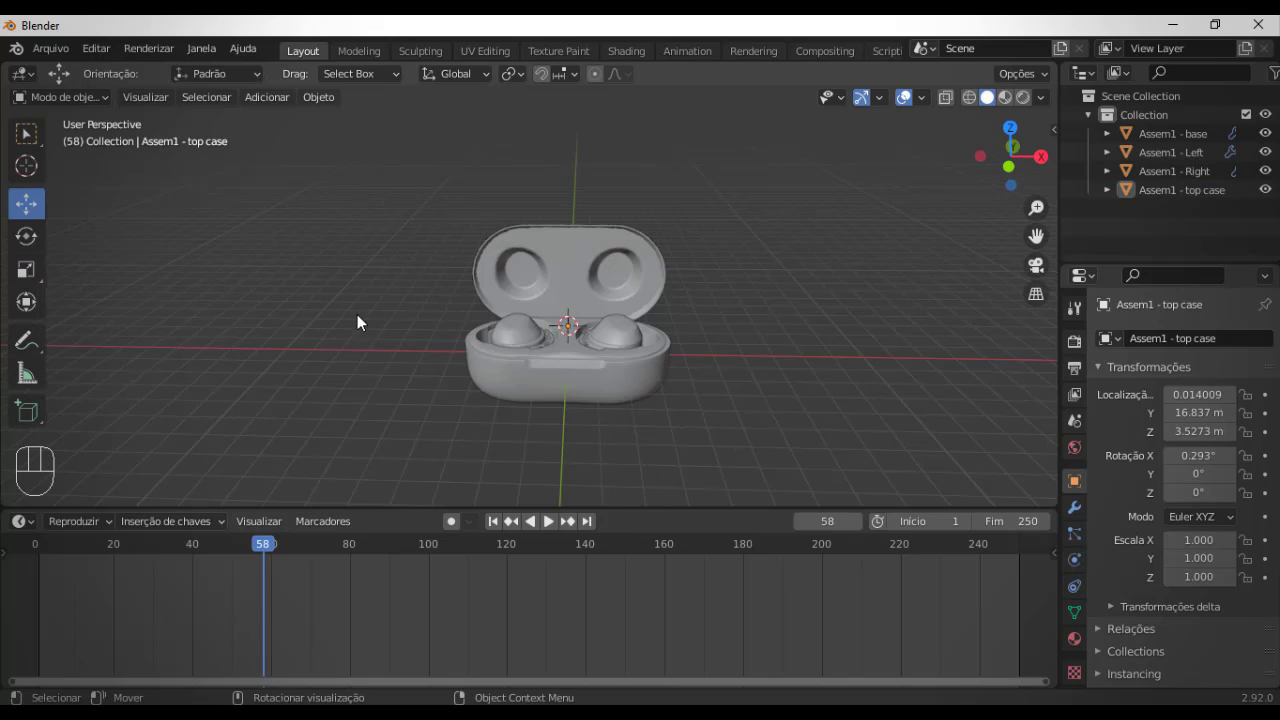
- Select the left earbud and isolate it by hiding the right earbud, base and top case
left_click(500, 339)
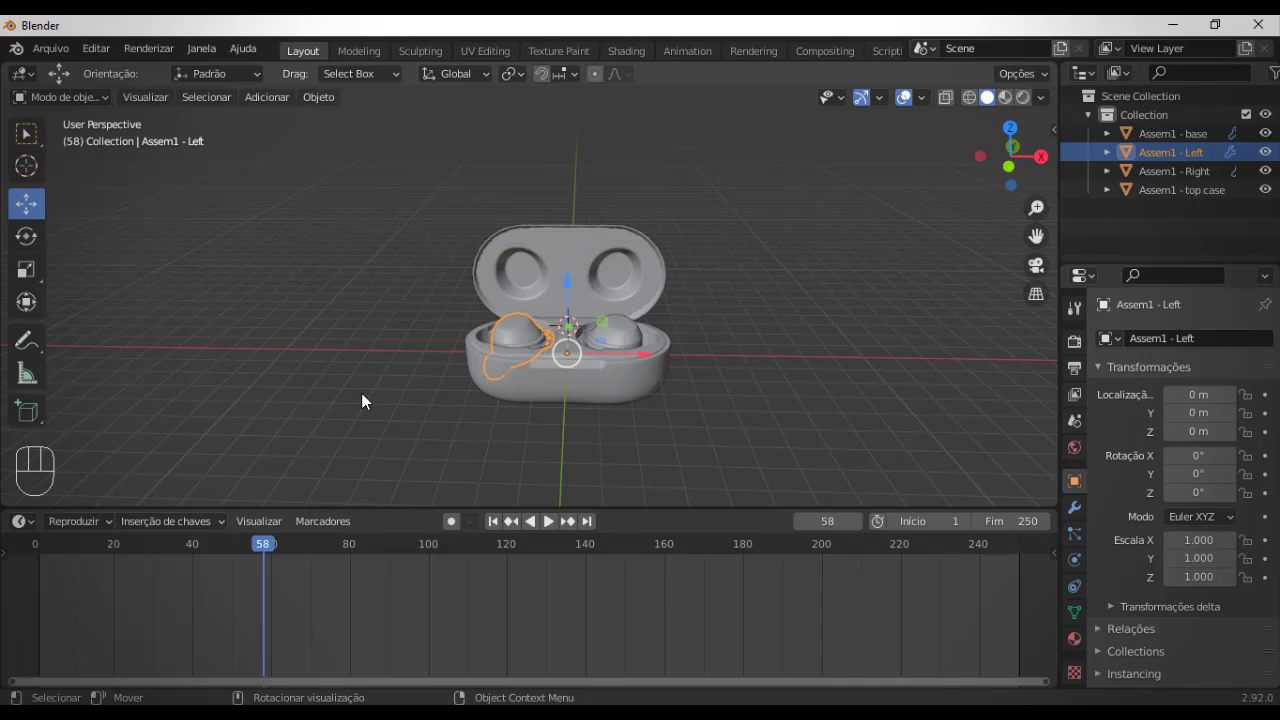
left_click(410, 416)
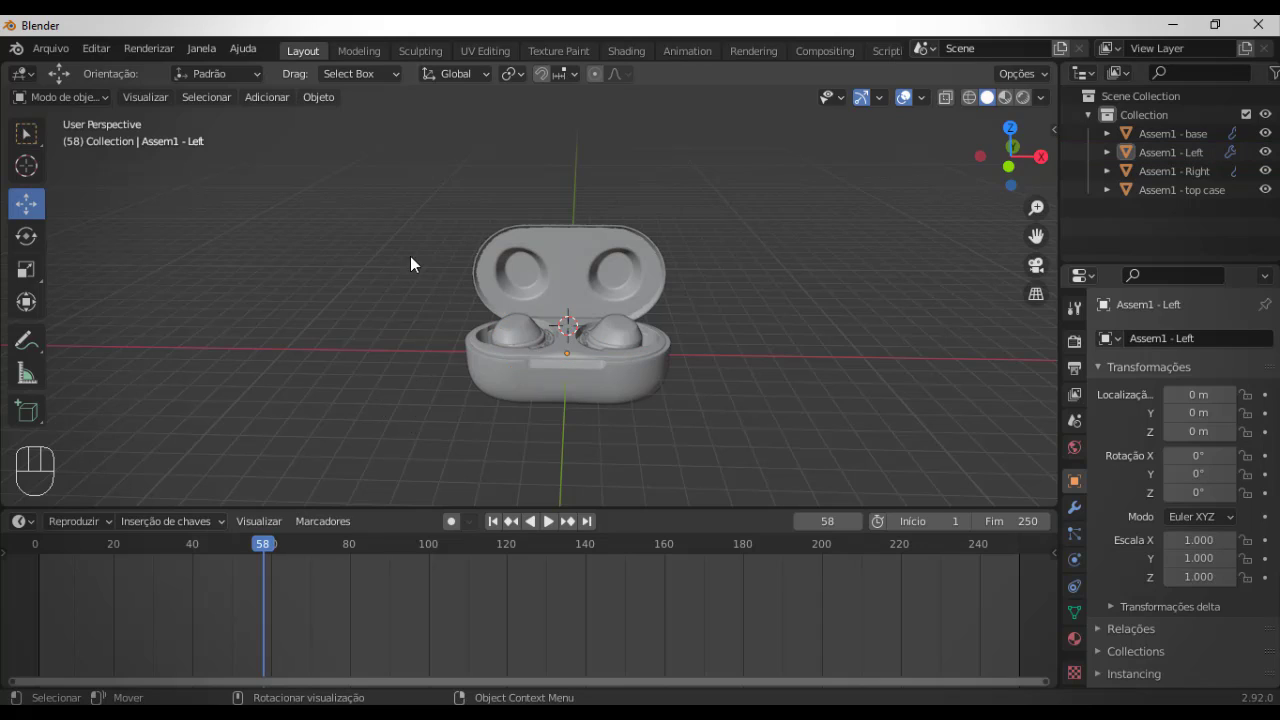
middle_click_drag(394, 250, 451, 363, "shift")
left_click(539, 421)
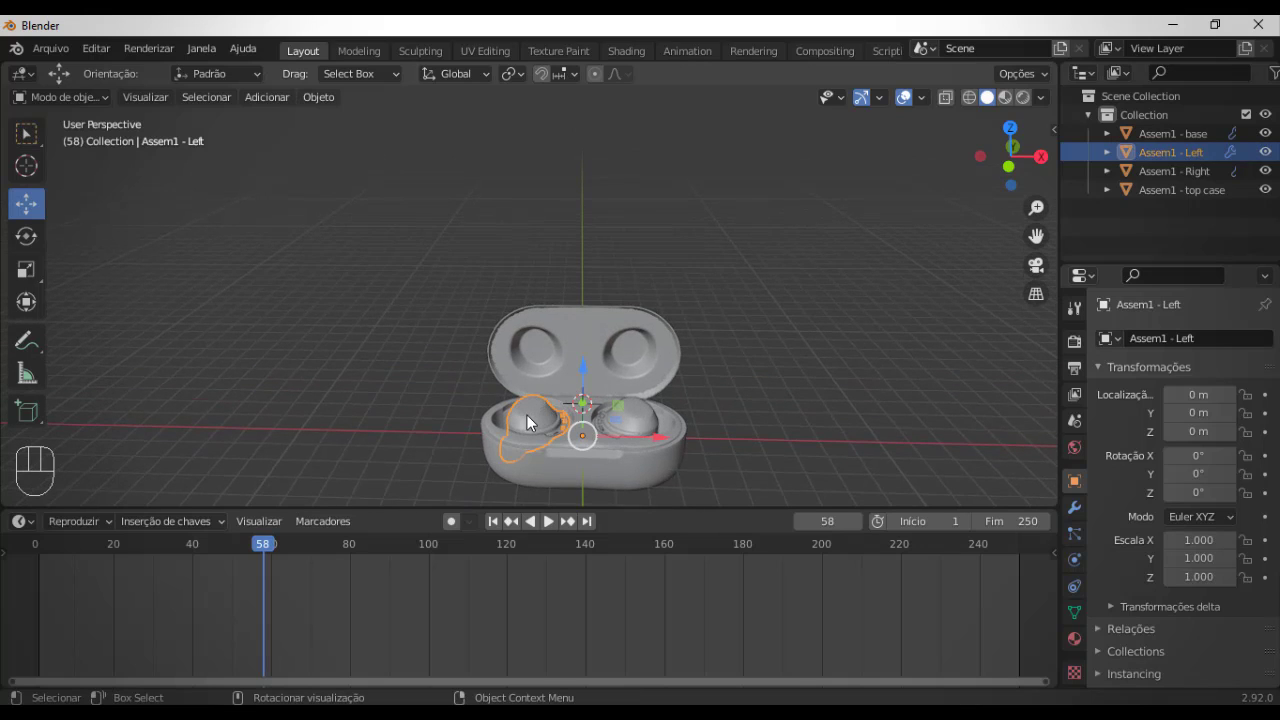
left_click(1265, 171)
left_click(1265, 133)
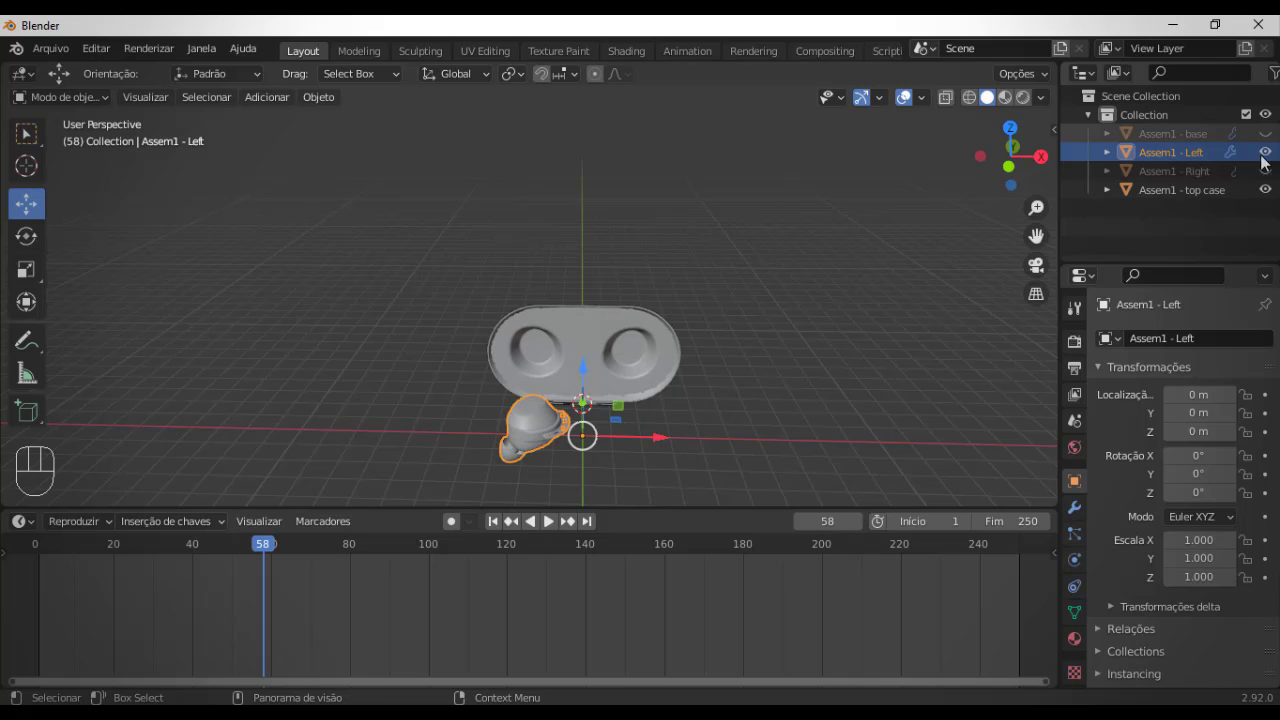
left_click(1265, 189)
middle_click_drag(704, 437, 562, 291, "shift")
scroll(563, 290, "up", 3)
- Separate the left earbud's mesh by loose parts in Edit Mode, return to Object Mode and deselect everything
key("alt+a")
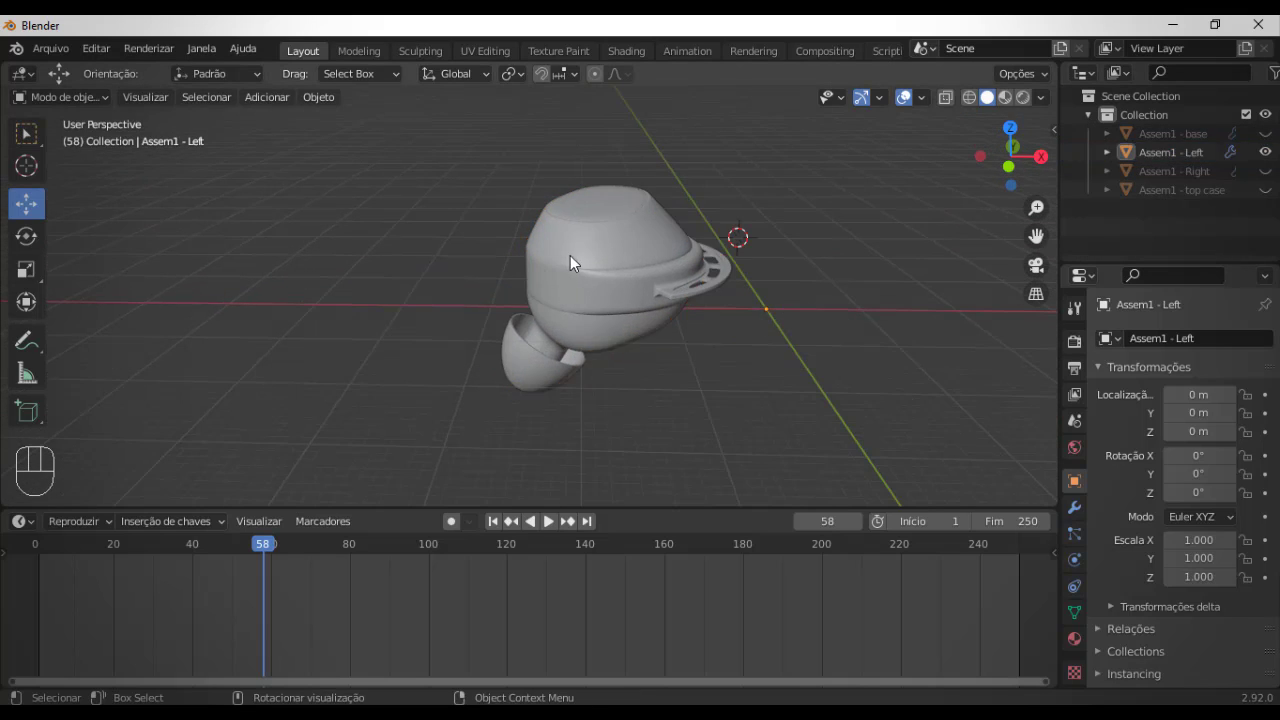
left_click(570, 262)
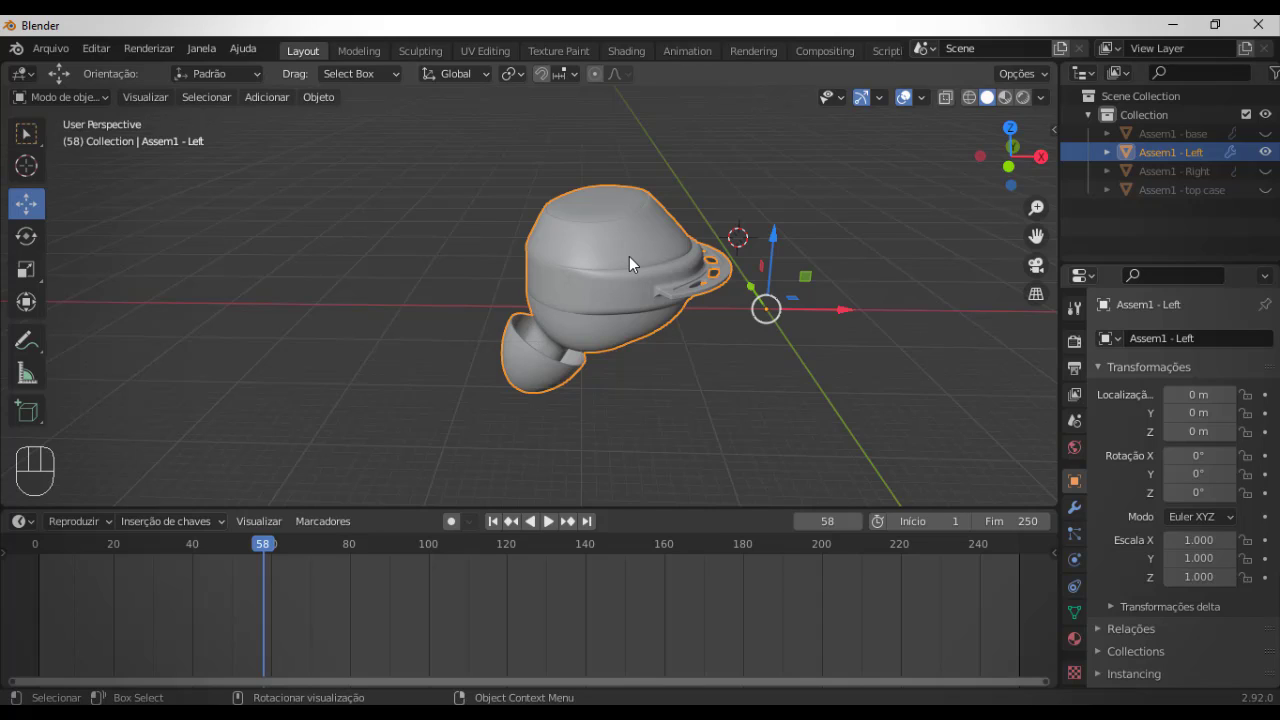
left_click(497, 275)
left_click(555, 286)
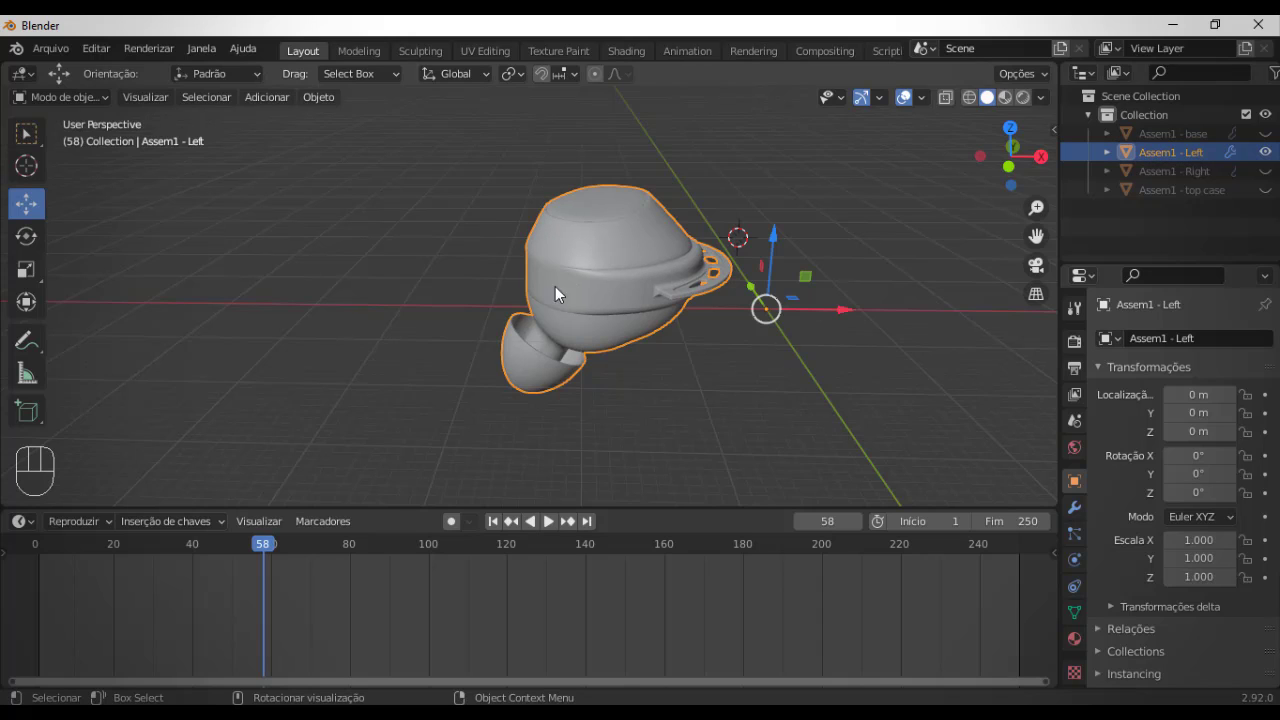
left_click(70, 97)
left_click(111, 139)
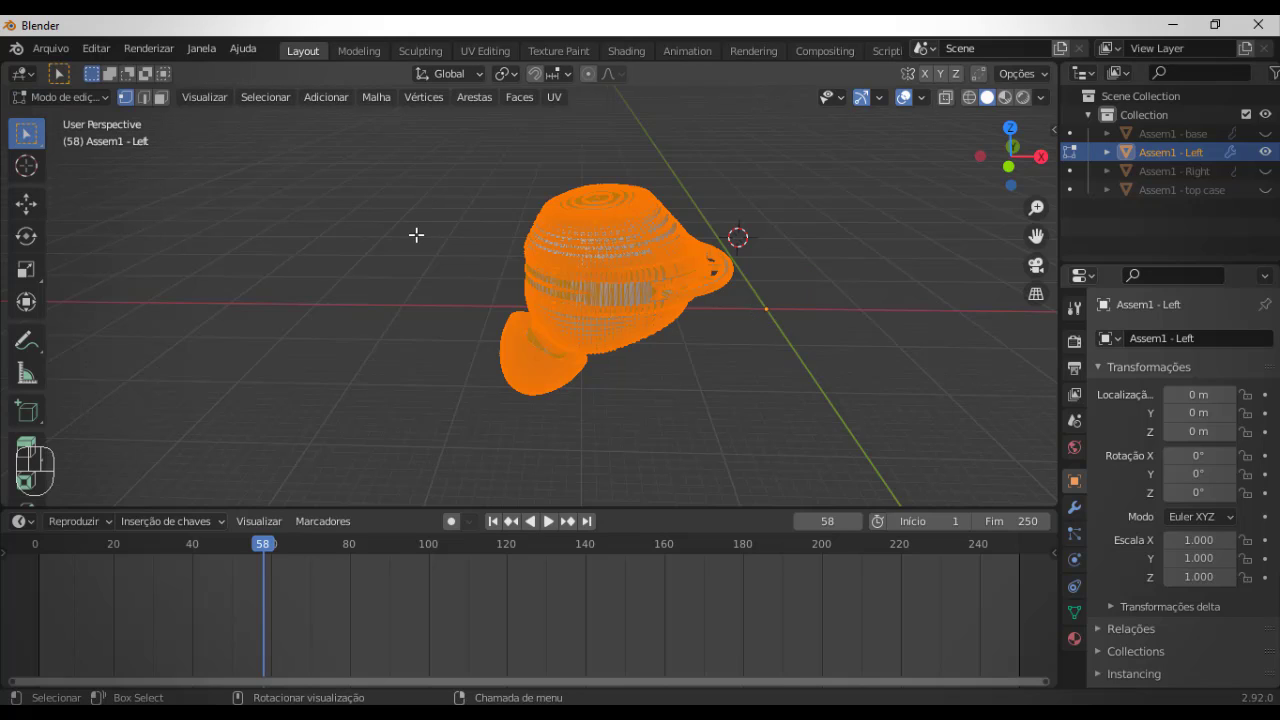
key("p")
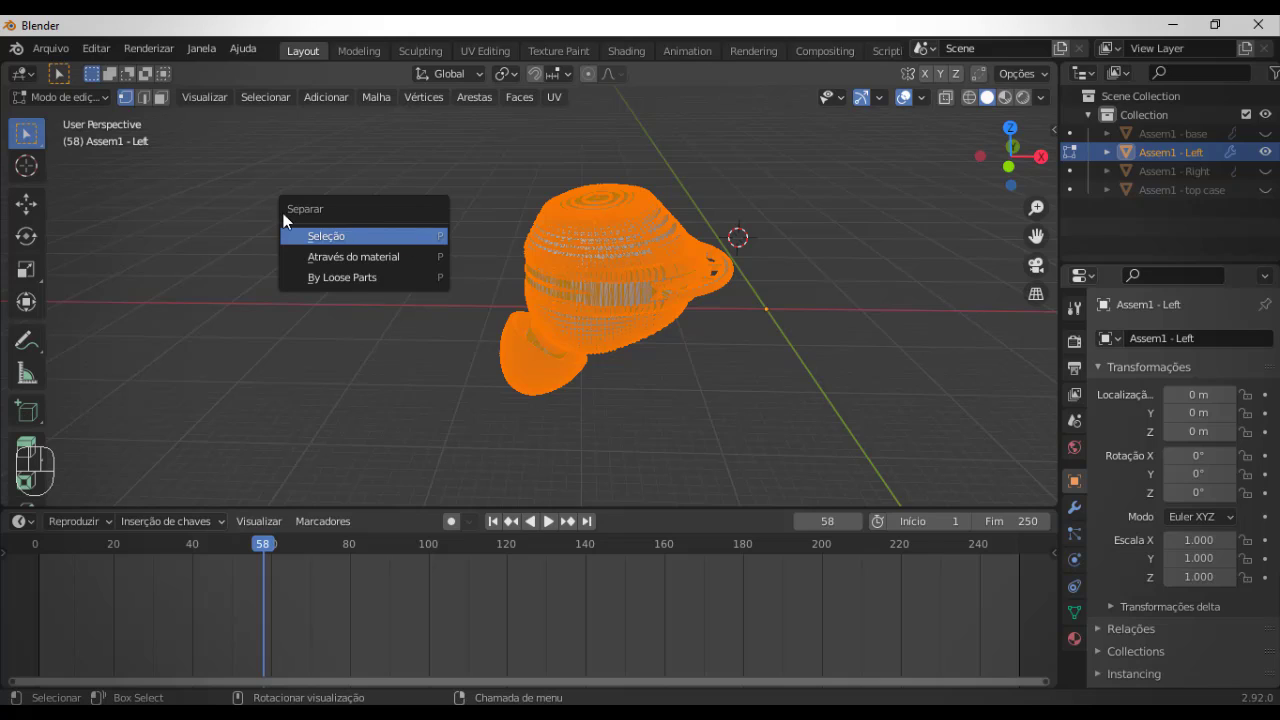
left_click(411, 276)
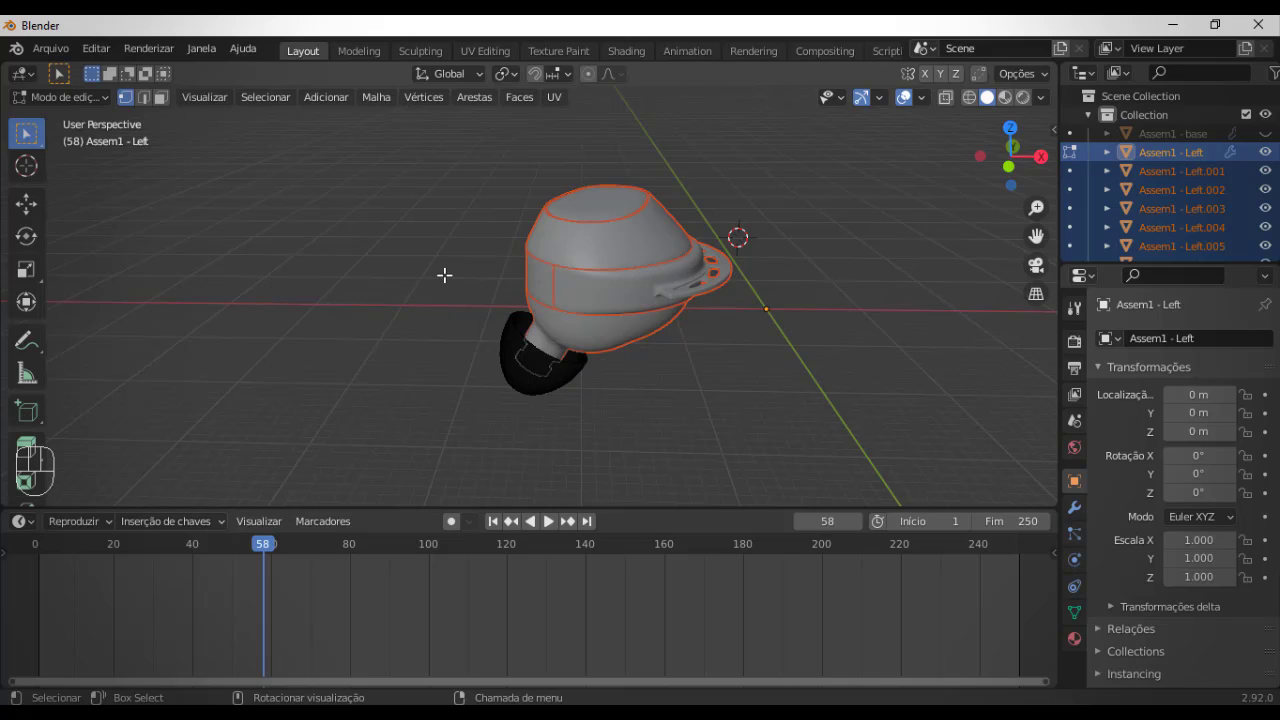
left_click(62, 96)
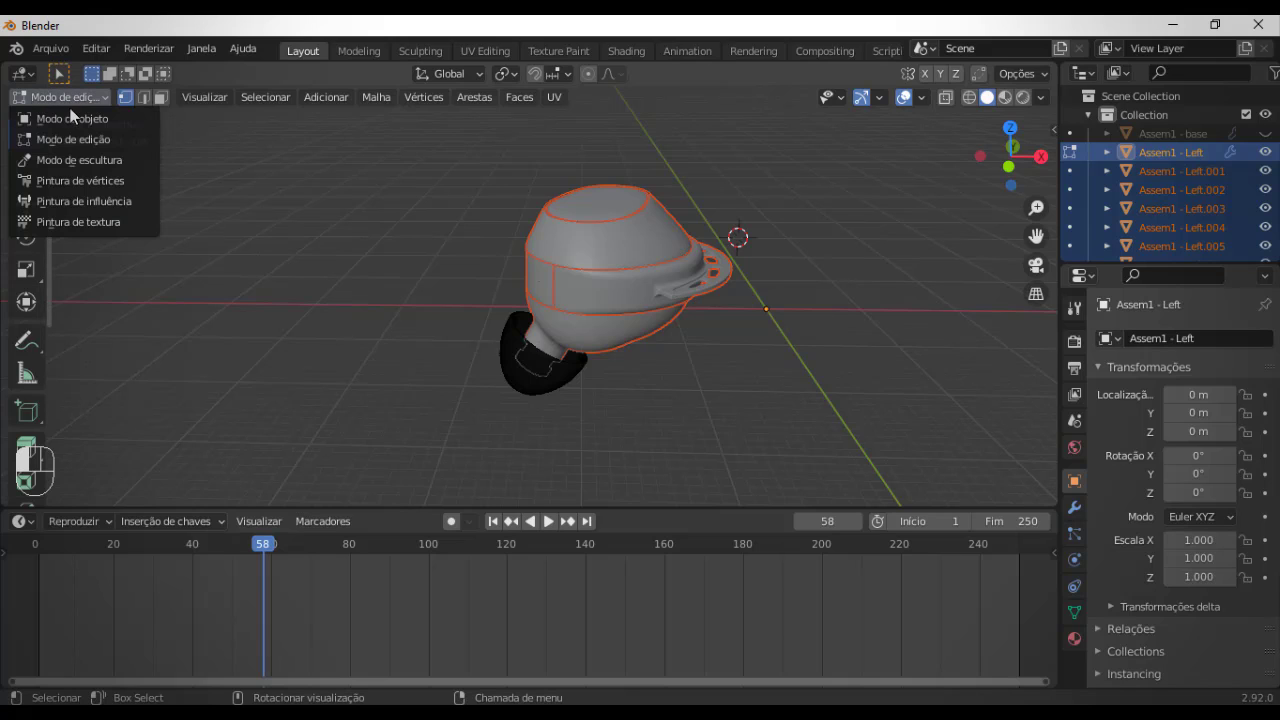
left_click(72, 117)
key("alt+a")
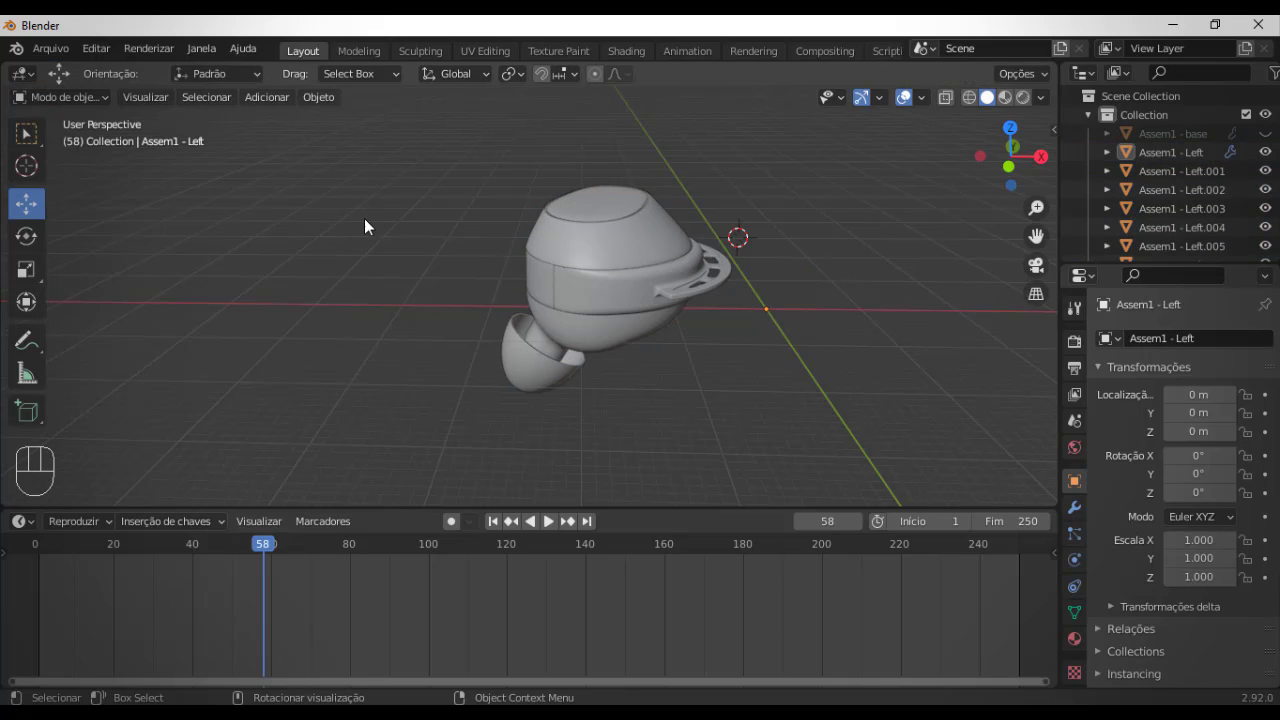
- Try moving the separated ear tip and upper shell of the left earbud, cancelling each move
left_click(545, 380)
key("g")
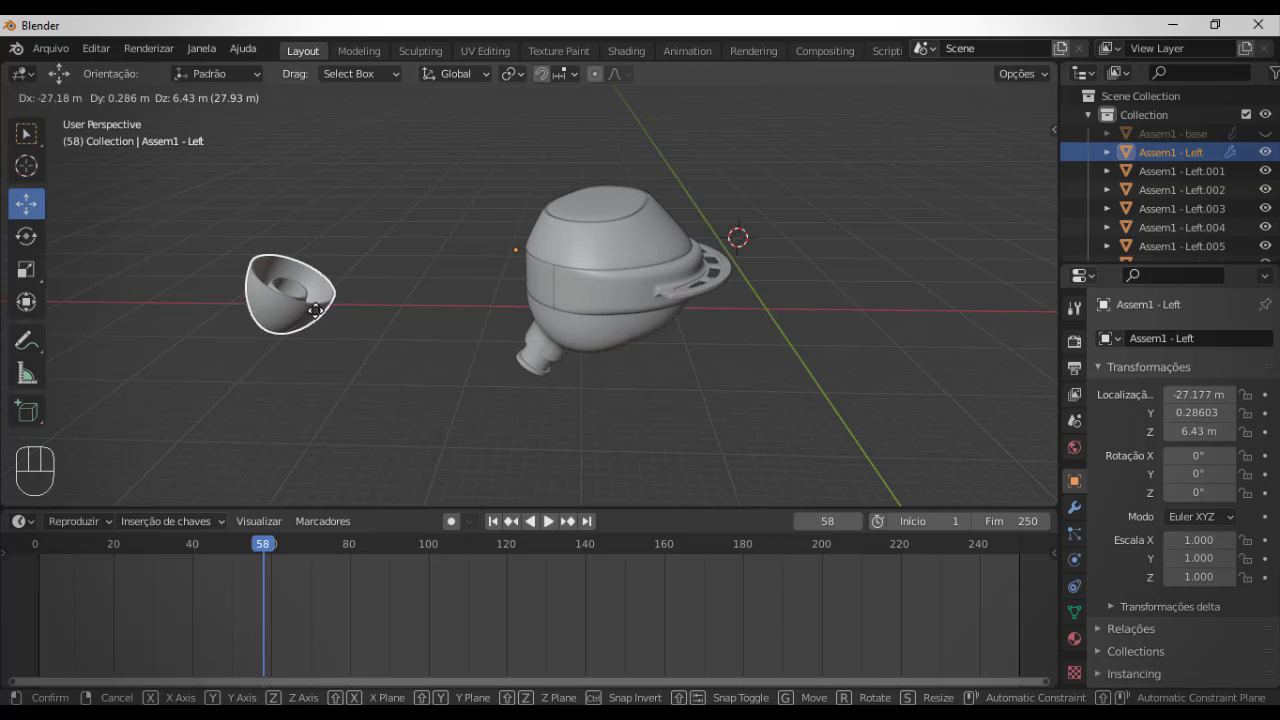
key("Escape")
left_click(600, 265)
key("g")
key("Escape")
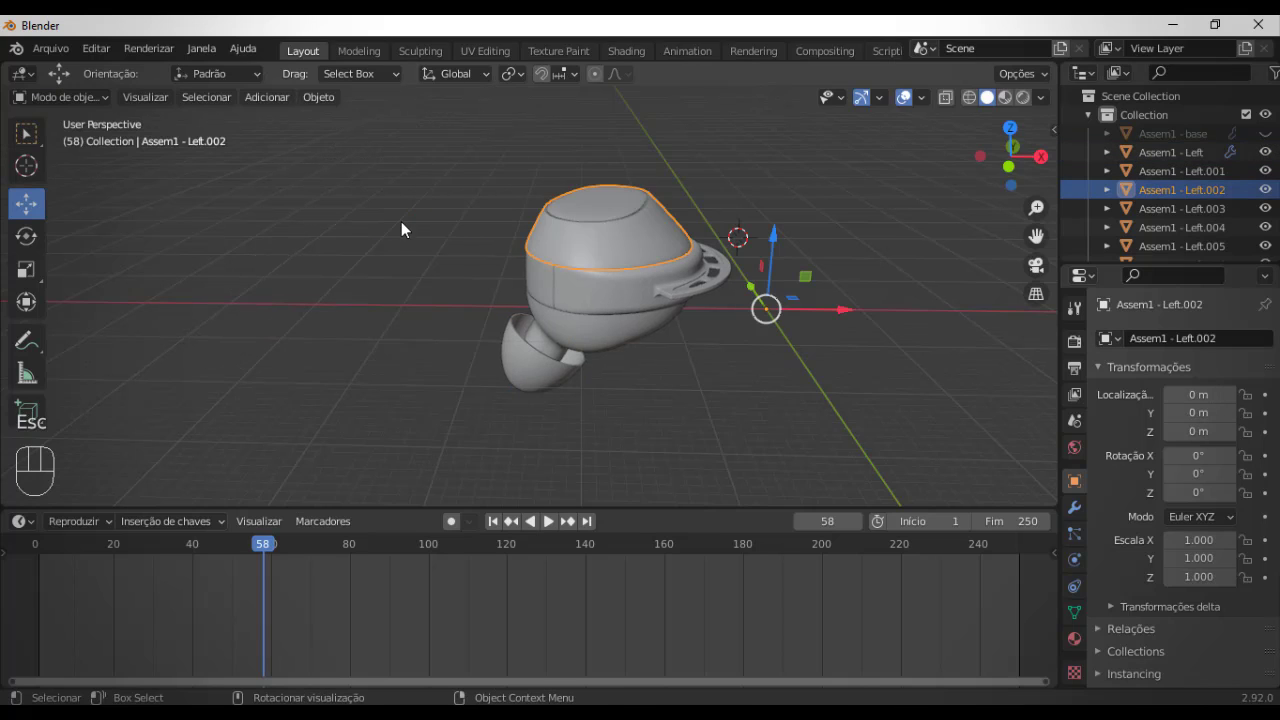
left_click(564, 268)
left_click(444, 272)
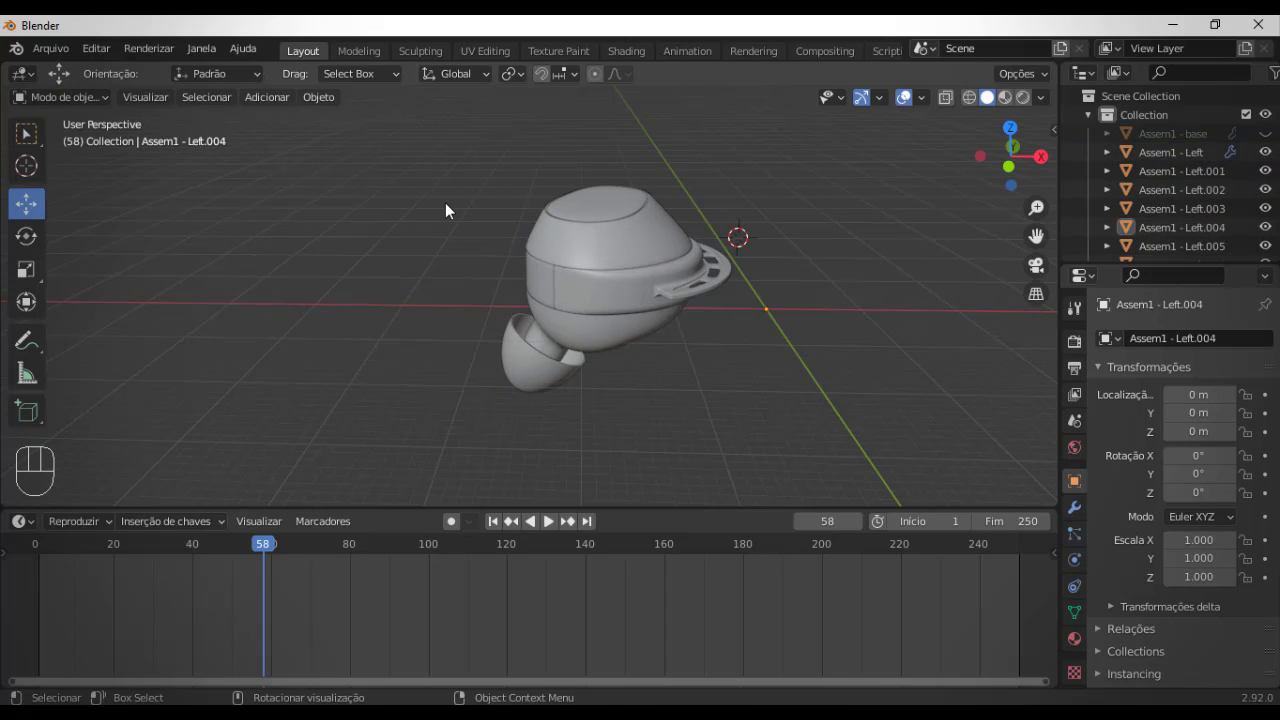
- Select all separated parts of the left earbud and set each part's origin to its geometry
left_click_drag(402, 164, 824, 454)
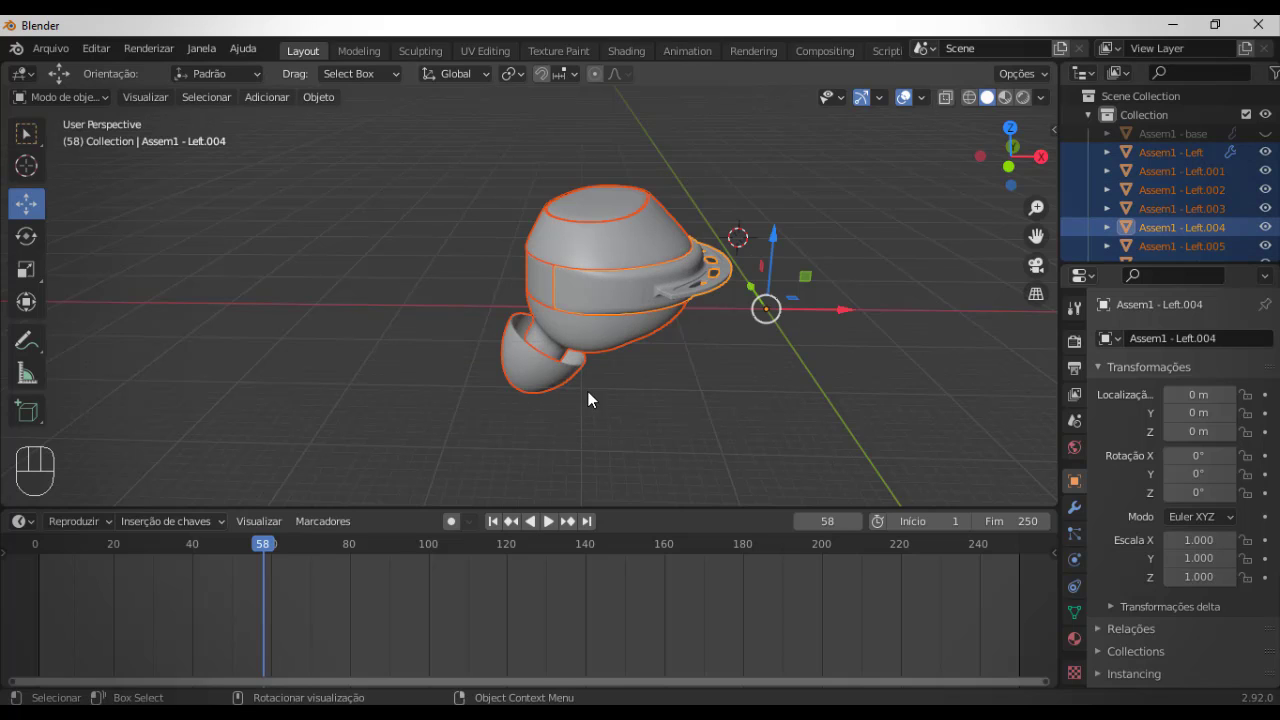
right_click(586, 315)
mouse_move(591, 298)
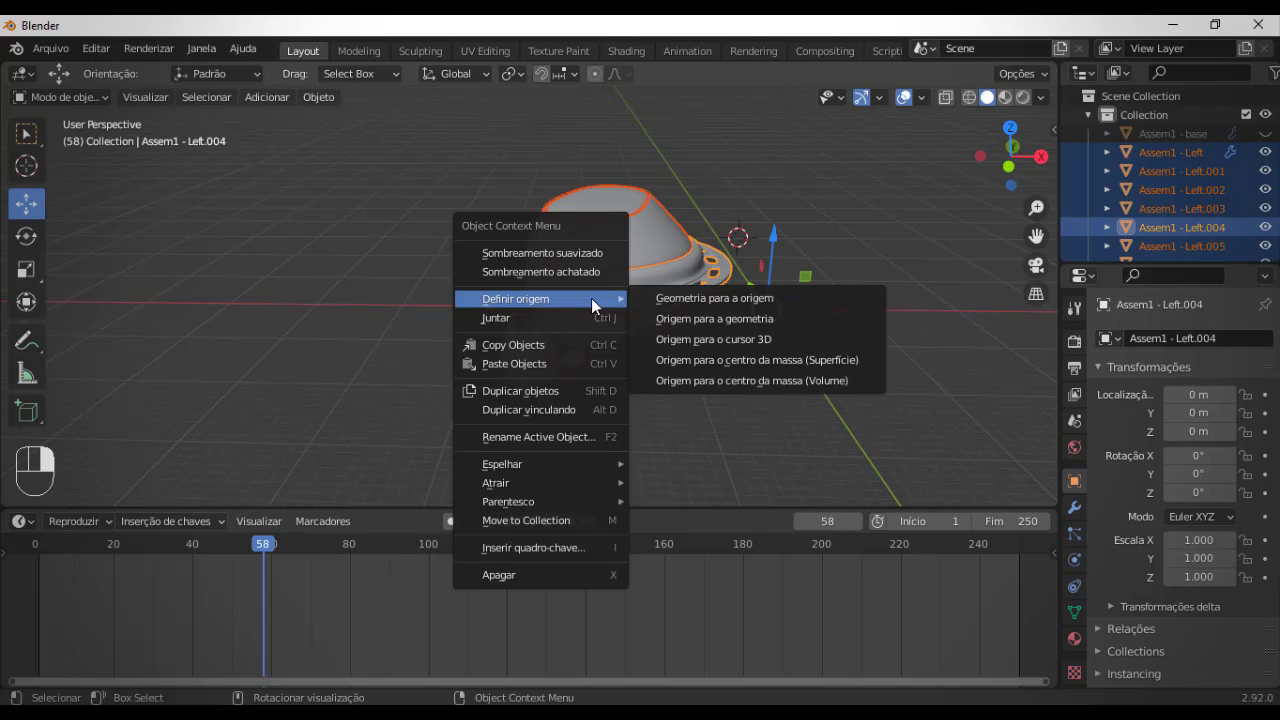
left_click(689, 321)
left_click(654, 384)
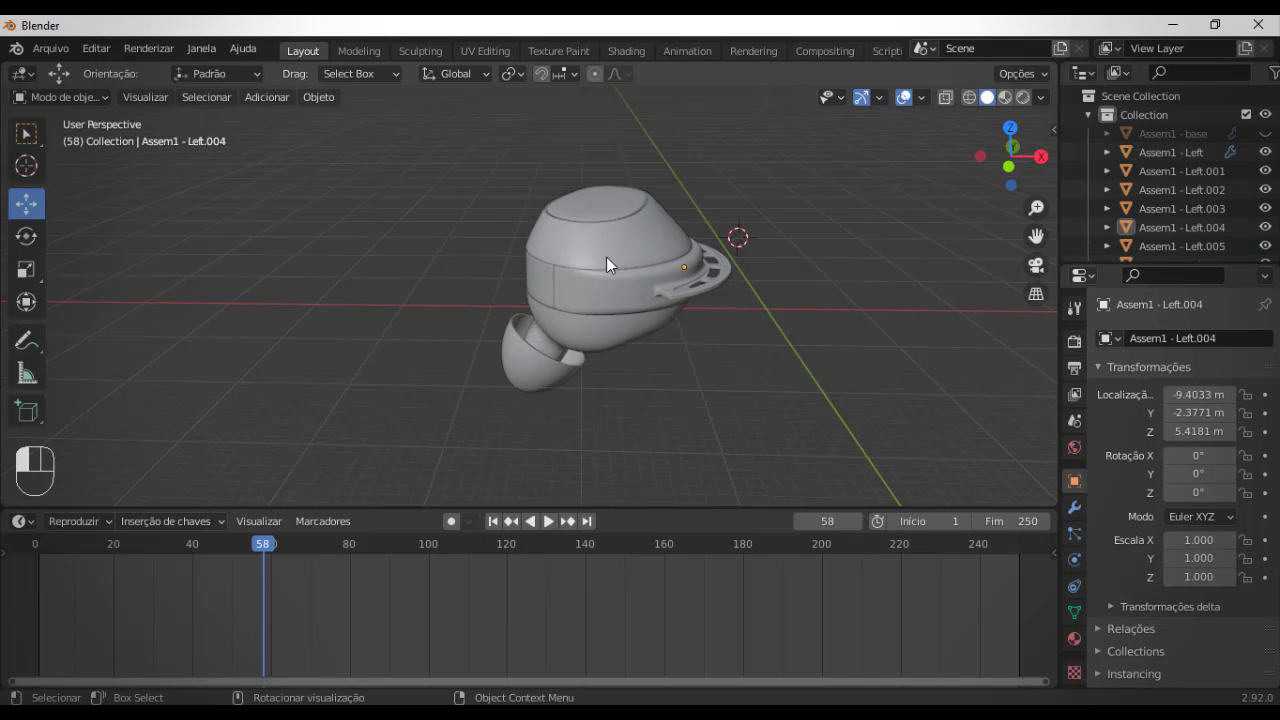
- Box-select every separated piece of the isolated left earbud and apply Origin to Geometry again
left_click(606, 257)
left_click(531, 375)
left_click_drag(448, 170, 778, 412)
right_click(577, 248)
mouse_move(581, 252)
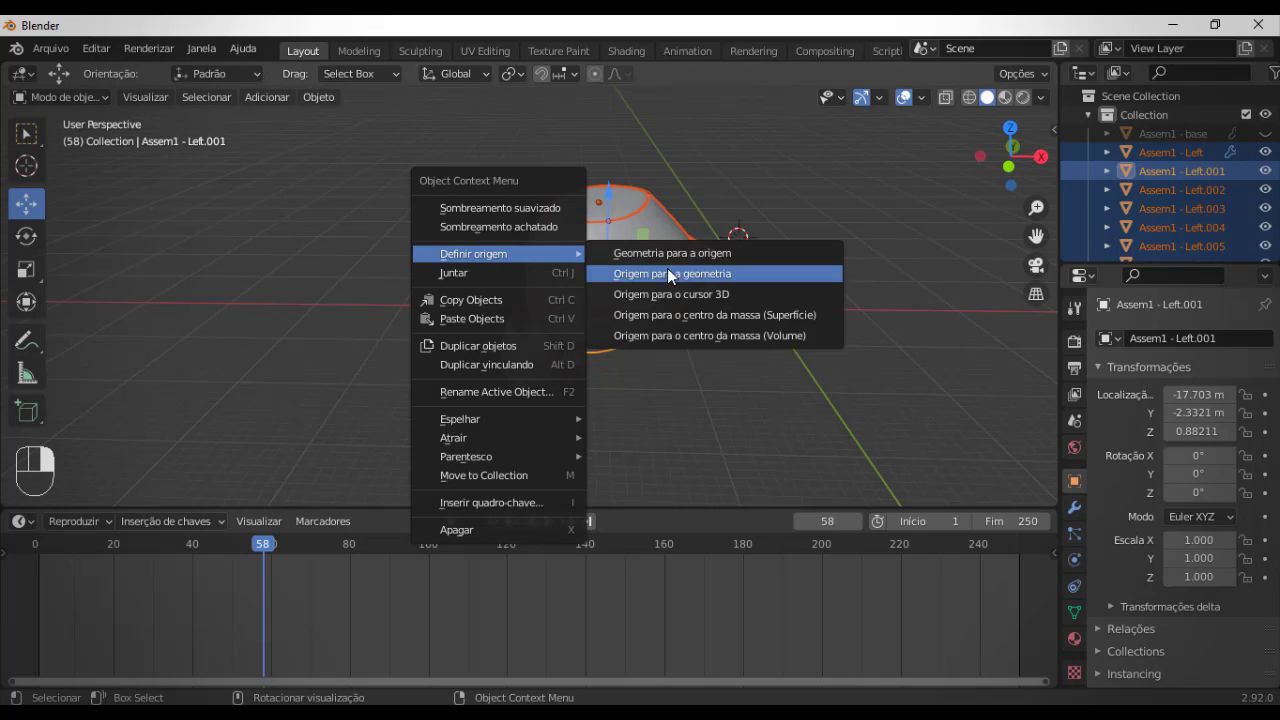
left_click(624, 273)
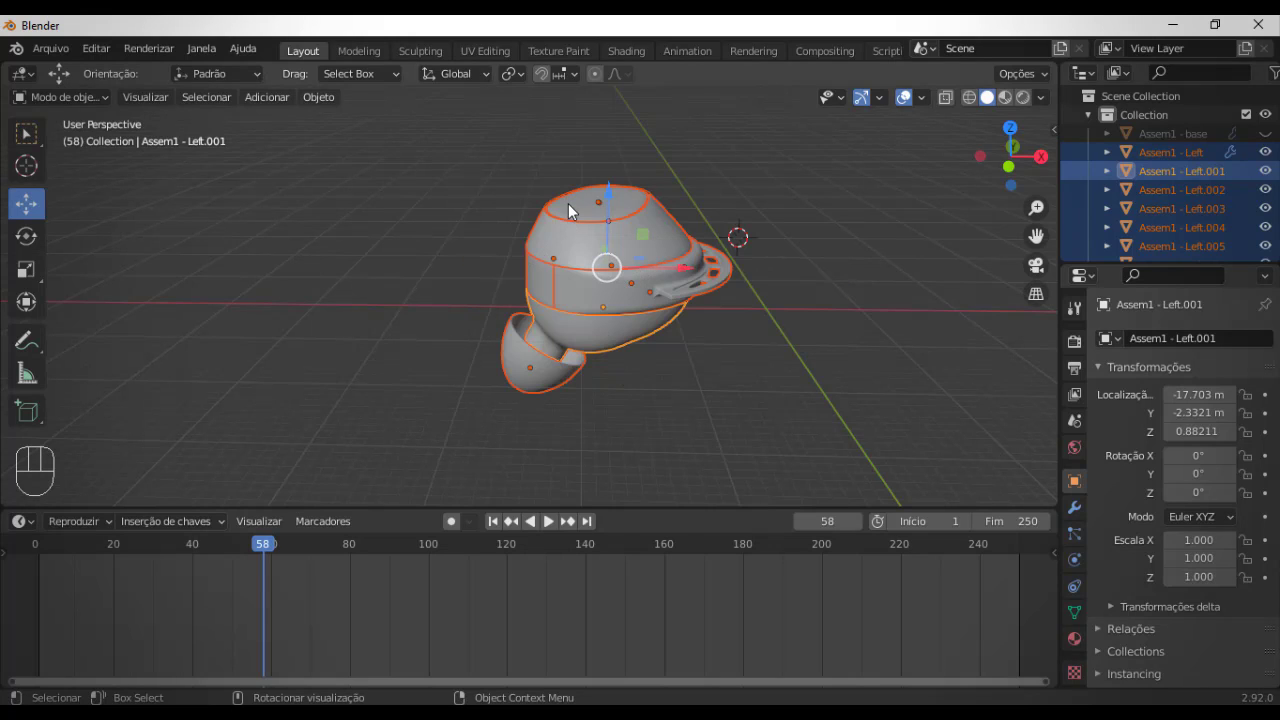
left_click(595, 371)
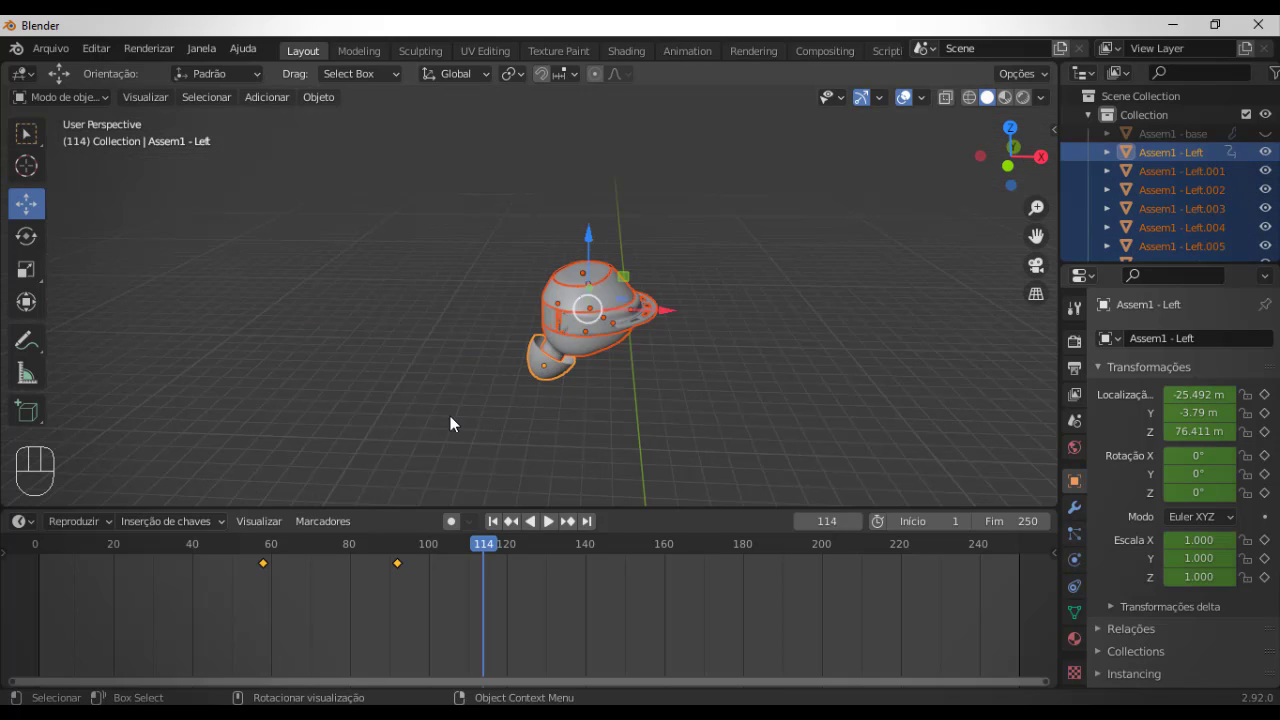
- Activate the Scale tool for the selected earbud parts and restrict transforms to affect only Locations
left_click(26, 270)
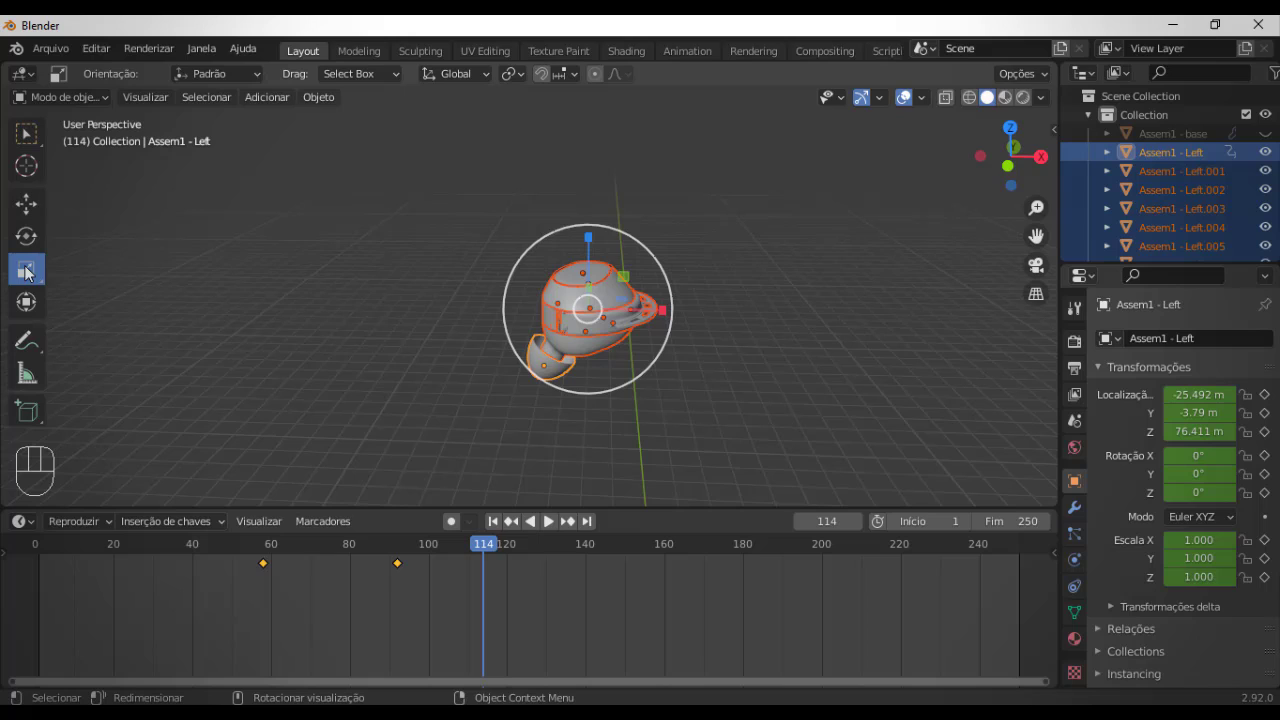
left_click(1074, 310)
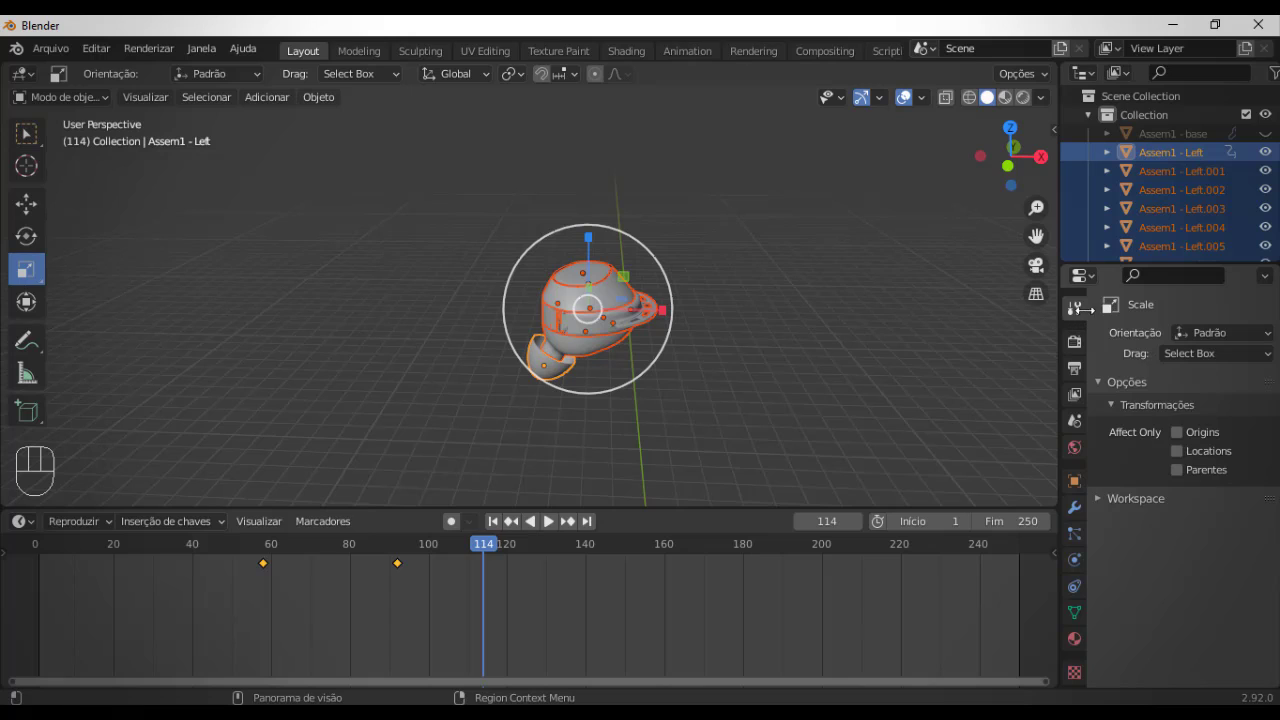
left_click(1177, 451)
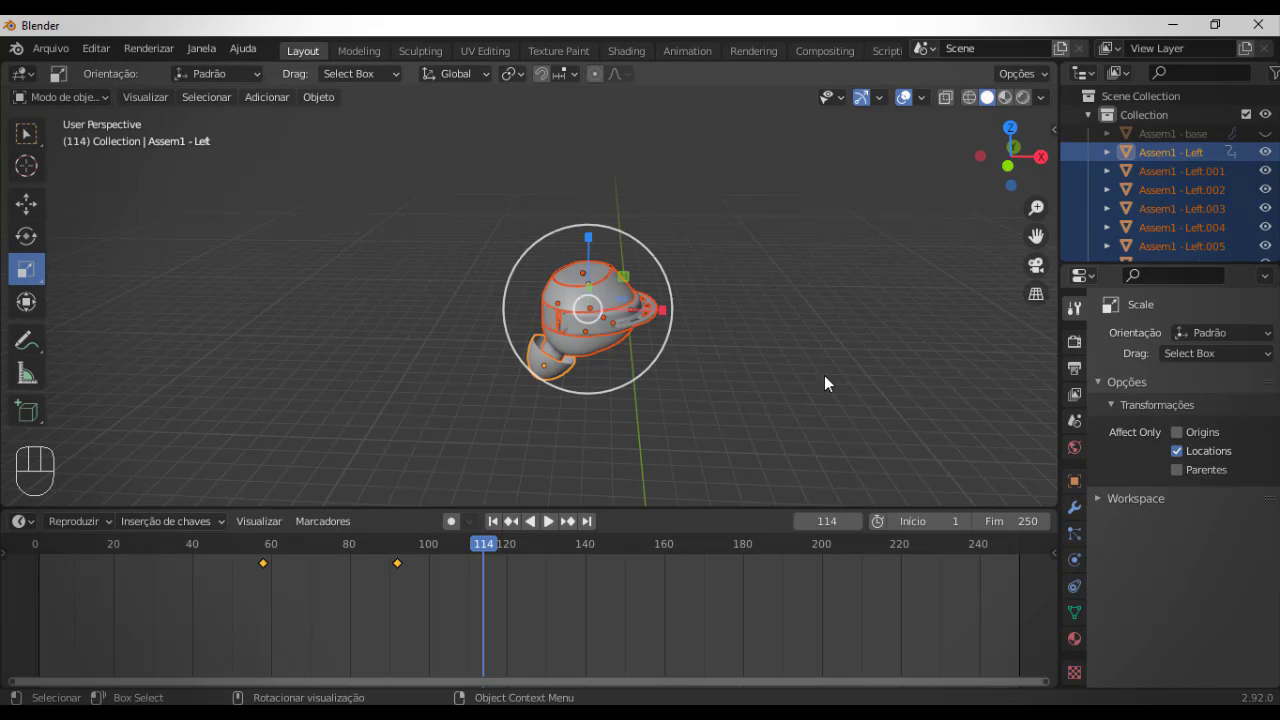
- Try spreading the earbud parts apart along Z and along X with the Scale tool, undoing each attempt
scroll(689, 413, "down", 2)
scroll(581, 360, "up", 1)
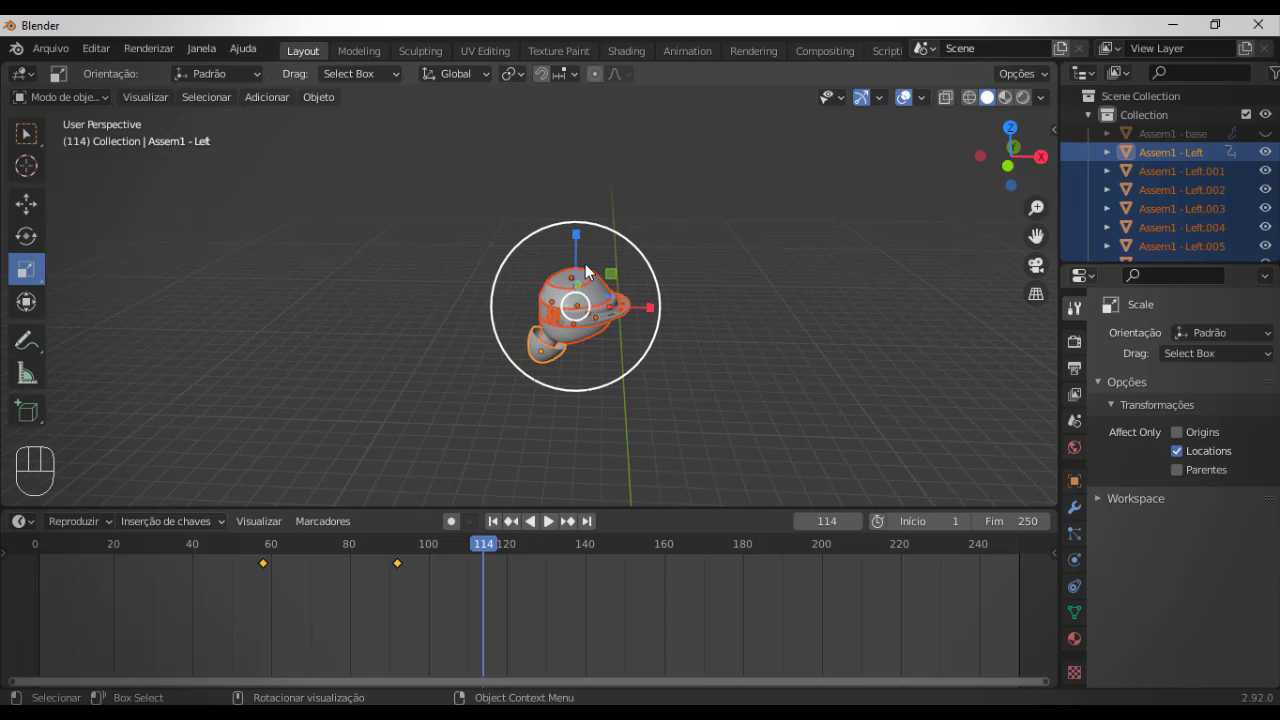
scroll(977, 450, "down", 1)
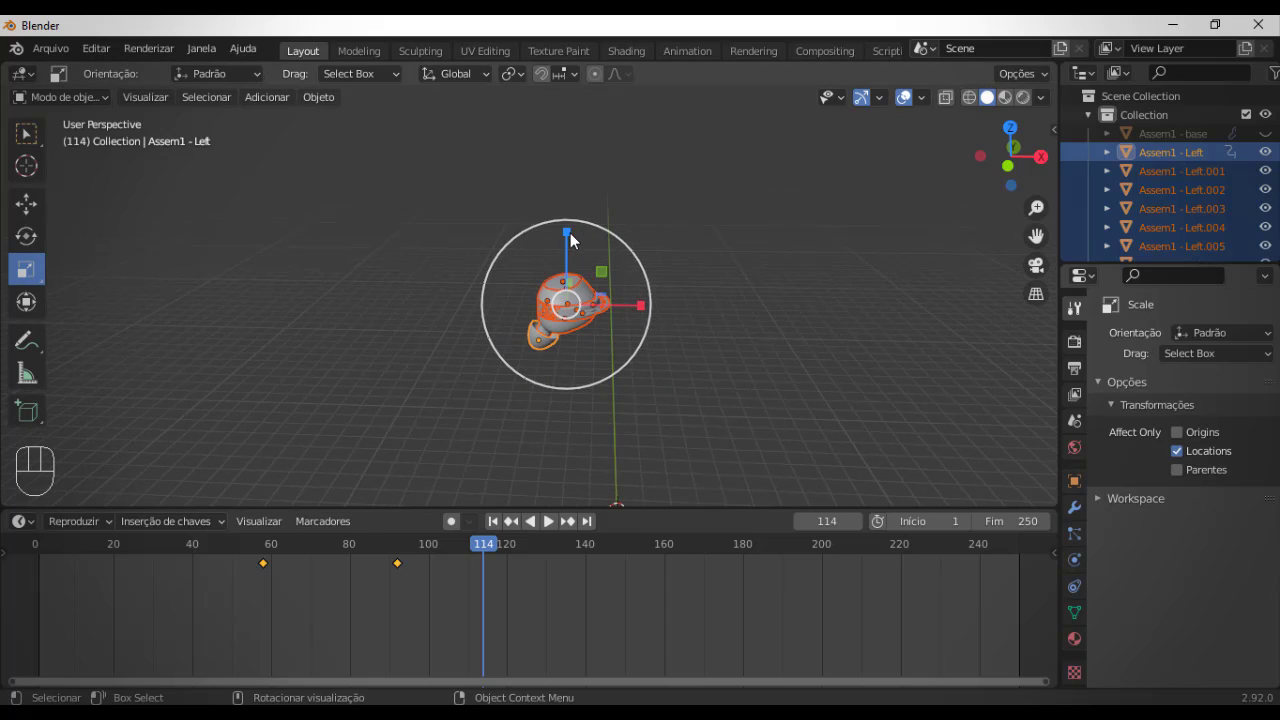
left_click_drag(568, 232, 561, 112)
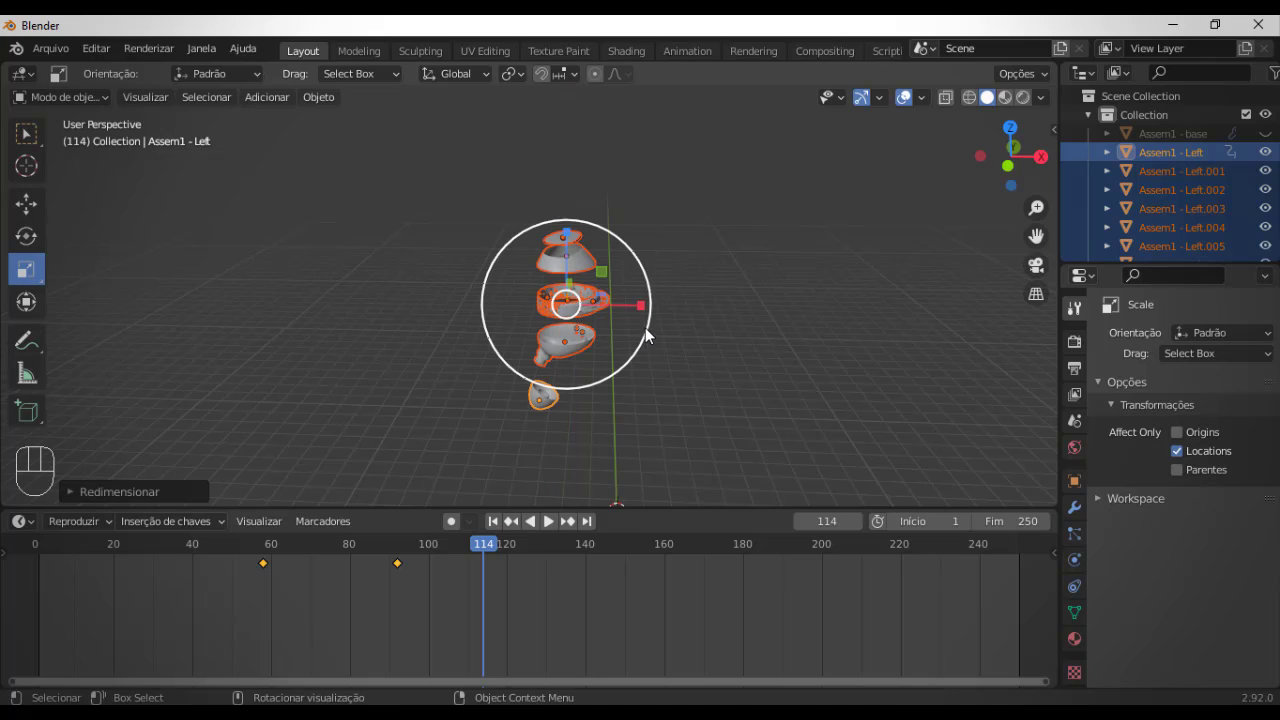
key("ctrl+z")
left_click_drag(642, 302, 830, 298)
key("ctrl+z")
- Try exploding the parts along Z with a Location, Rotation & Scale keyframe at frame 114, preview it, and undo it
left_click_drag(568, 233, 579, 104)
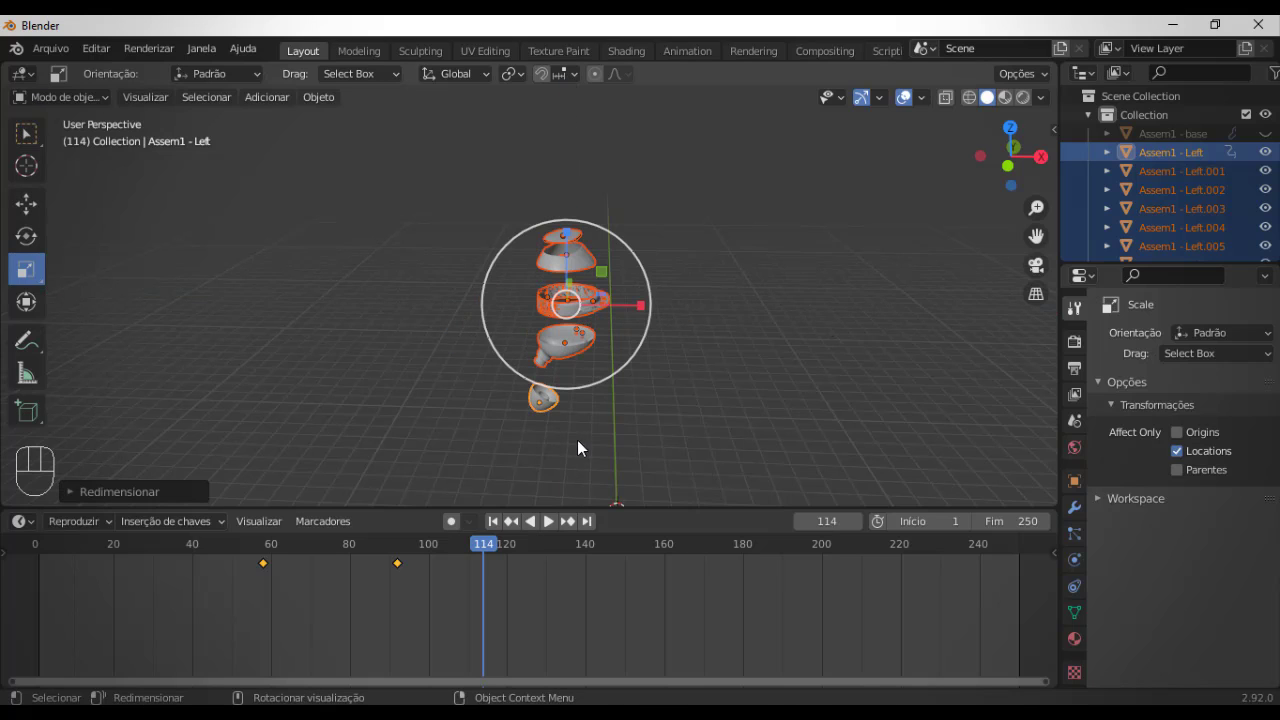
key("i")
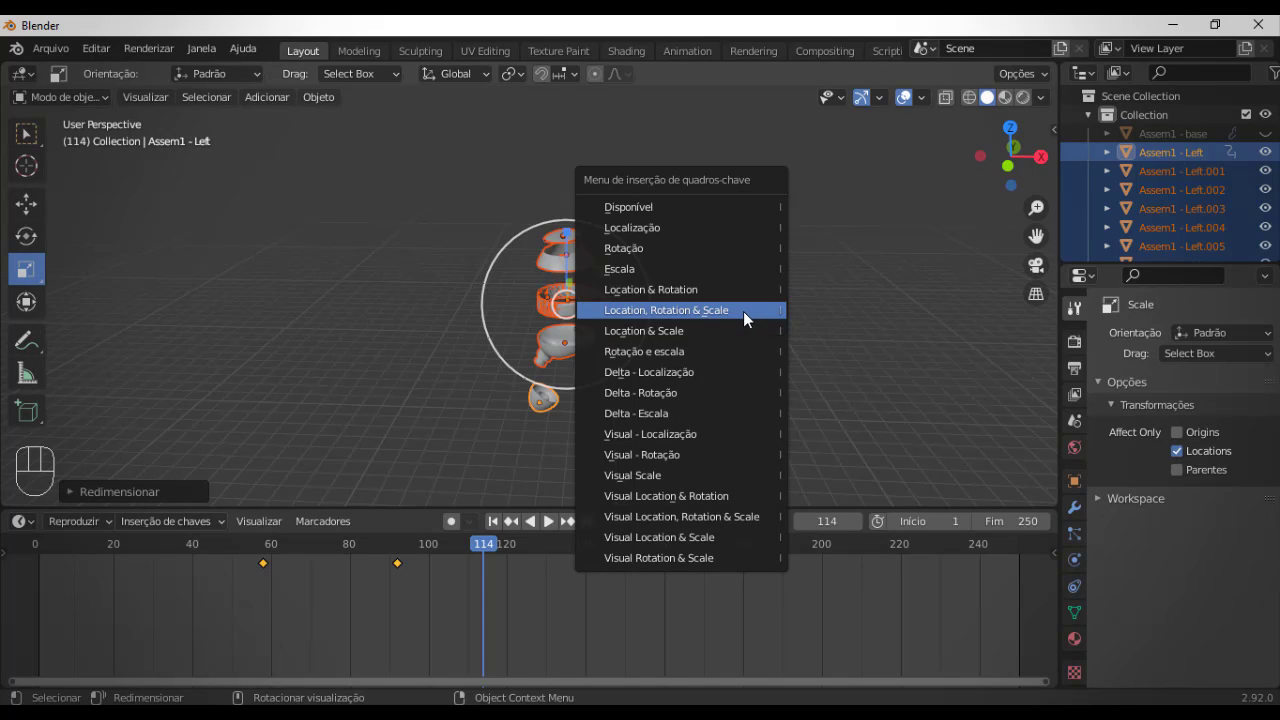
left_click(743, 311)
key("space")
left_click_drag(477, 548, 396, 526)
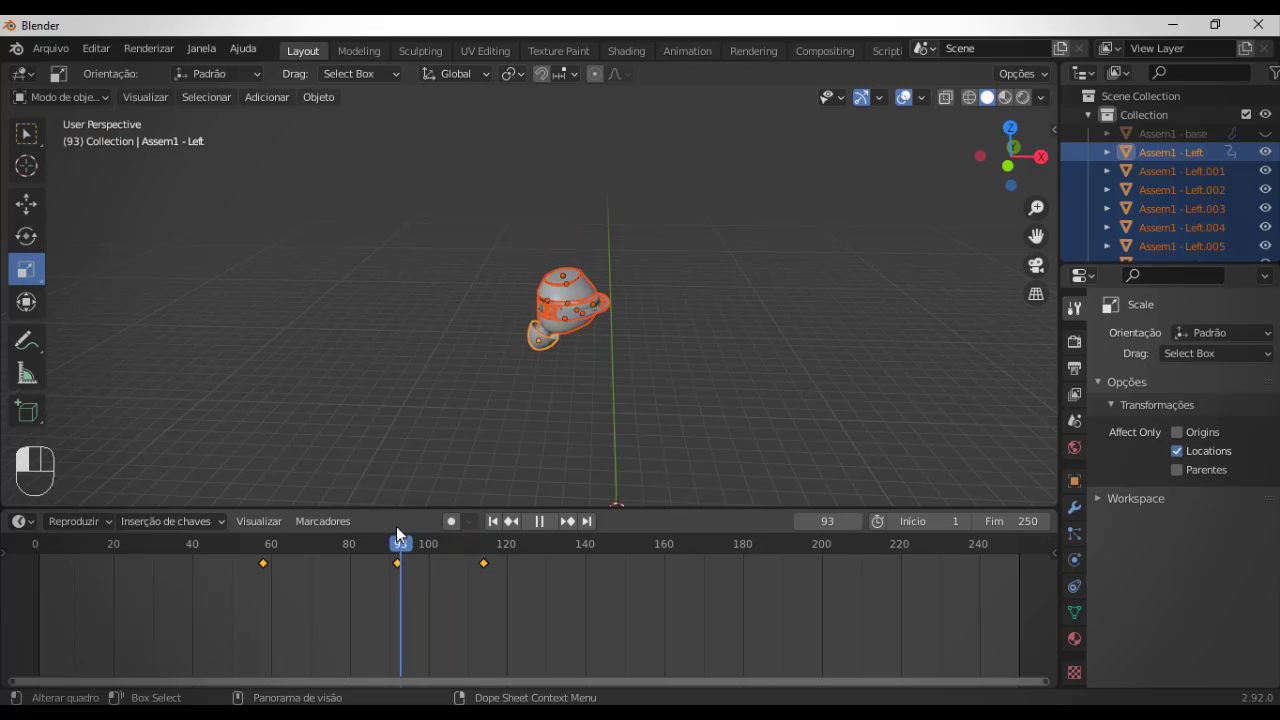
key("ctrl+z")
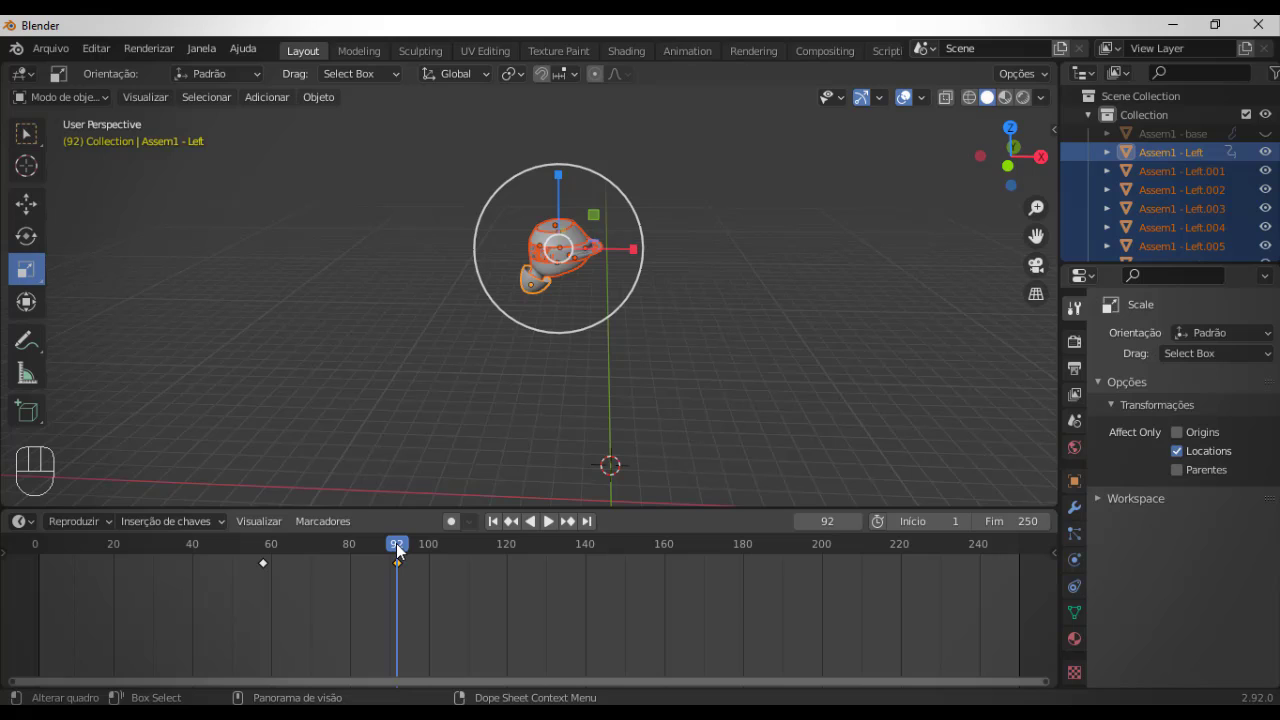
- Duplicate the earbud parts' keyframe from frame 92 to frame 180, removing the misplaced pasted copy
key("ctrl+c")
key("space")
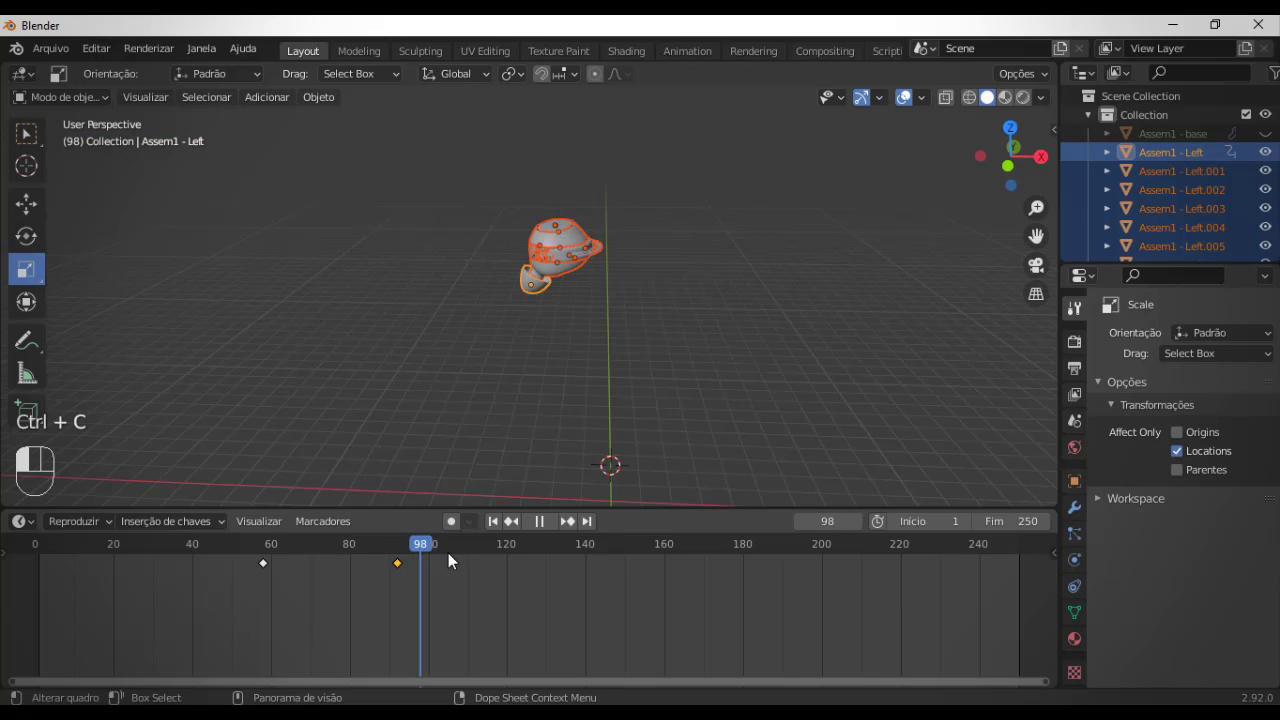
key("ctrl+v")
left_click_drag(448, 553, 573, 542)
left_click(452, 563)
key("Delete")
key("shift+d")
left_click(707, 558)
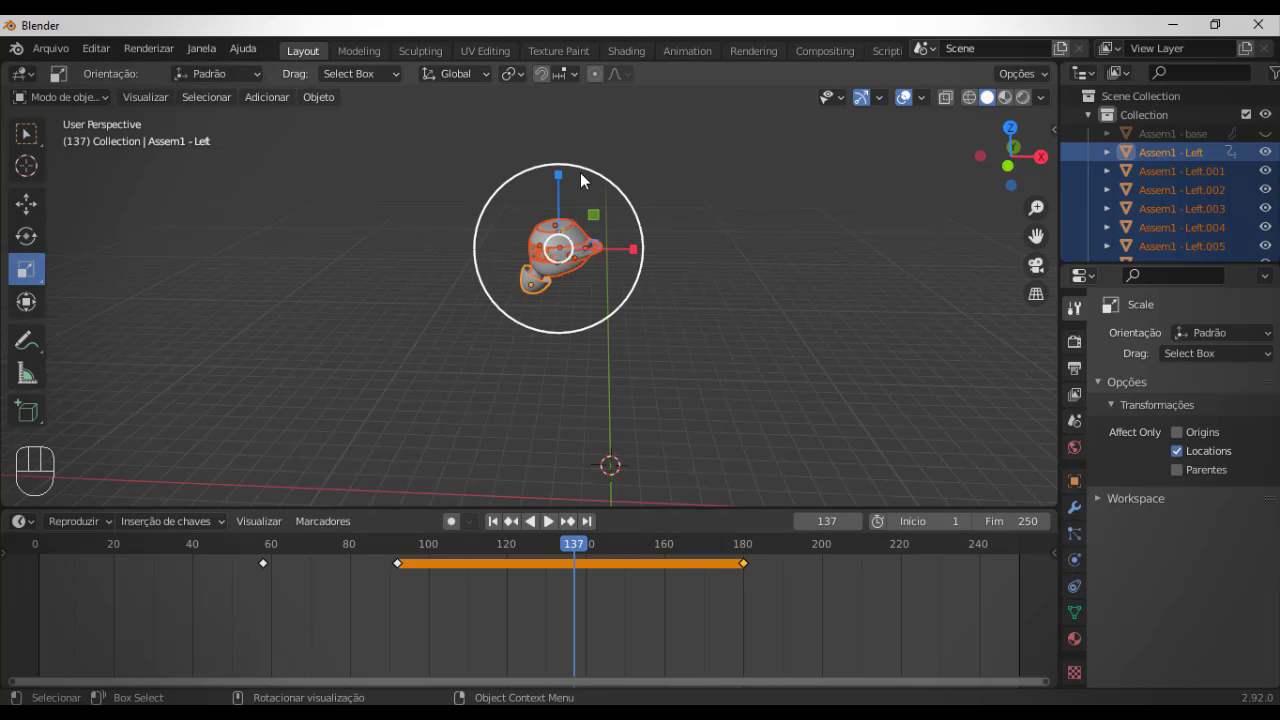
- Spread the parts apart along Z at frame 137, insert a Visual Location, Rotation & Scale keyframe, and preview the motion
left_click_drag(560, 175, 555, 112)
key("i")
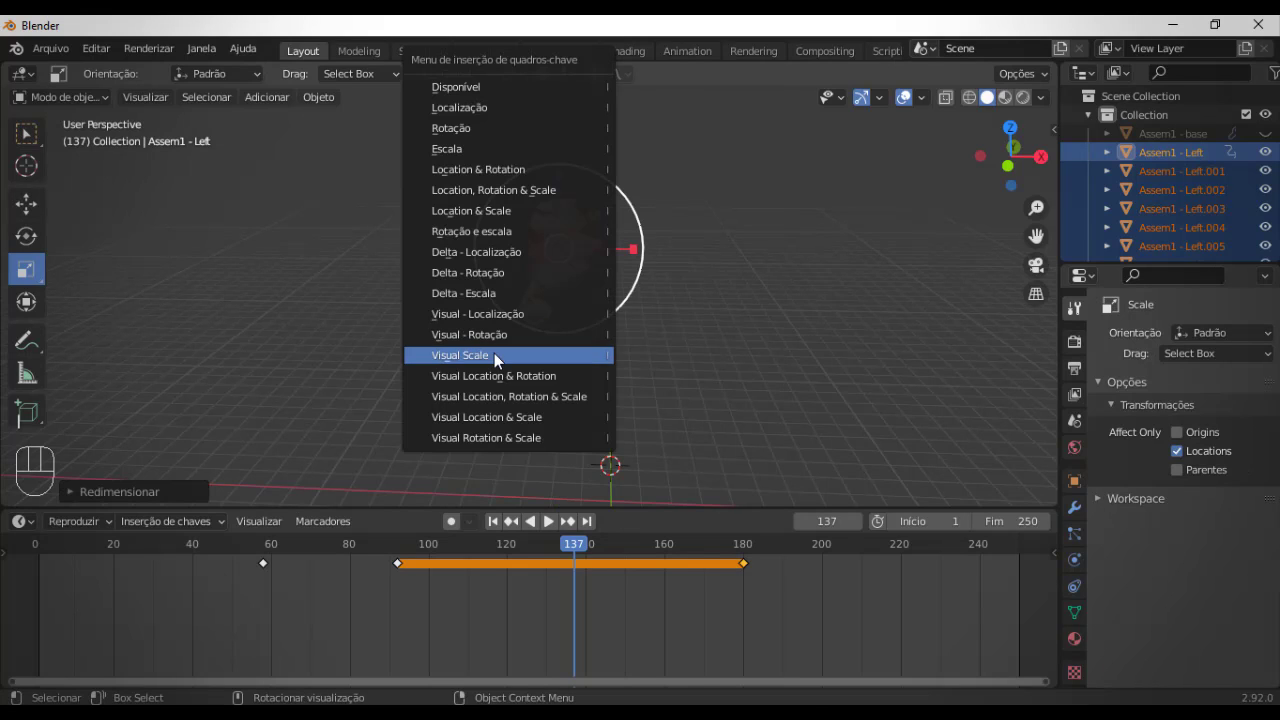
left_click(559, 403)
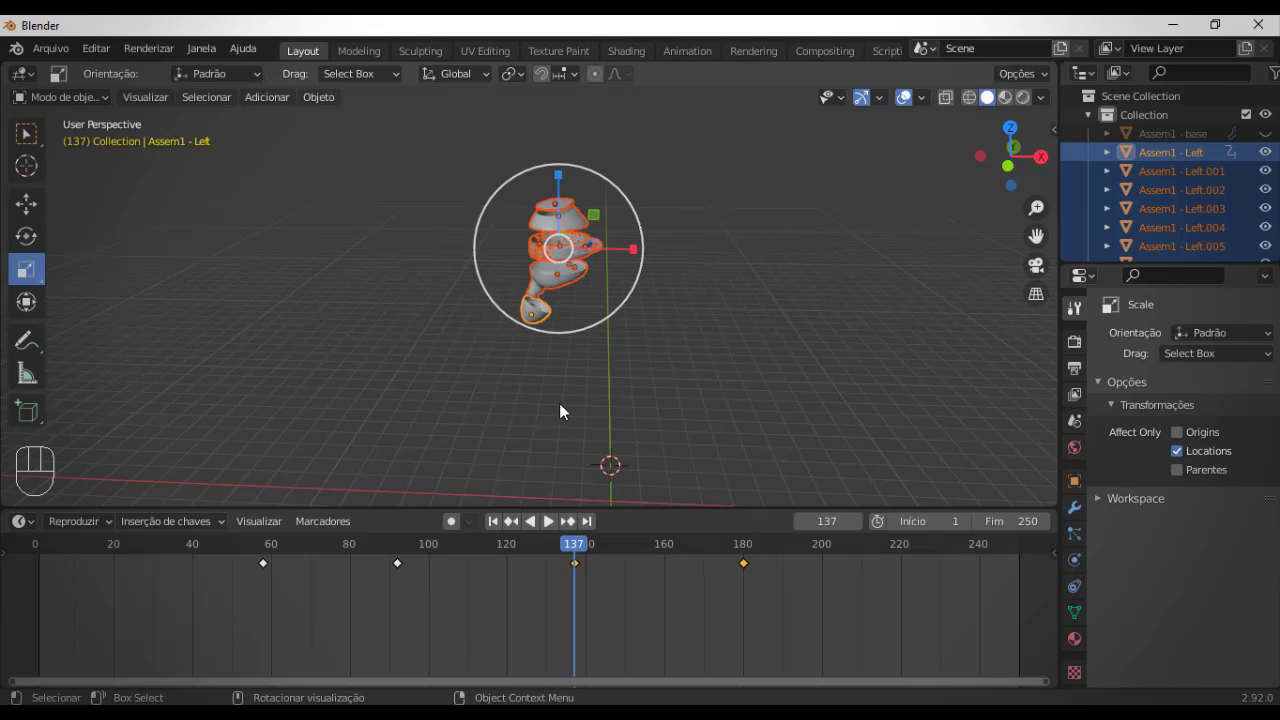
left_click_drag(574, 543, 756, 503)
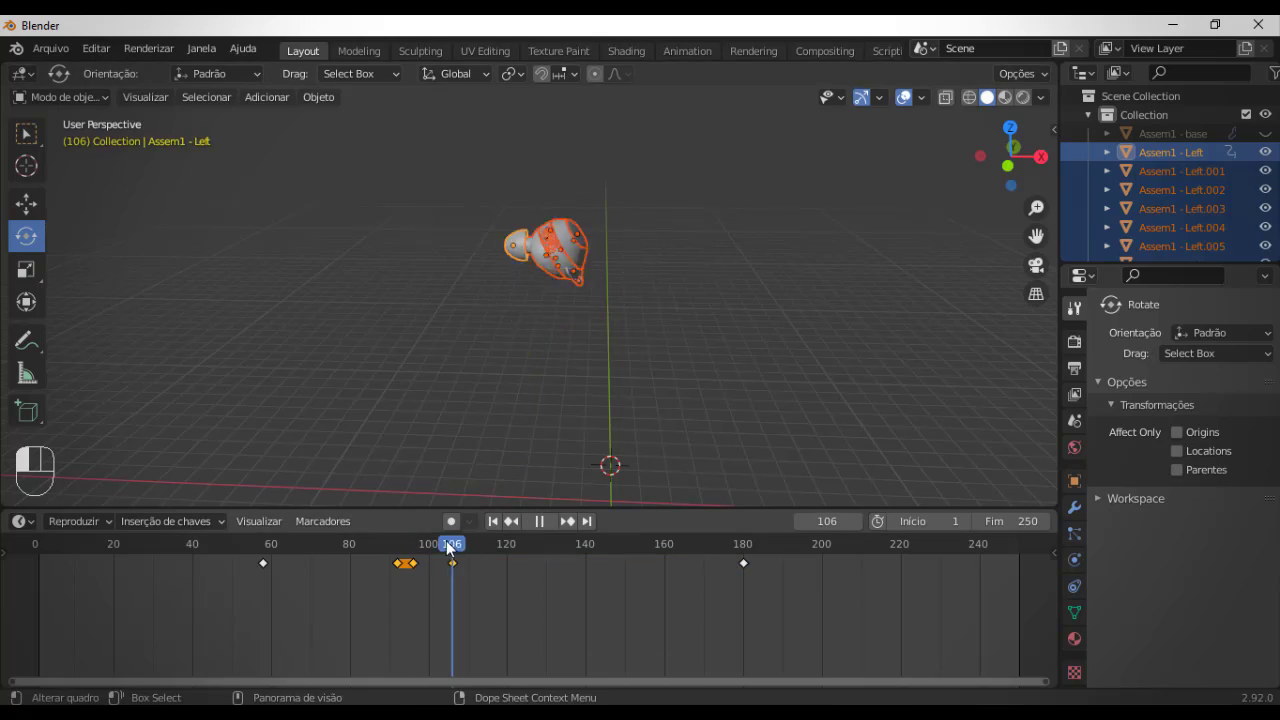
- Keyframe the rotated left earbud at frame 106 and scrub through the case animation from frame 58
key("i")
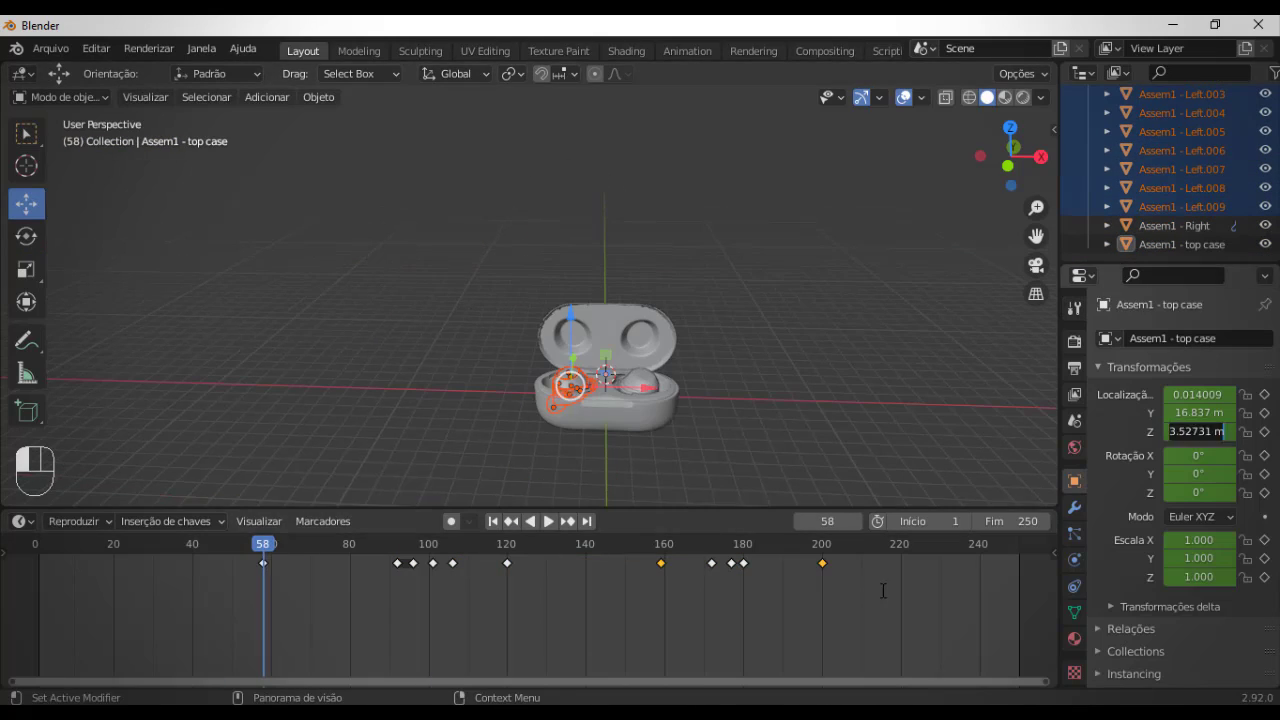
left_click_drag(263, 543, 837, 545)
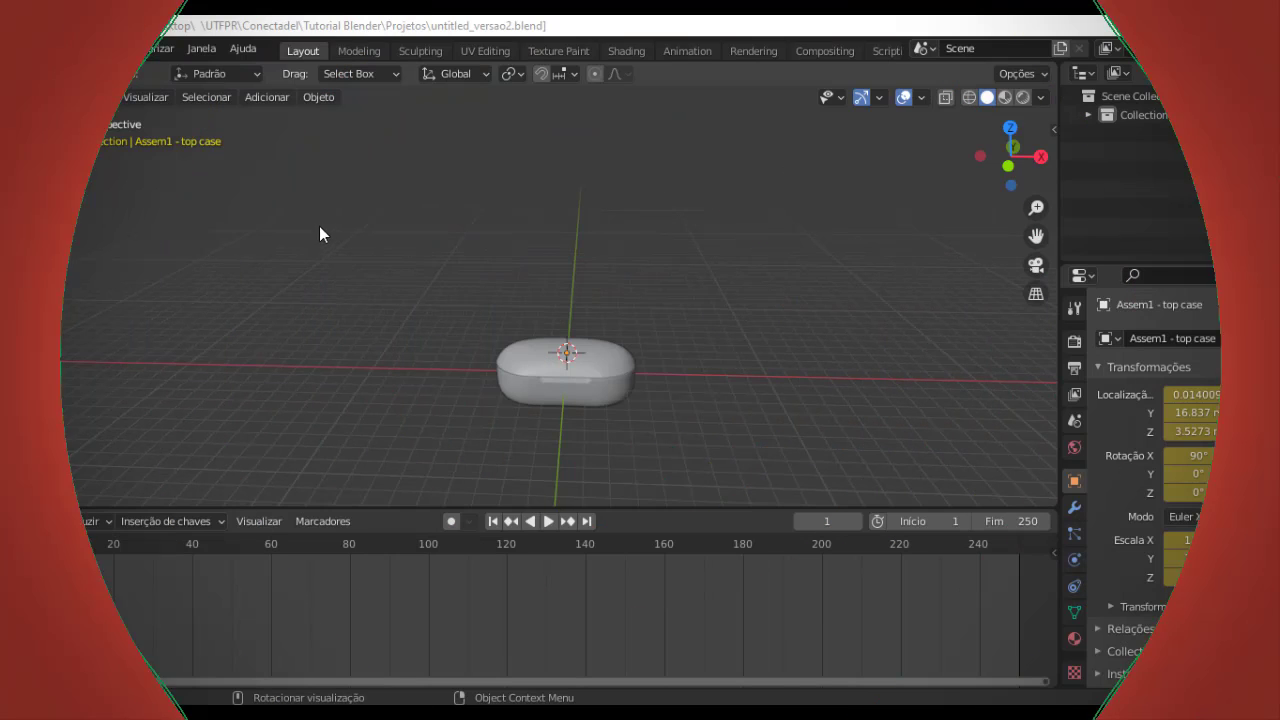
- Add a camera to the scene containing the closed earbud case
left_click(267, 97)
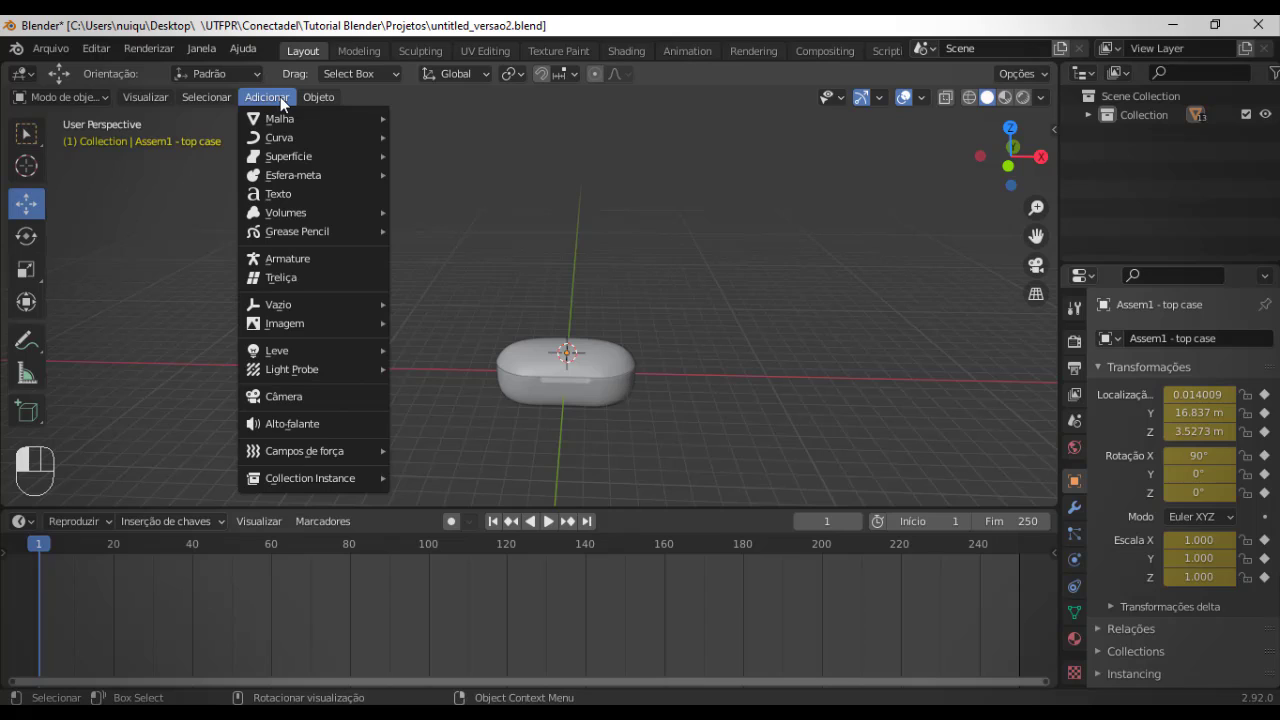
left_click(285, 398)
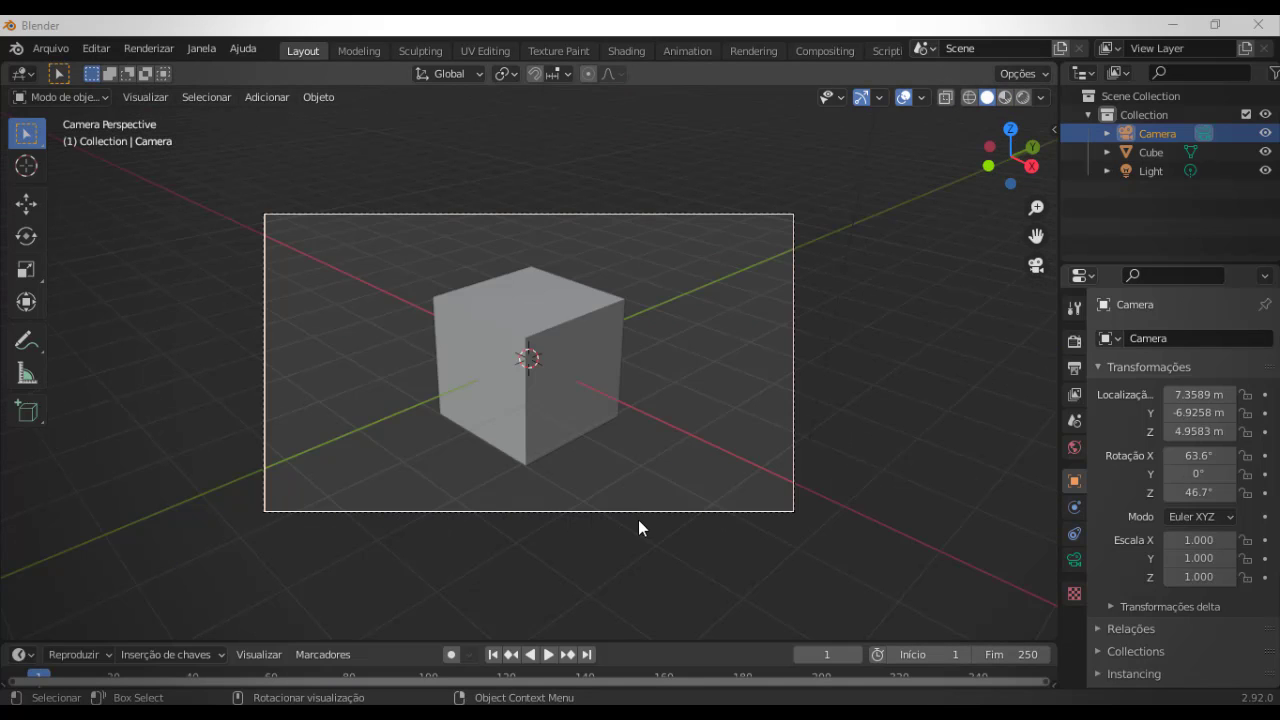
- In the default cube scene, fly the camera around the cube in camera view using walk navigation
key("shift+grave")
key("w")
key("a")
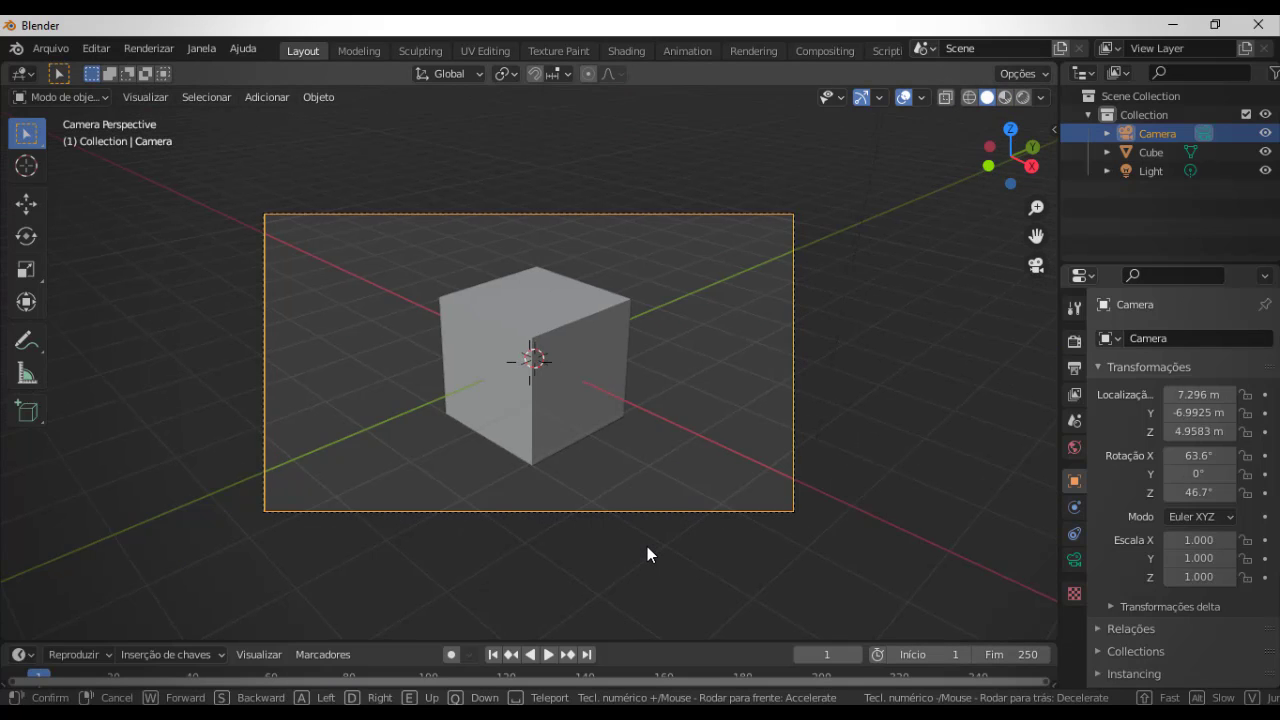
key("s")
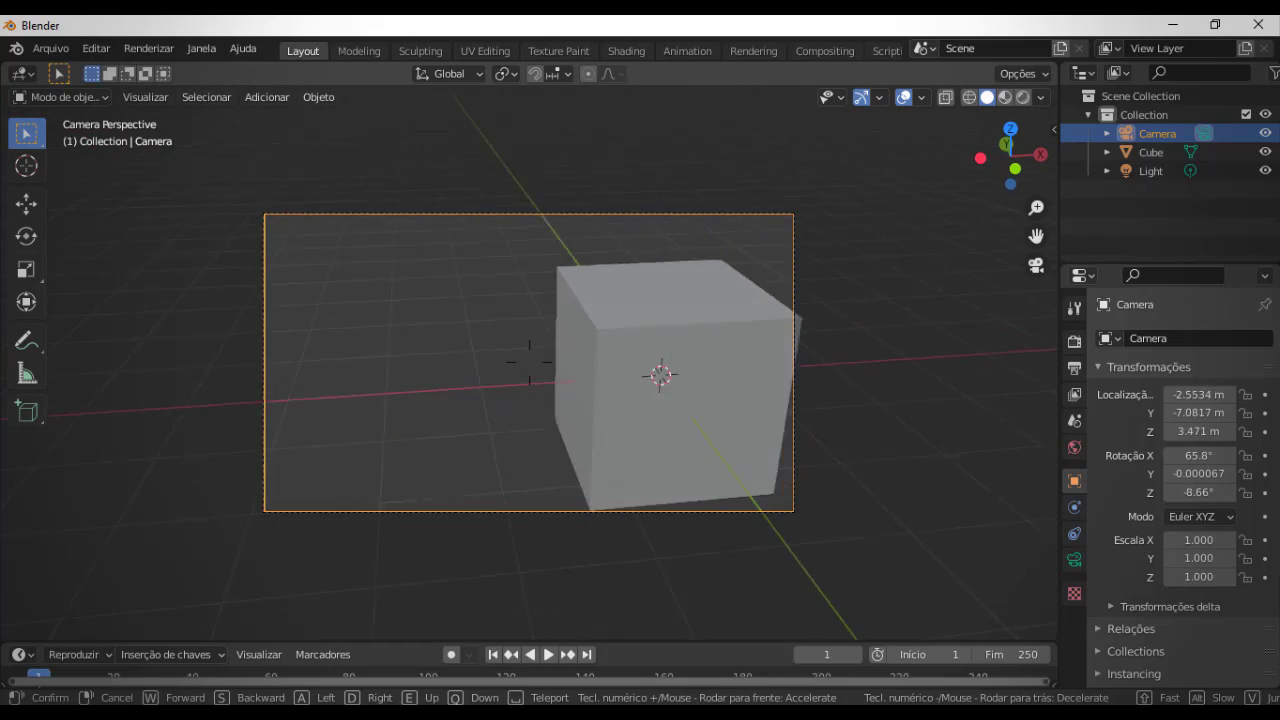
key("d")
key("a")
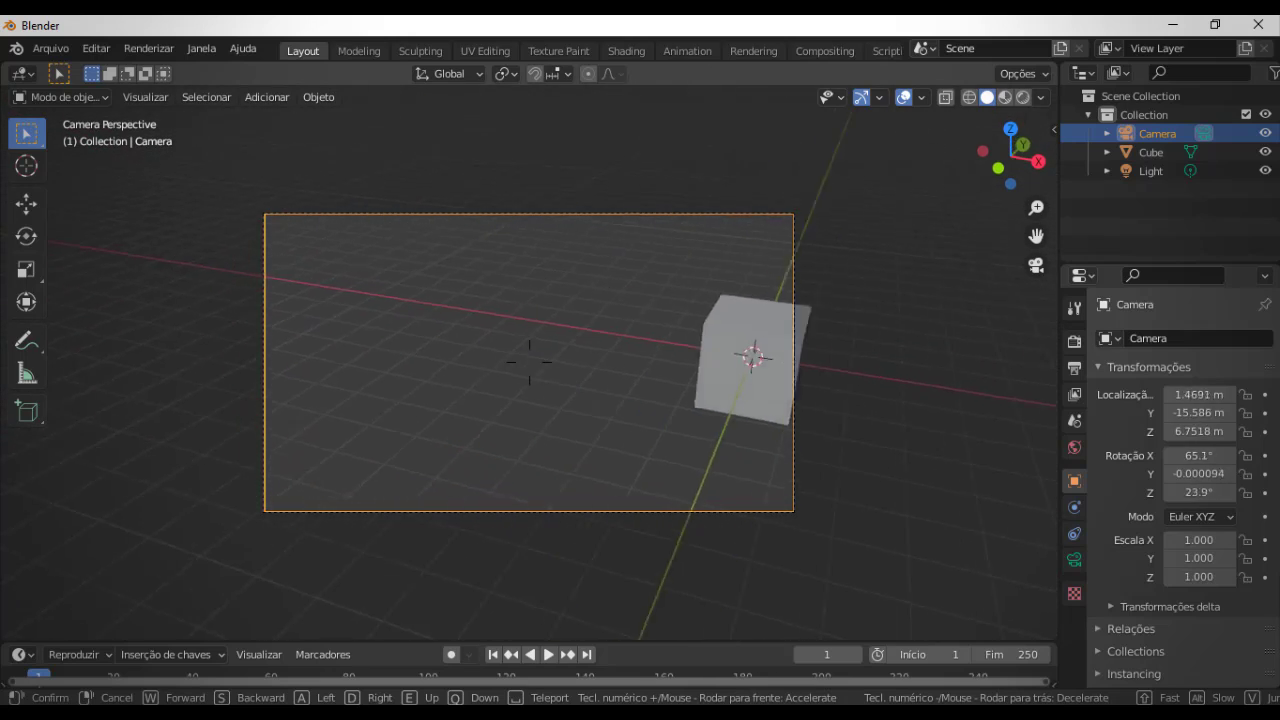
key("w")
key("w")
key("a")
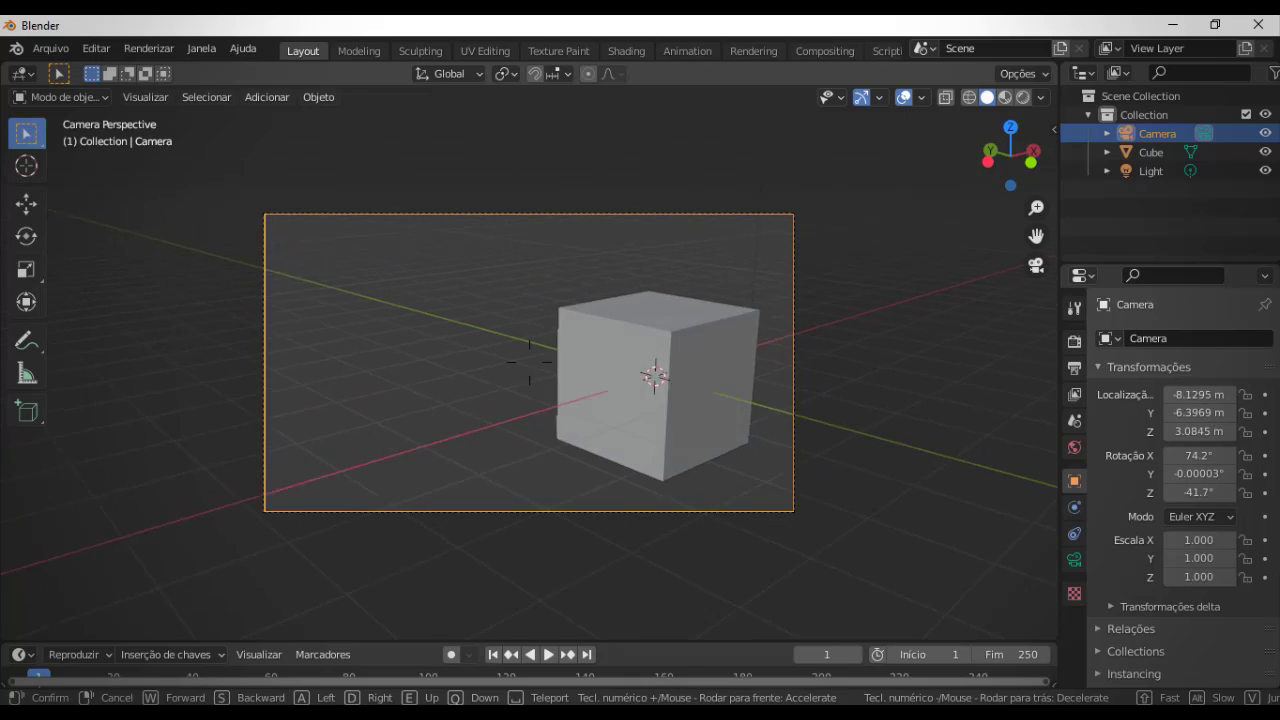
key("a")
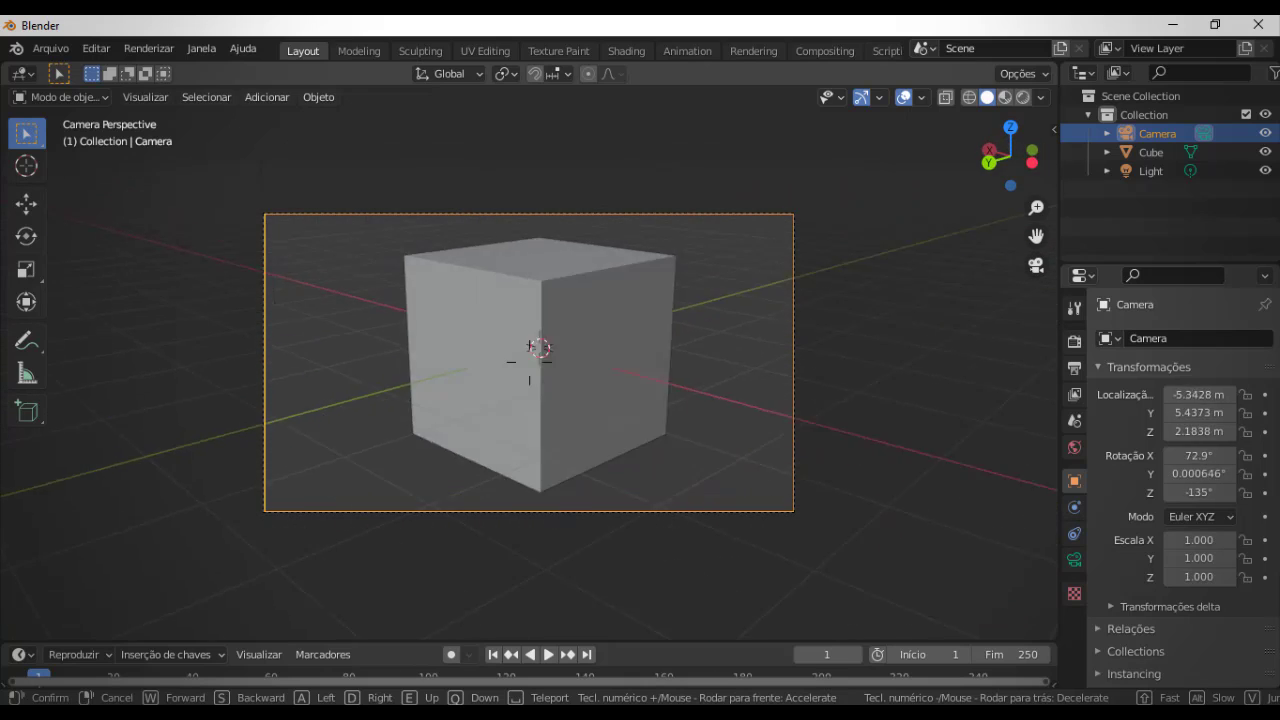
key("s")
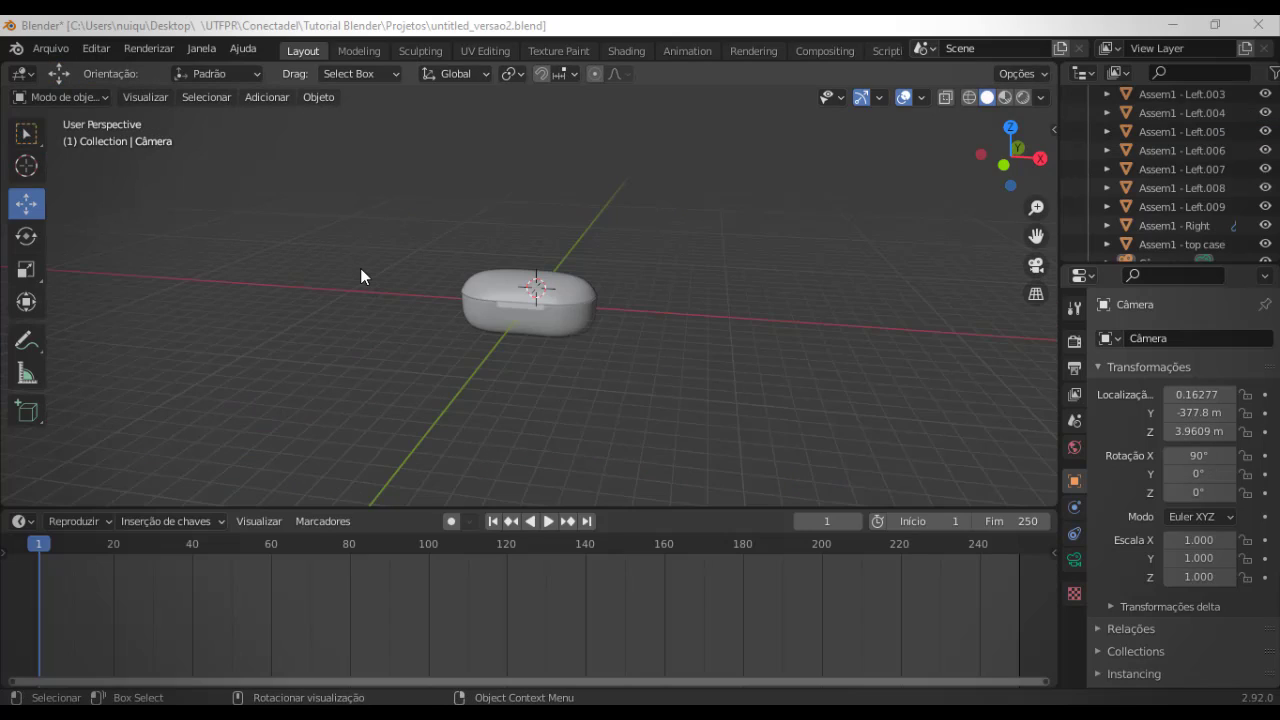
- Look up the View Navigation (Walk/Fly) shortcut in the keymap preferences by searching for "view nav"
left_click(96, 48)
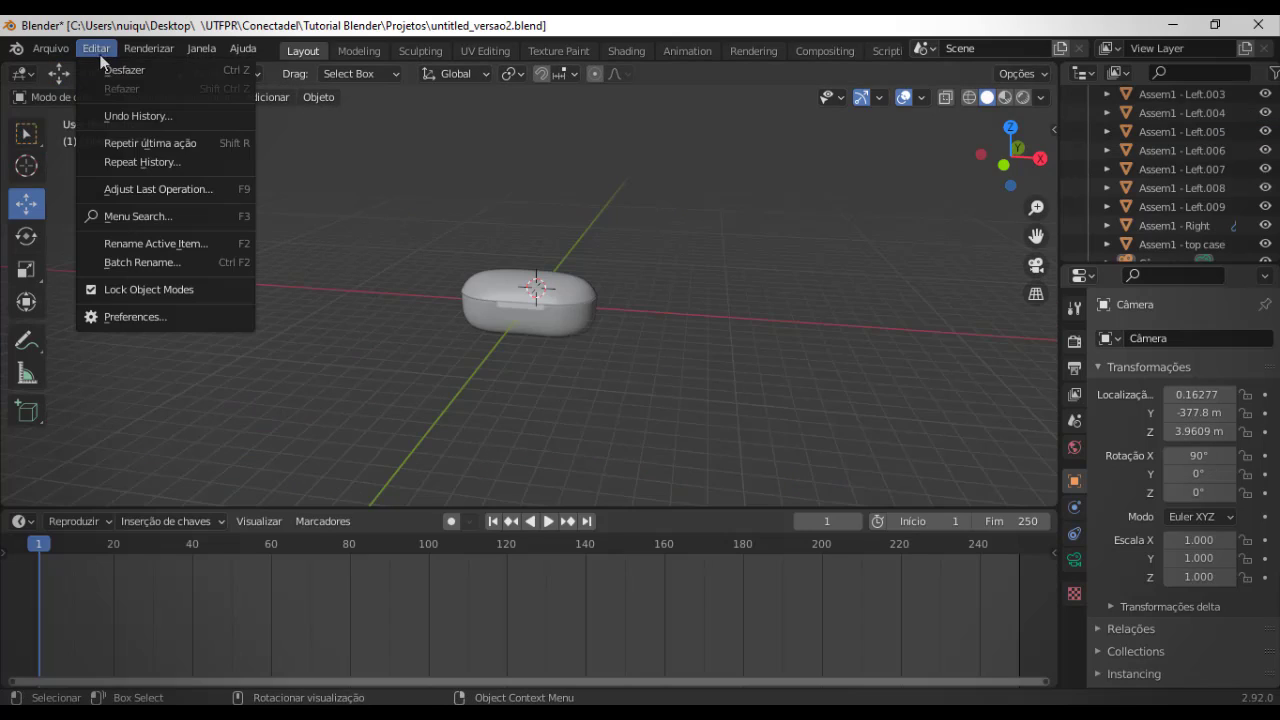
left_click(194, 316)
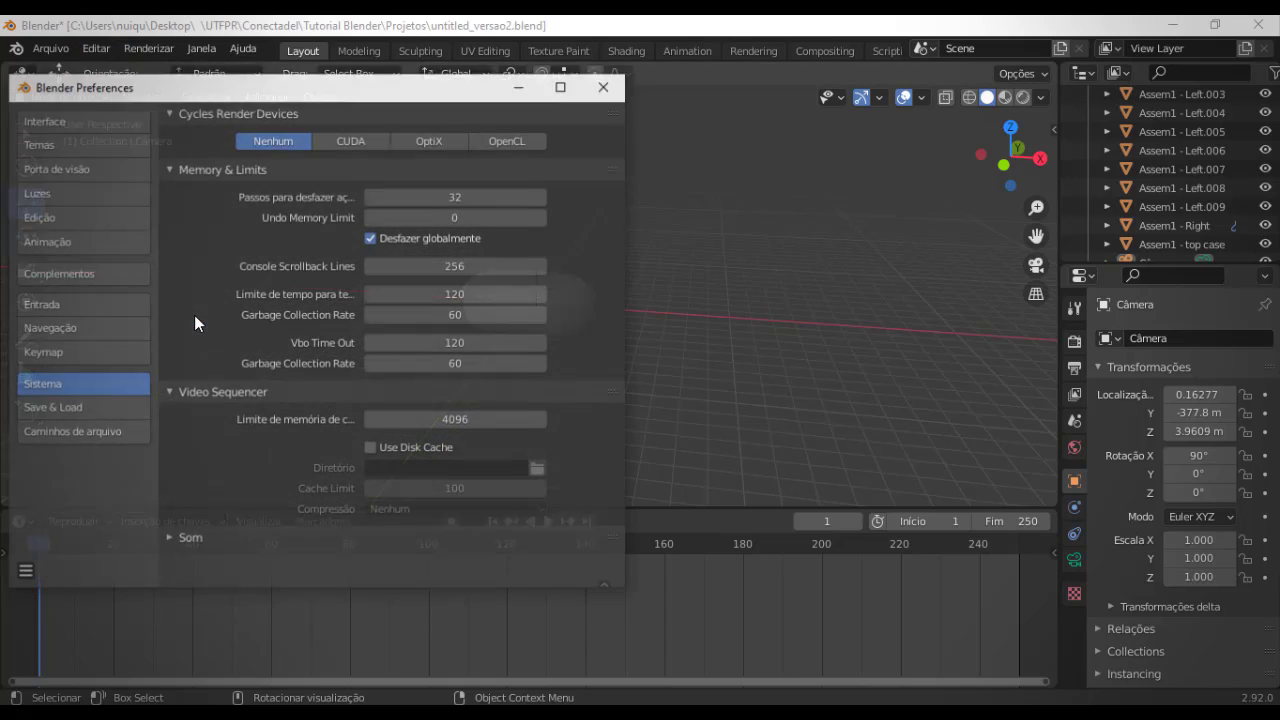
left_click(109, 356)
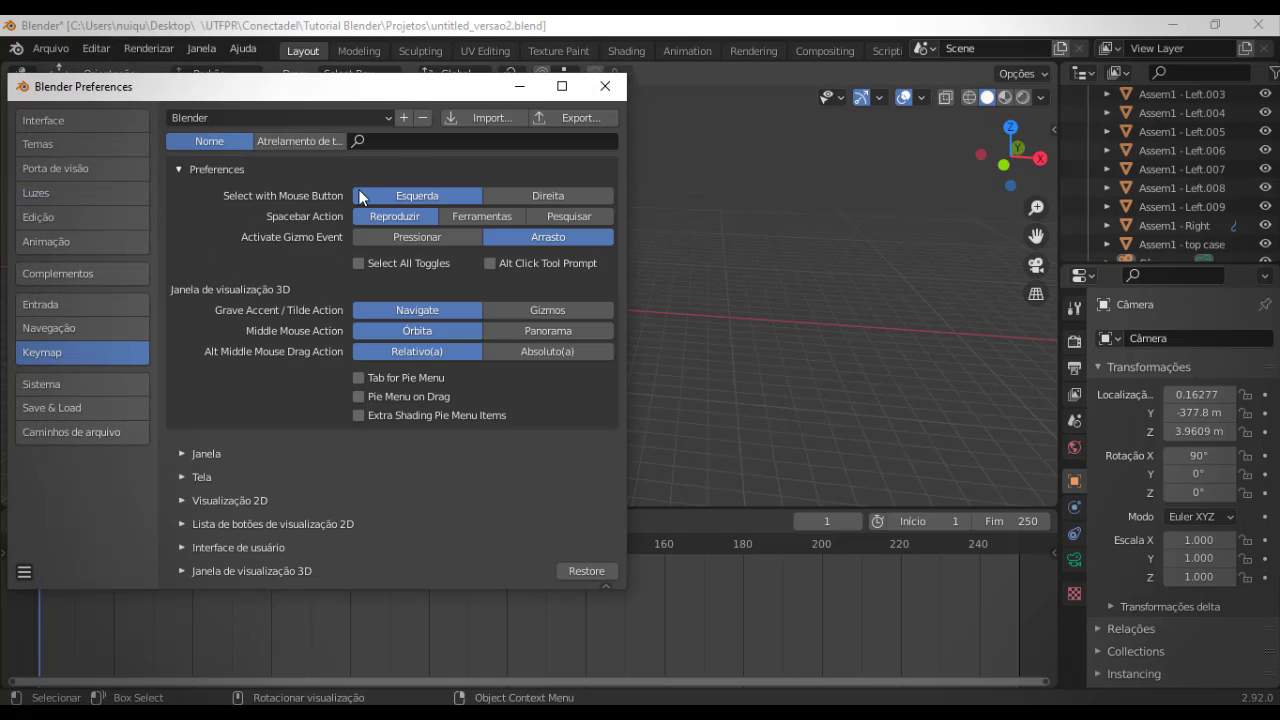
left_click(408, 143)
type("v")
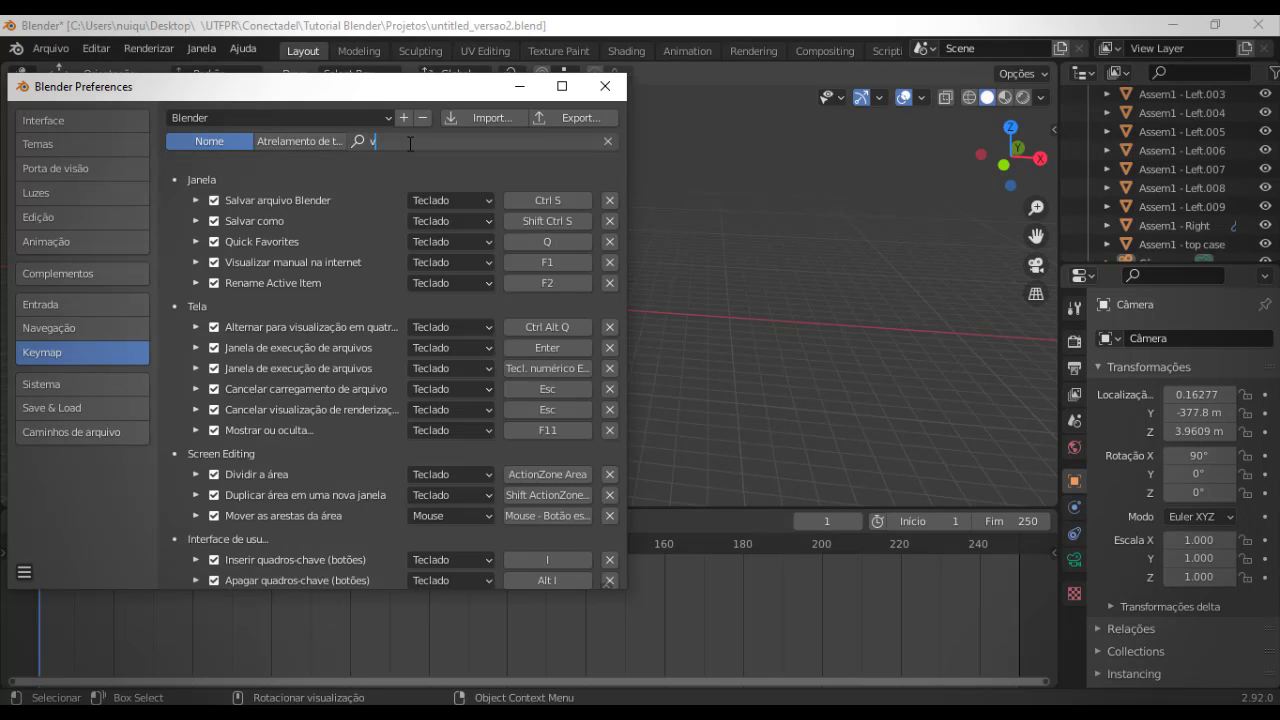
type("iew nav")
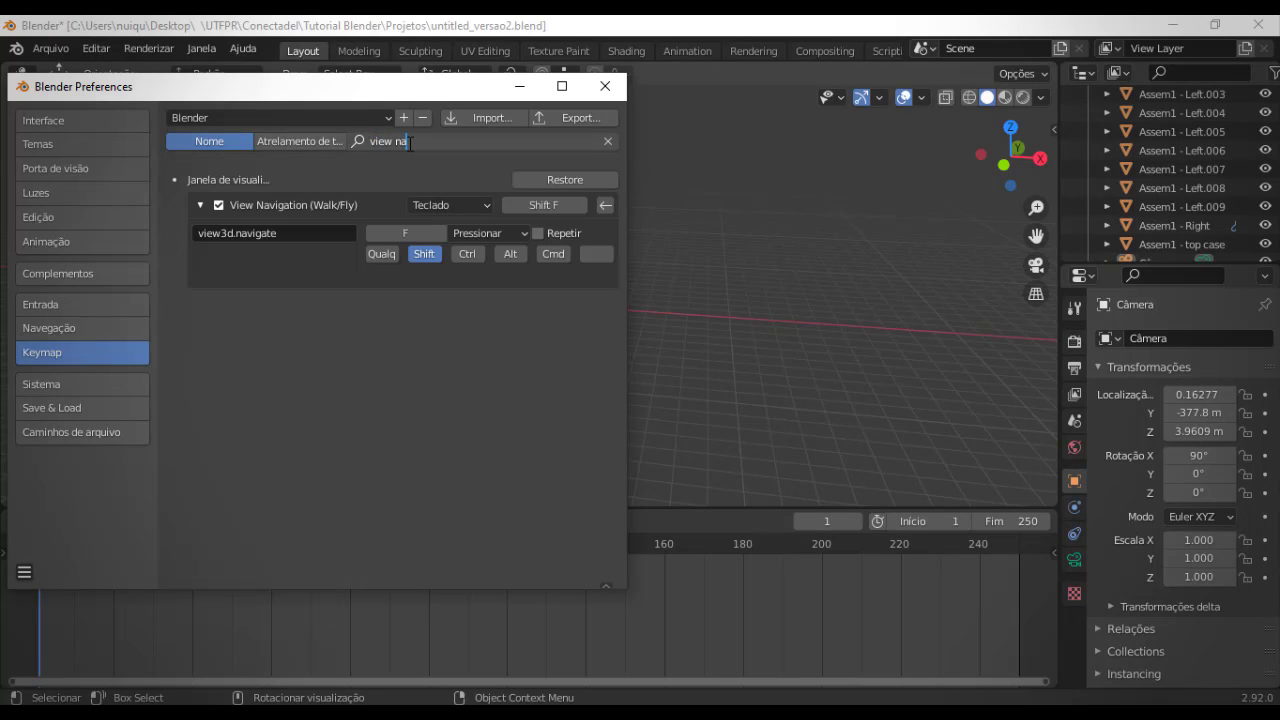
left_click(200, 204)
left_click(200, 201)
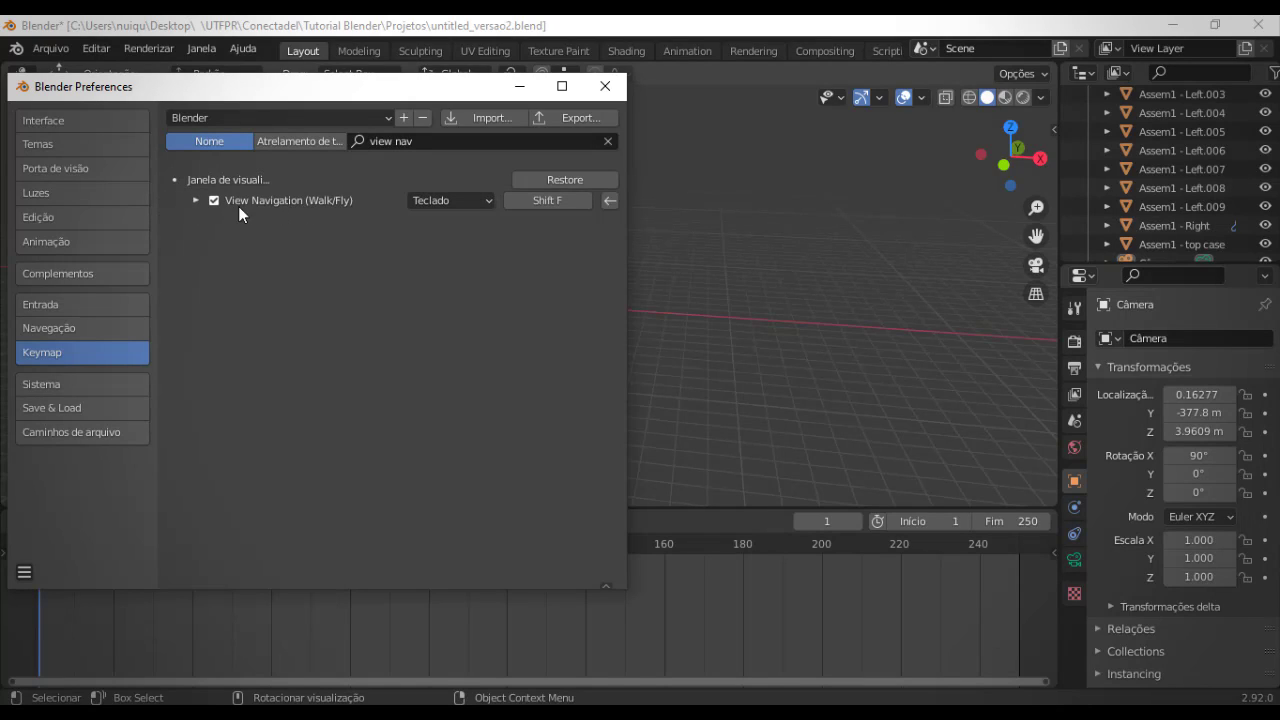
left_click(213, 201)
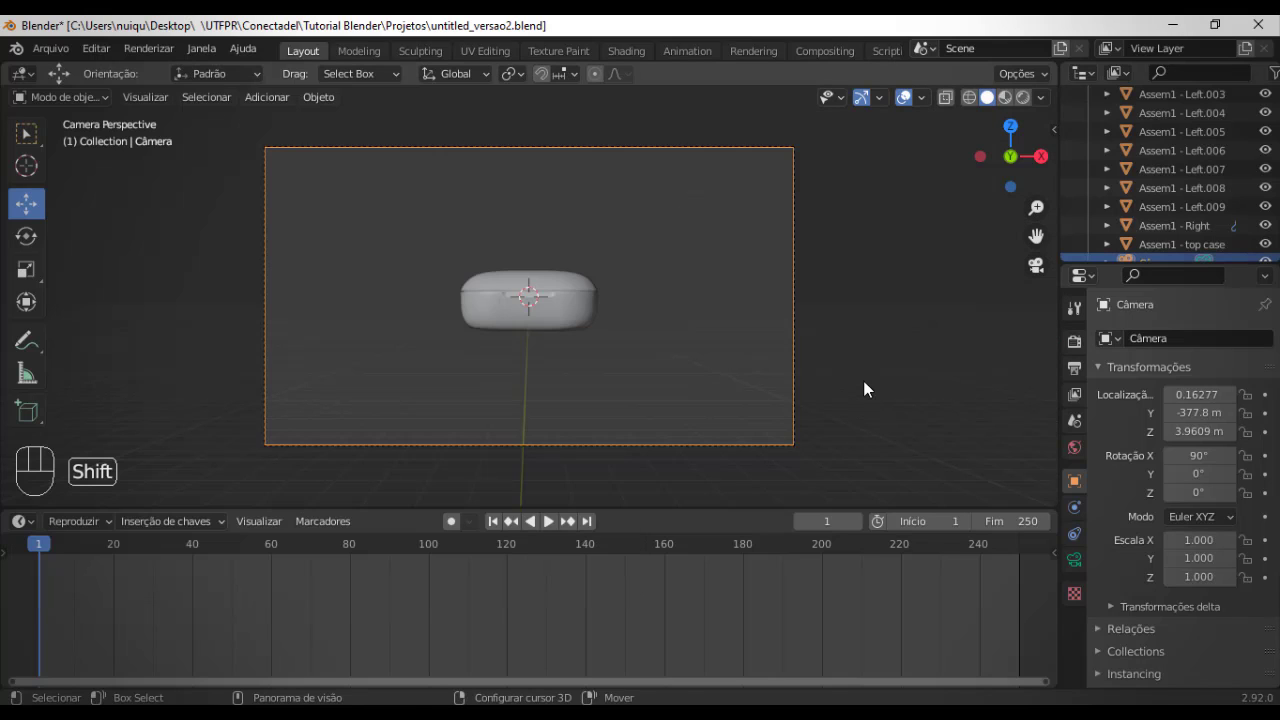
- Try flying the camera around the closed earbud case in camera view using walk navigation
key("shift+f")
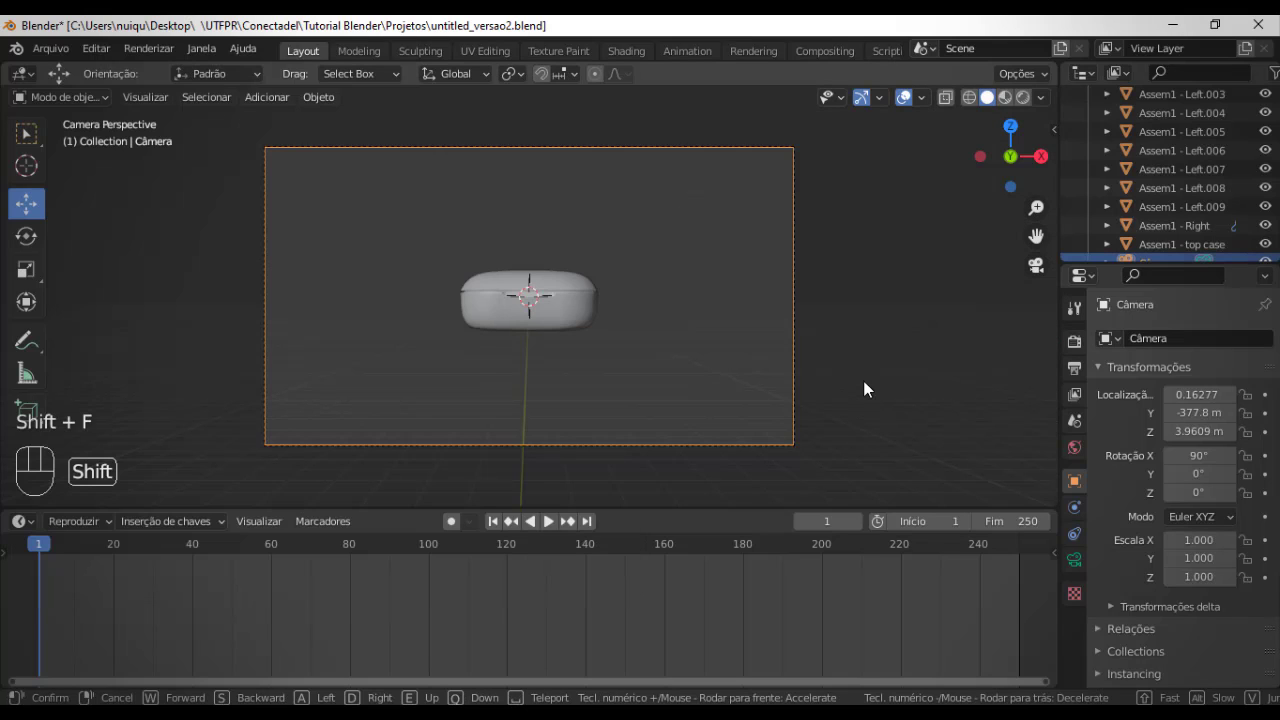
key("shift+w")
key("shift+a")
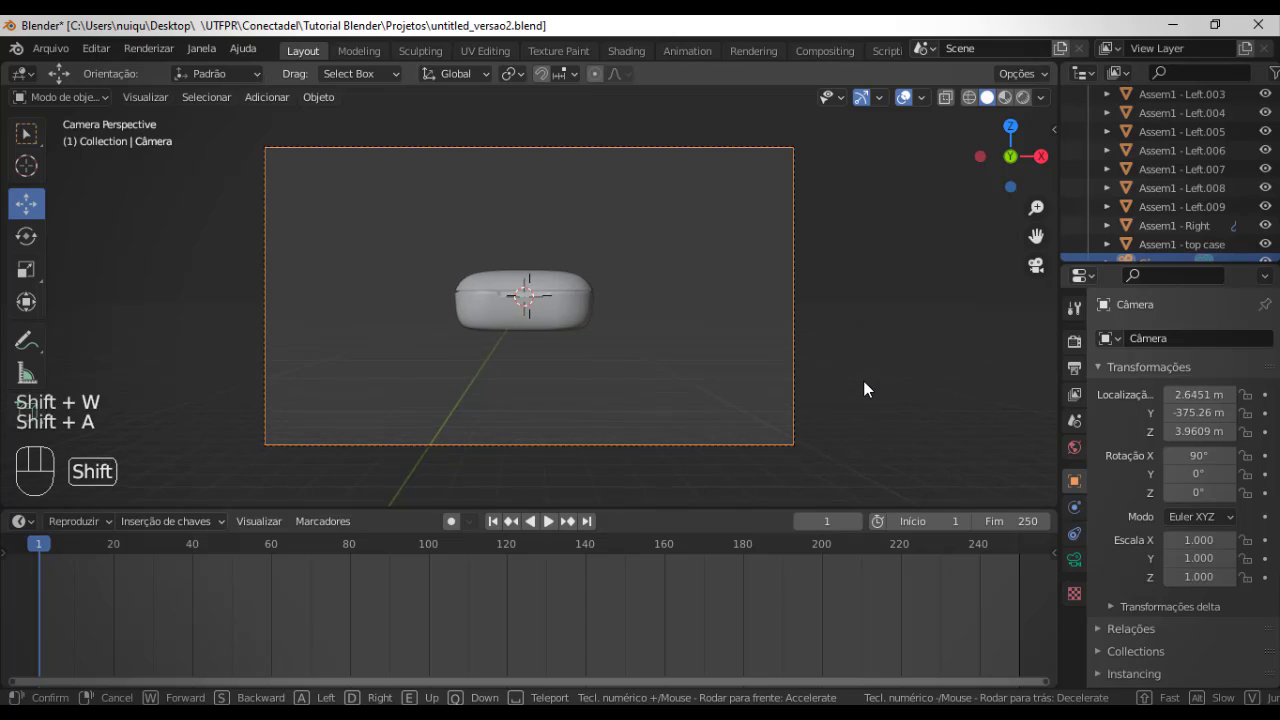
key("shift+s")
key("shift+d")
key("shift+w")
key("shift+a")
key("shift+s")
key("shift+d")
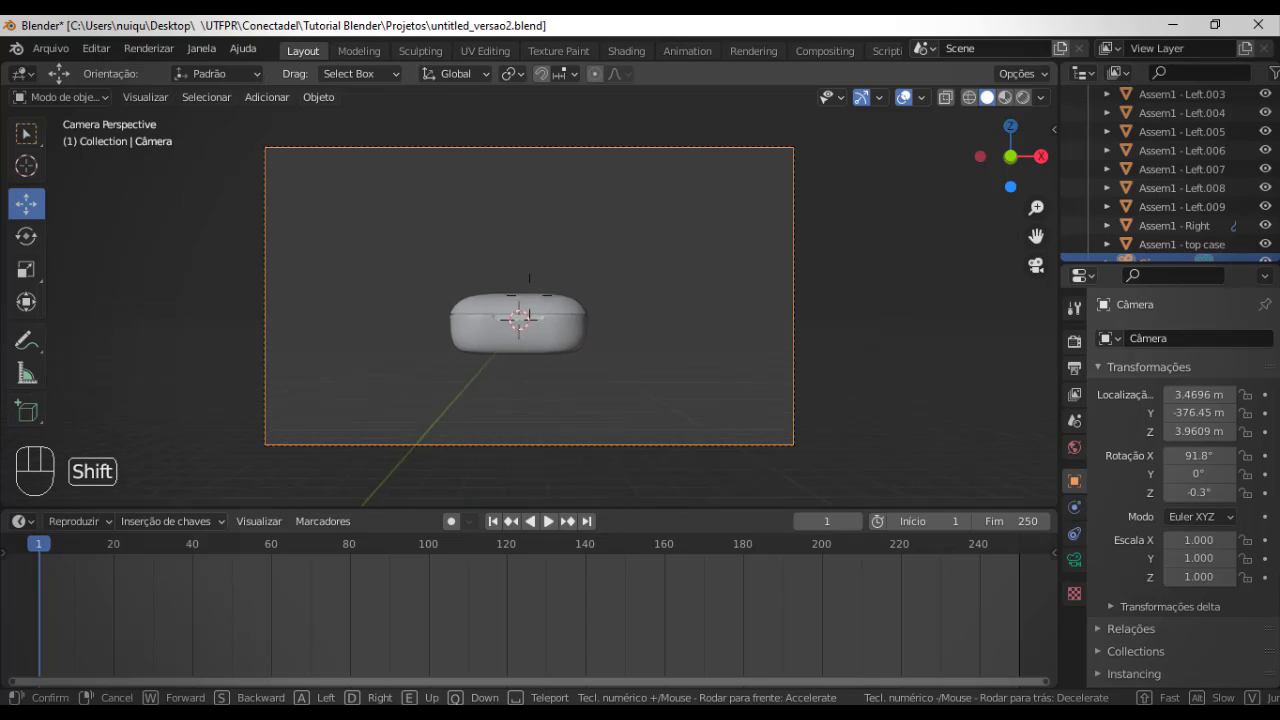
key("shift+d")
key("shift+d")
key("shift+d")
key("shift+s")
key("shift+a")
key("shift+a")
key("shift+a")
key("shift+d")
key("shift+a")
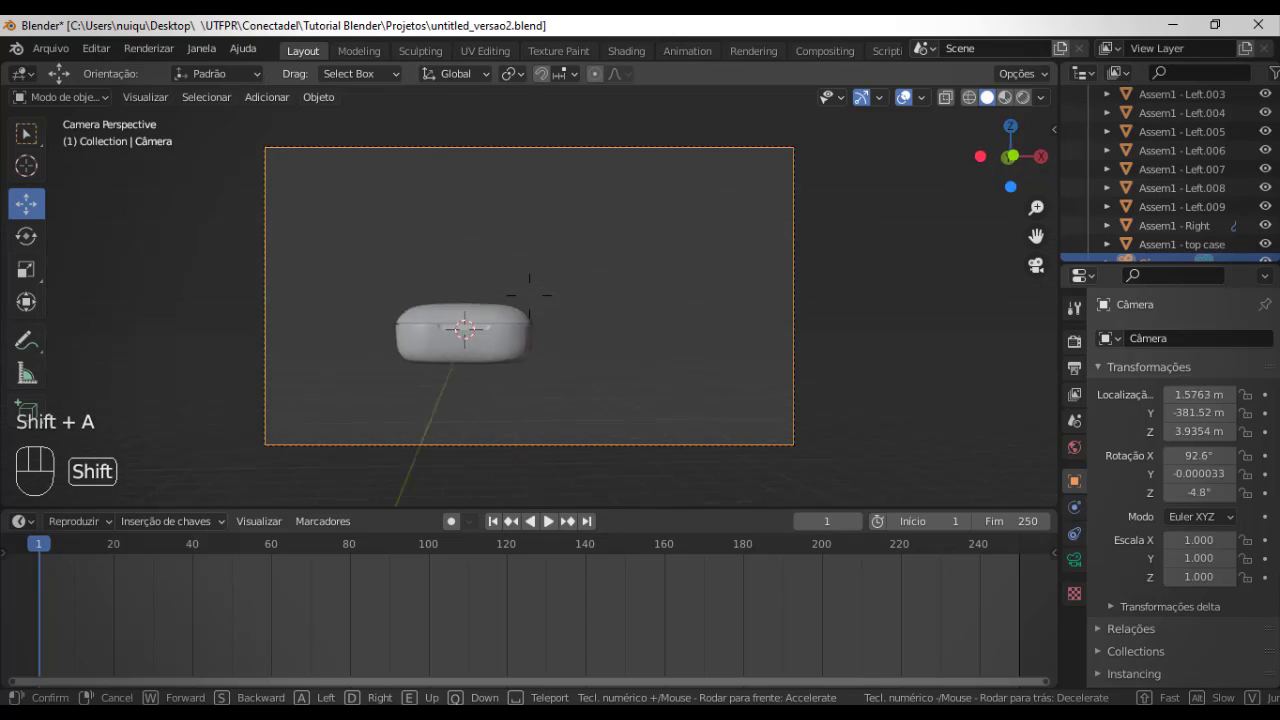
key("shift+a")
key("shift+a")
key("shift+d")
key("shift+s")
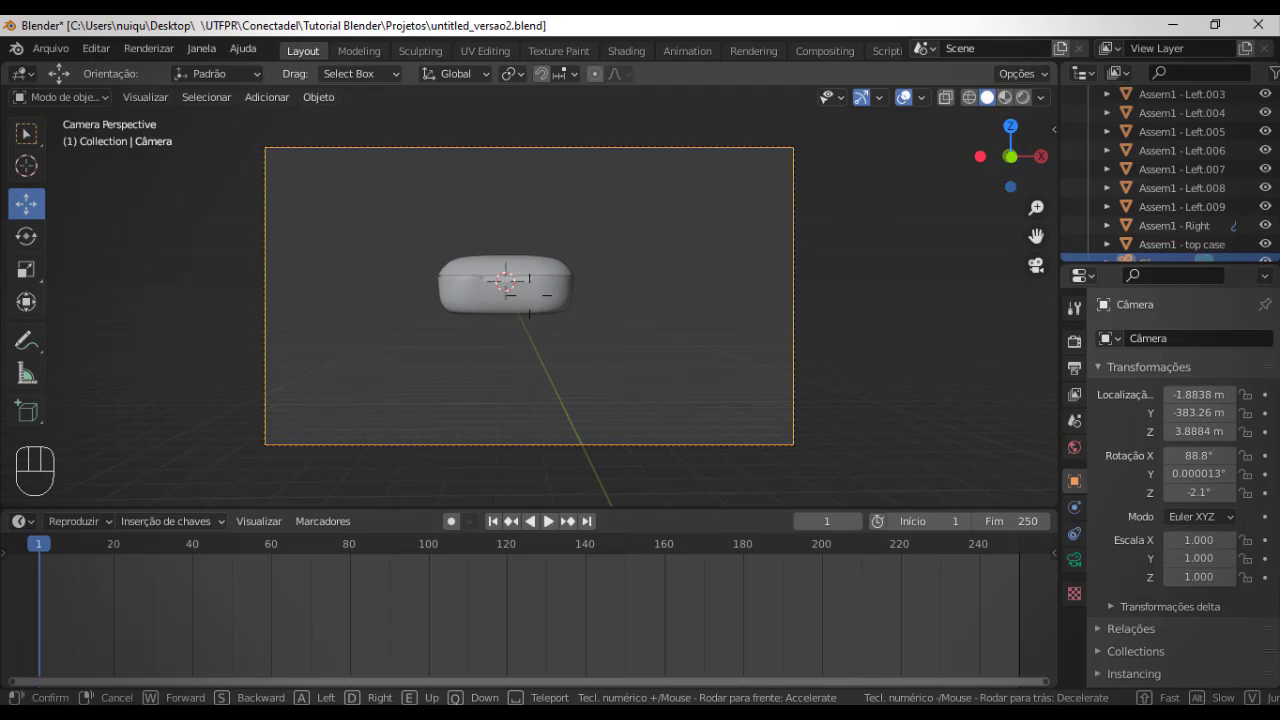
key("Escape")
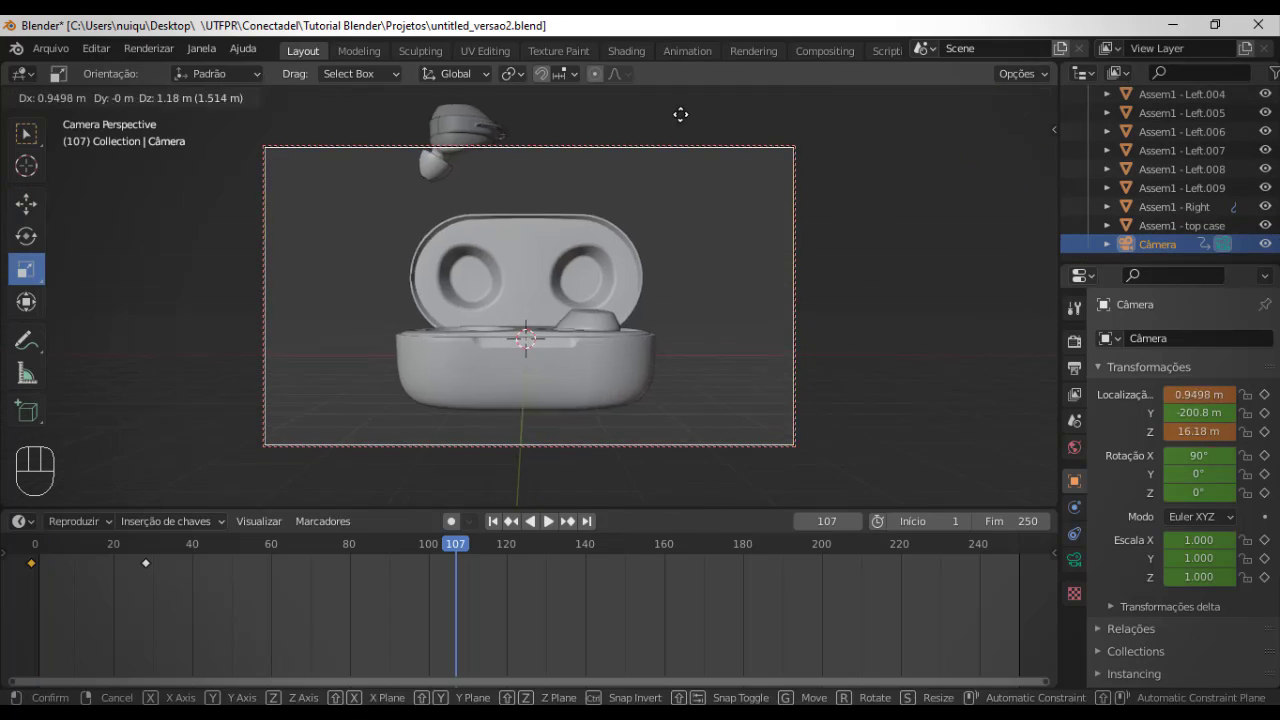
- Scrub the timeline from frame 41 to 102 and onward to review the camera's movement toward the exploded earbud
left_click_drag(443, 543, 418, 564)
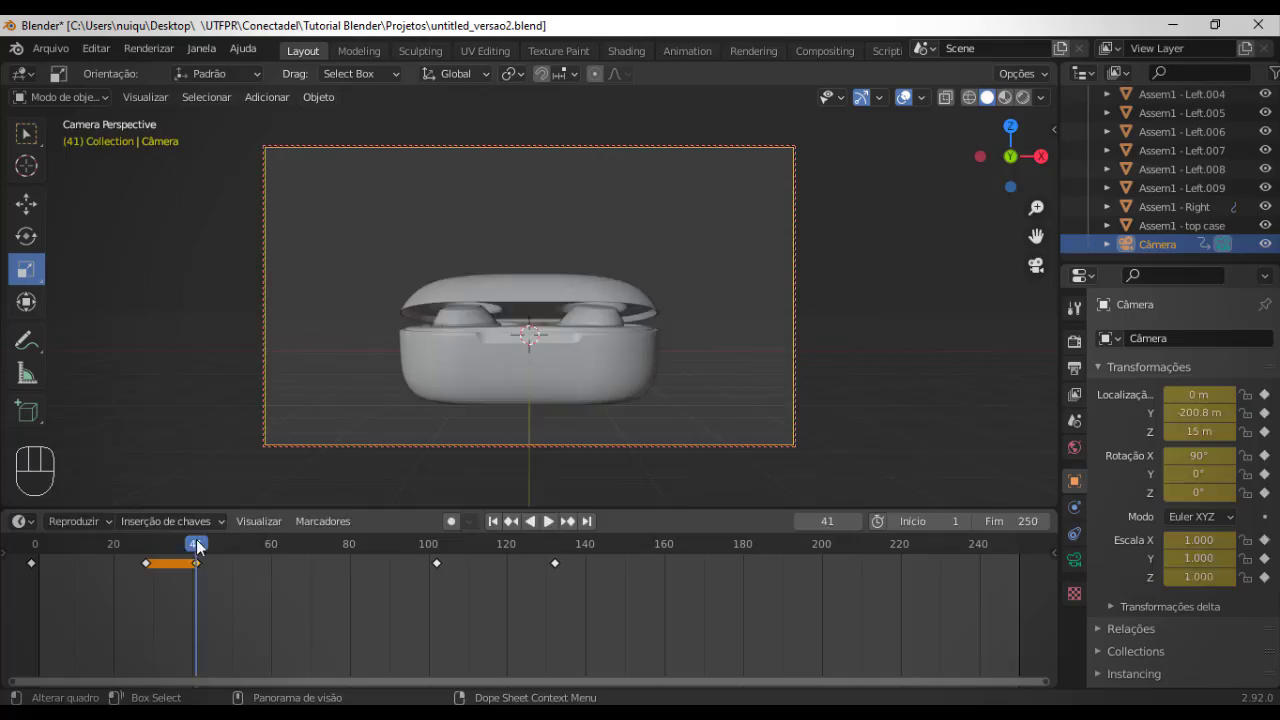
left_click_drag(196, 543, 439, 530)
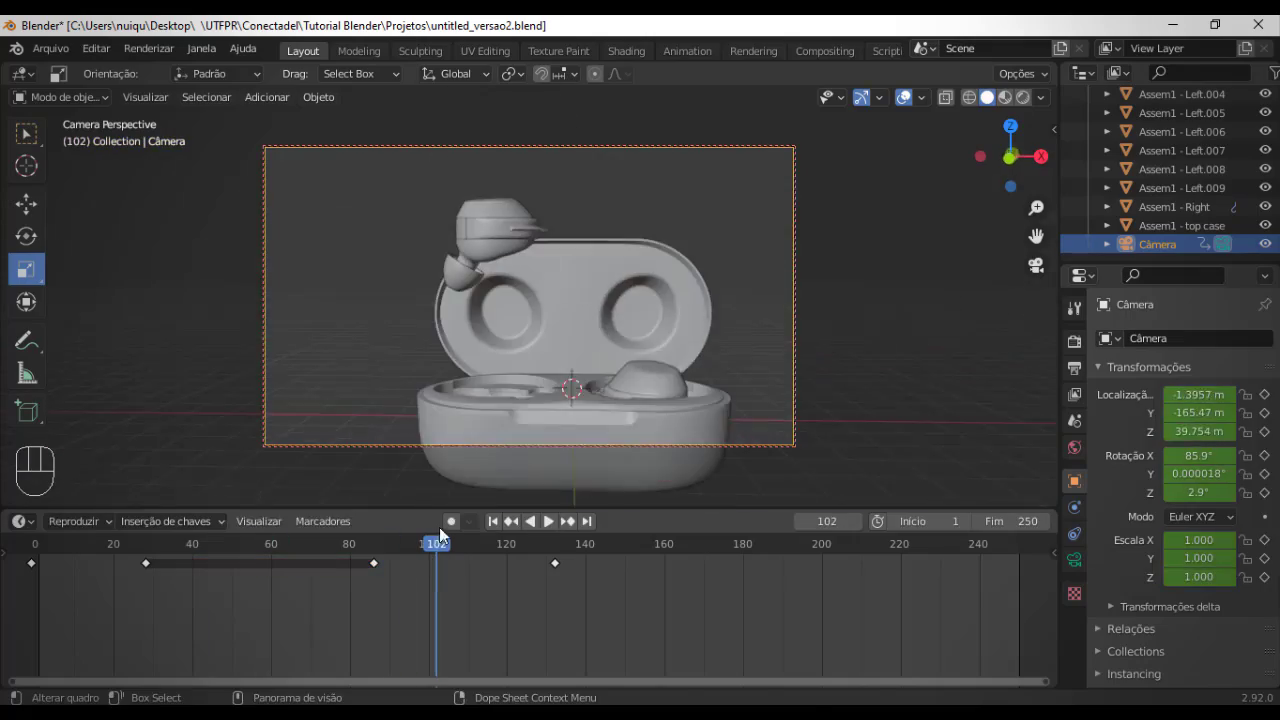
left_click(527, 548)
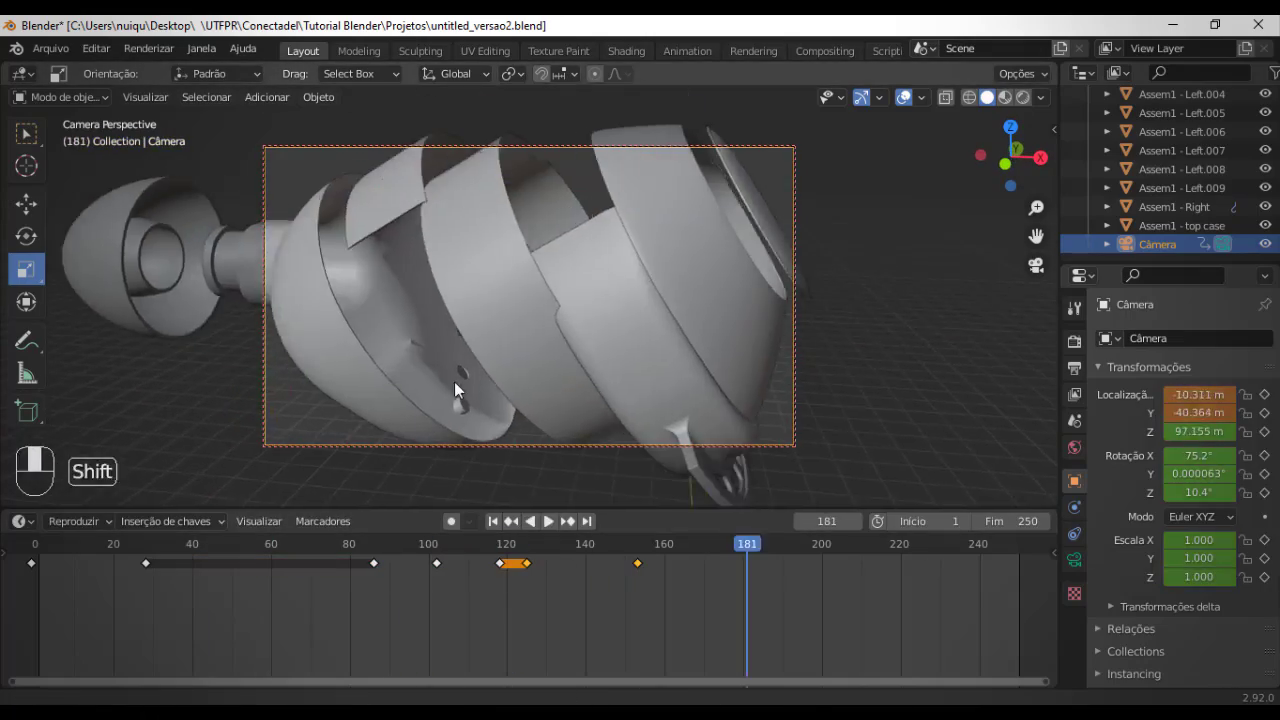
left_click_drag(860, 550, 1006, 548)
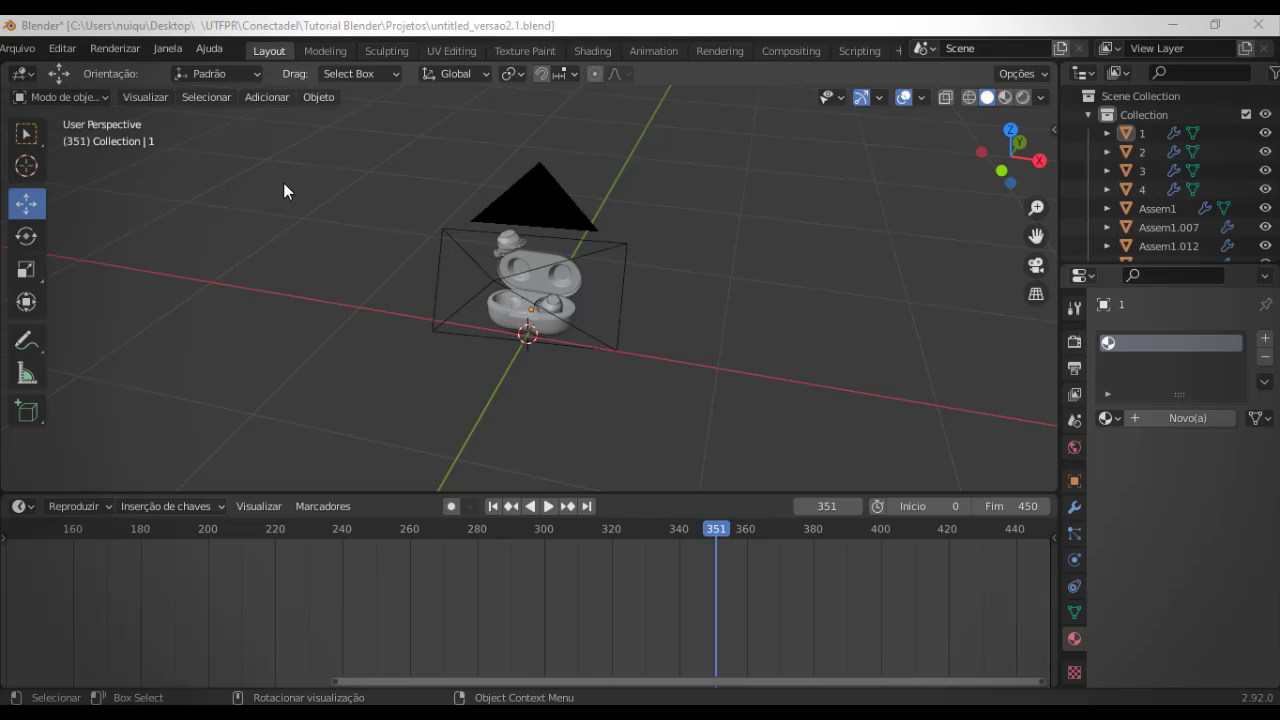
- Add a 2 m mesh plane beneath the open earbud case
left_click(268, 97)
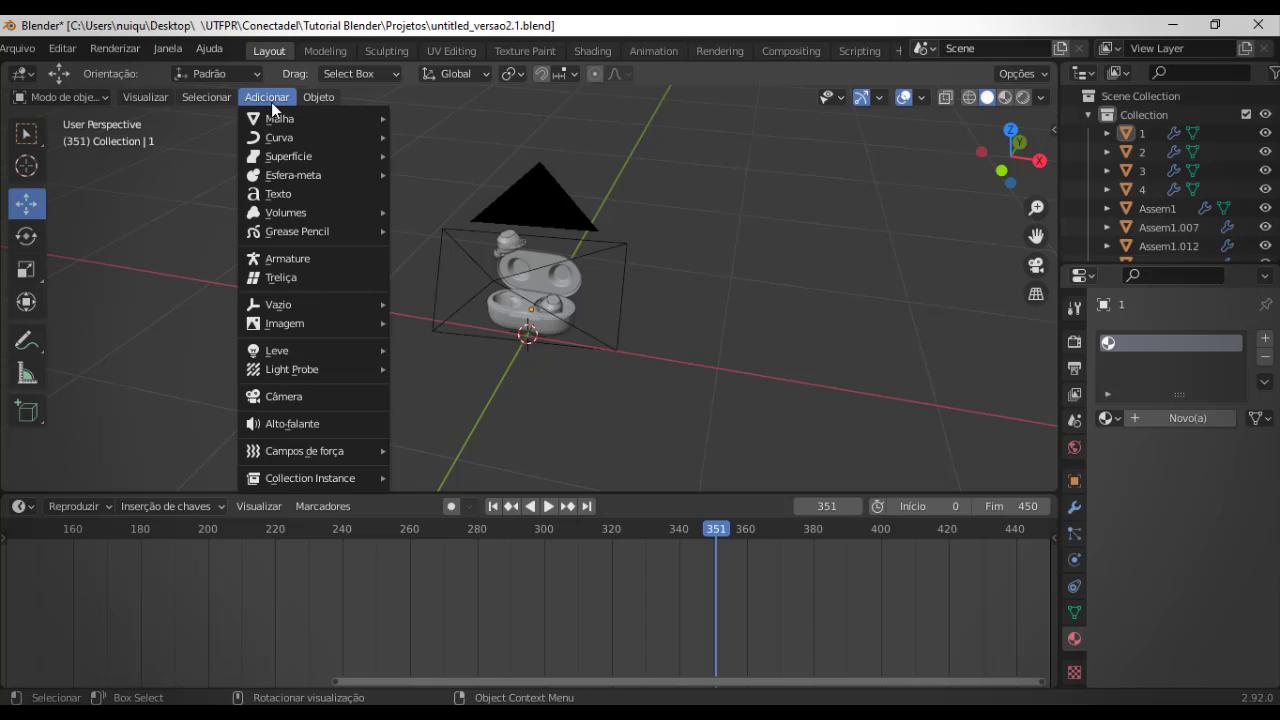
mouse_move(284, 125)
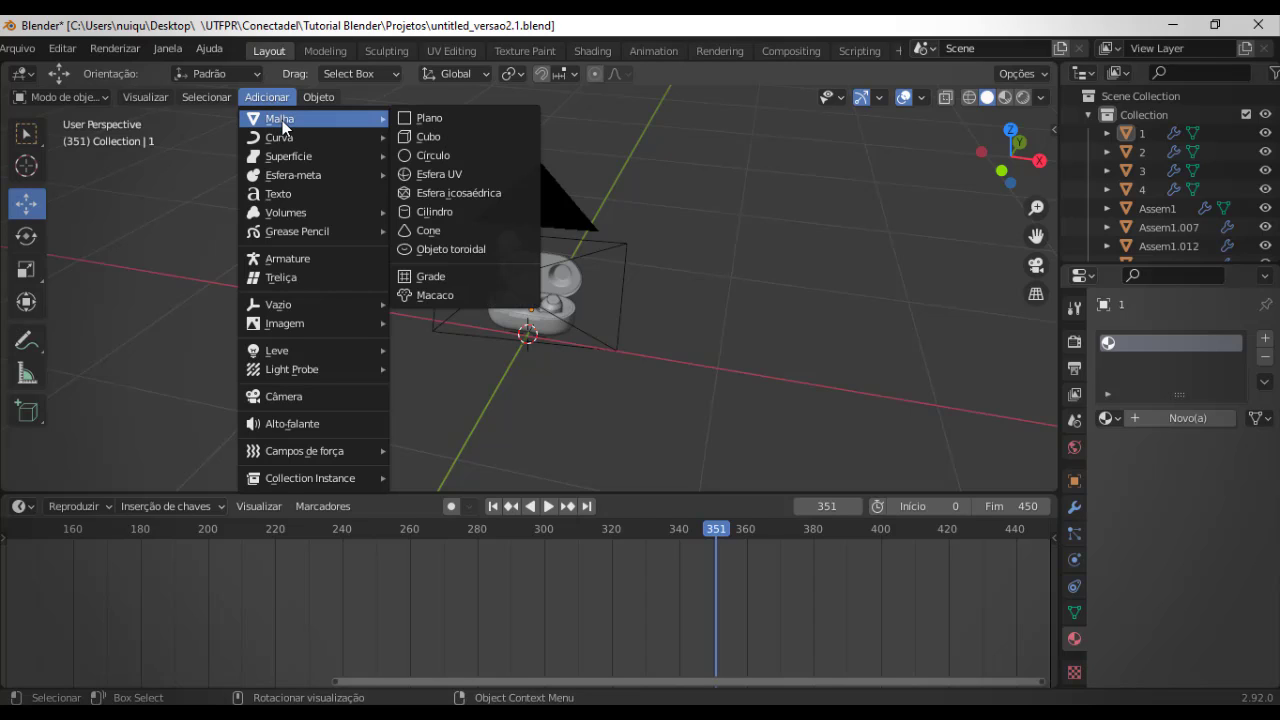
left_click(429, 118)
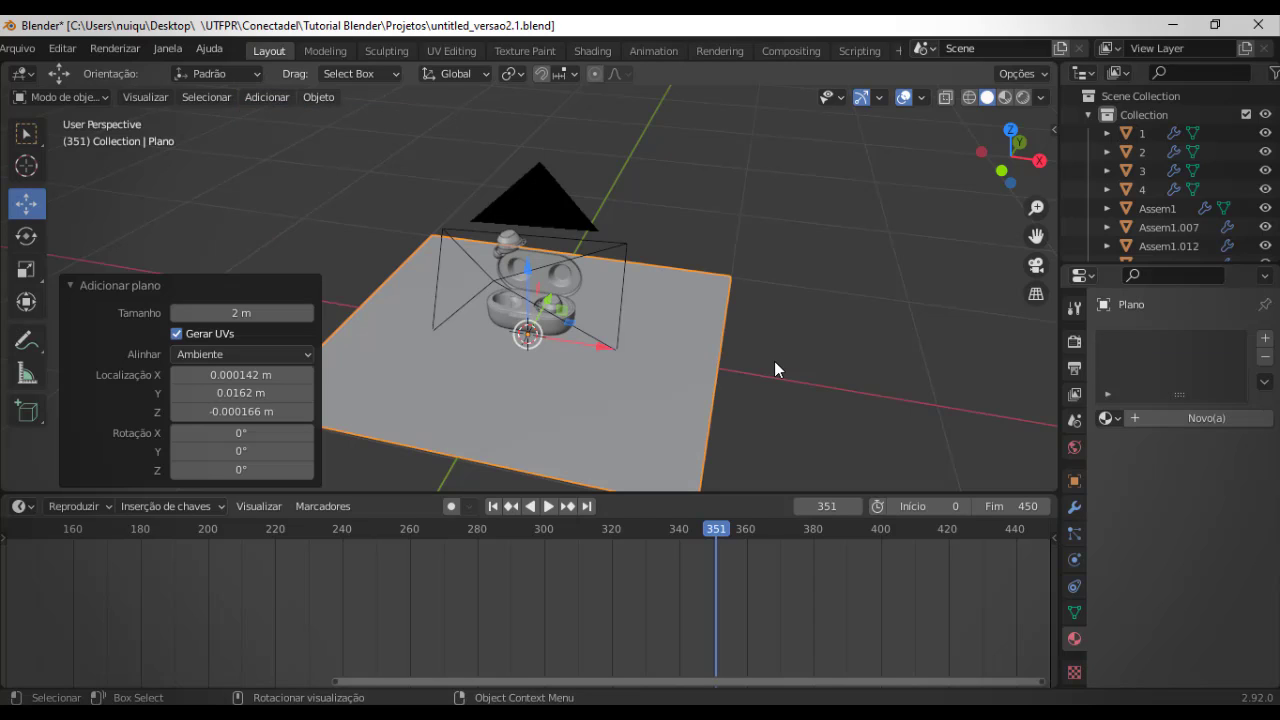
middle_click_drag(731, 371, 594, 362)
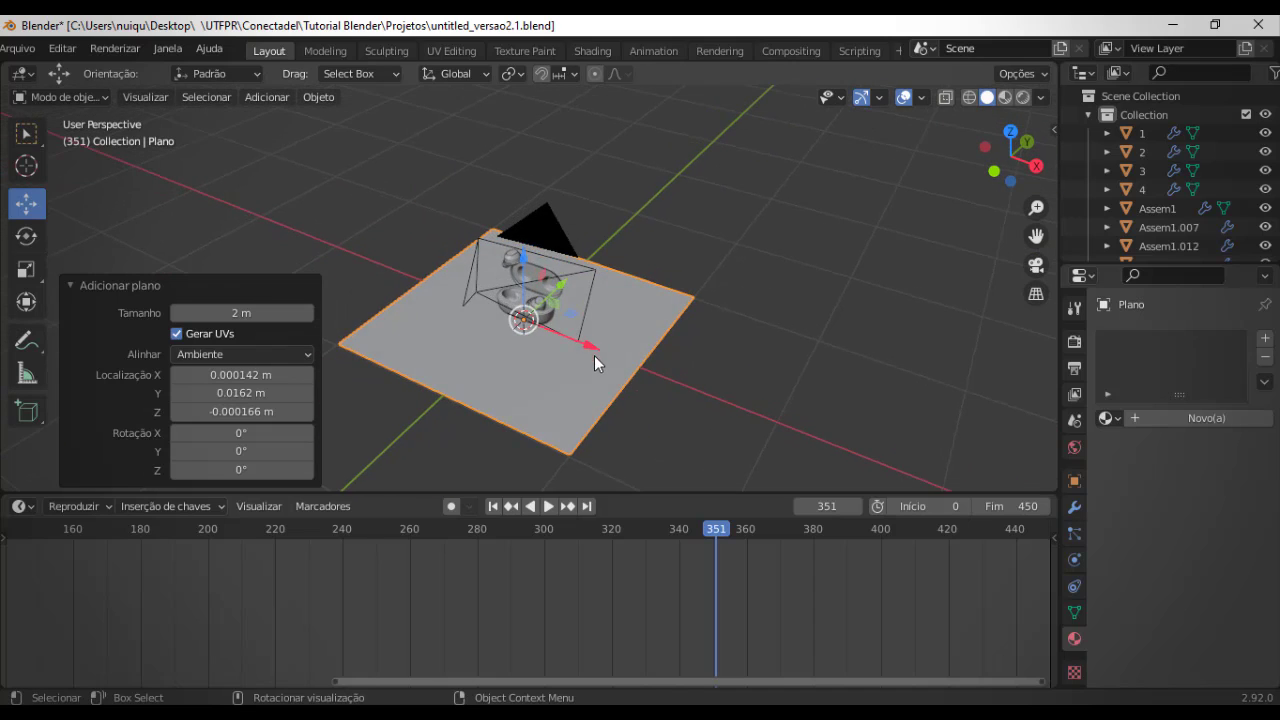
scroll(556, 378, "down", 2)
scroll(554, 378, "up", 2)
left_click(640, 324)
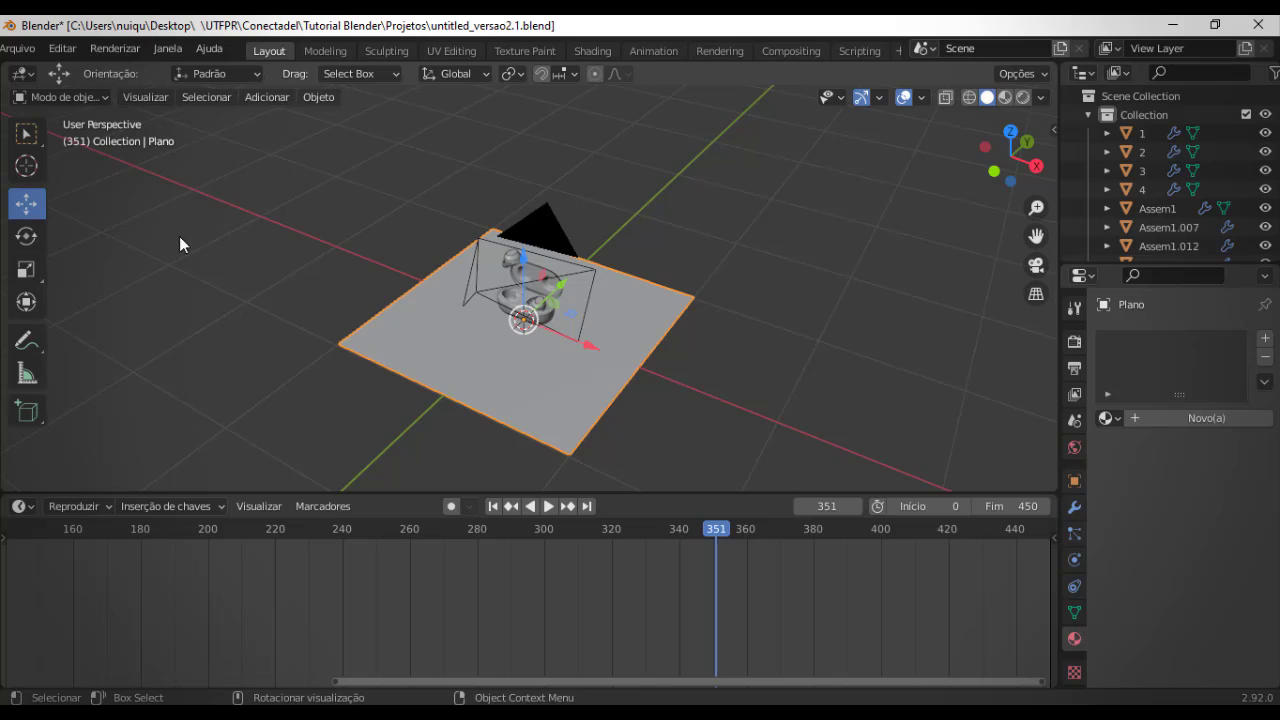
- Scale the plane by about 2.32 along both X and Y to make a larger floor
left_click(26, 269)
left_click_drag(590, 346, 681, 385)
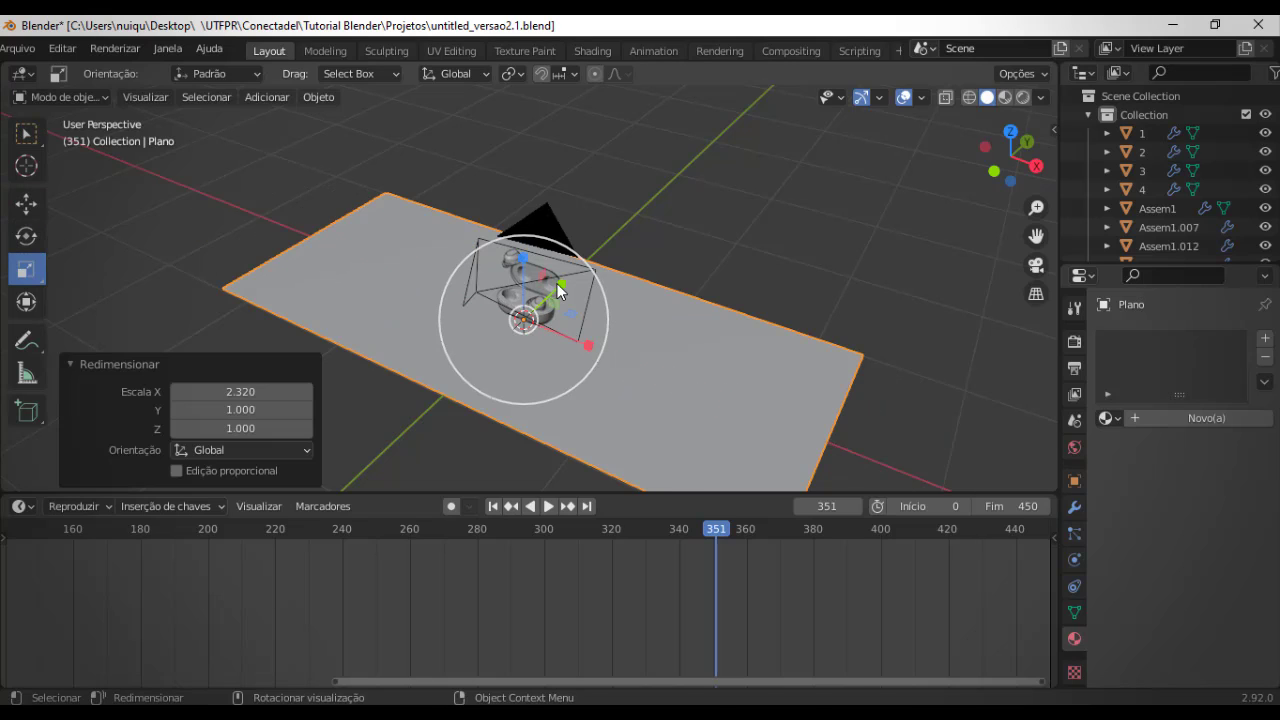
key("s")
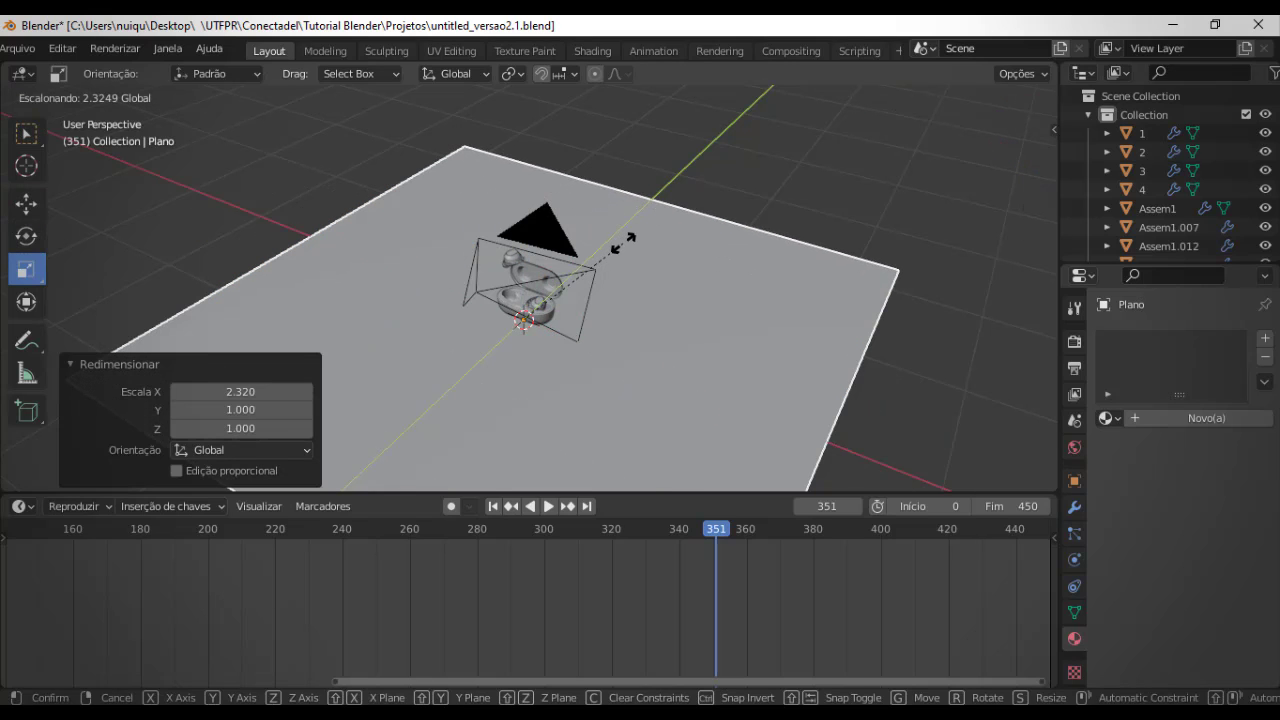
left_click(623, 243)
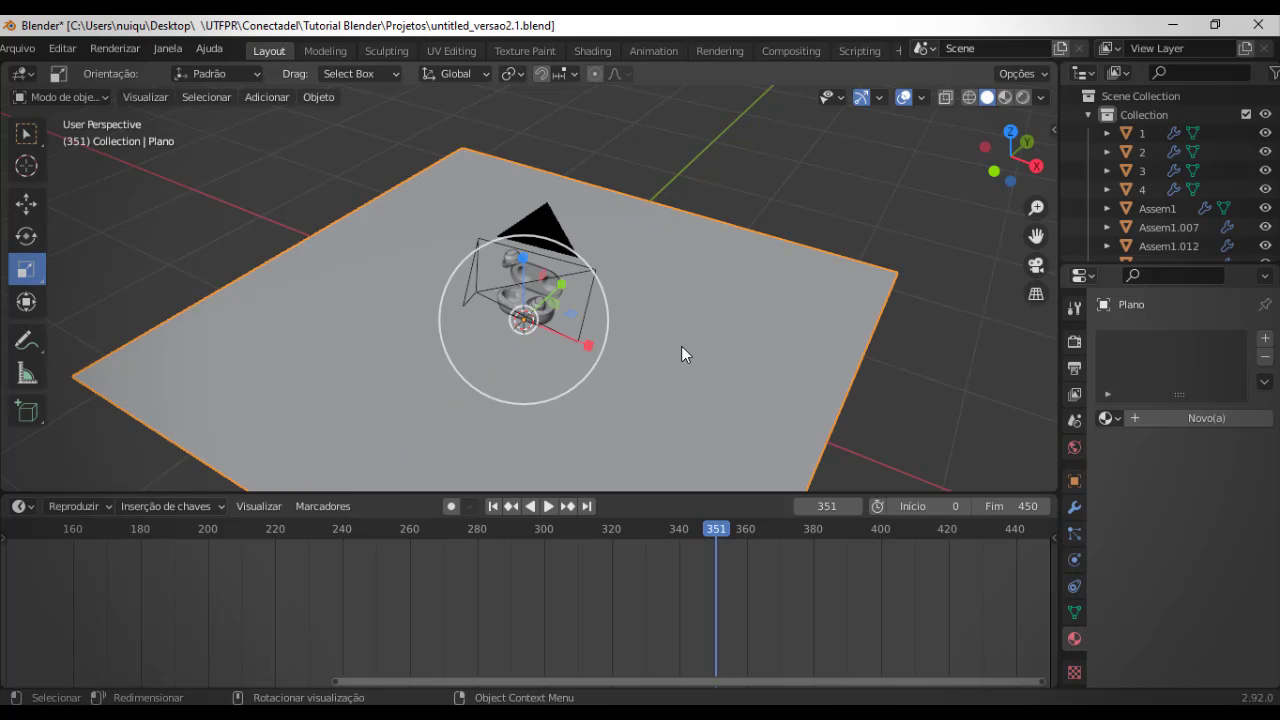
left_click(734, 176)
left_click(701, 266)
- In Edit Mode, extrude the plane's edge behind the earbud case upward along Z to form a backdrop wall
left_click(42, 99)
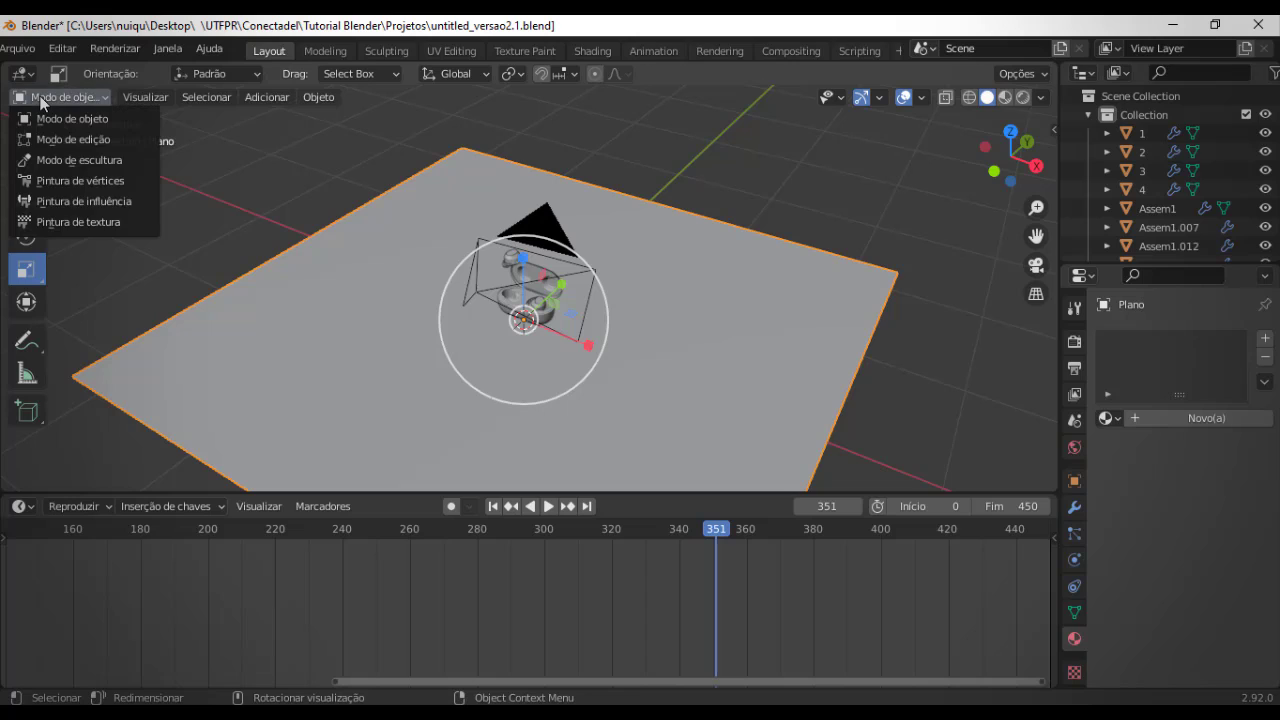
left_click(125, 133)
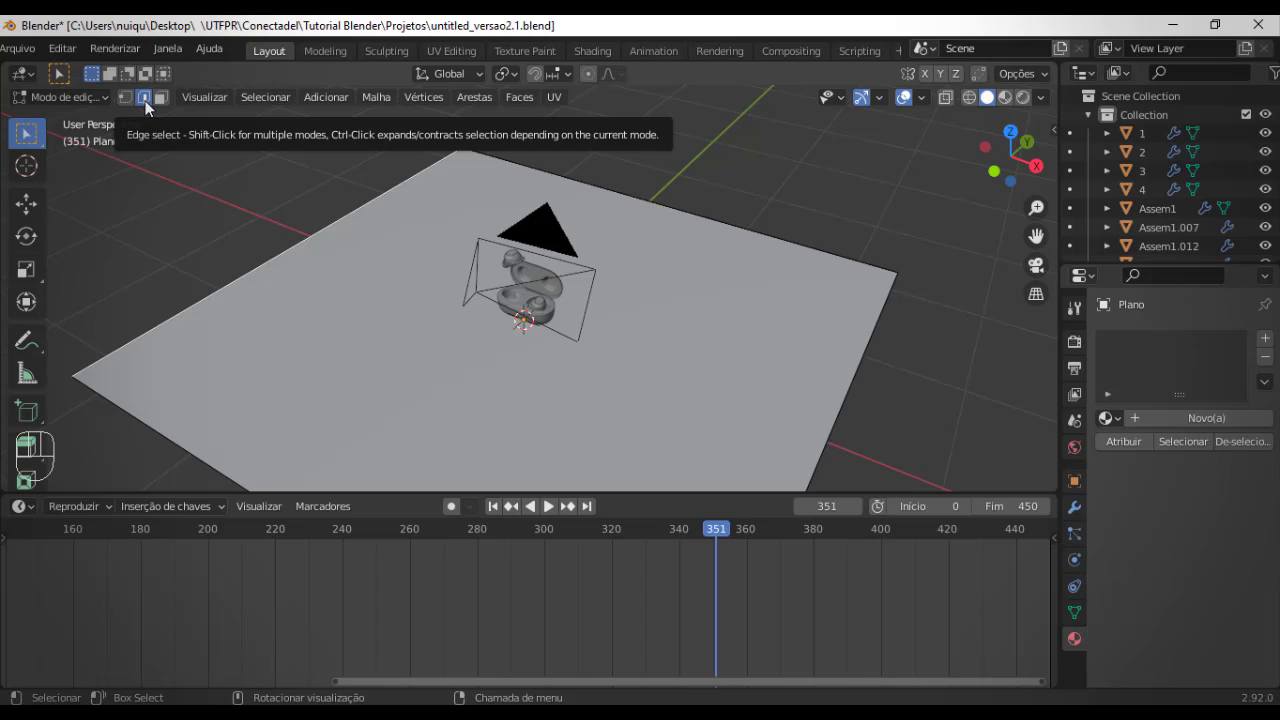
left_click(632, 197)
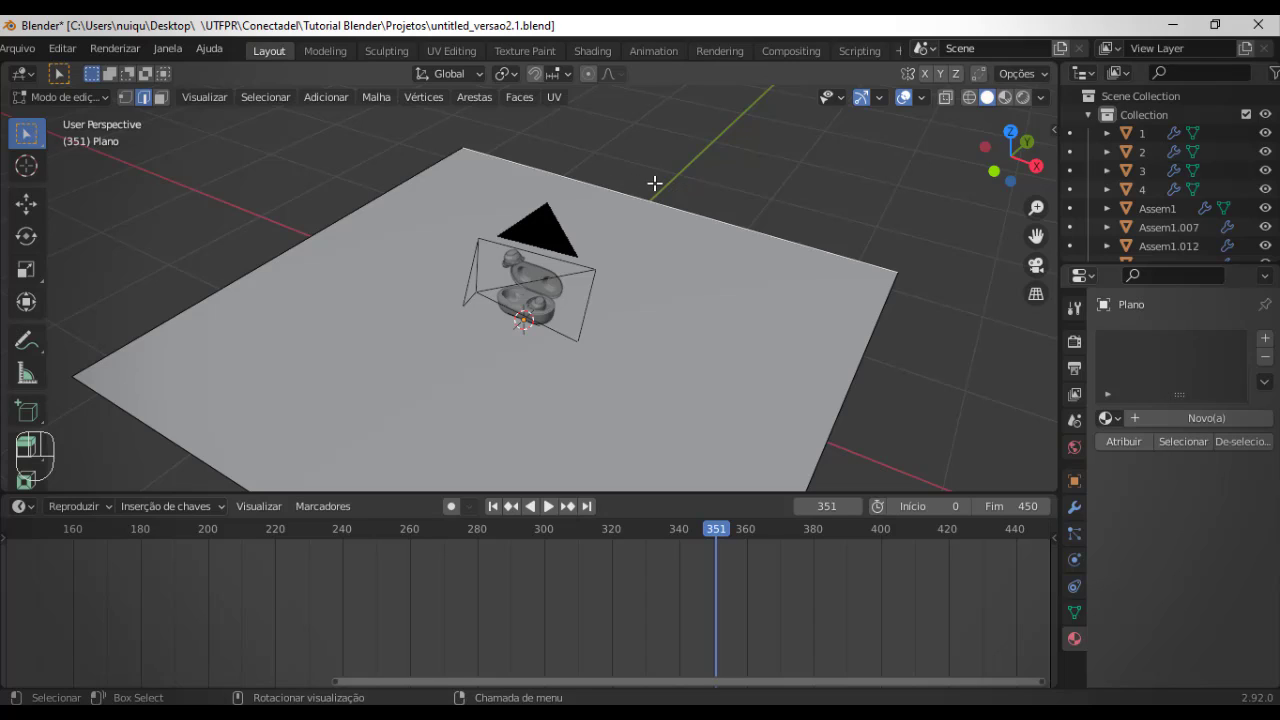
scroll(654, 183, "down", 1)
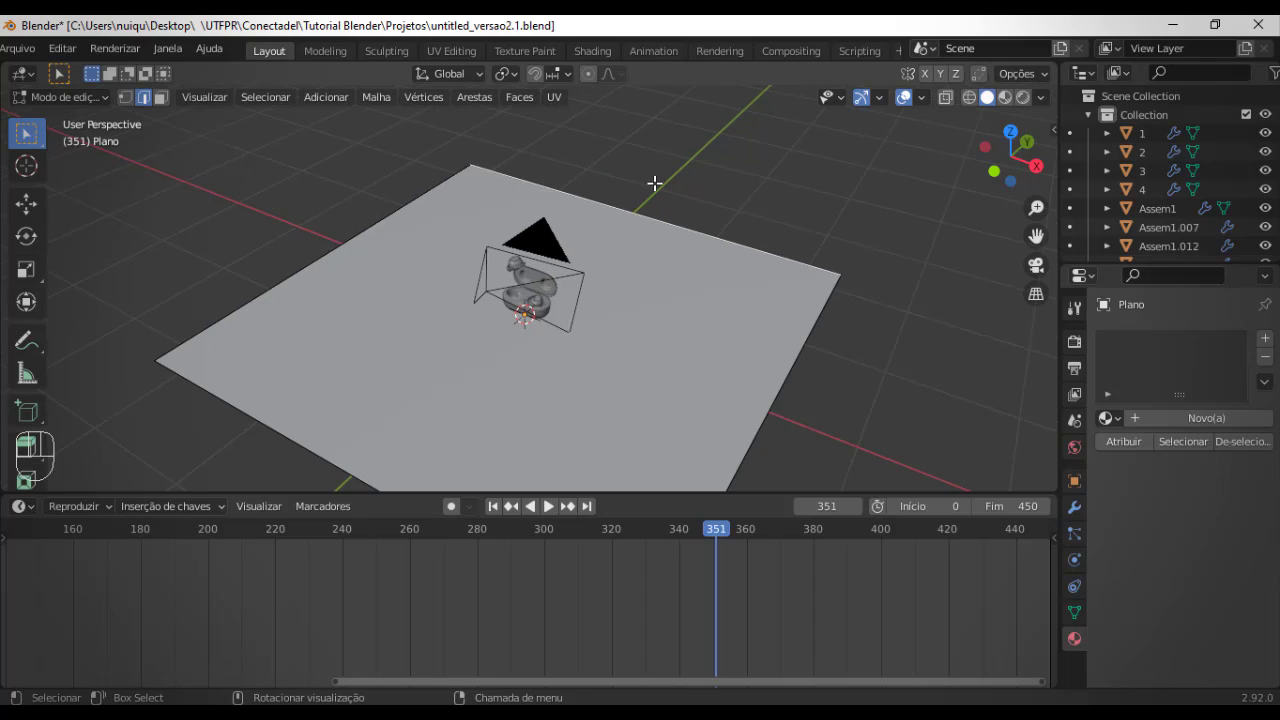
key("e")
key("z")
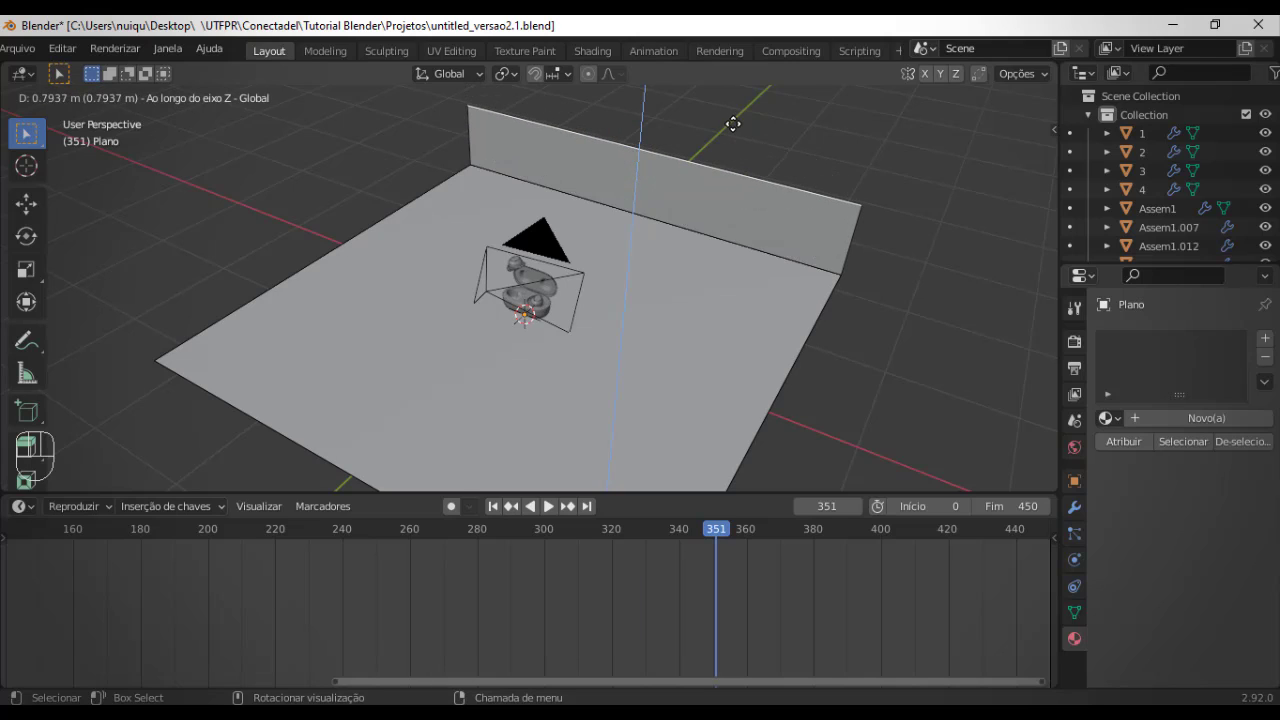
left_click(697, 257)
middle_click_drag(686, 374, 586, 323)
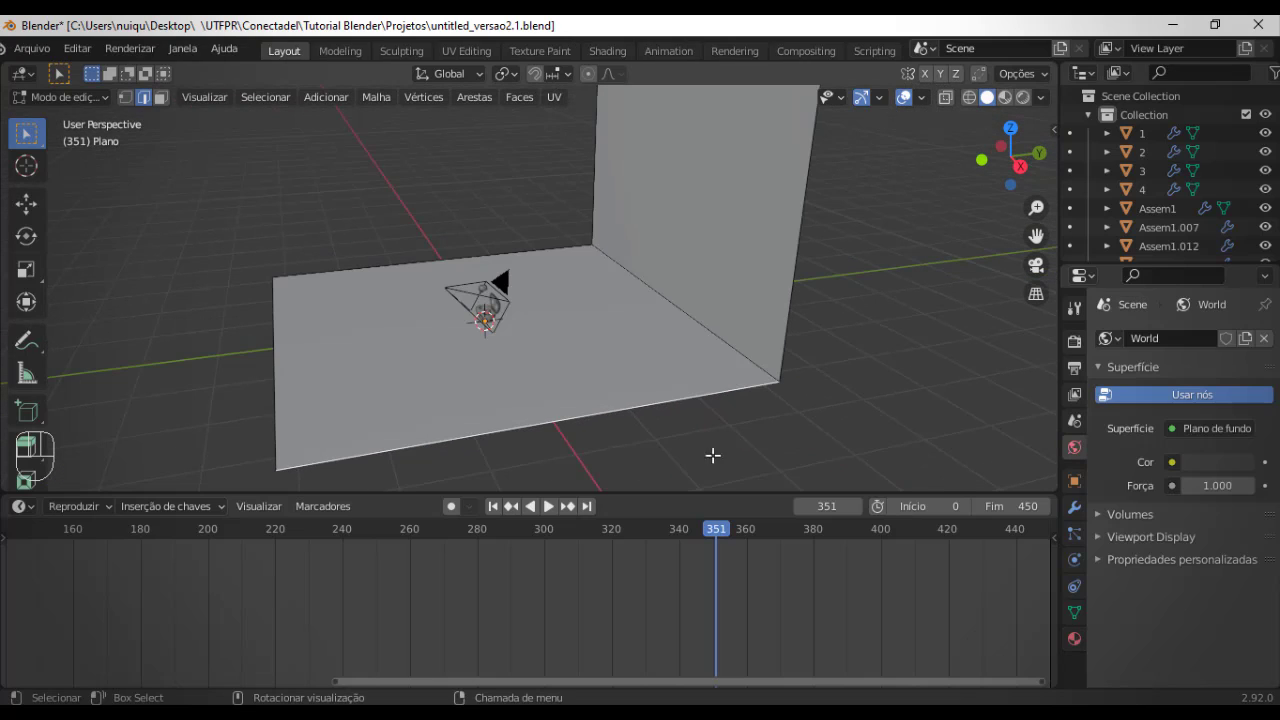
- Bevel the edge between floor and wall to a width of about 0.45 m with 13 segments
left_click(662, 289)
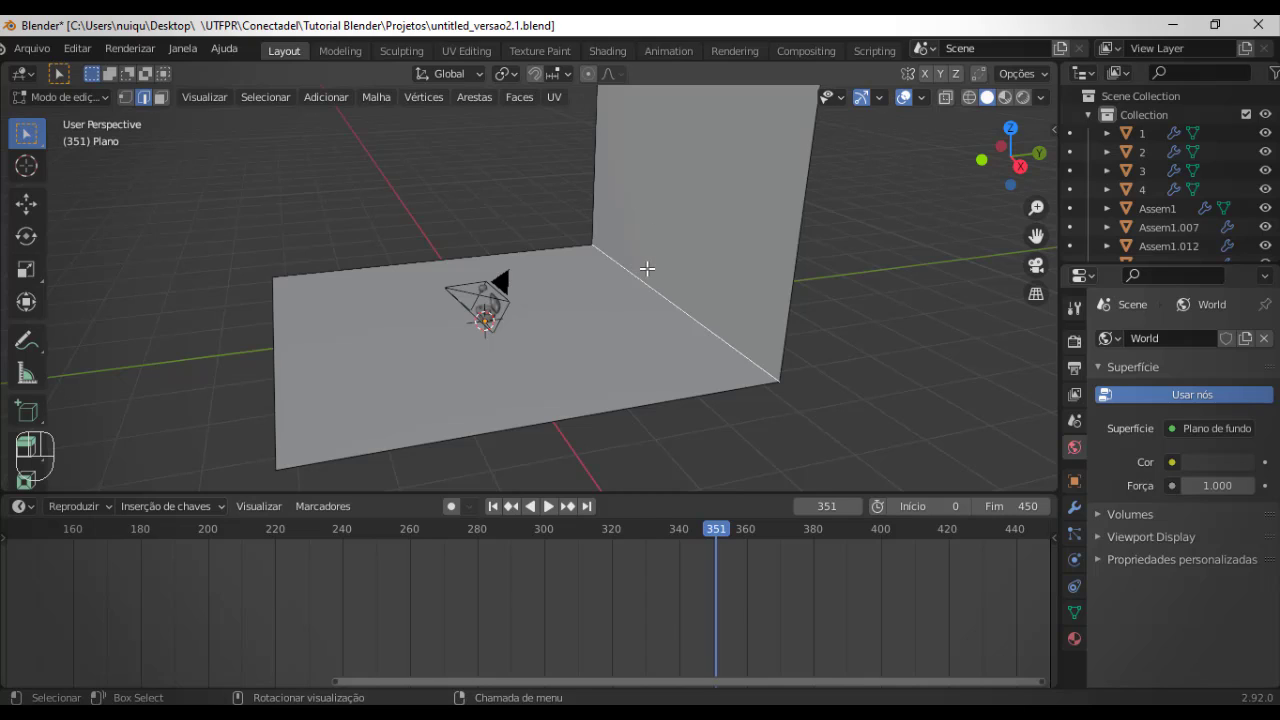
key("ctrl+b")
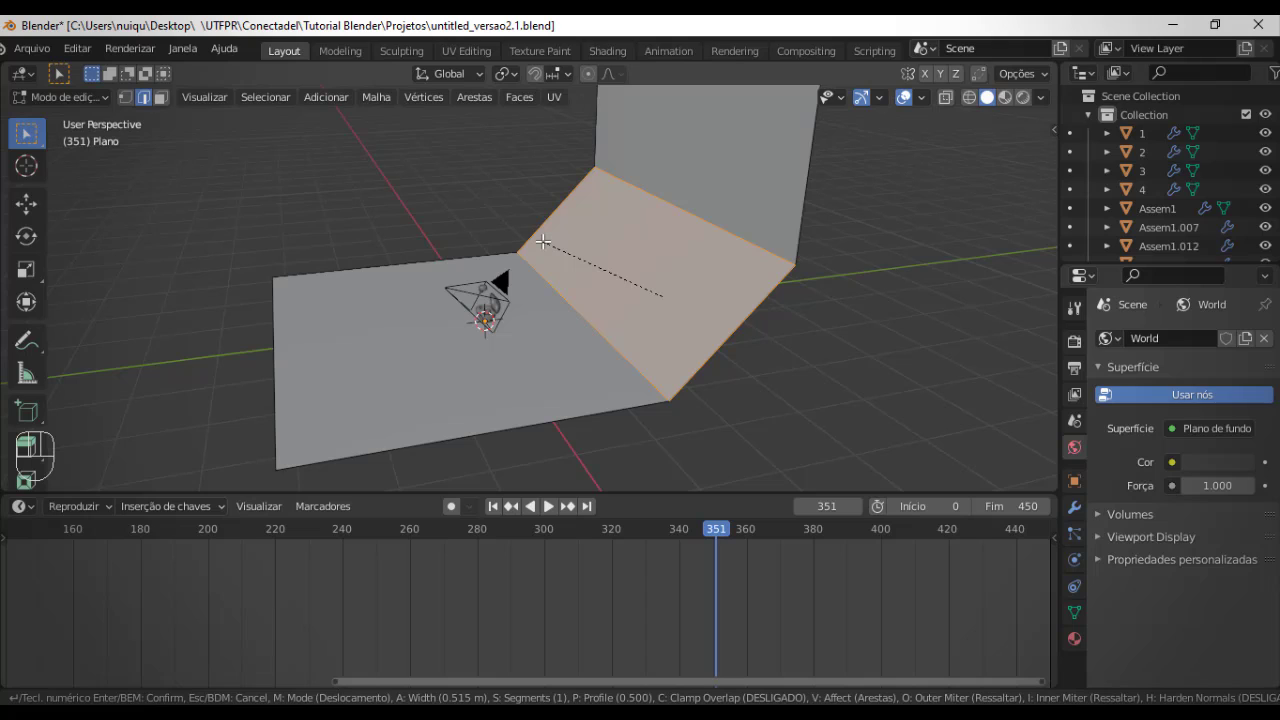
scroll(543, 241, "up", 3)
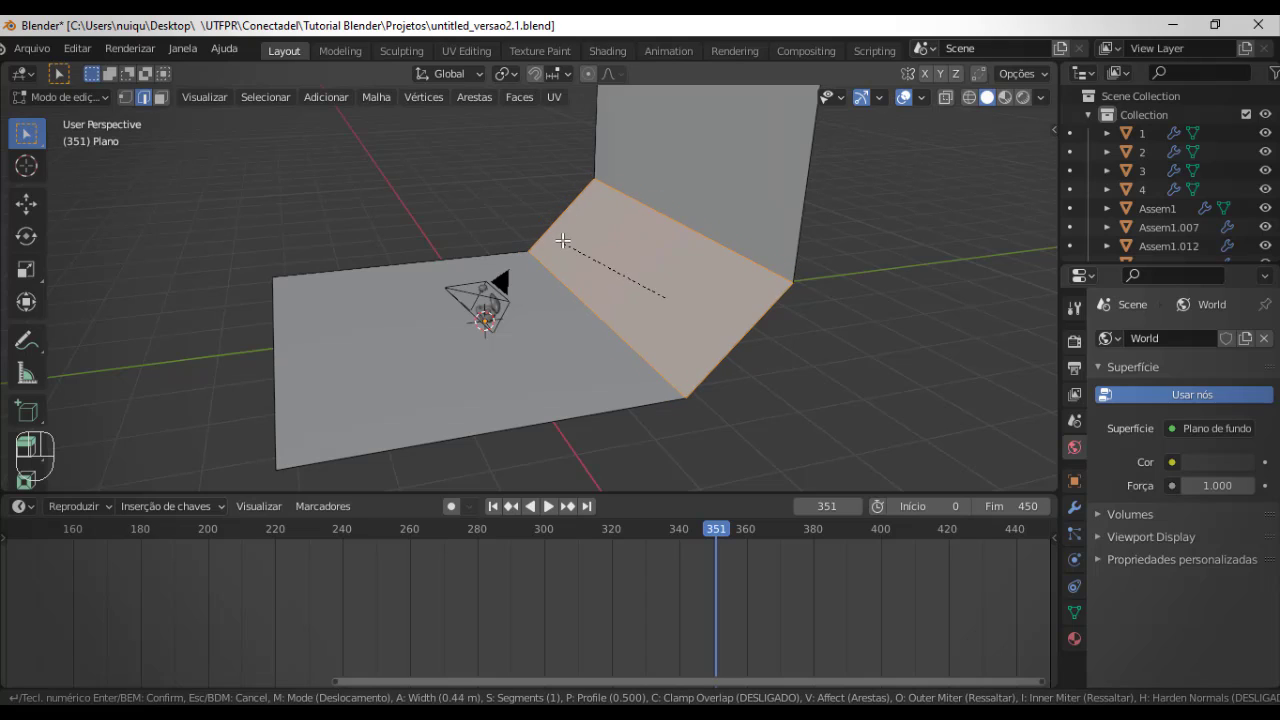
scroll(565, 243, "up", 5)
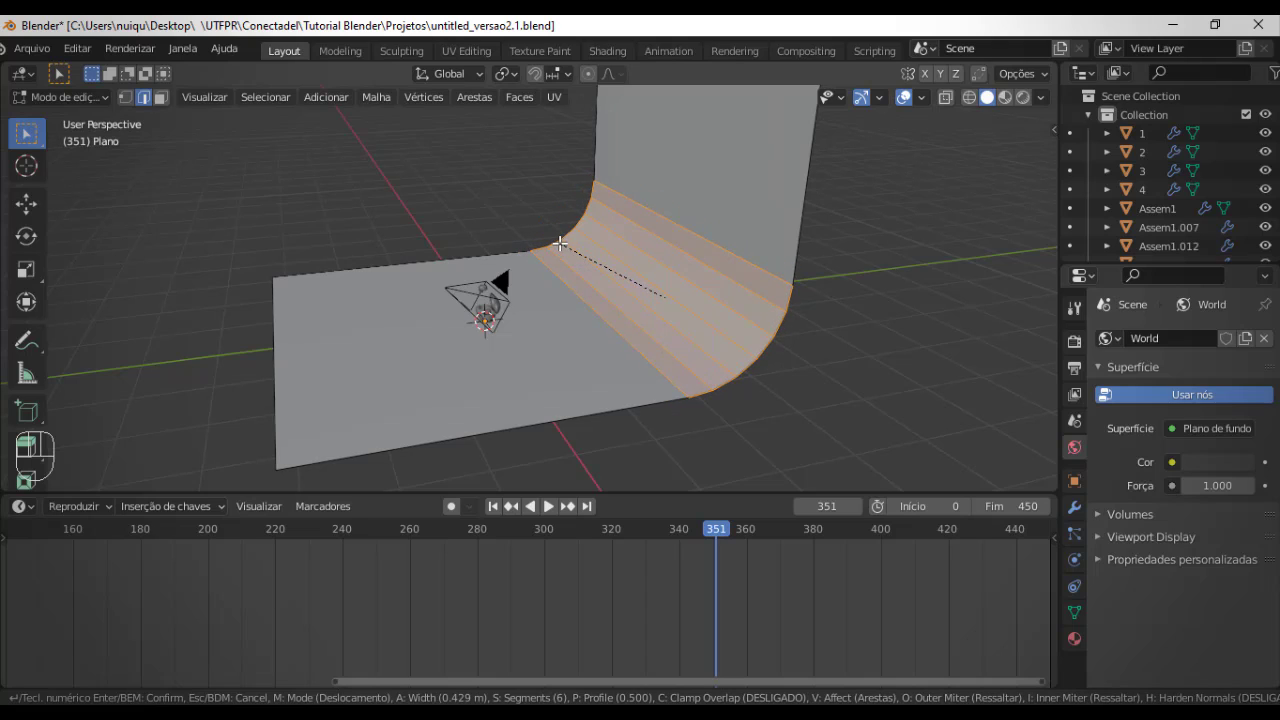
scroll(590, 245, "up", 2)
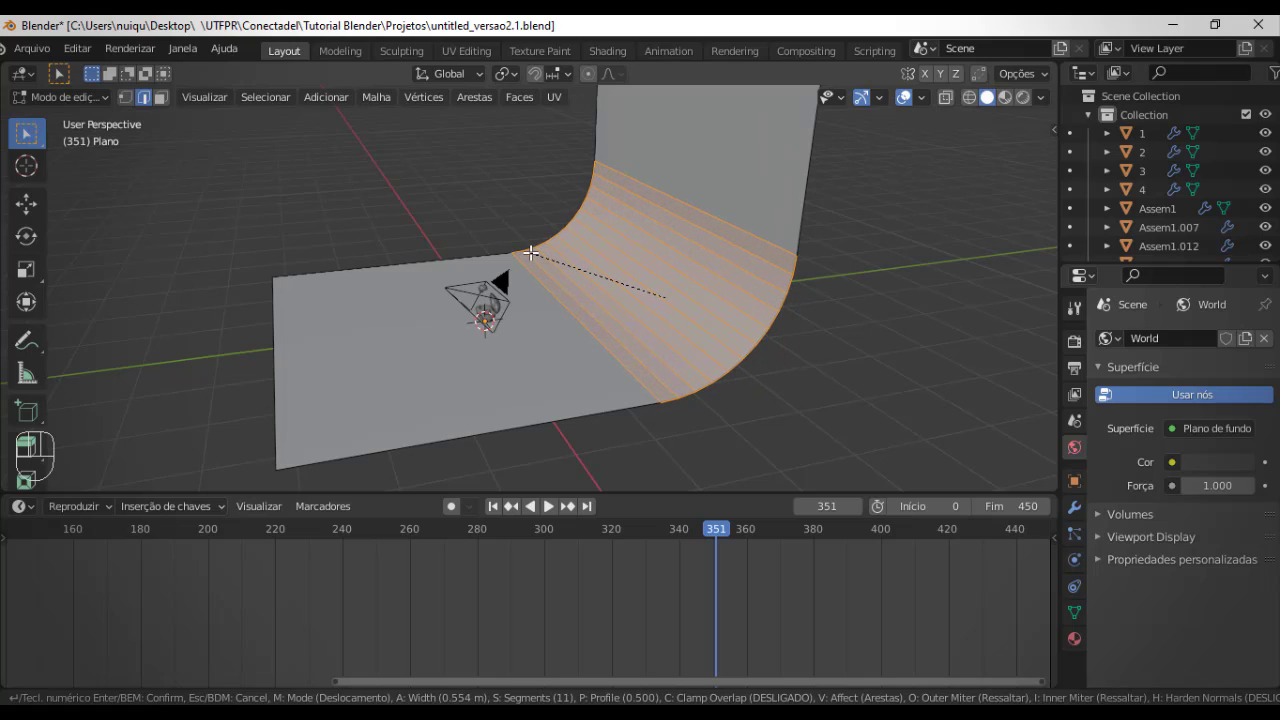
scroll(540, 252, "up", 2)
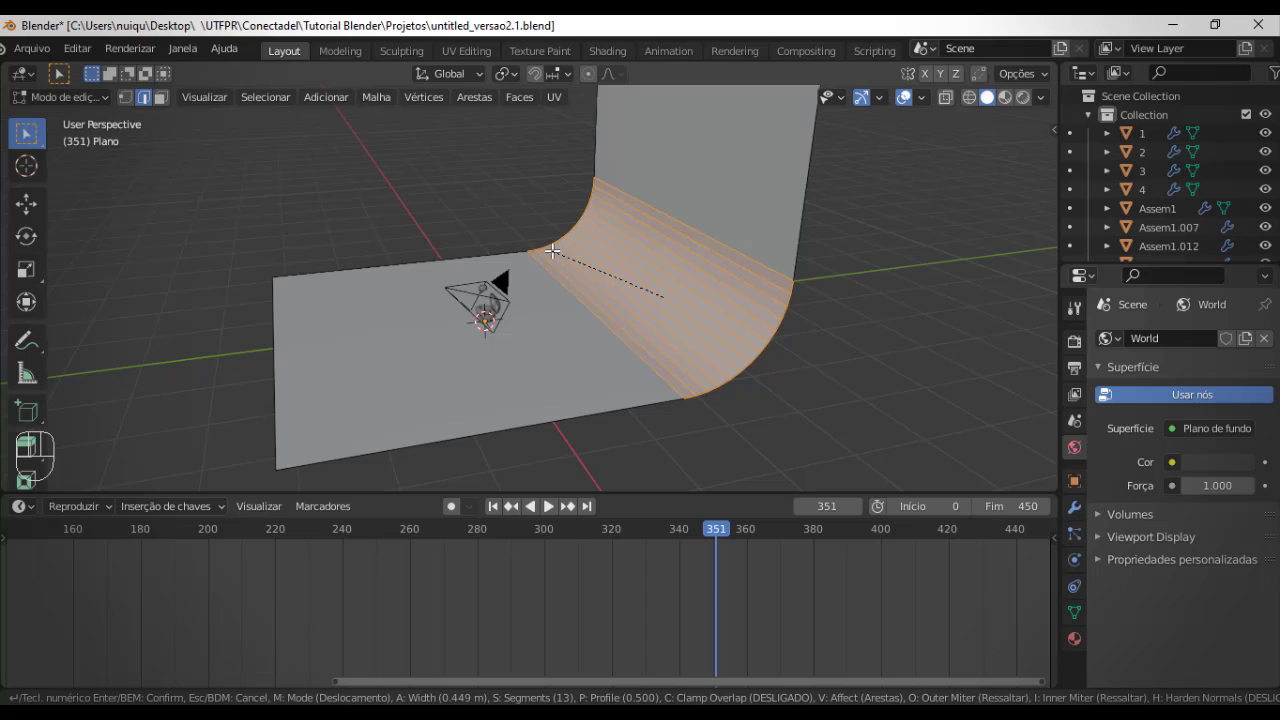
left_click(553, 251)
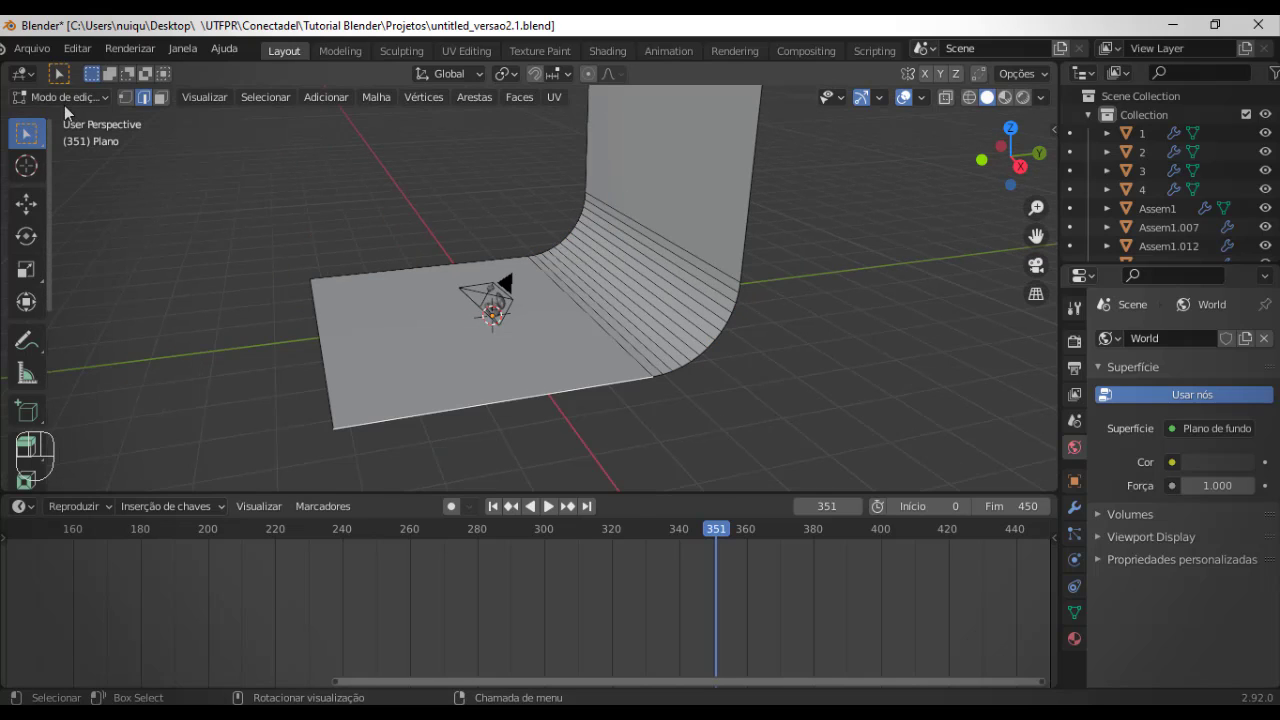
- Return to Object Mode and apply smooth shading to the curved backdrop
left_click(64, 97)
left_click(70, 119)
left_click(269, 185)
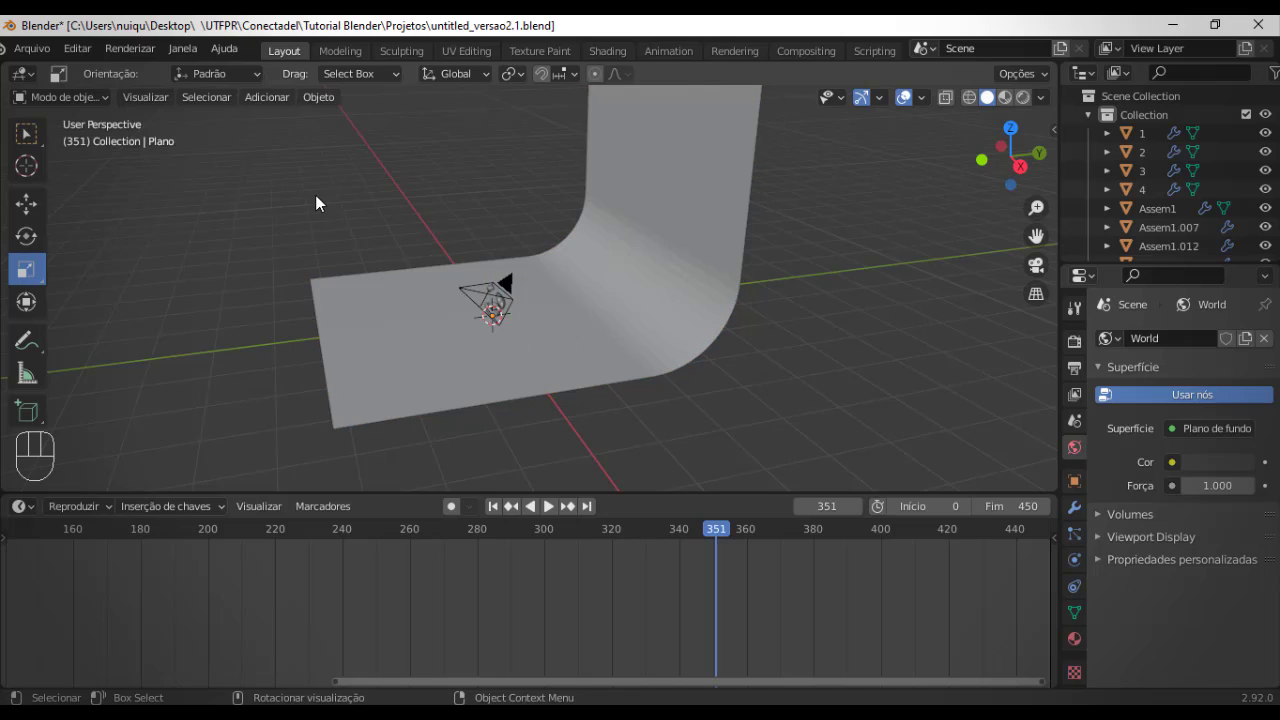
middle_click_drag(315, 197, 490, 208)
left_click(500, 206)
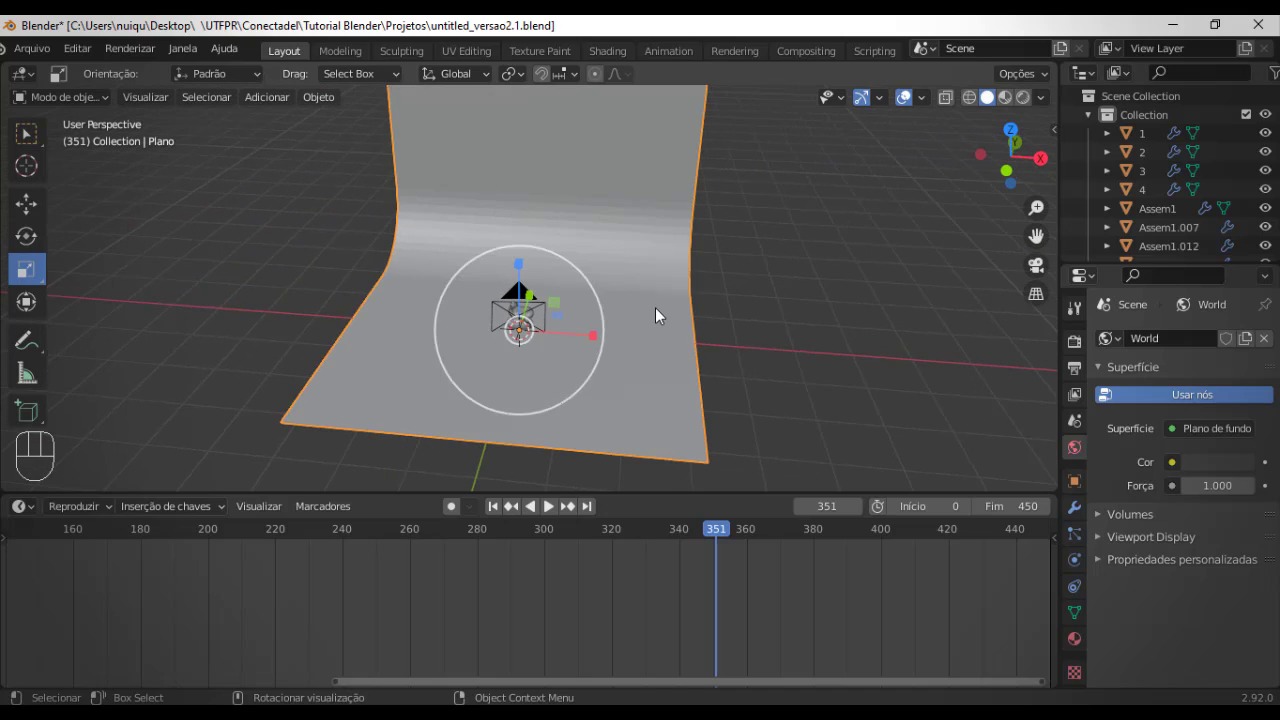
scroll(655, 307, "down", 2)
scroll(590, 267, "up", 2)
scroll(587, 264, "up", 1)
right_click(587, 233)
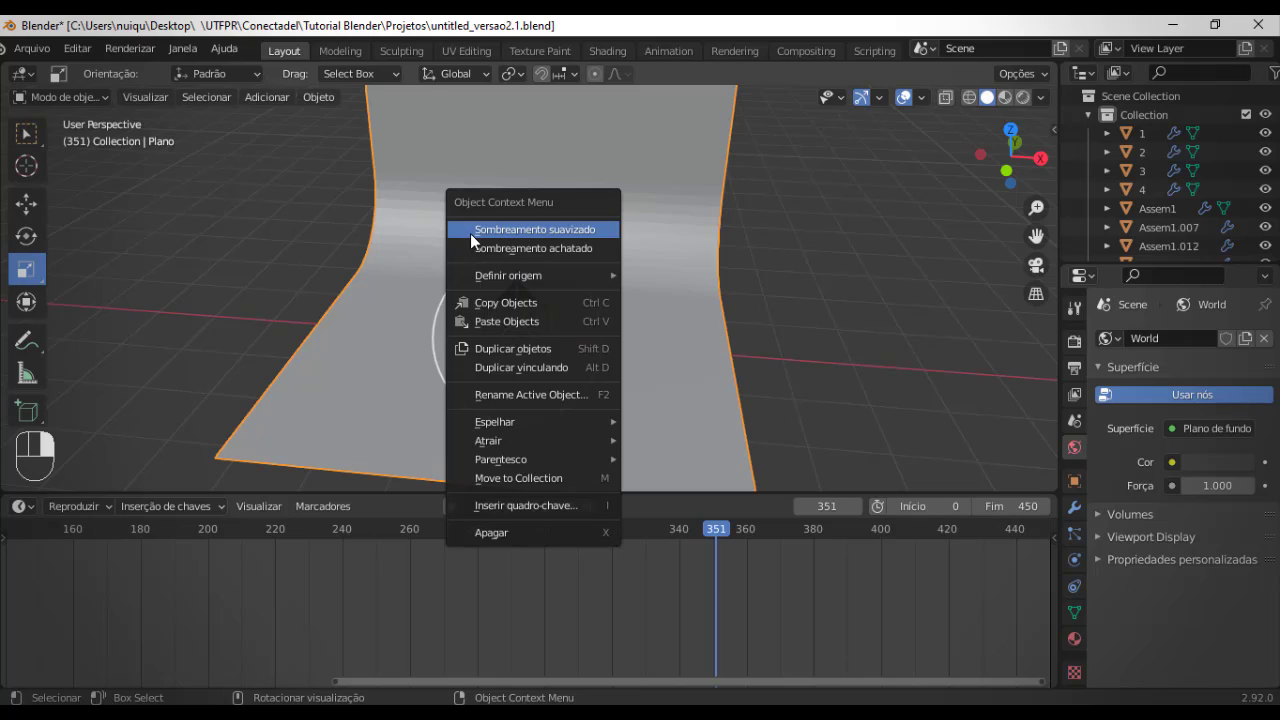
left_click(604, 232)
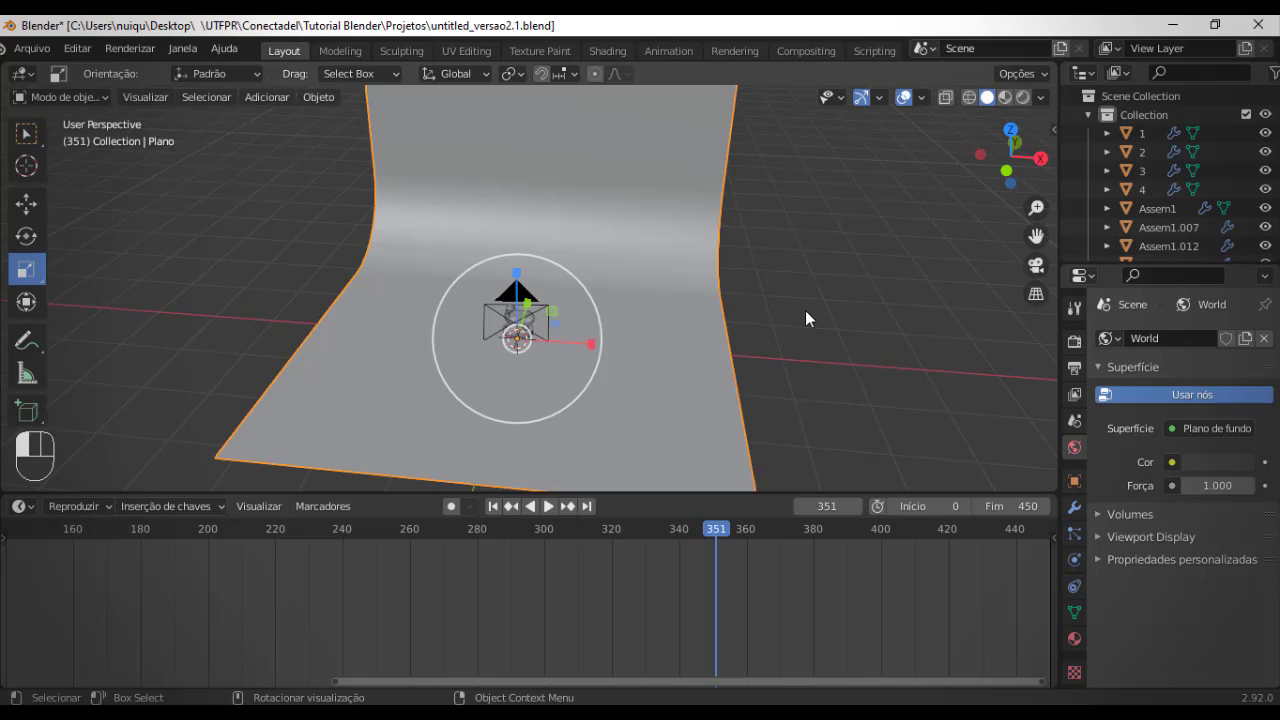
left_click(805, 310)
middle_click_drag(805, 310, 540, 360)
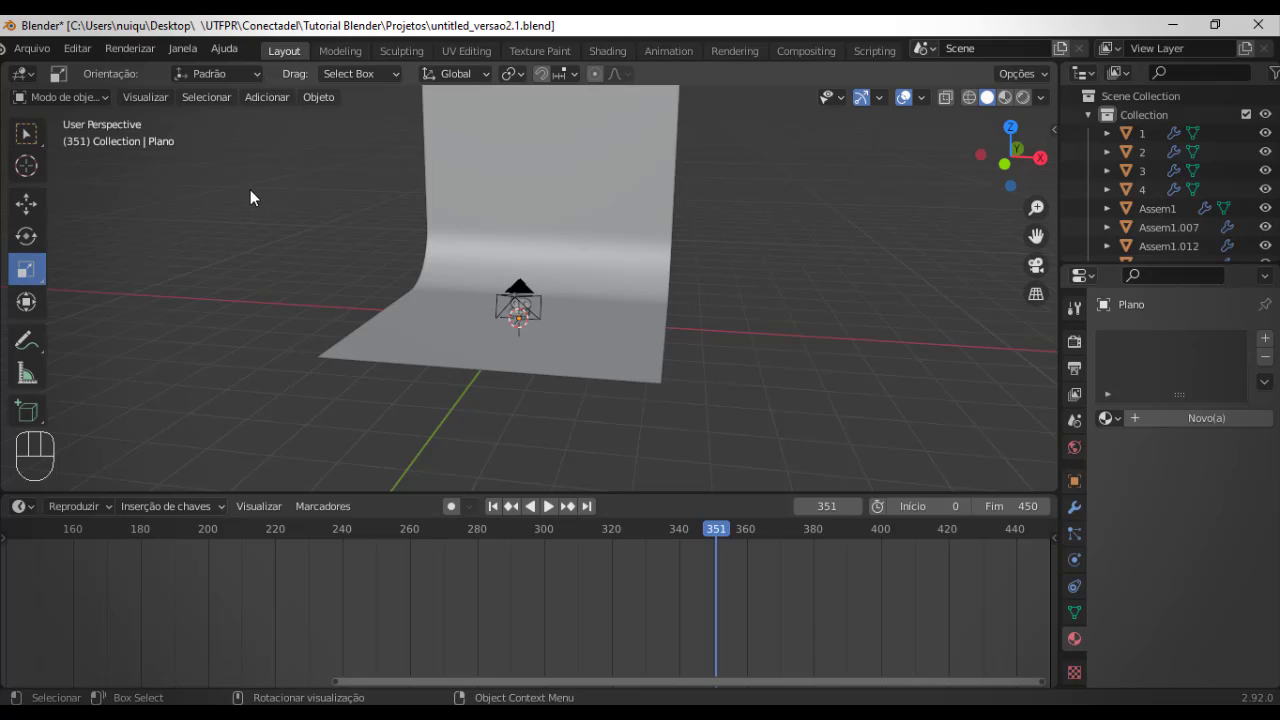
left_click(267, 99)
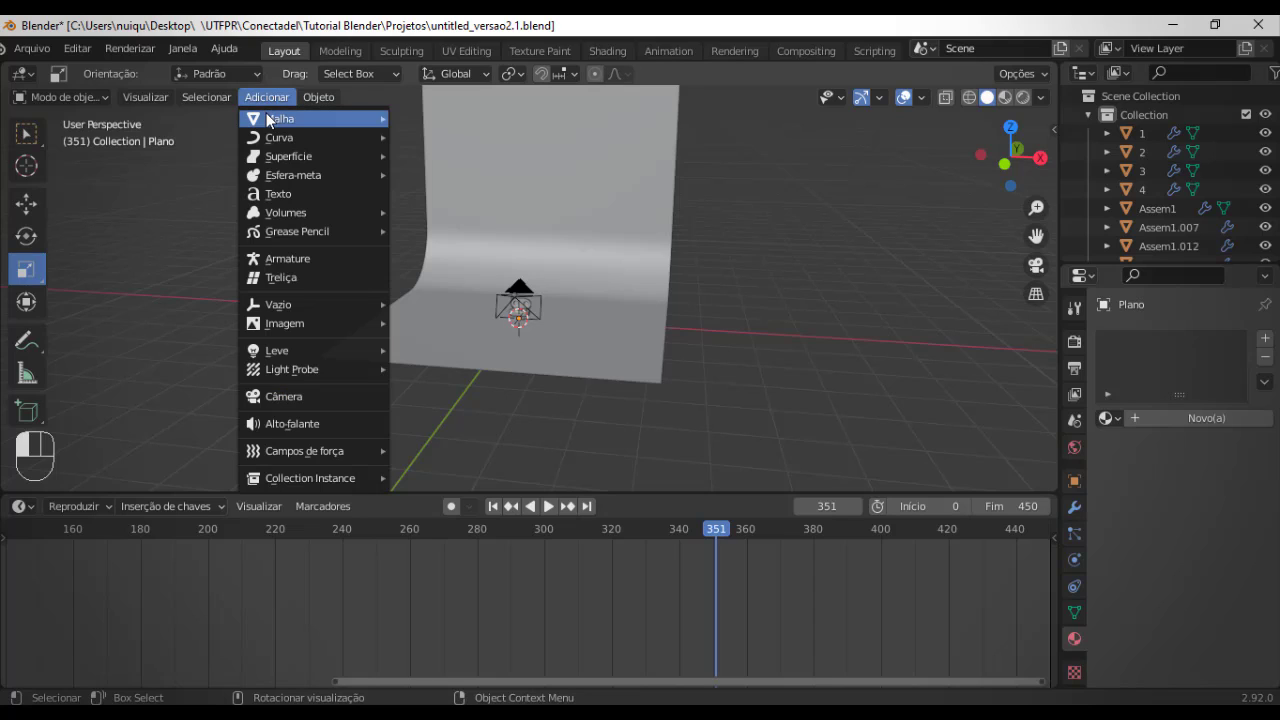
mouse_move(290, 350)
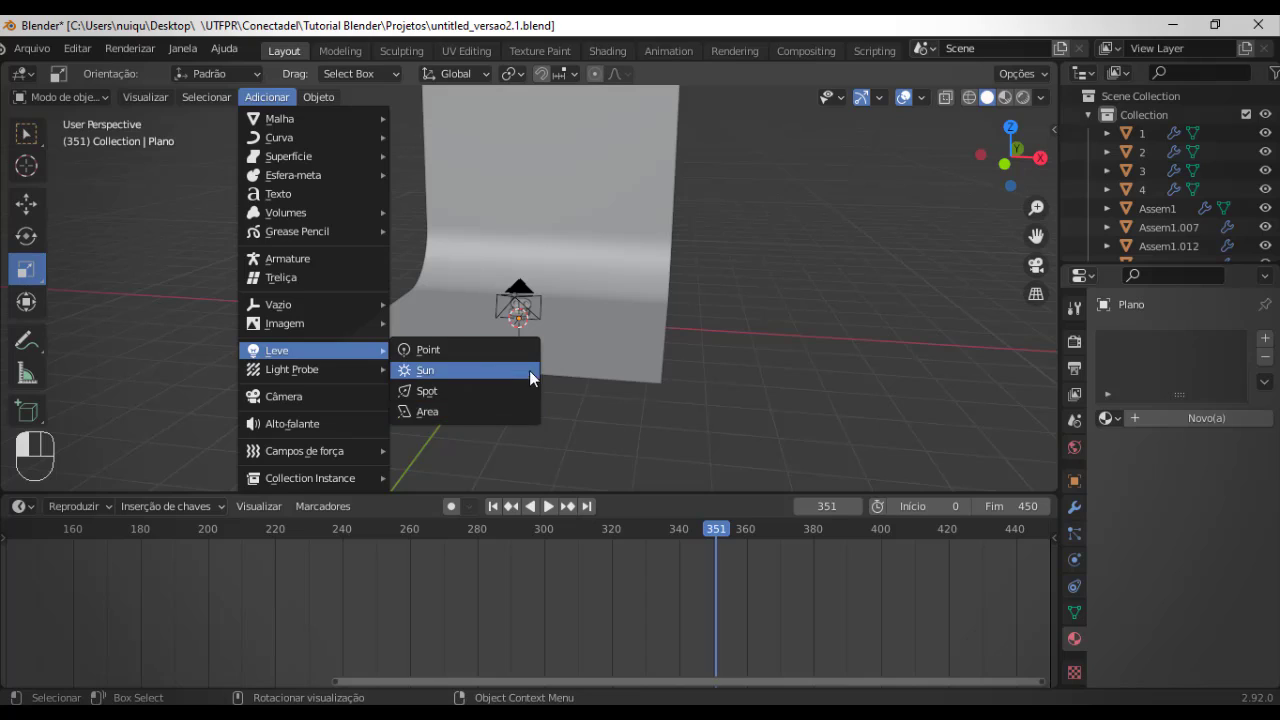
left_click(684, 379)
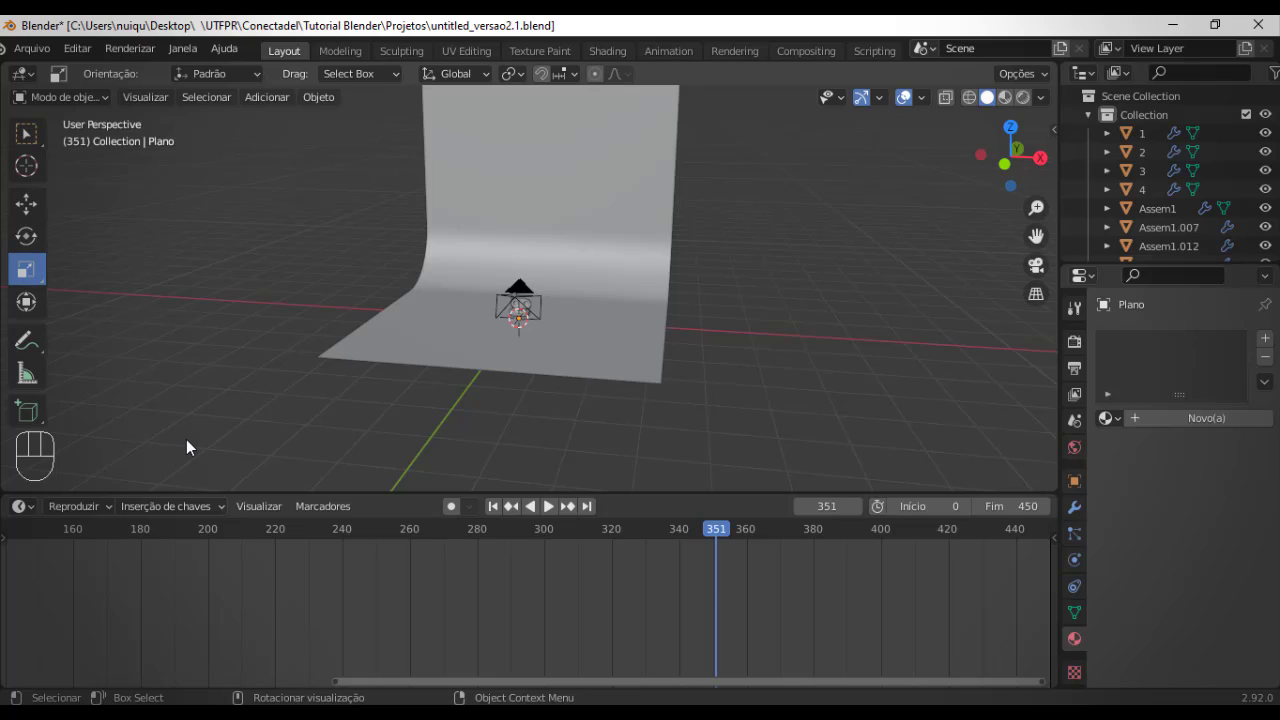
- Switch the timeline area to the Shader Editor and set its shader type to Ambiente (World)
left_click(22, 506)
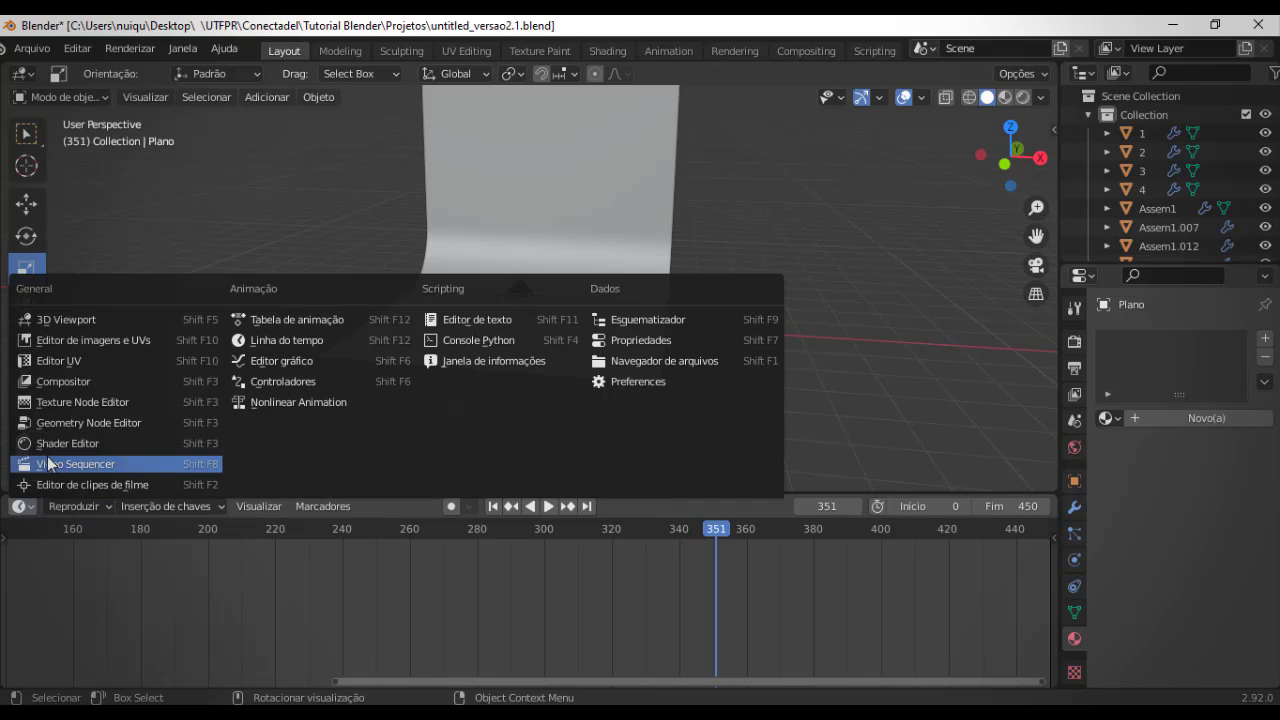
left_click(148, 443)
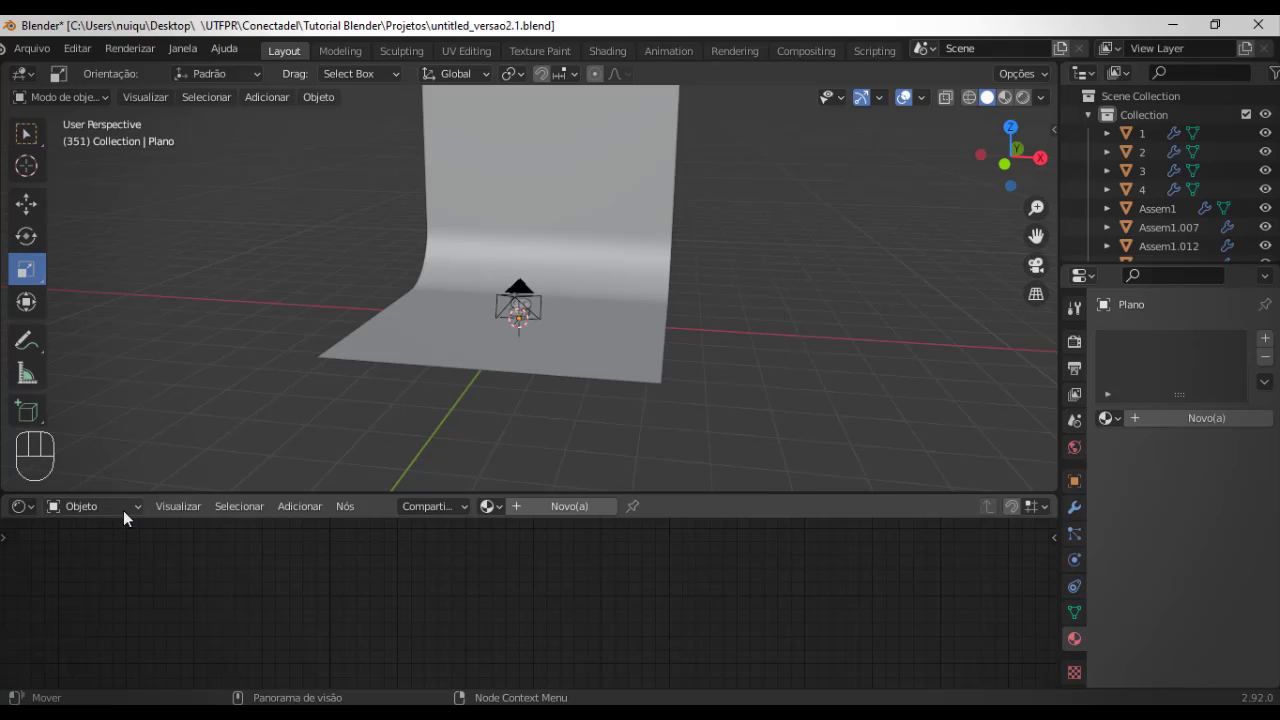
left_click(123, 510)
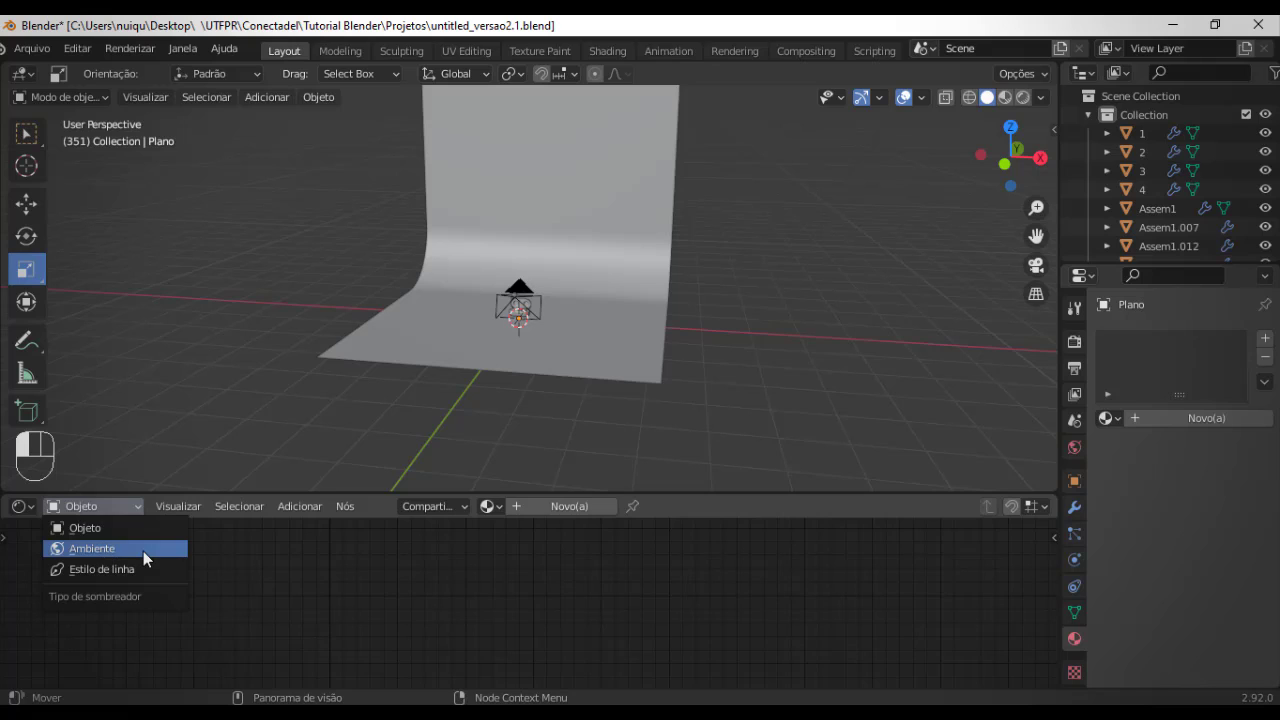
left_click(143, 551)
- Add a Textura de ambiente node to the world shader and connect its Cor output to the Plano de fundo node's Cor input
left_click(301, 510)
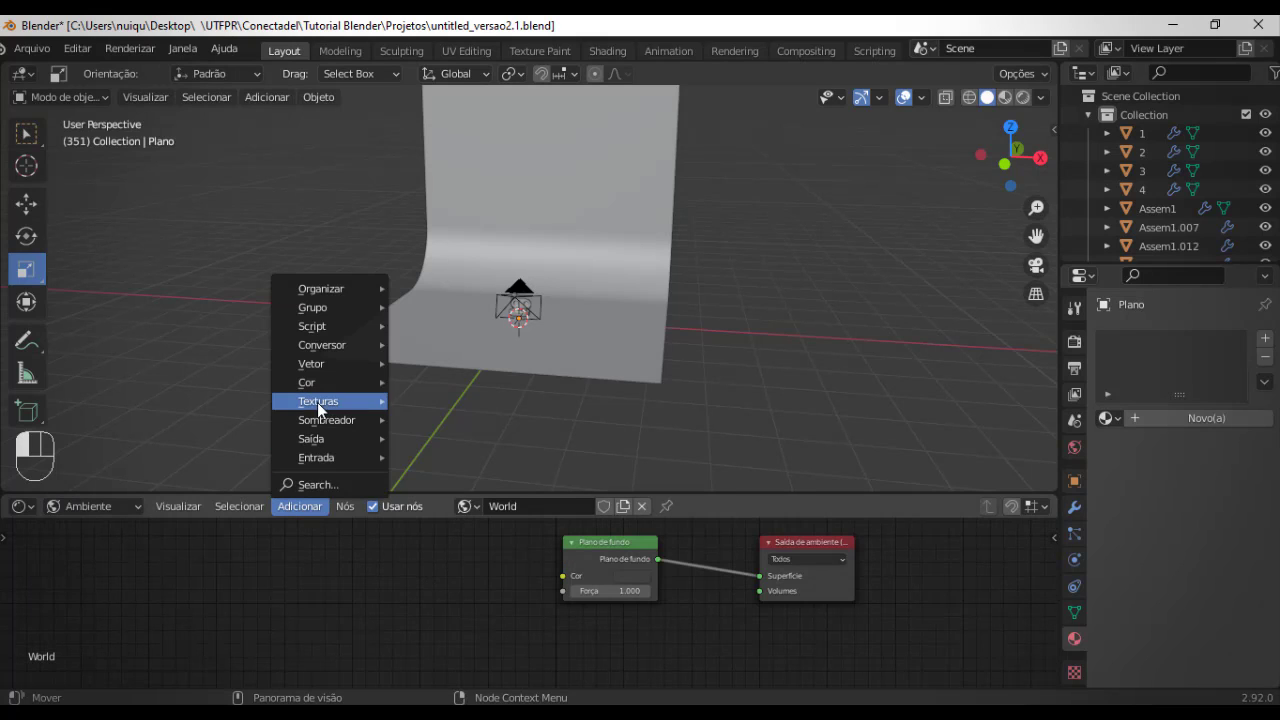
mouse_move(317, 402)
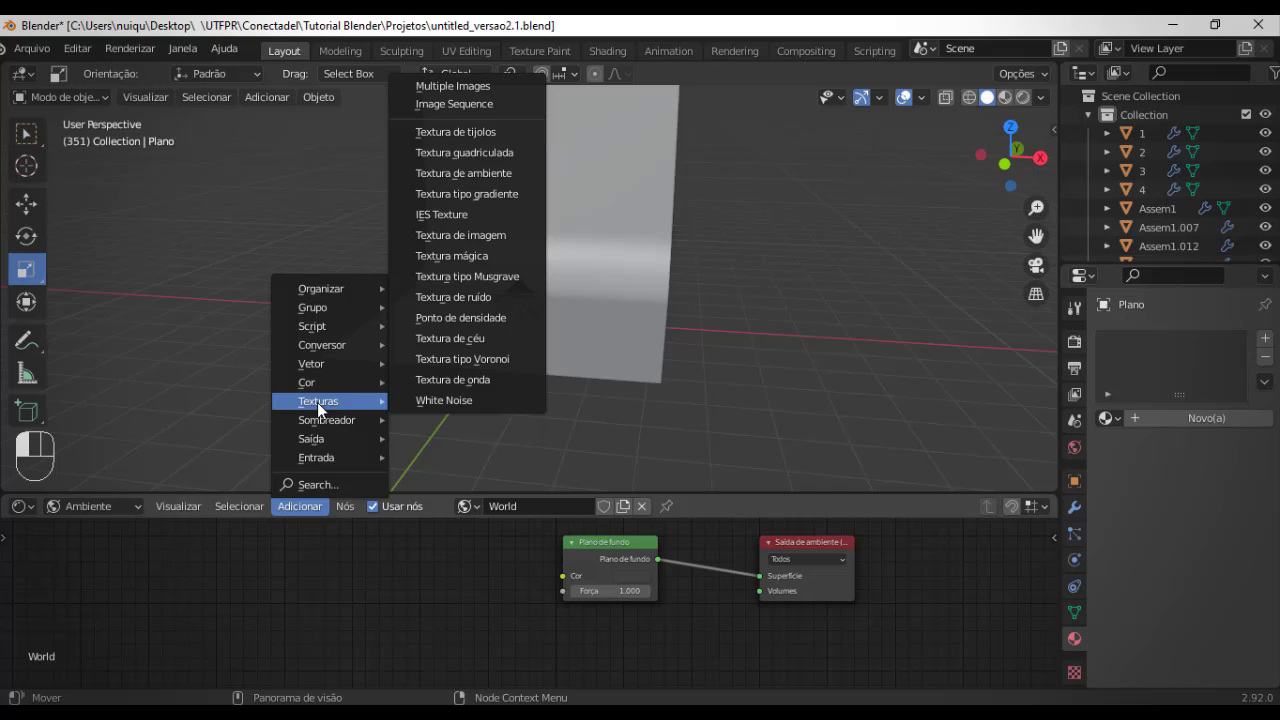
left_click(466, 173)
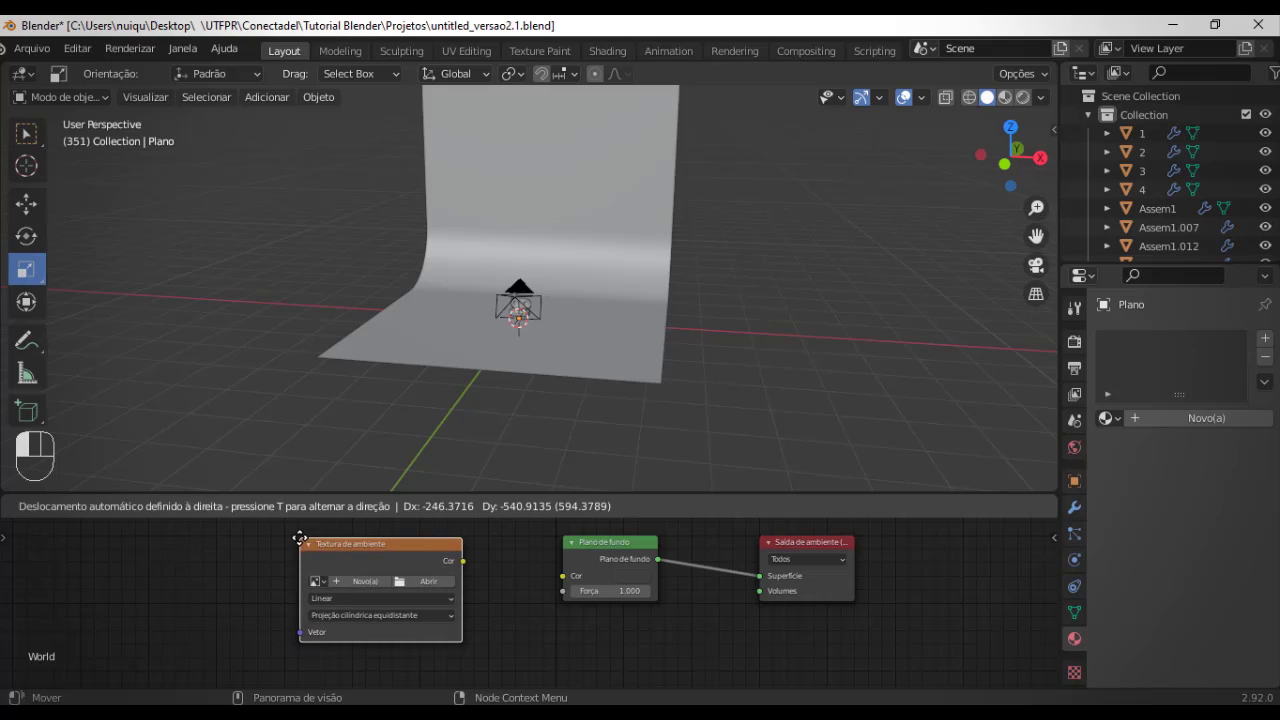
left_click(300, 540)
left_click(489, 593)
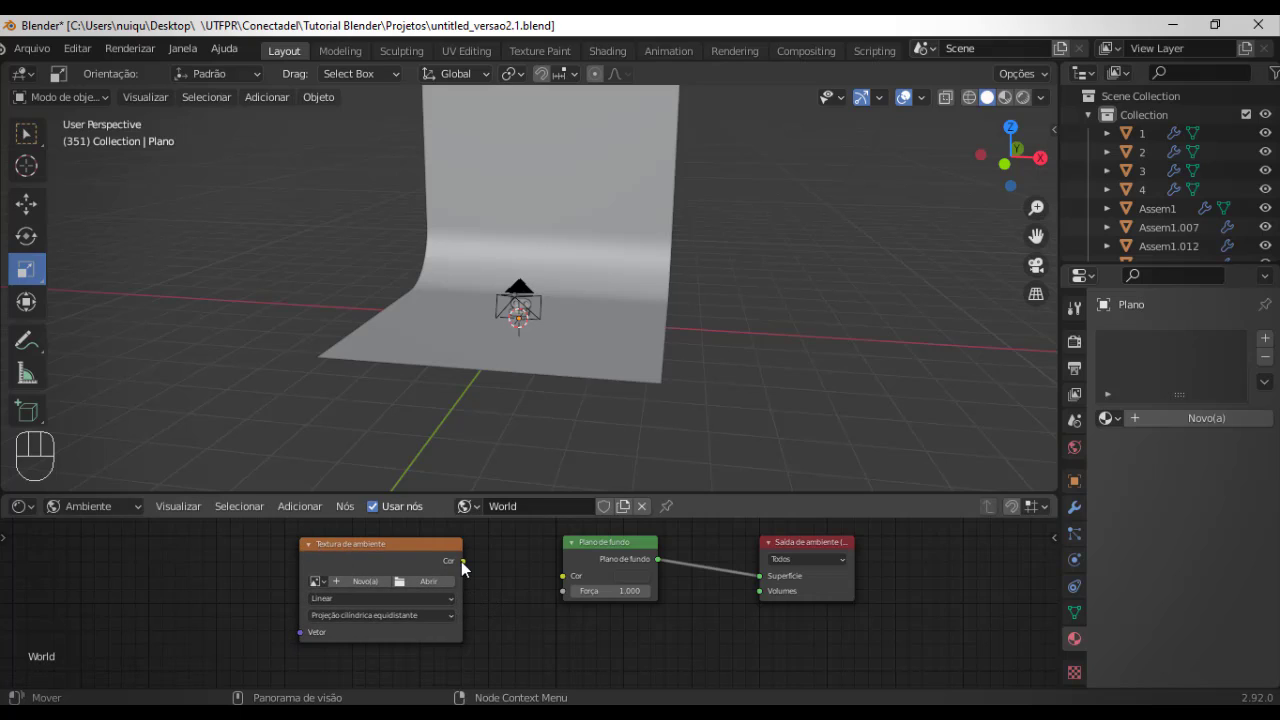
left_click_drag(463, 561, 472, 563)
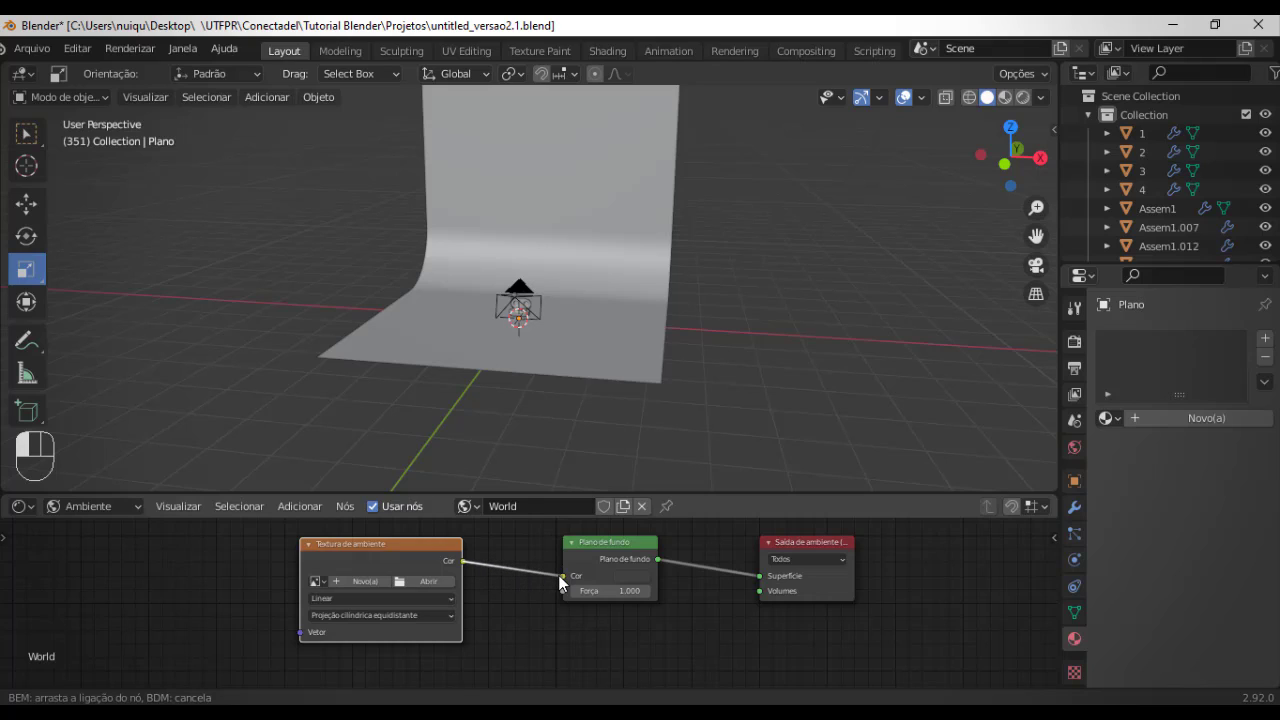
left_click_drag(560, 578, 562, 577)
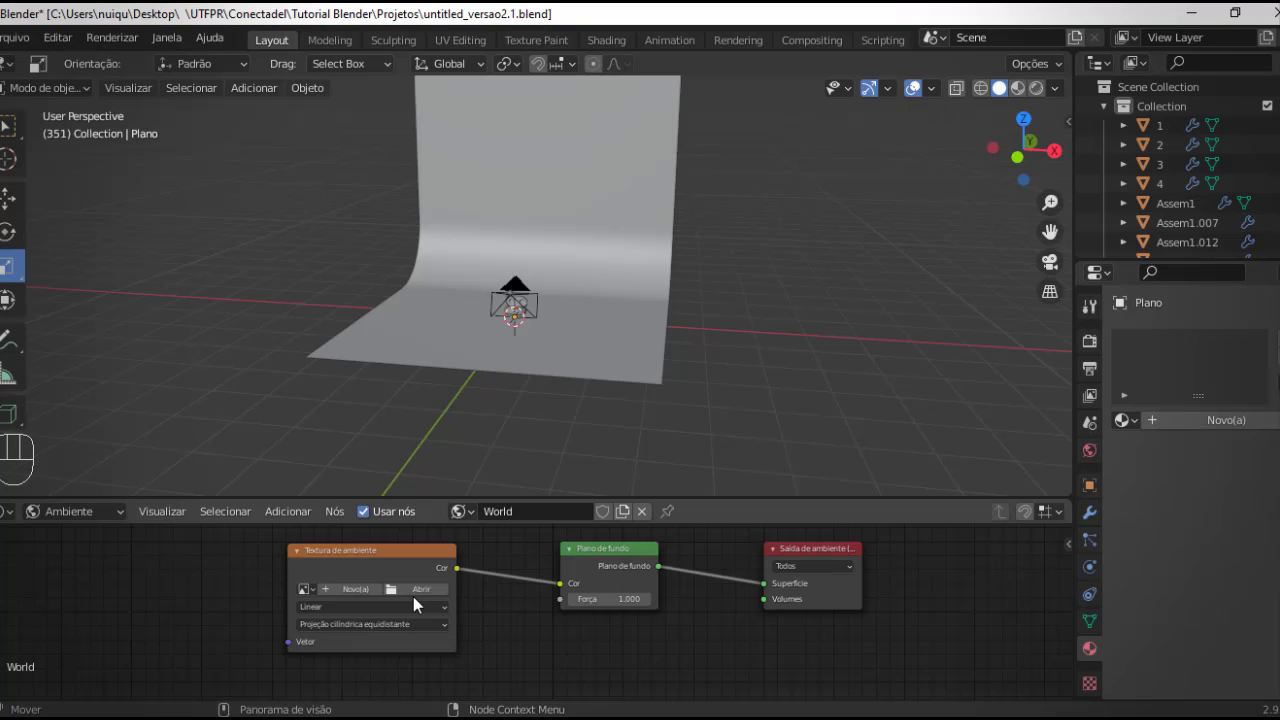
- Load the image IMAGEM HDR - ESTÚDIO.hdr from the Tutorial Blender folder into the environment texture node
left_click(405, 591)
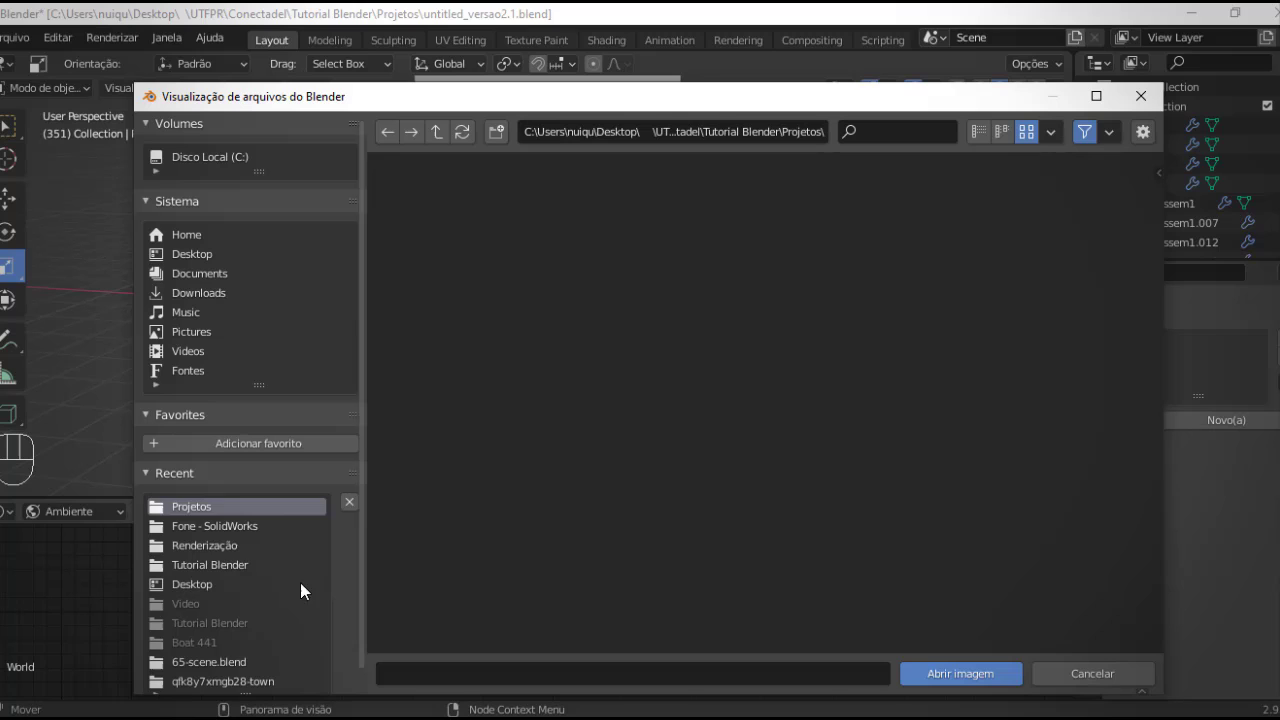
left_click(222, 566)
double_click(735, 390)
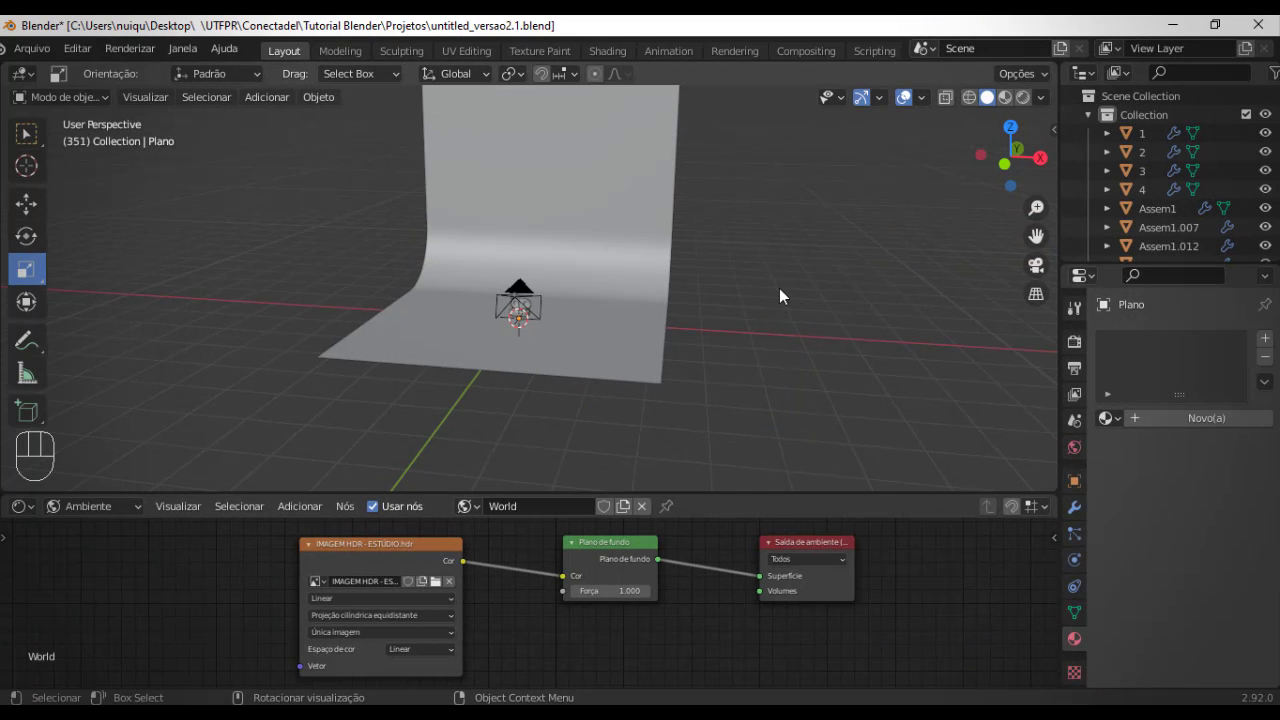
- Switch the viewport to rendered shading and examine the HDR lighting on the backdrop and earbud case
left_click(1023, 97)
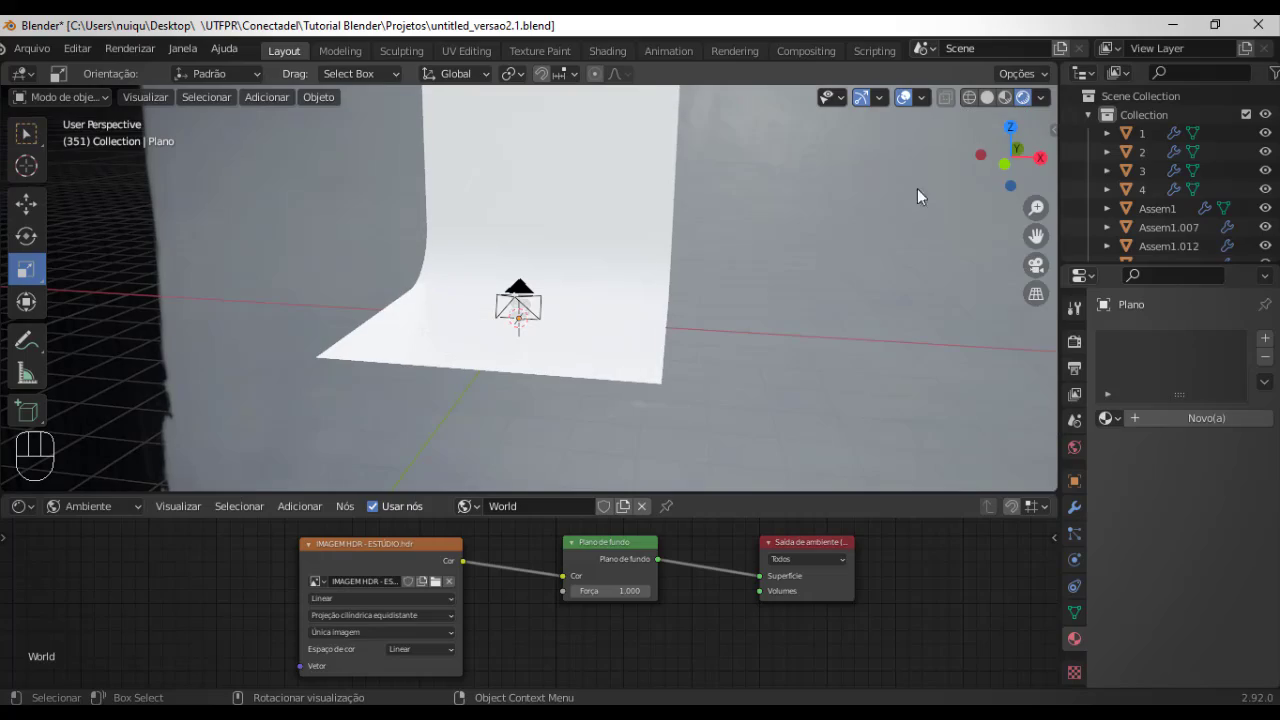
middle_click_drag(450, 375, 540, 368)
scroll(540, 368, "down", 3)
scroll(540, 368, "up", 10)
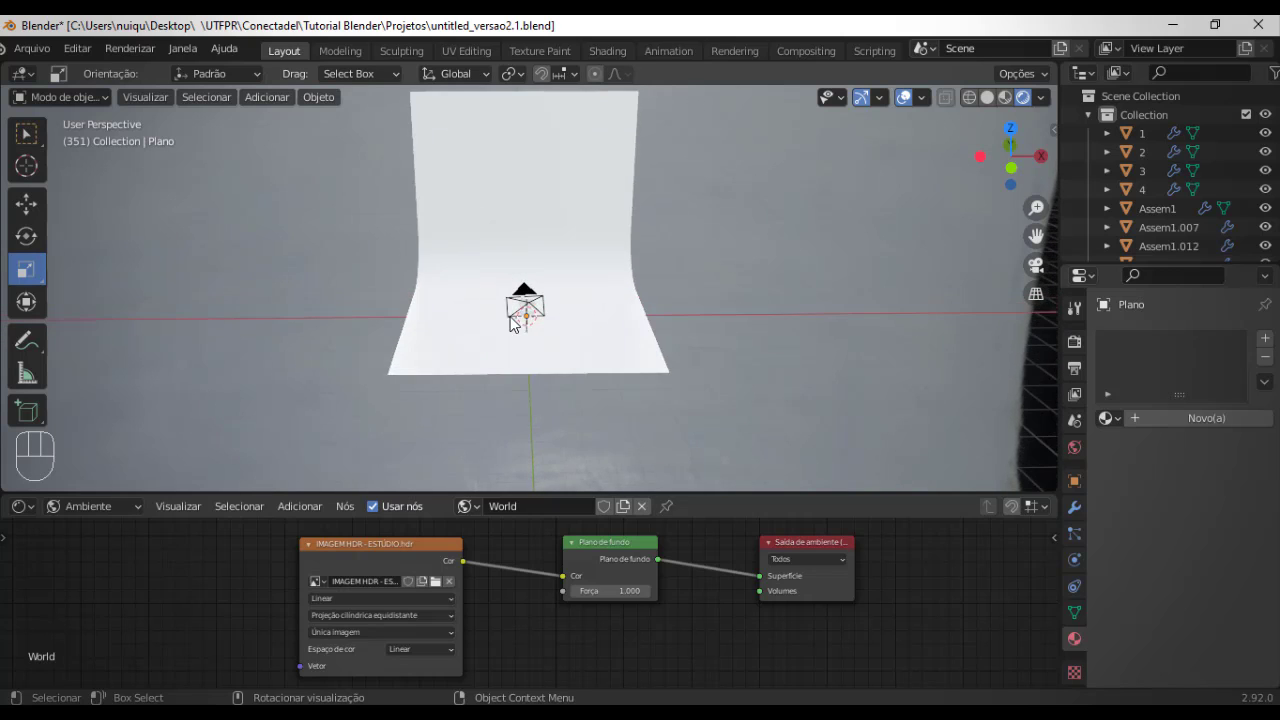
scroll(518, 408, "up", 5)
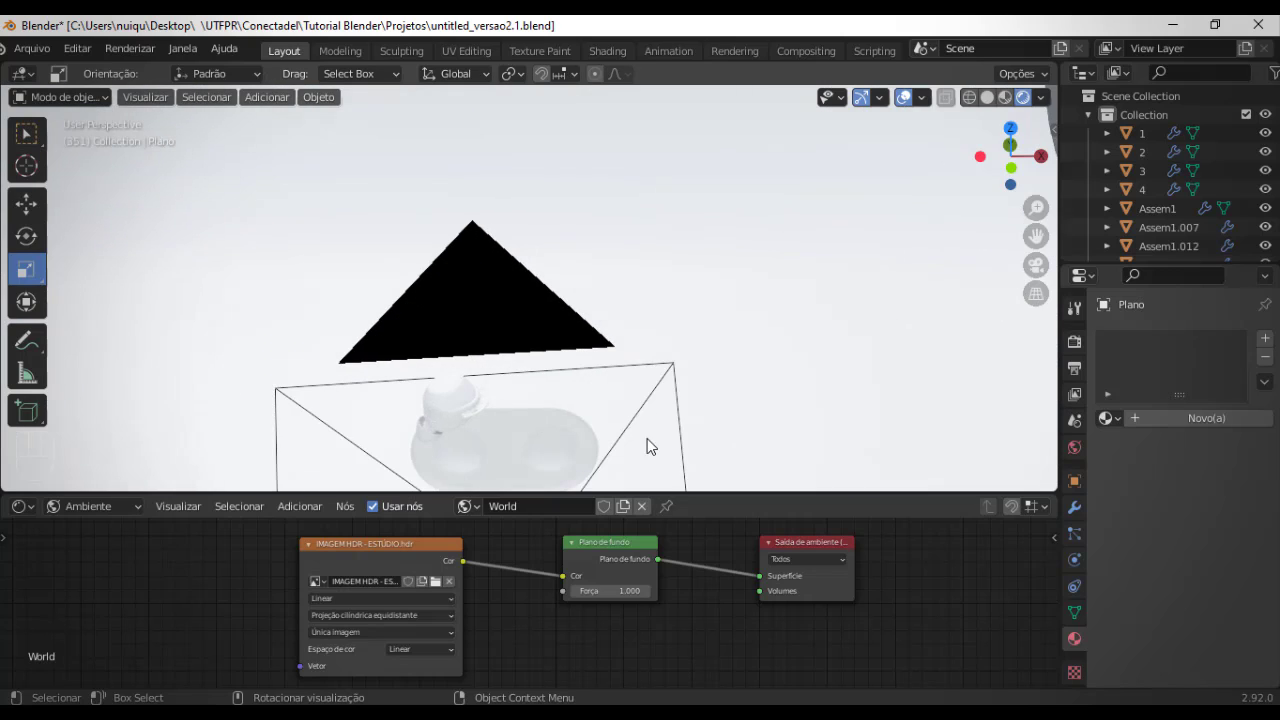
middle_click_drag(658, 424, 666, 264, "shift")
scroll(597, 372, "up", 4)
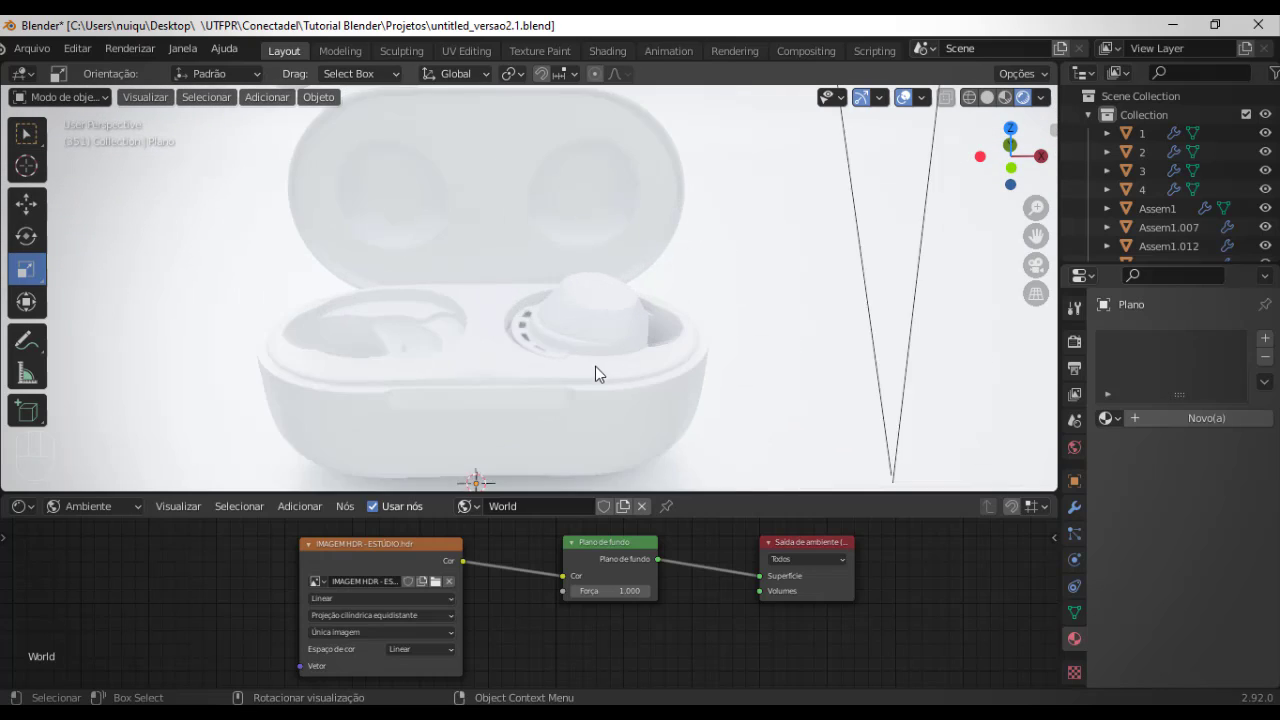
scroll(591, 378, "down", 5)
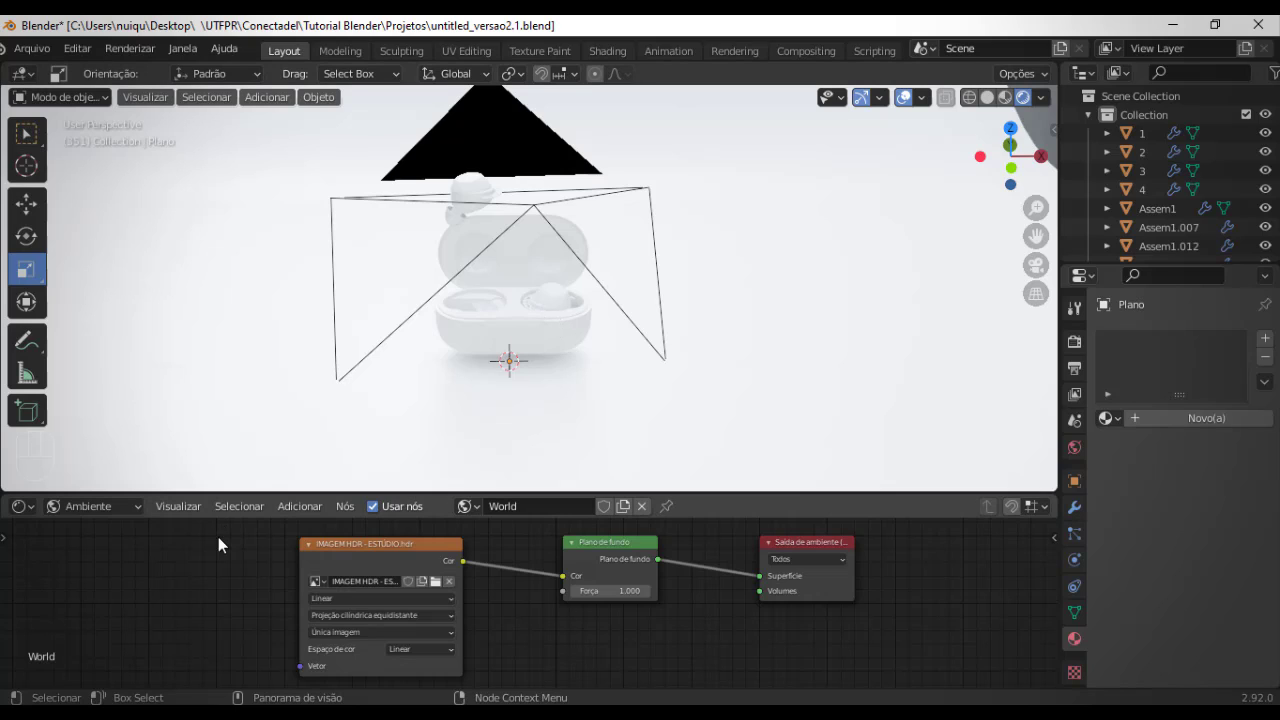
- Add a Mapeamento node and connect its Vetor output to the Vetor input of the HDR environment texture
left_click(298, 506)
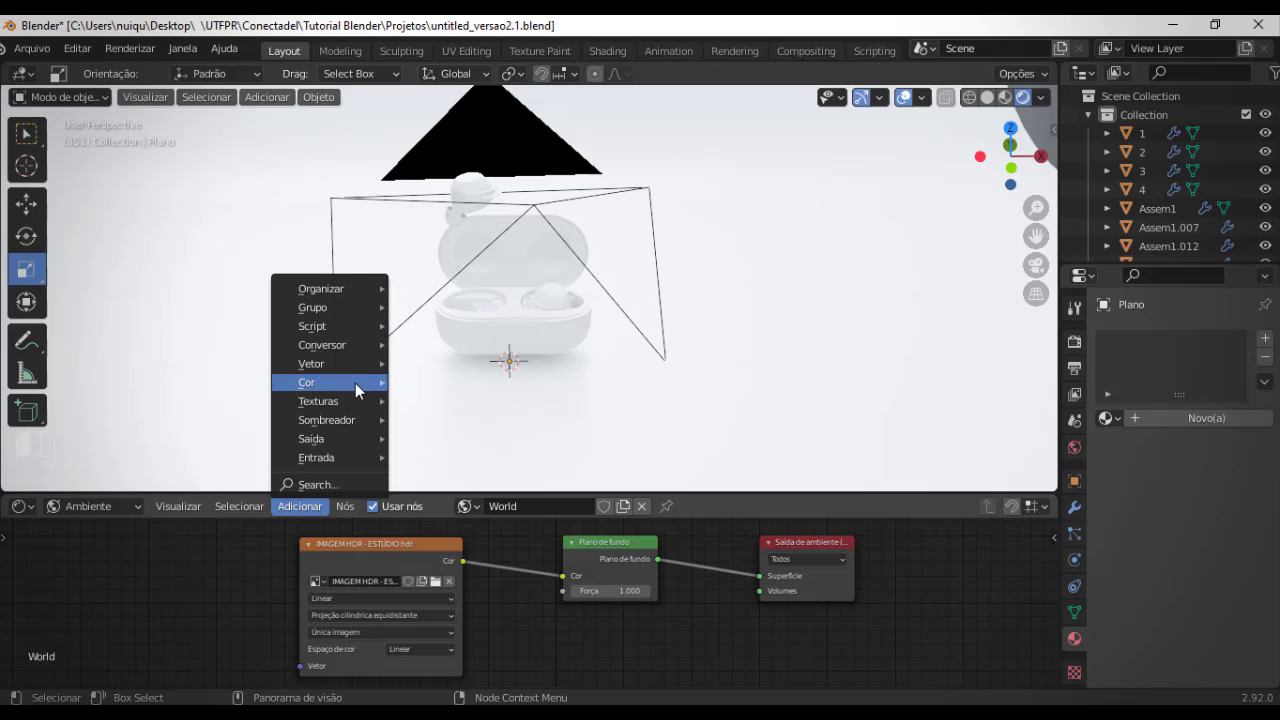
mouse_move(357, 366)
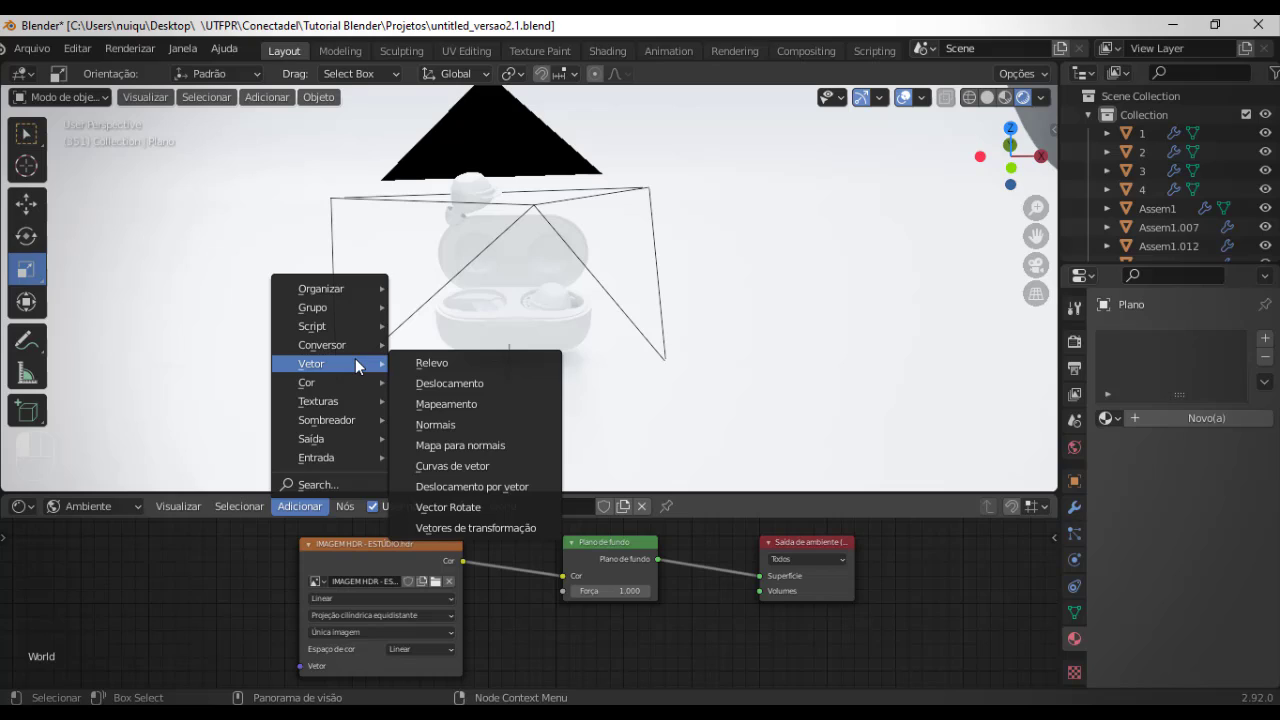
left_click(474, 403)
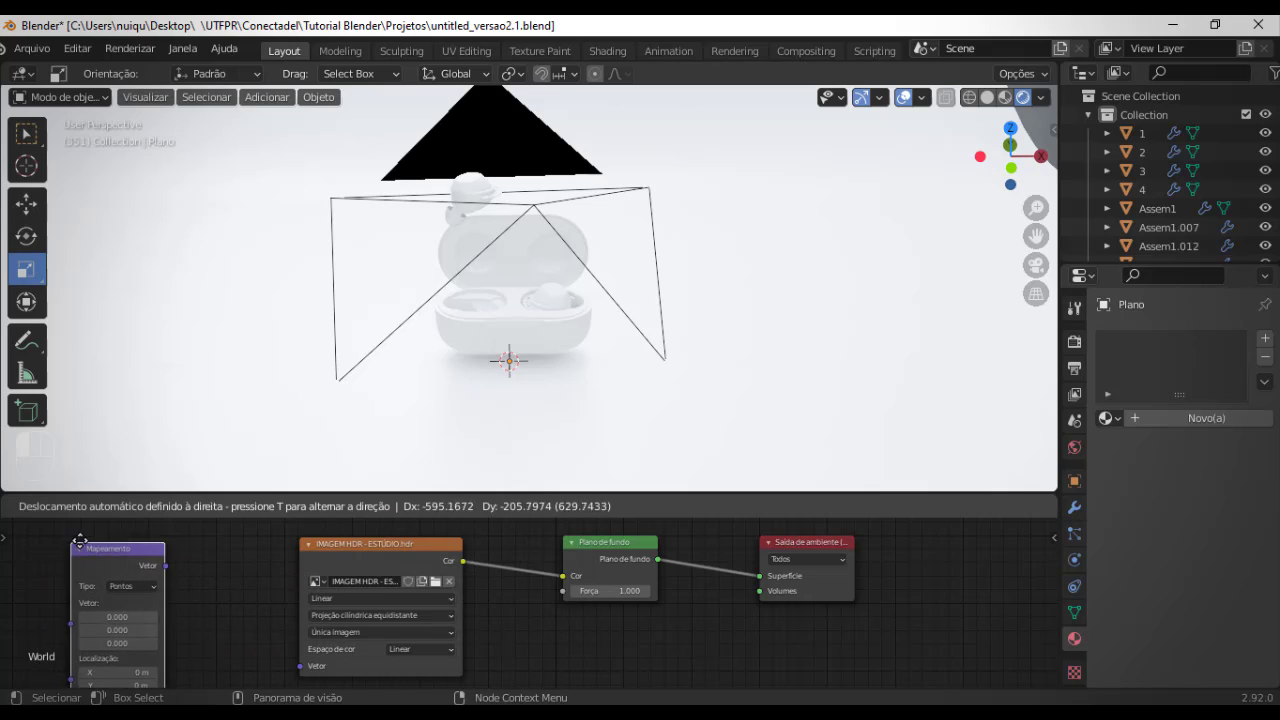
left_click(115, 541)
middle_click_drag(234, 614, 340, 583)
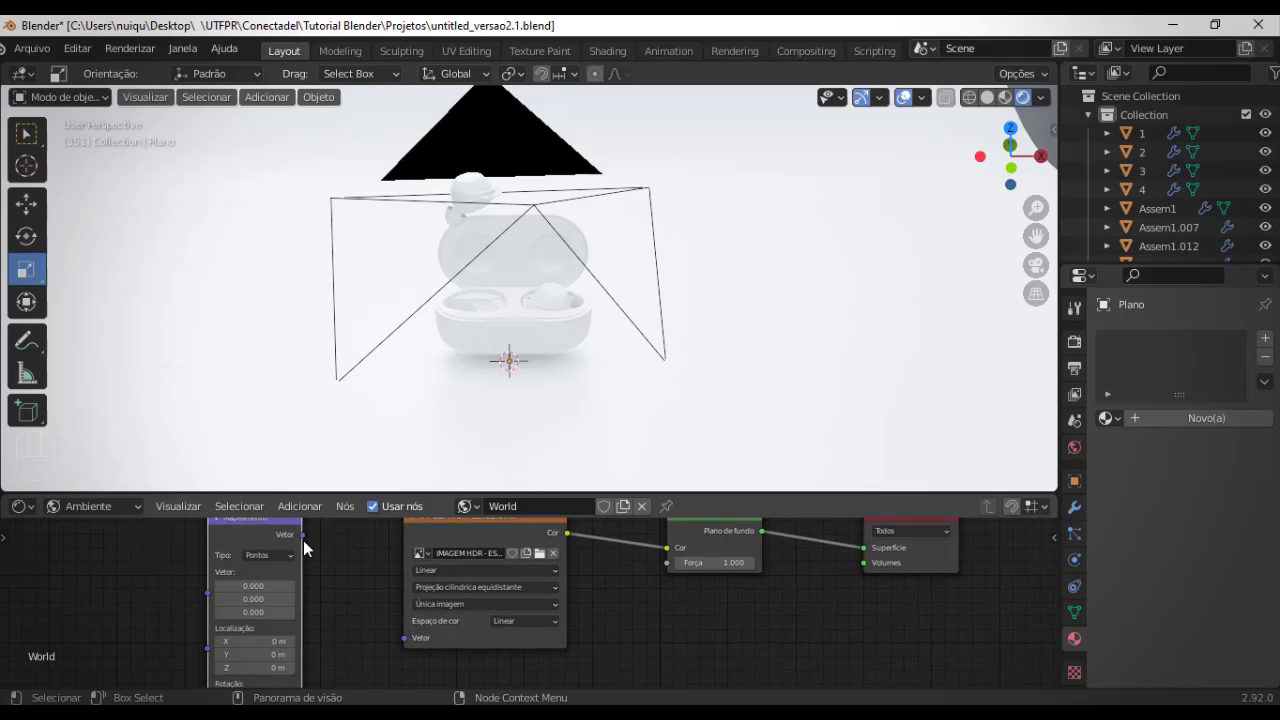
left_click_drag(303, 540, 314, 540)
left_click_drag(387, 625, 404, 637)
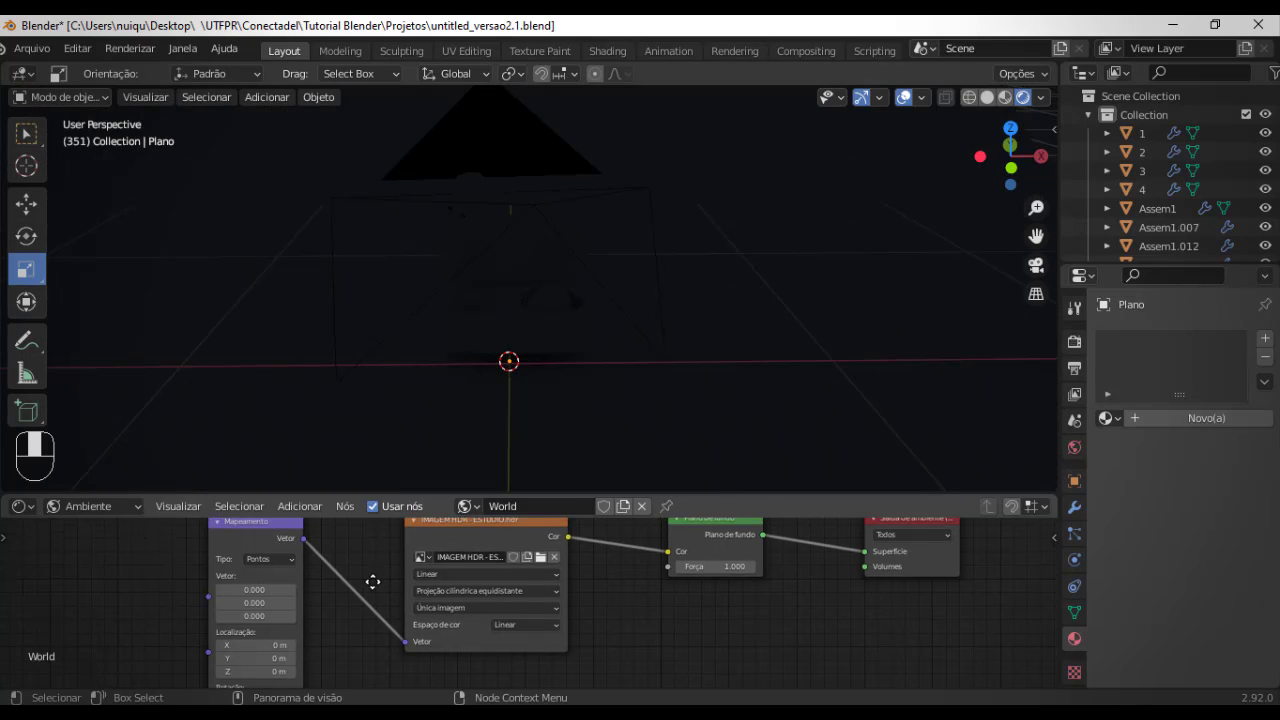
middle_click_drag(371, 580, 397, 593)
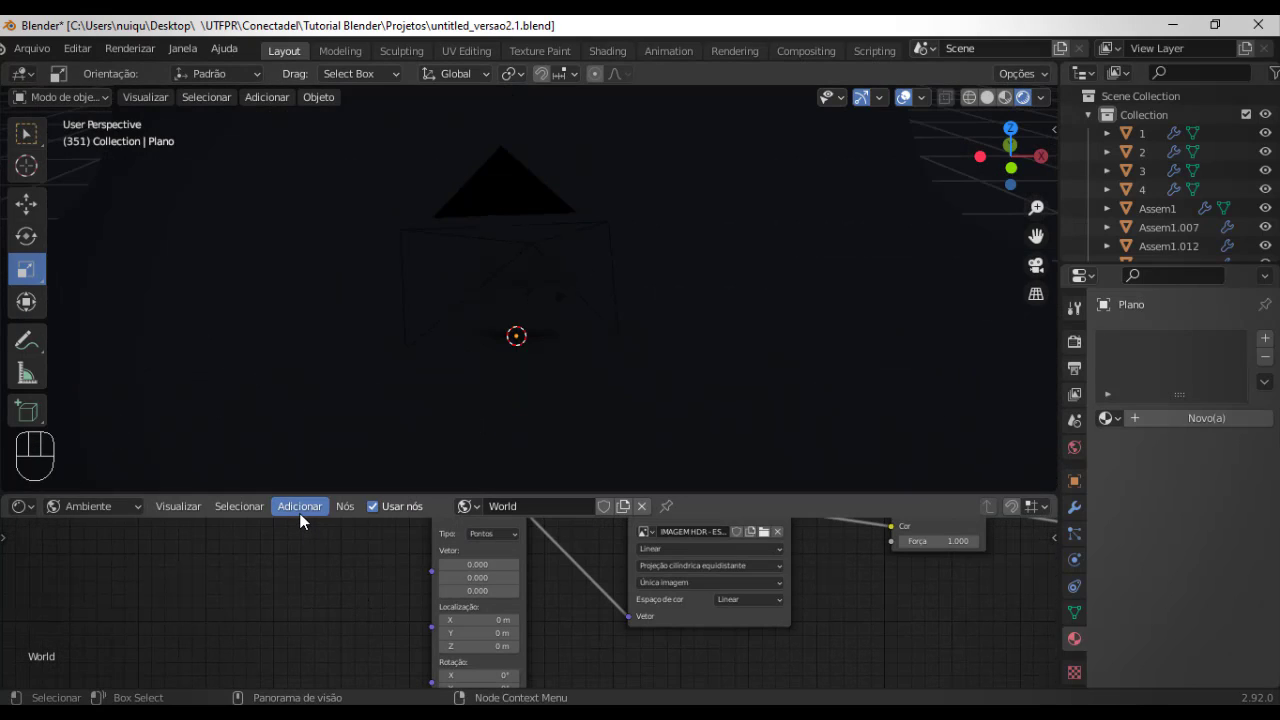
- Add a Coordenadas de textura node and connect its Geradas output to the Mapeamento node's Vetor input
left_click(299, 511)
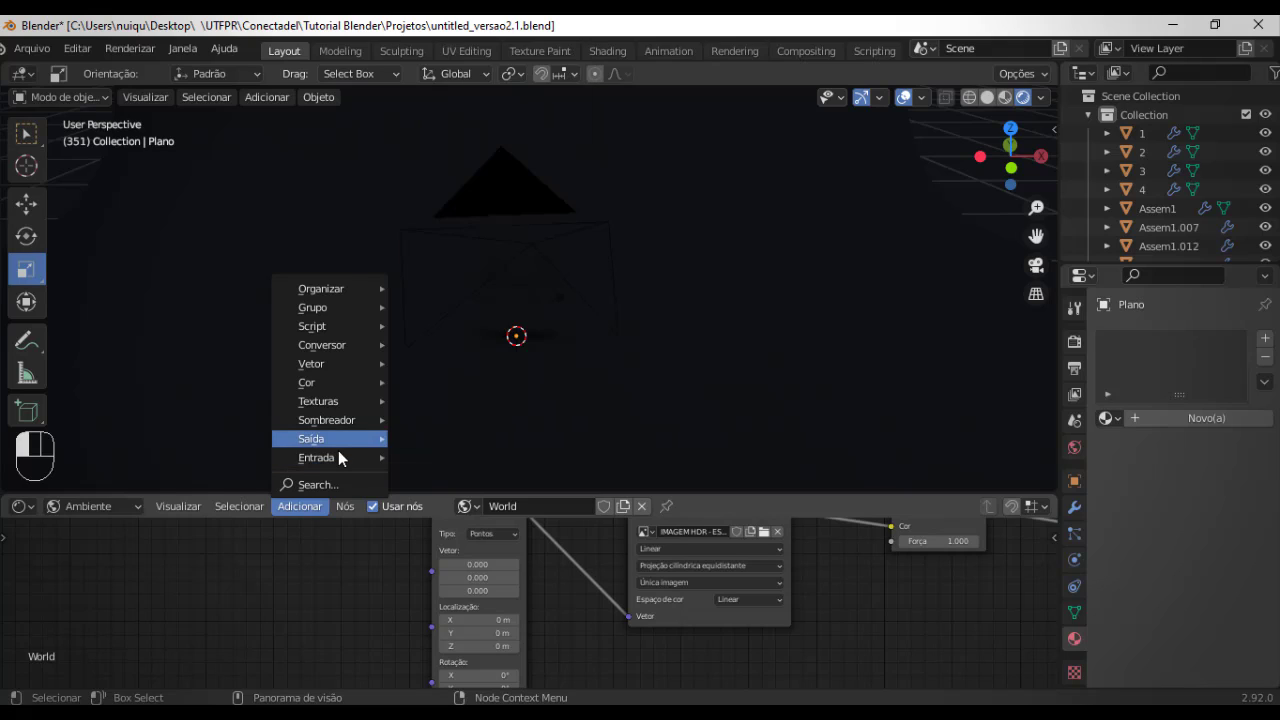
mouse_move(368, 458)
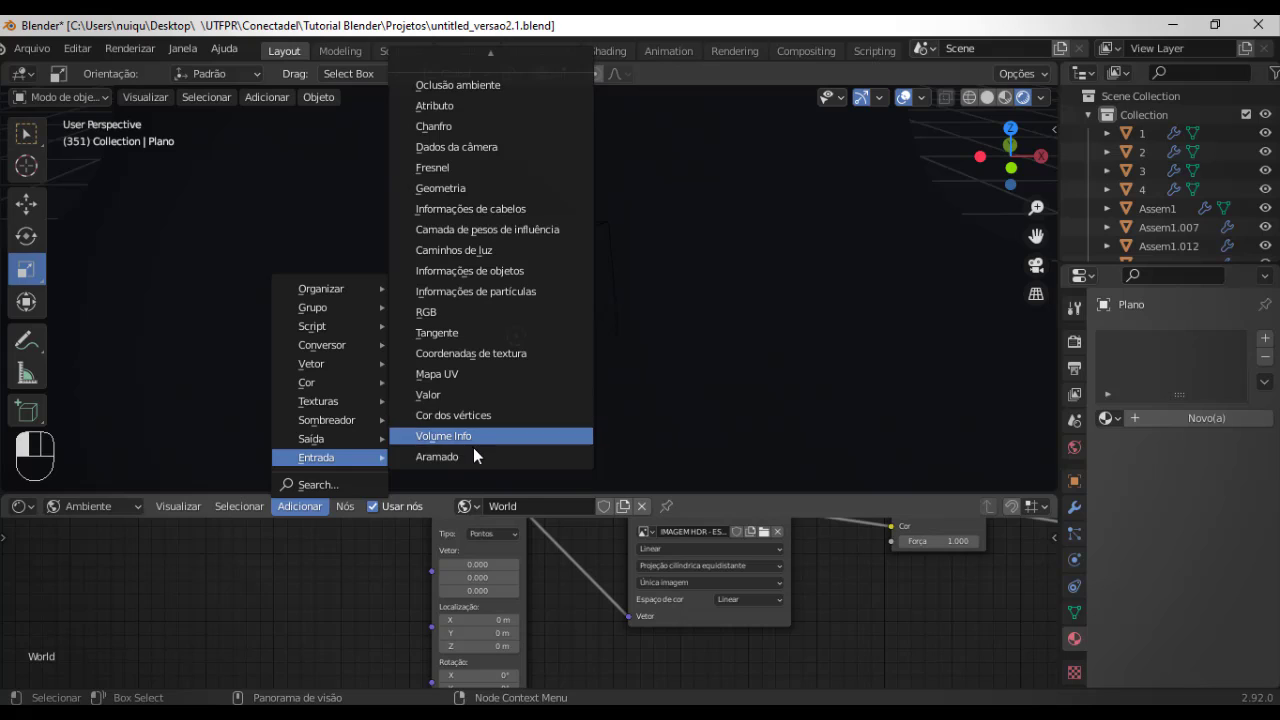
left_click(533, 354)
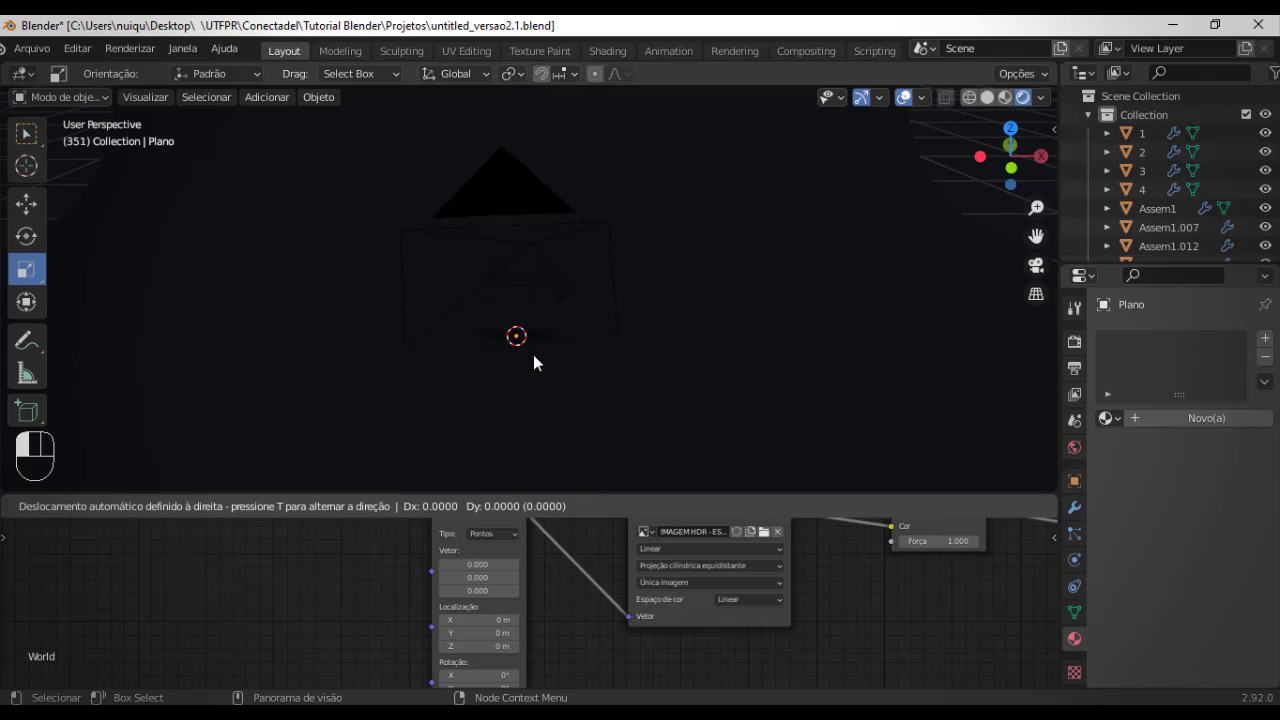
left_click(366, 552)
left_click_drag(369, 551, 472, 570)
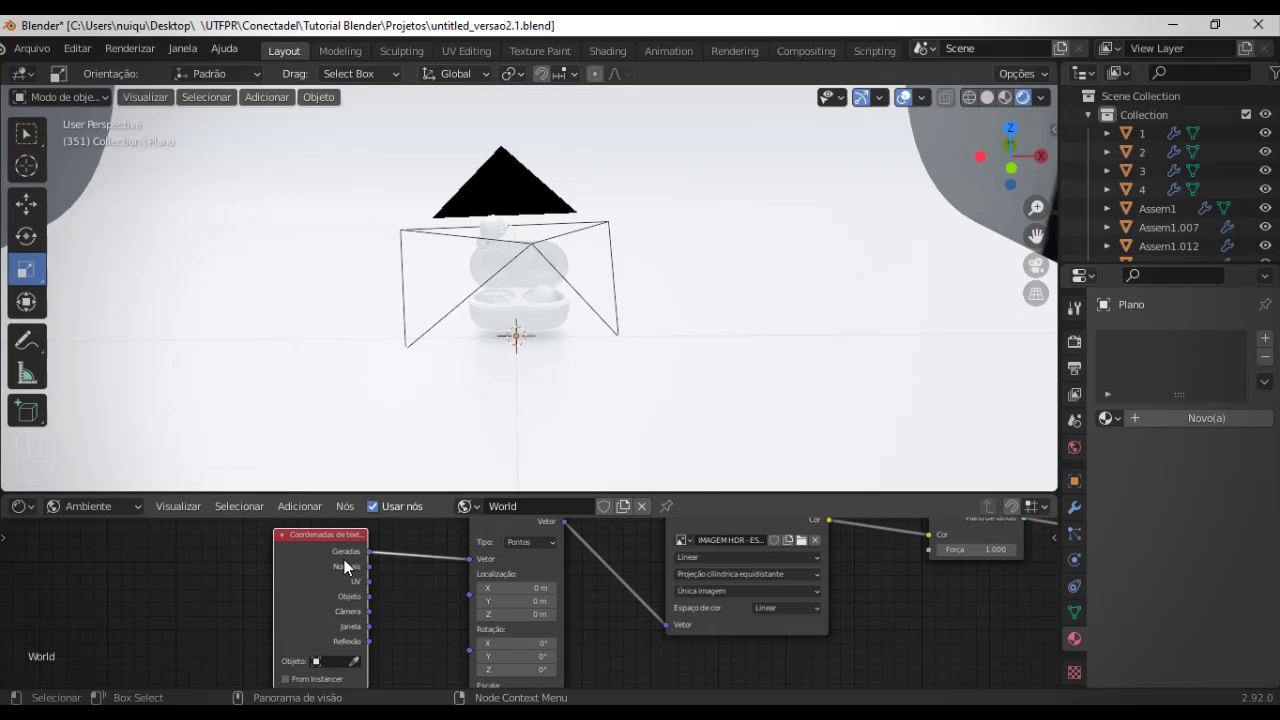
scroll(532, 562, "up", 2, "shift")
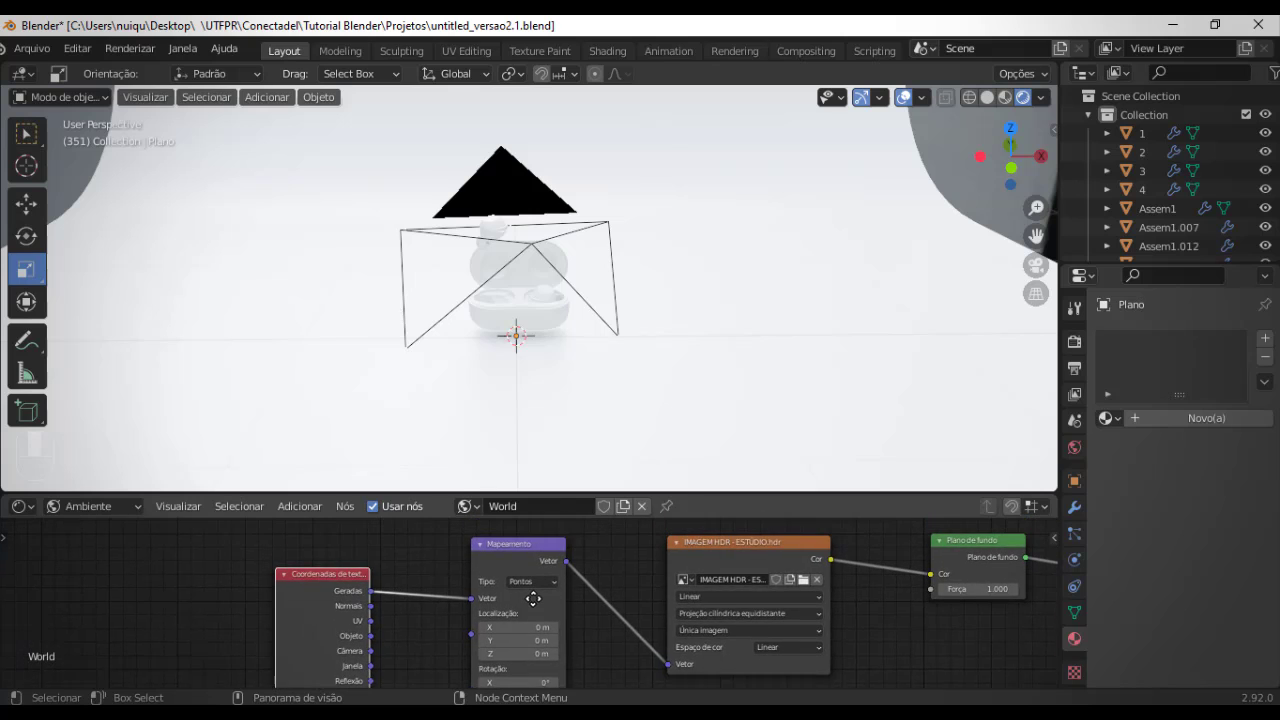
- Examine the lighting on the earbud case up close and bring the Mapeamento node's rotation values into view
scroll(616, 403, "down", 2)
scroll(616, 400, "down", 4)
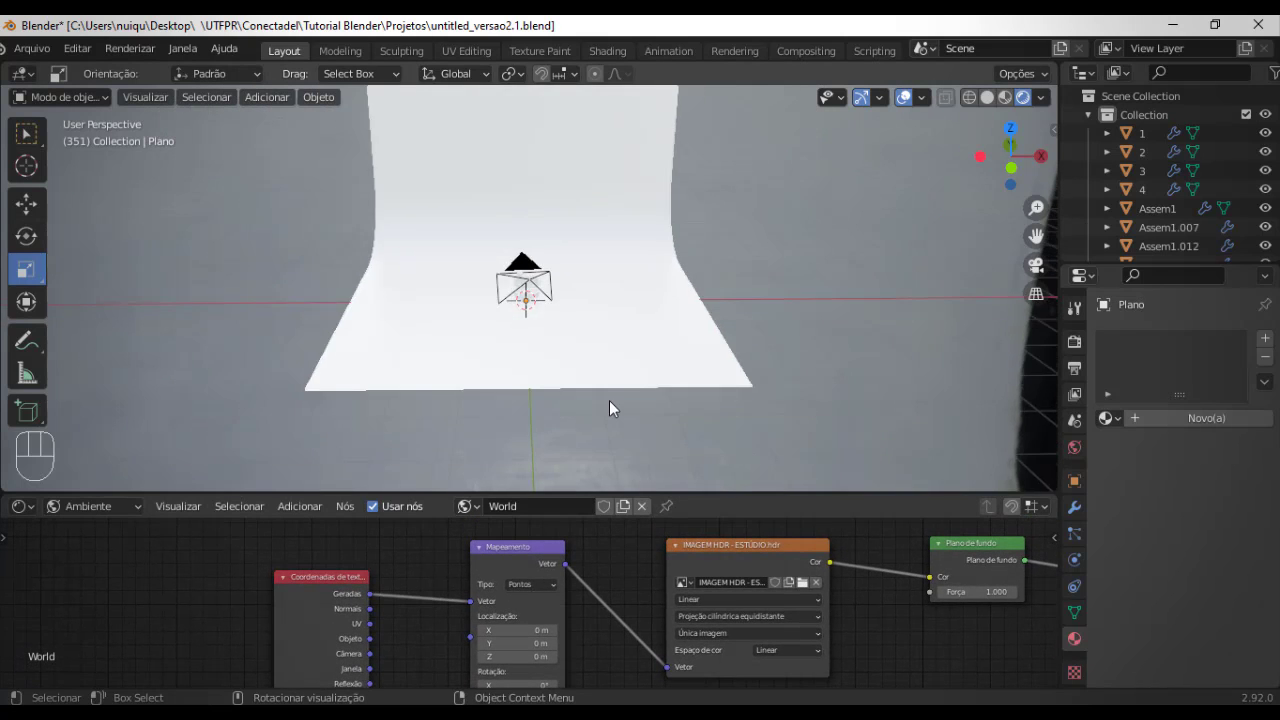
scroll(594, 397, "up", 7)
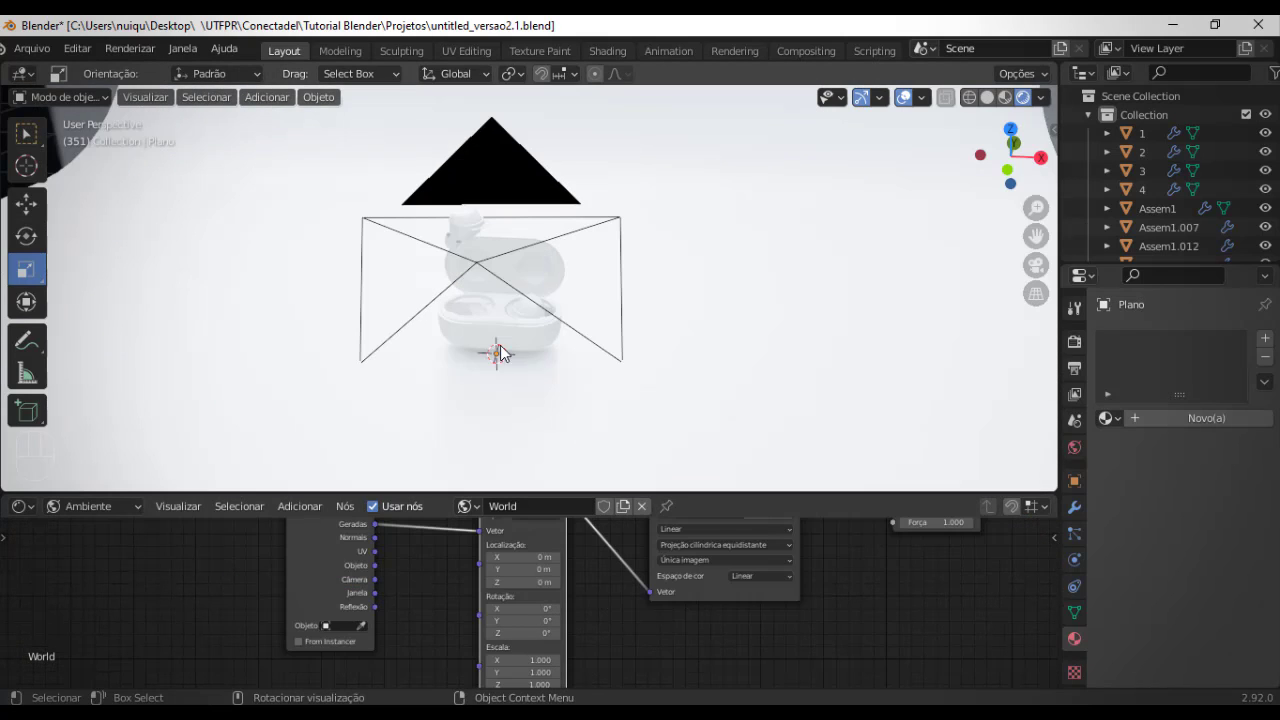
scroll(410, 352, "up", 1)
scroll(330, 372, "up", 6)
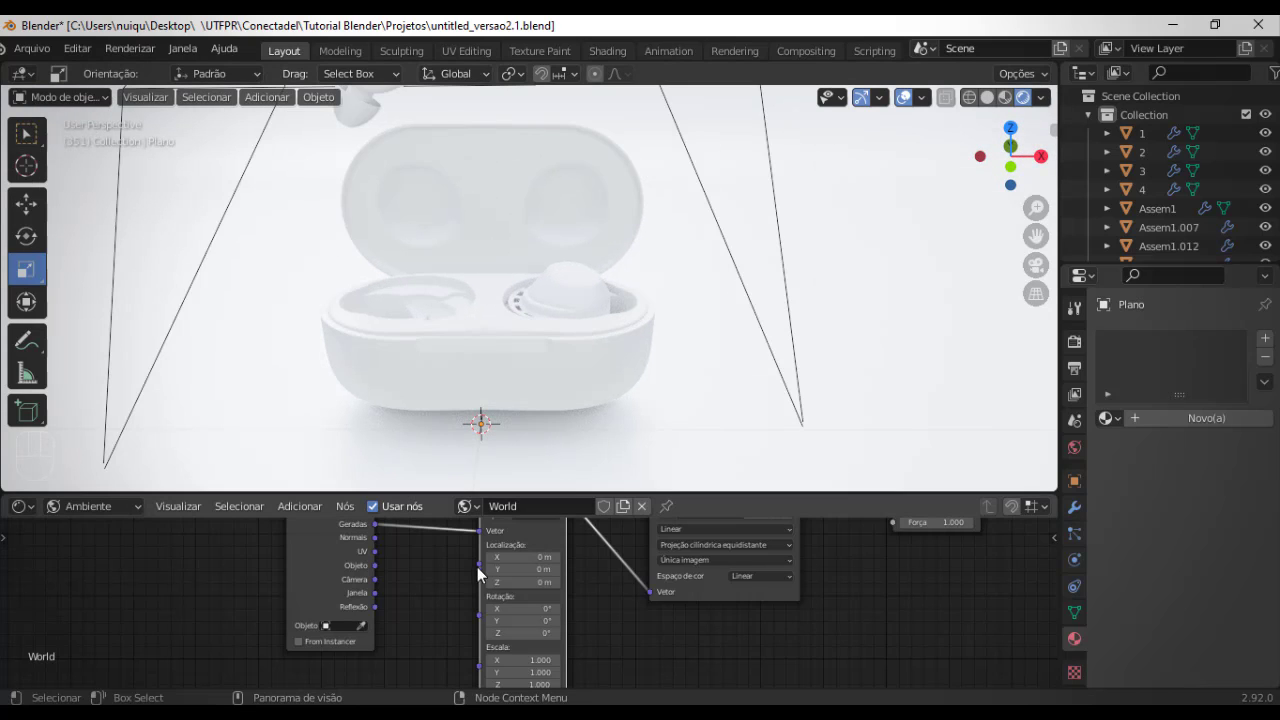
mouse_move(595, 592)
middle_mouse_down()
mouse_move(591, 624)
mouse_move(592, 612)
middle_mouse_up()
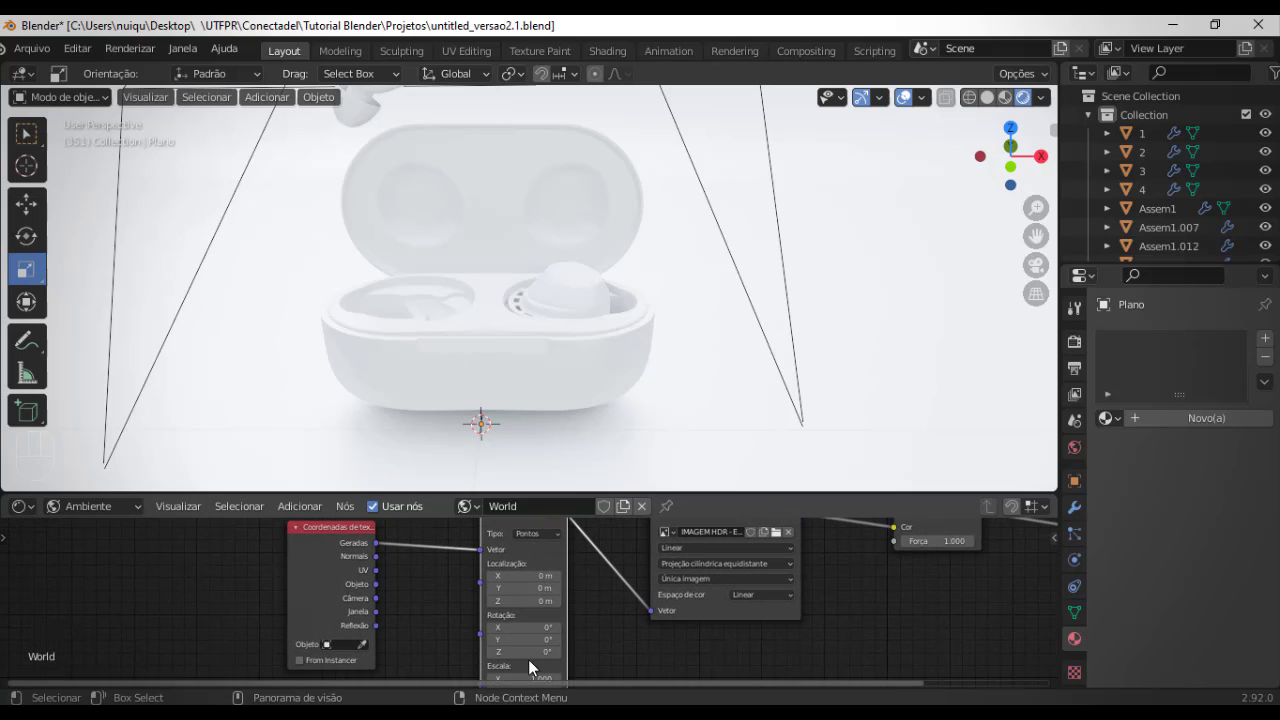
- Try rotating the HDR environment about the Z axis with the Mapeamento node's Rotação value
left_click_drag(528, 652, 580, 652)
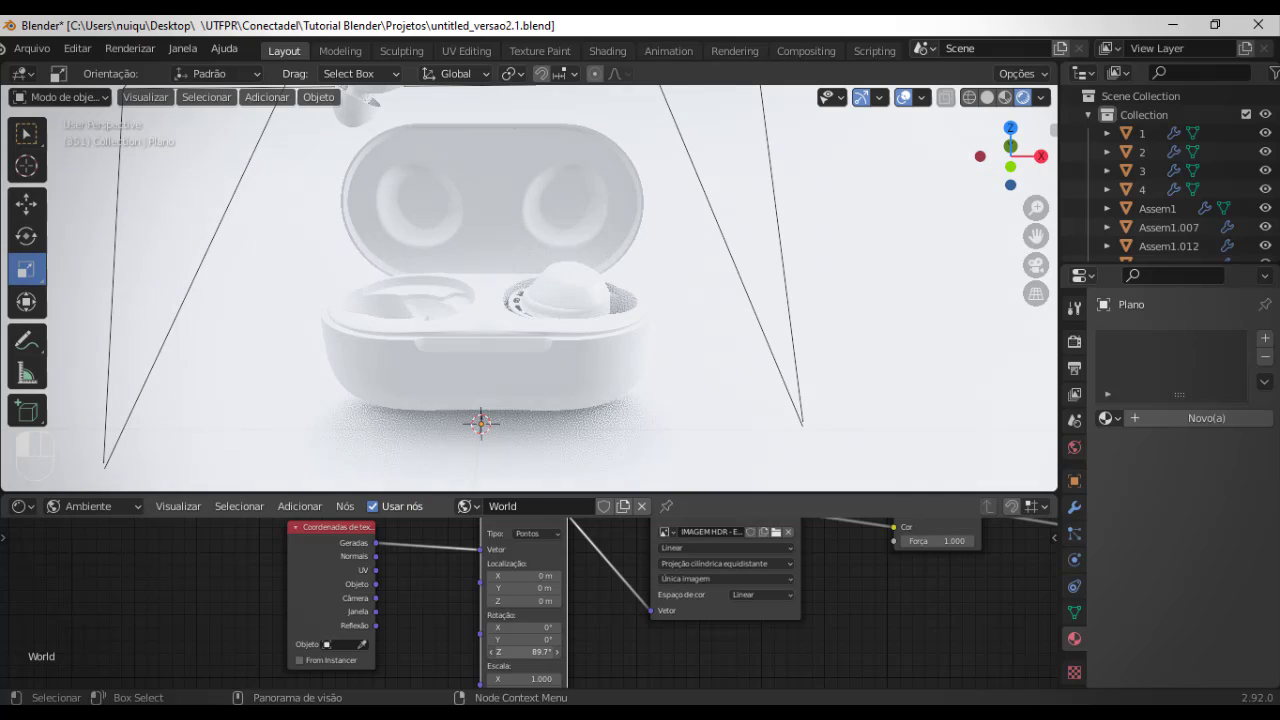
left_click_drag(530, 652, 570, 665)
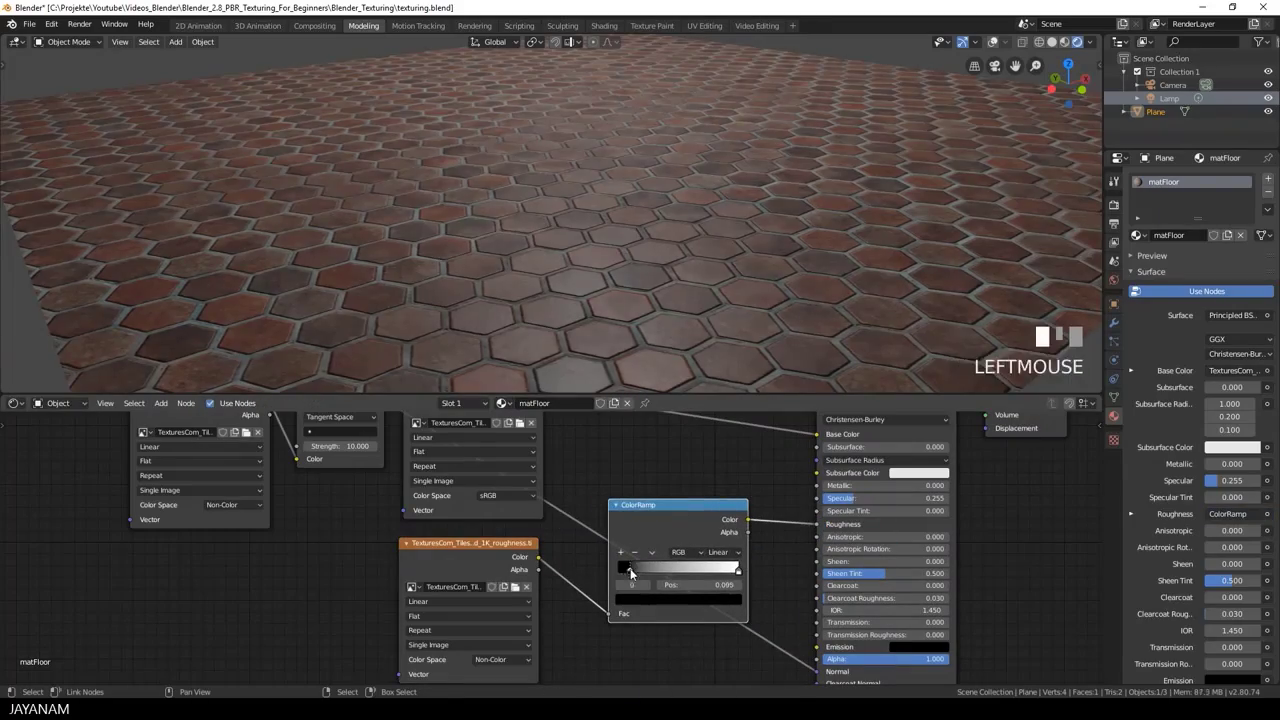
middle_click_drag(630, 330, 663, 349)
scroll(600, 309, "down", 2)
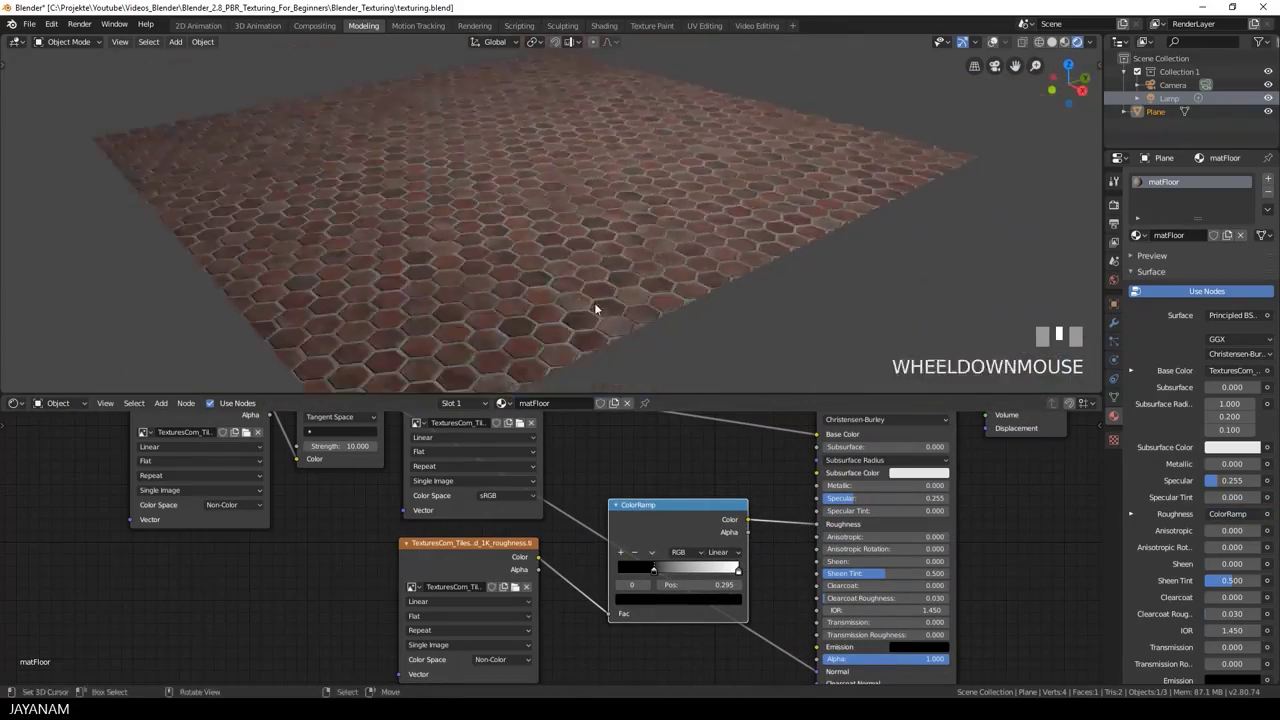
middle_click_drag(600, 309, 833, 338)
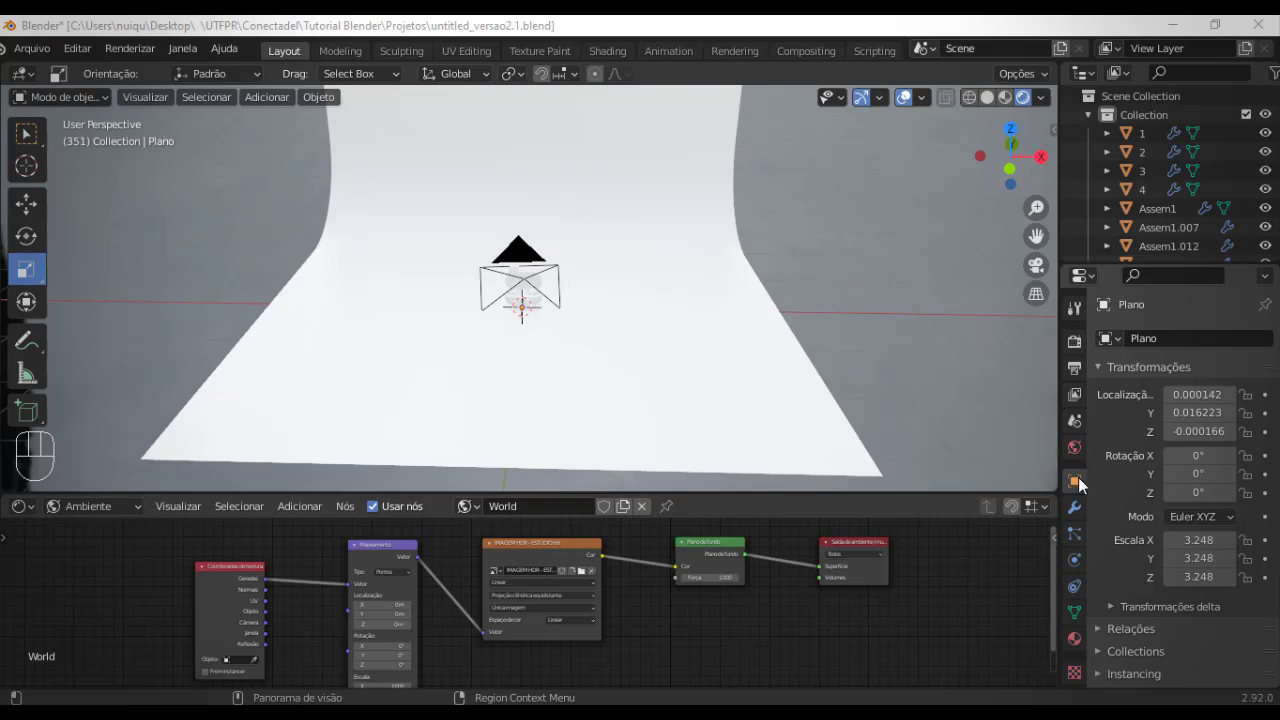
- Create a new material for the lower case body, Assem1
left_click(1075, 640)
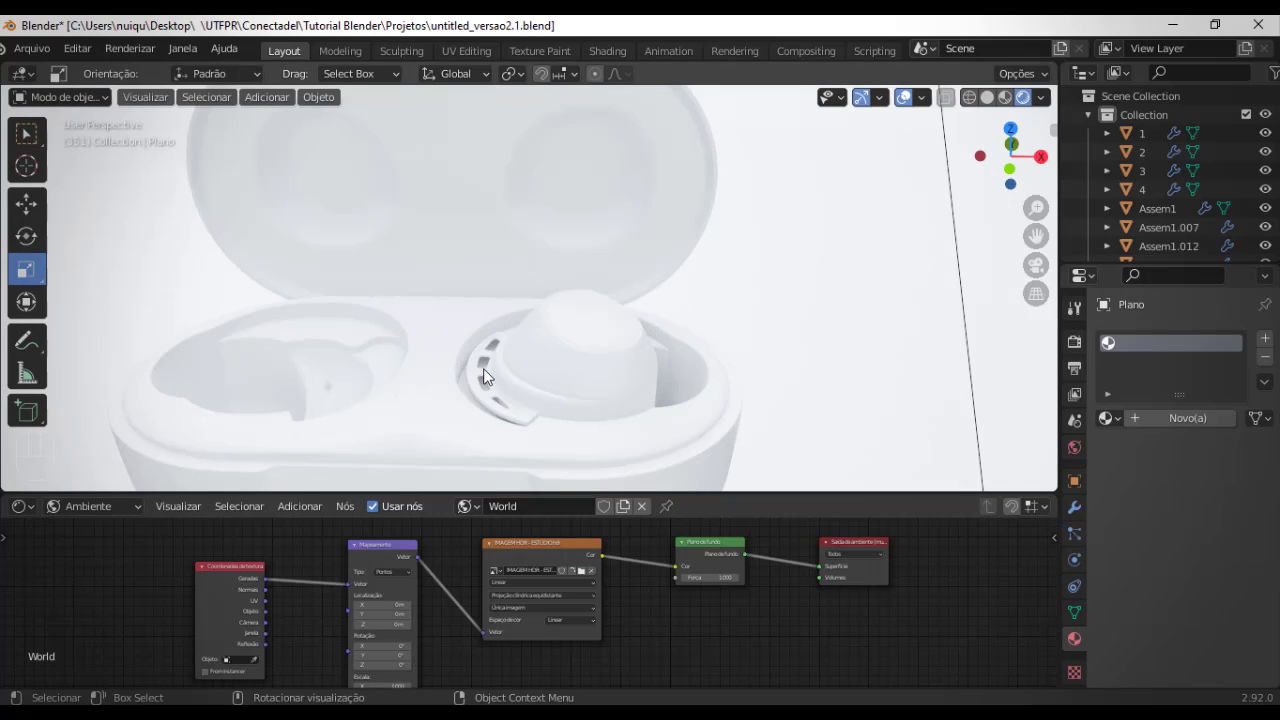
middle_click_drag(483, 368, 516, 352)
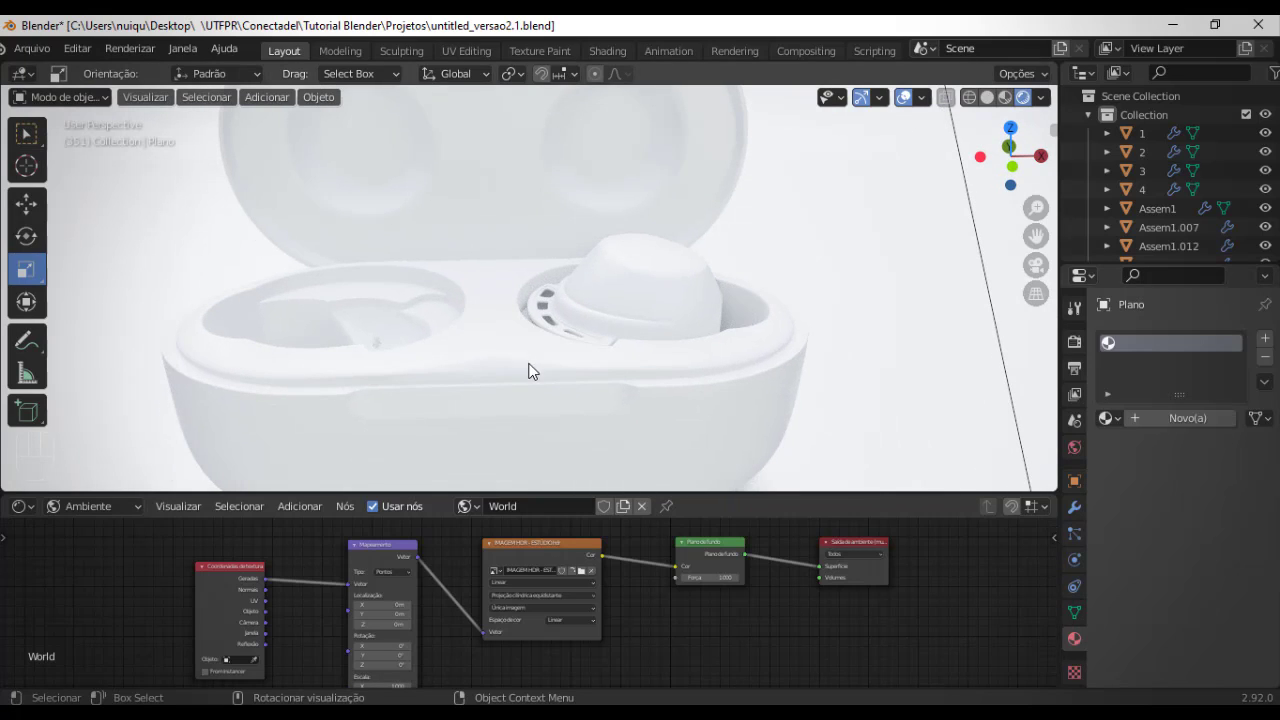
left_click(489, 392)
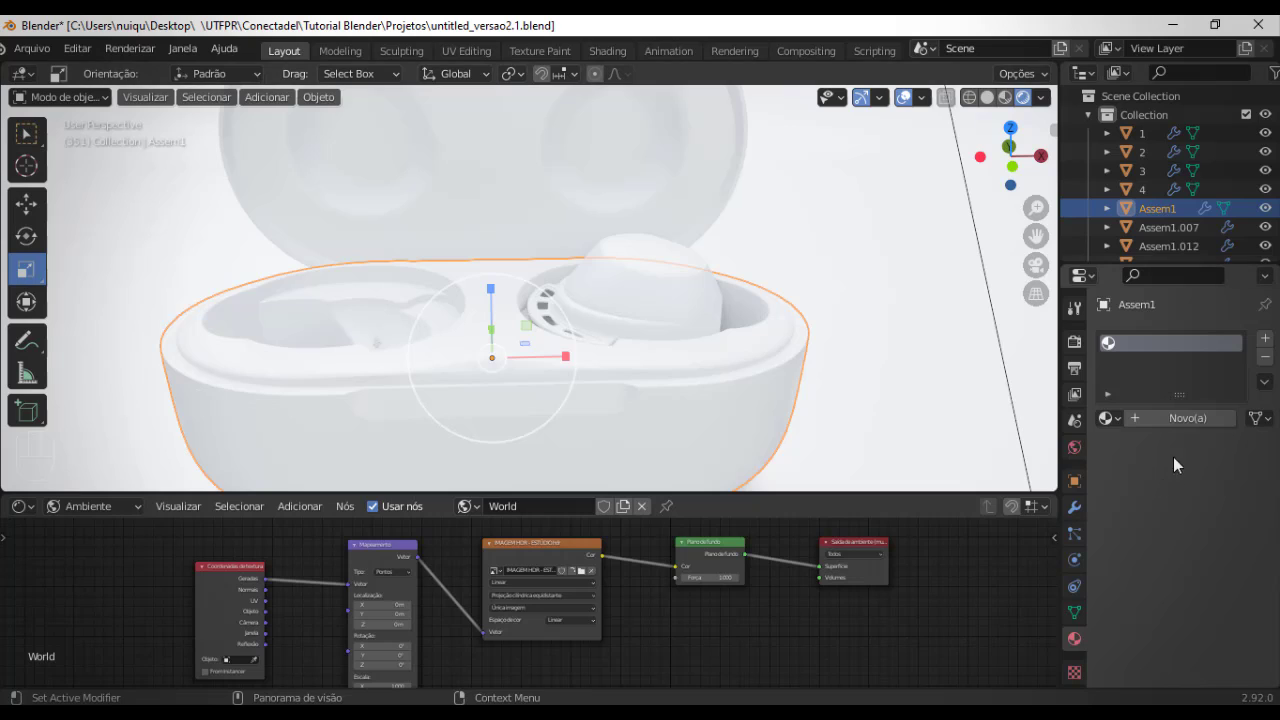
left_click(1176, 422)
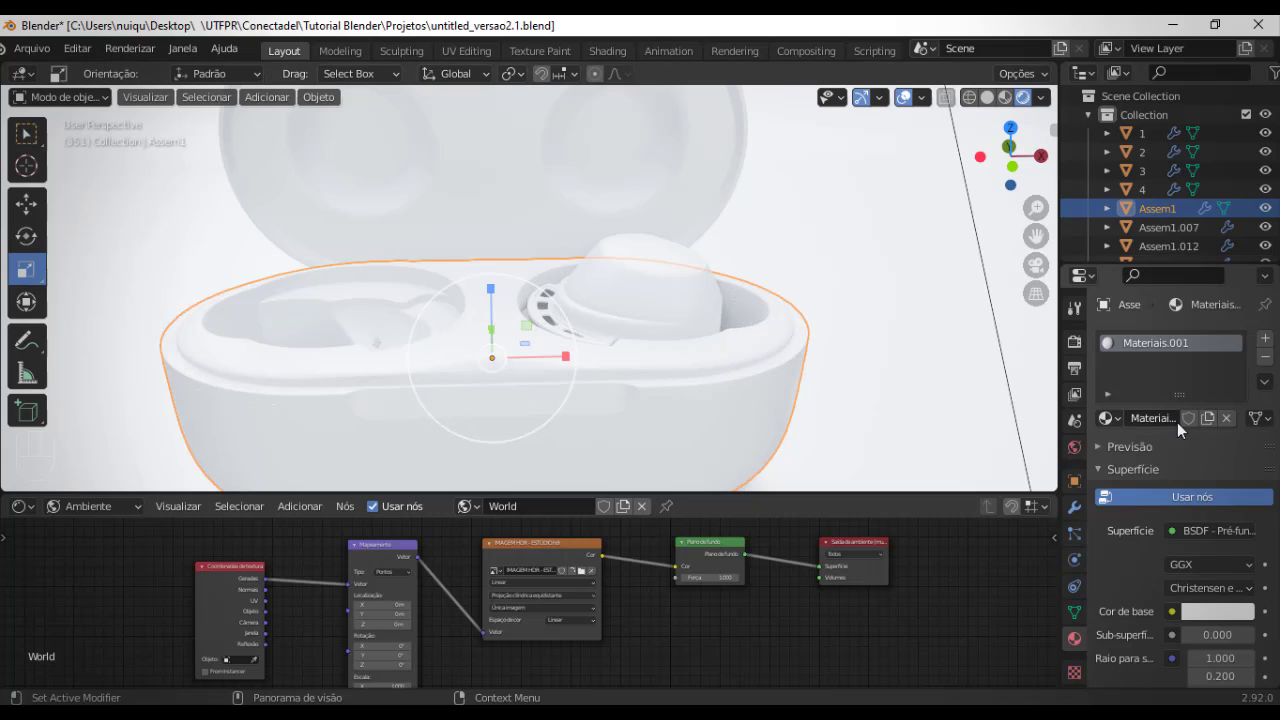
- Set the Cor de base of the lower case body's material to a light turquoise
scroll(1140, 465, "down", 5)
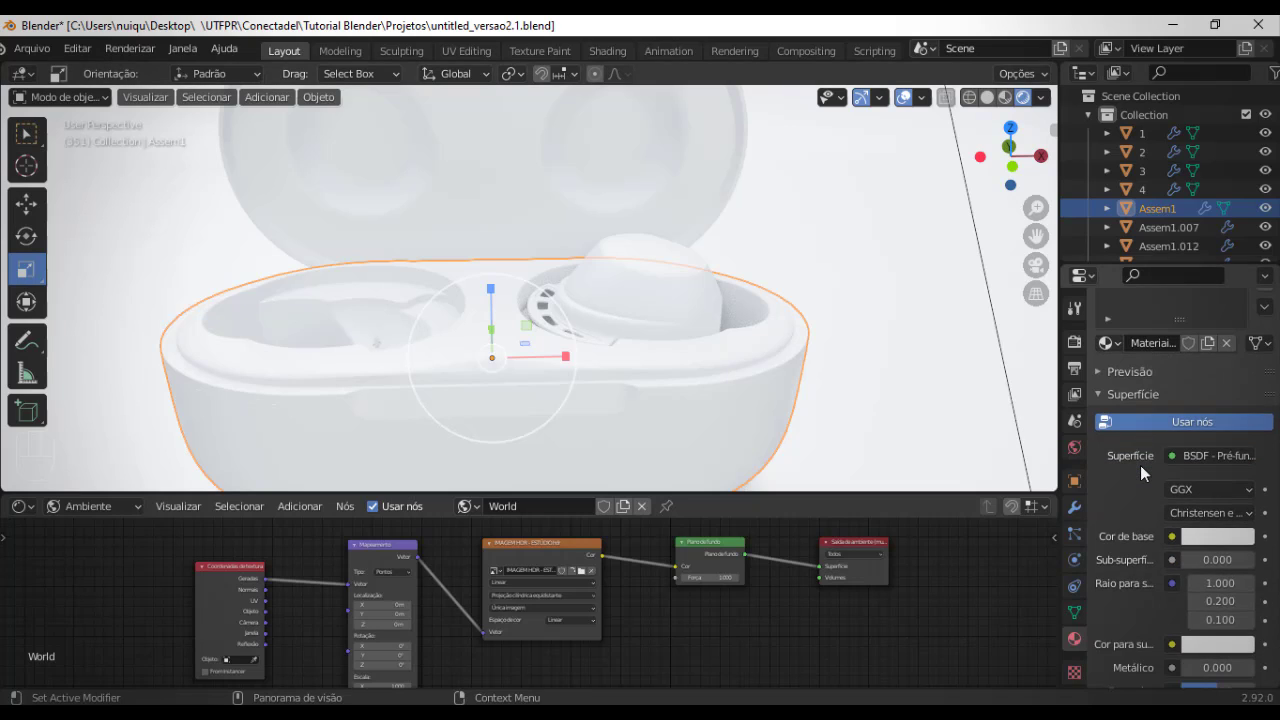
scroll(1136, 520, "down", 3)
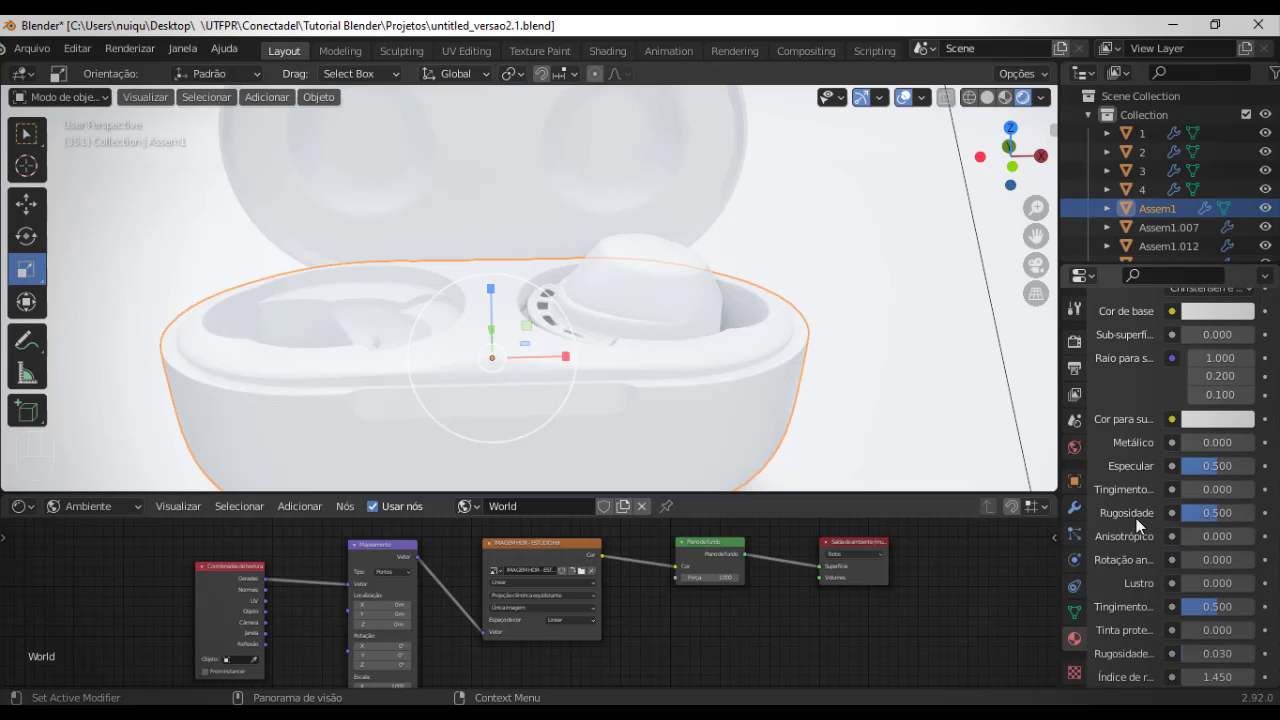
scroll(800, 357, "down", 4)
middle_click_drag(753, 393, 785, 356, "shift")
scroll(785, 356, "up", 2)
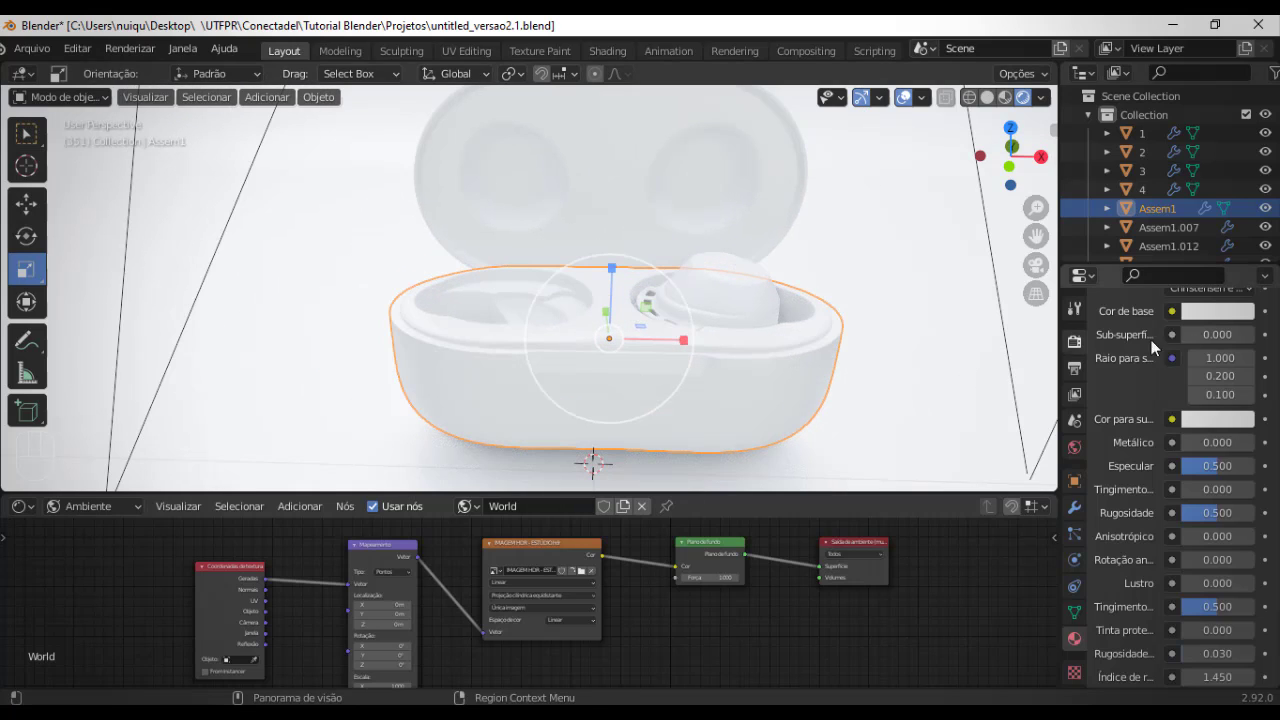
left_click(1222, 313)
left_click_drag(1179, 394, 1151, 375)
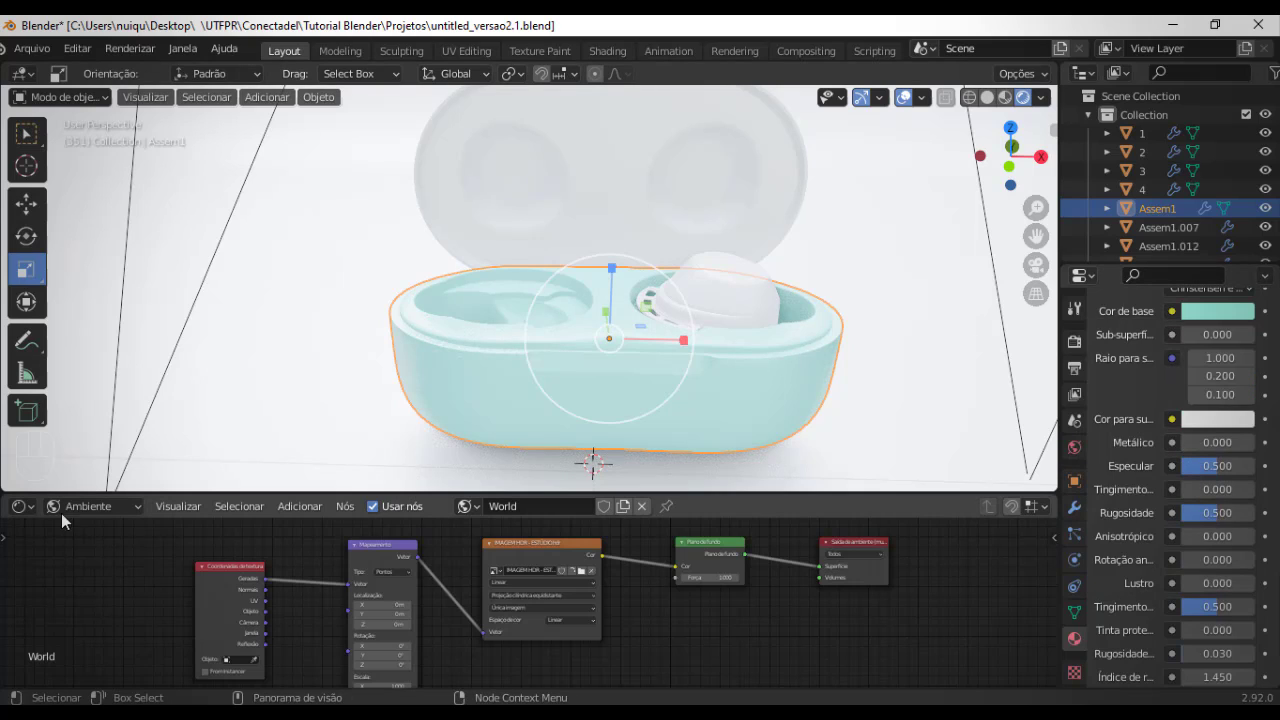
- Switch the shader editor from Ambiente to Objeto and bring the case material's BSDF node into view
left_click(124, 506)
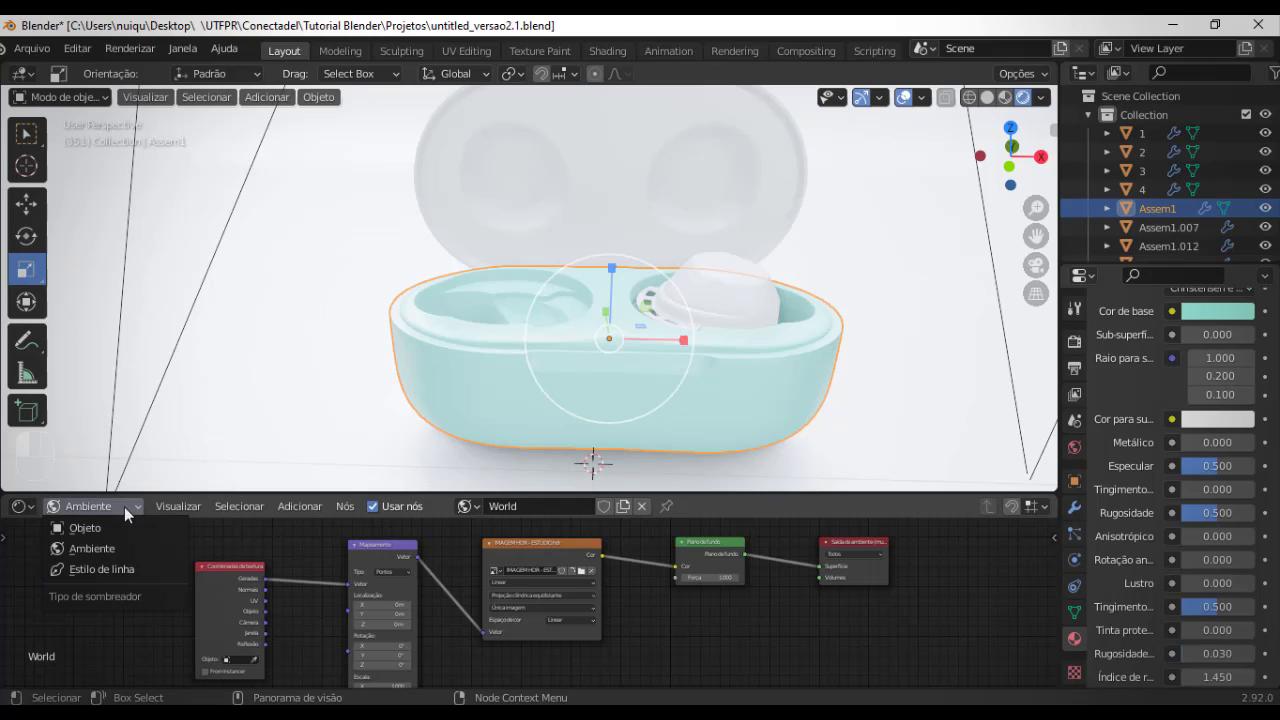
left_click(108, 530)
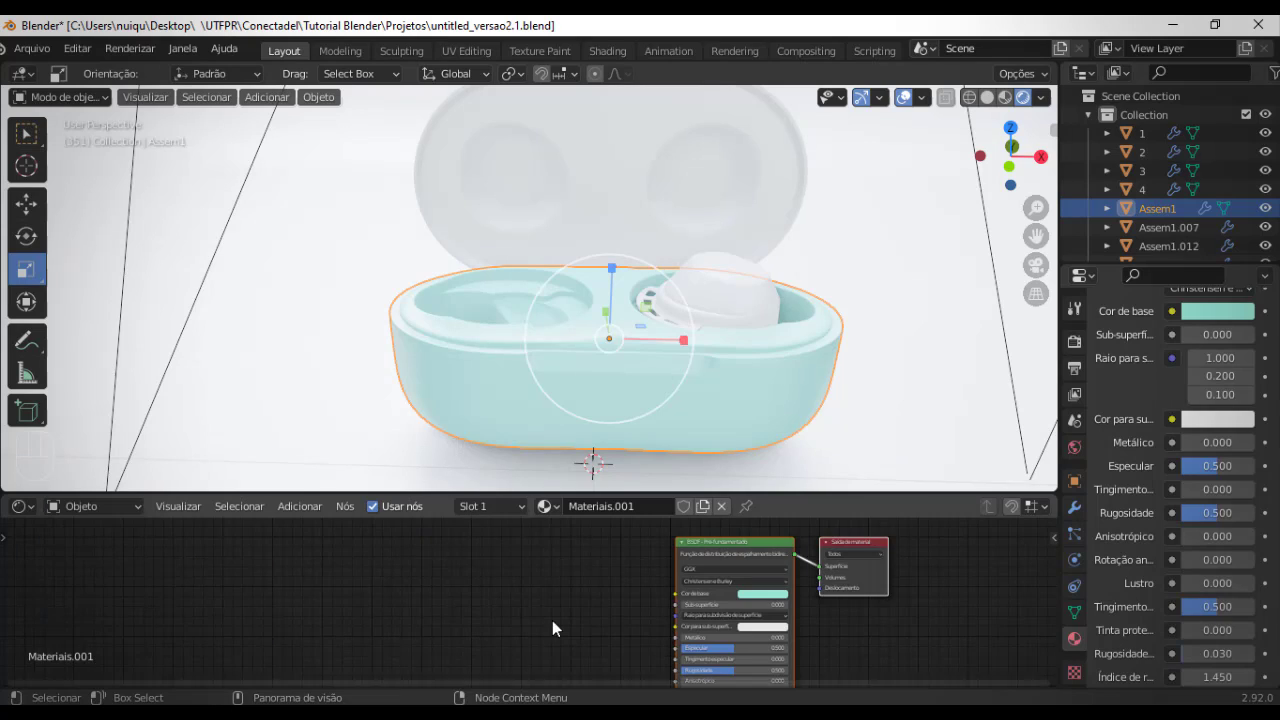
scroll(823, 537, "up", 3)
middle_click_drag(823, 537, 418, 605)
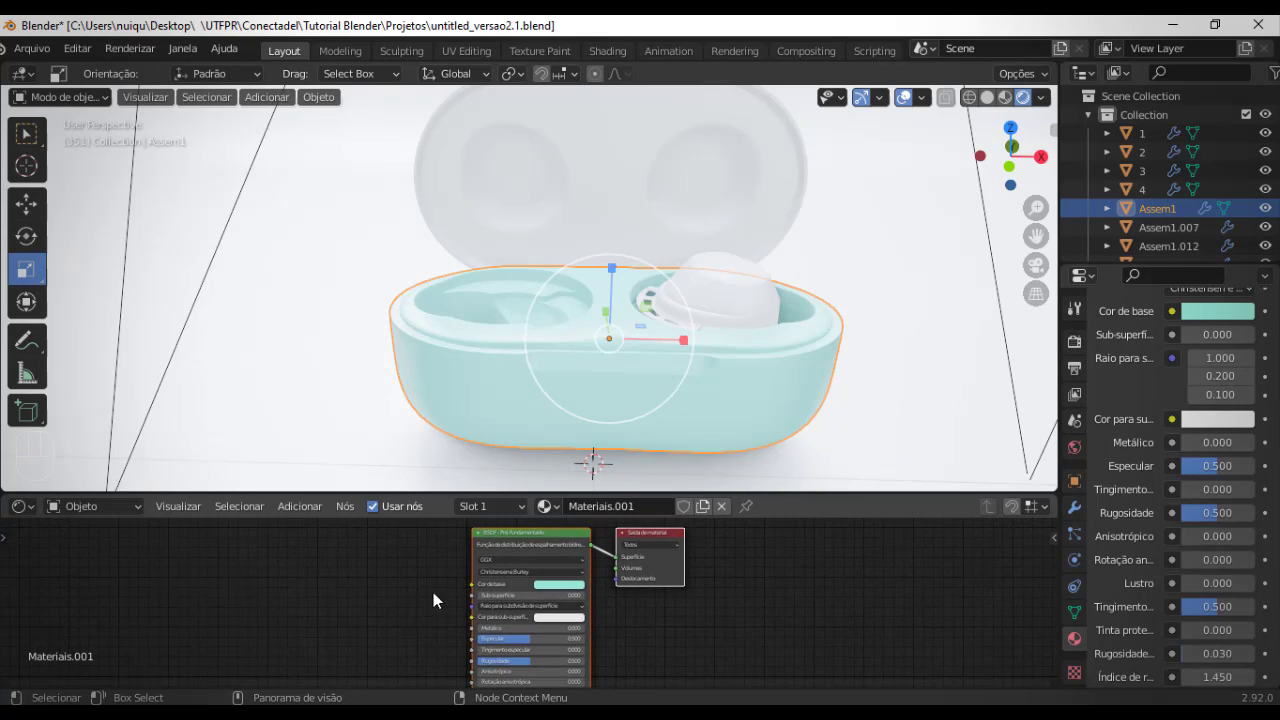
middle_click_drag(418, 551, 424, 563)
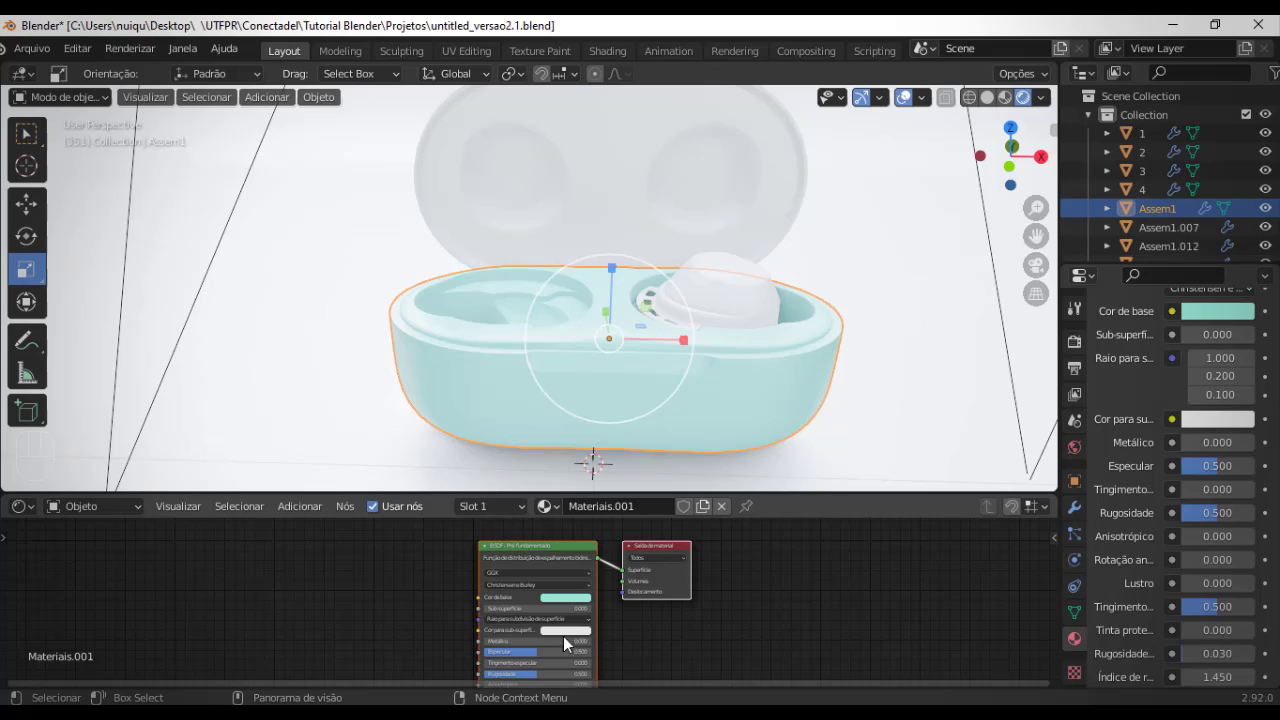
- Examine the Especular, Rugosidade, Transmissão and other parameters of the case material's BSDF node
scroll(425, 635, "up", 3)
middle_click_drag(425, 635, 437, 558)
mouse_move(477, 541)
left_mouse_down()
mouse_move(540, 541)
mouse_move(477, 541)
left_mouse_up()
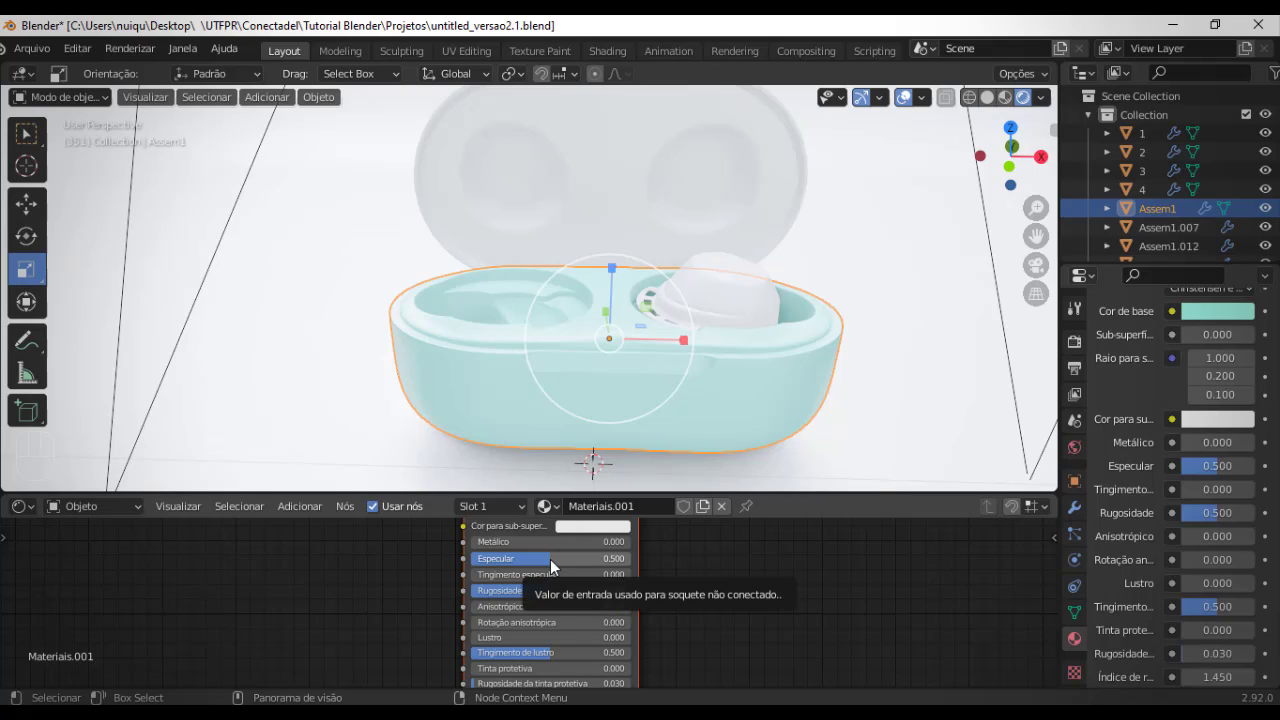
mouse_move(550, 559)
left_mouse_down()
mouse_move(471, 559)
mouse_move(608, 559)
mouse_move(476, 559)
mouse_move(550, 559)
left_mouse_up()
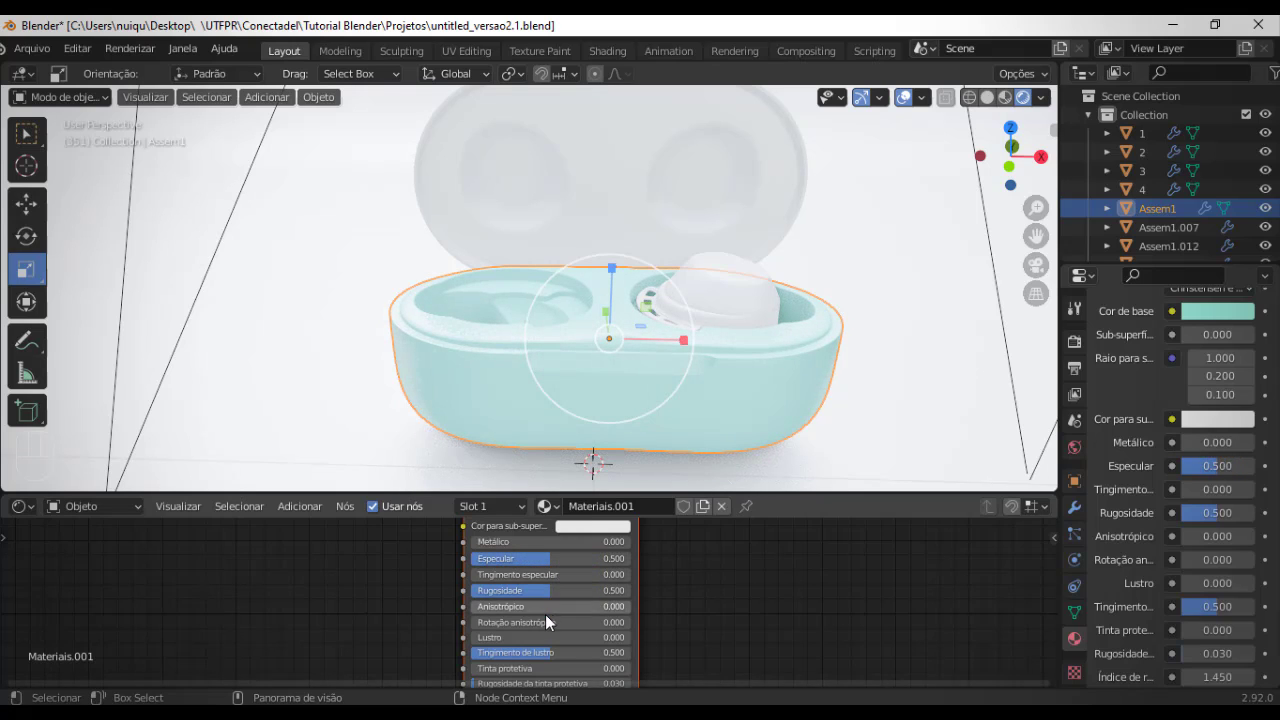
scroll(545, 614, "down", 1)
middle_click_drag(725, 662, 717, 599)
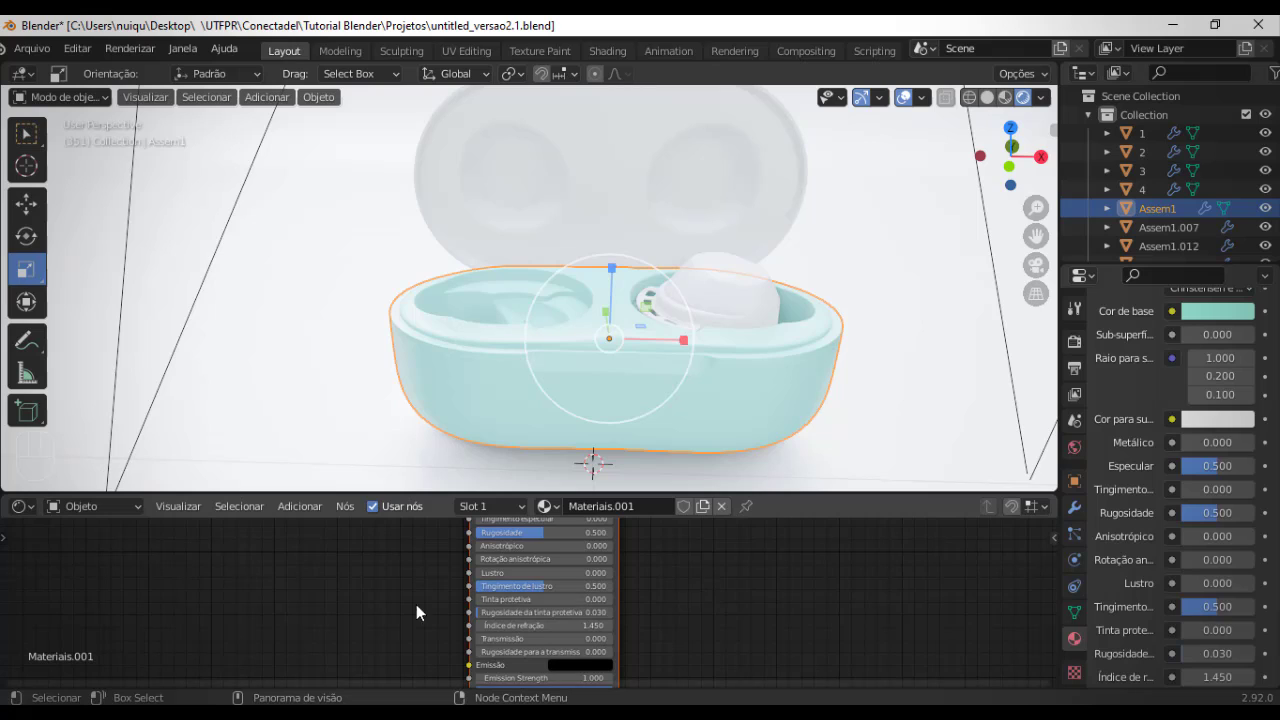
scroll(414, 604, "up", 1)
middle_click_drag(406, 603, 429, 560)
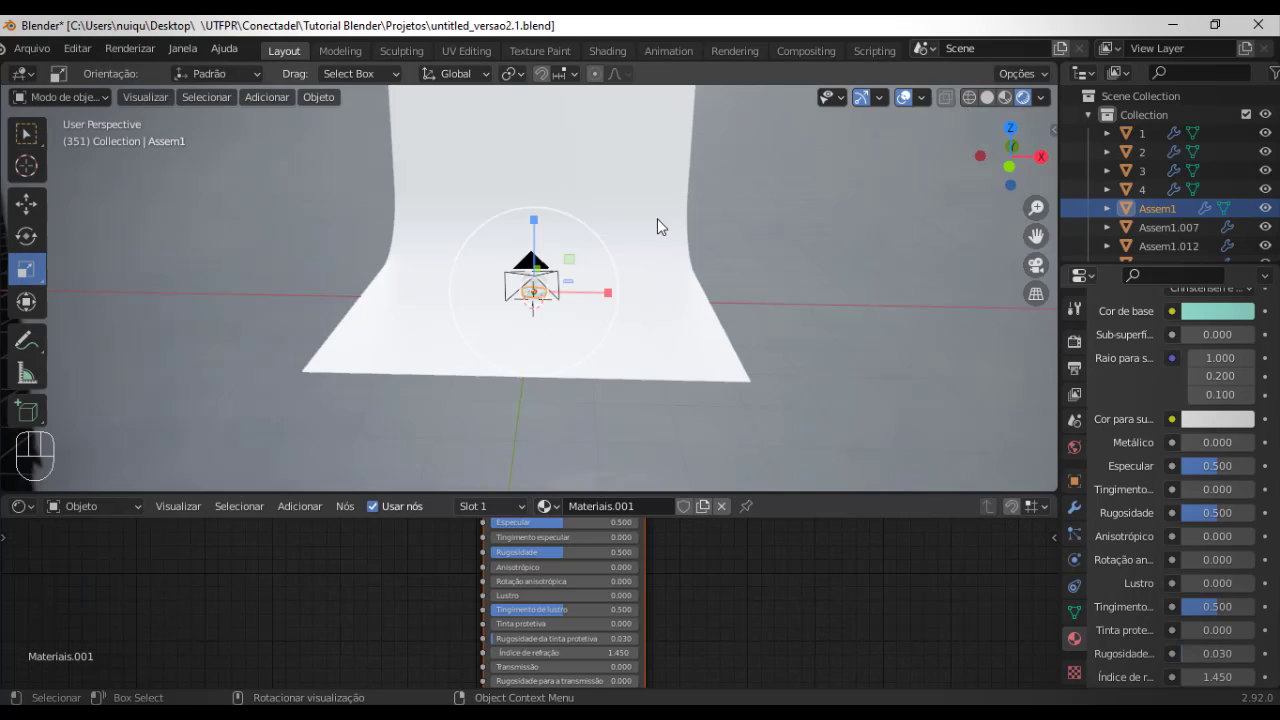
- Create a new material for the curved backdrop and name it Fundo Infinito
left_click(684, 202)
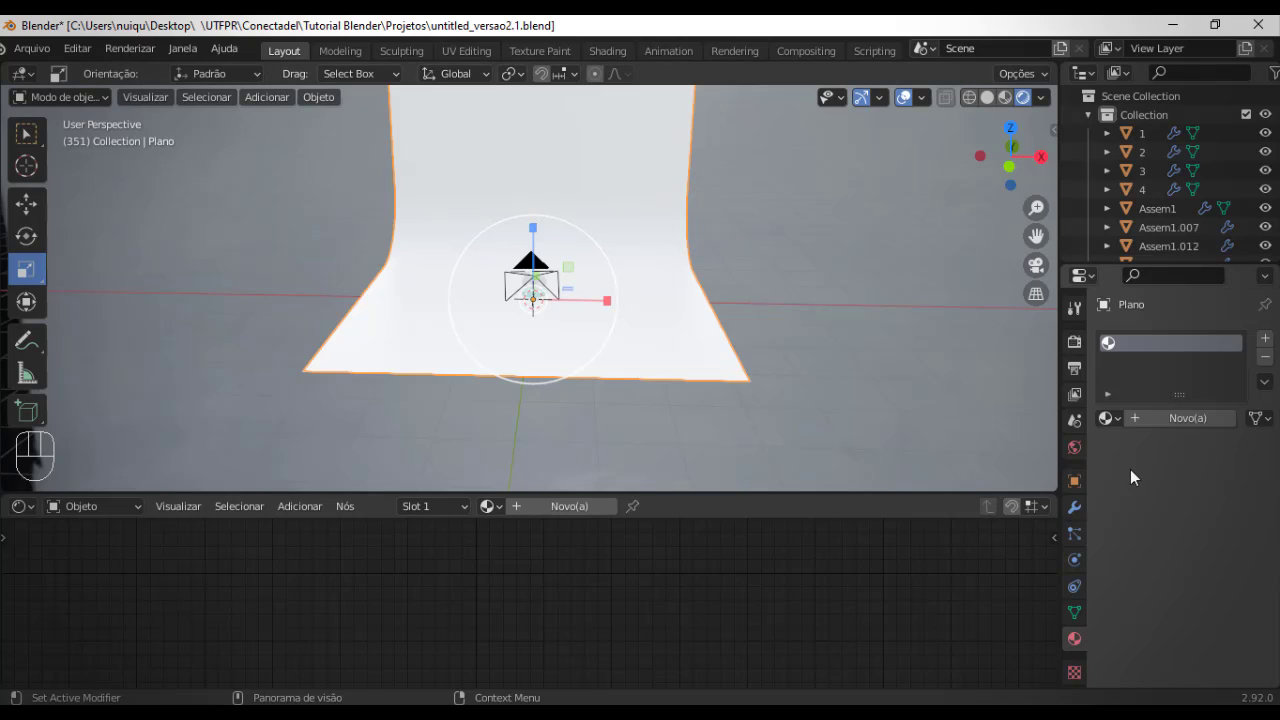
left_click(1156, 424)
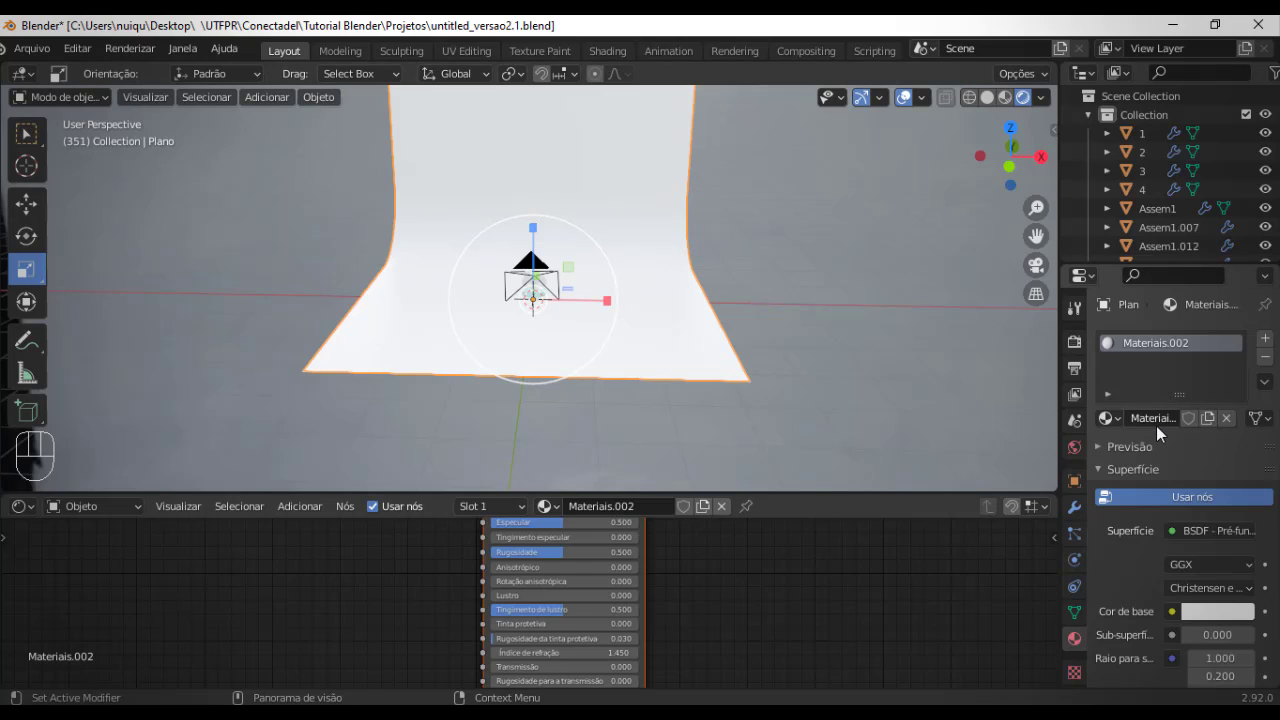
double_click(1163, 344)
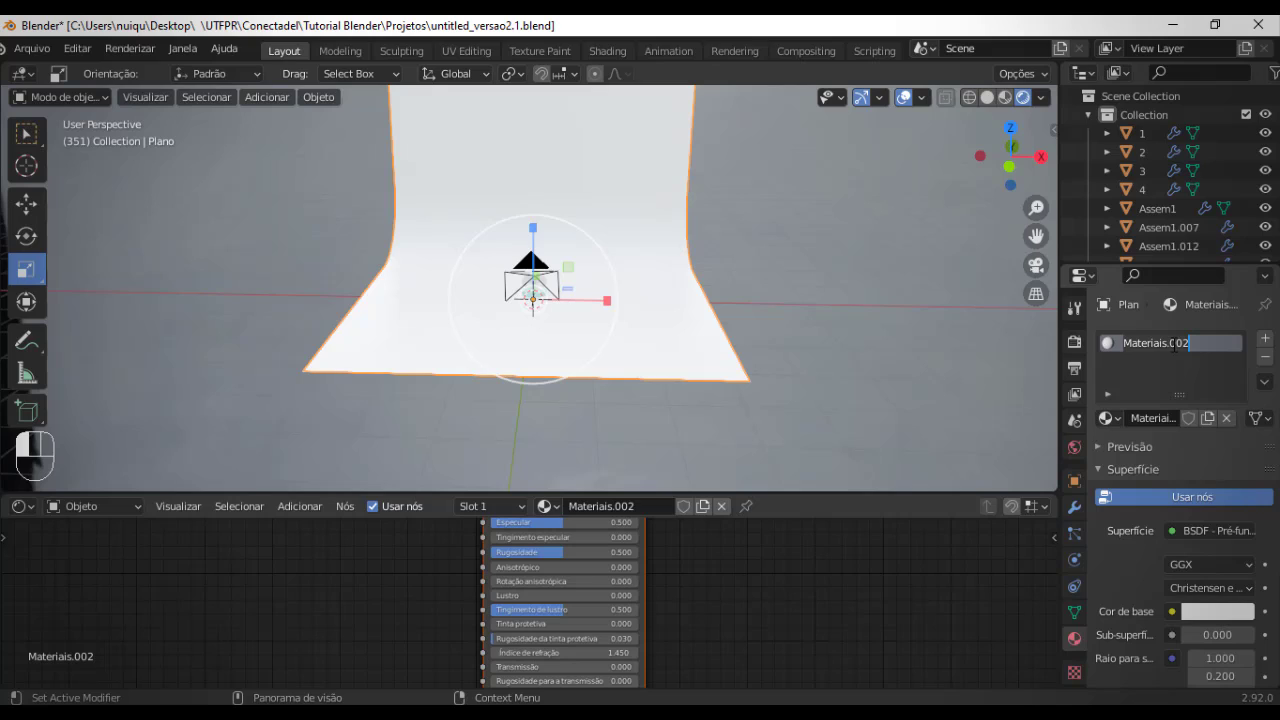
type("Fundo IN")
key("BackSpace")
type("nfinito")
left_click(931, 366)
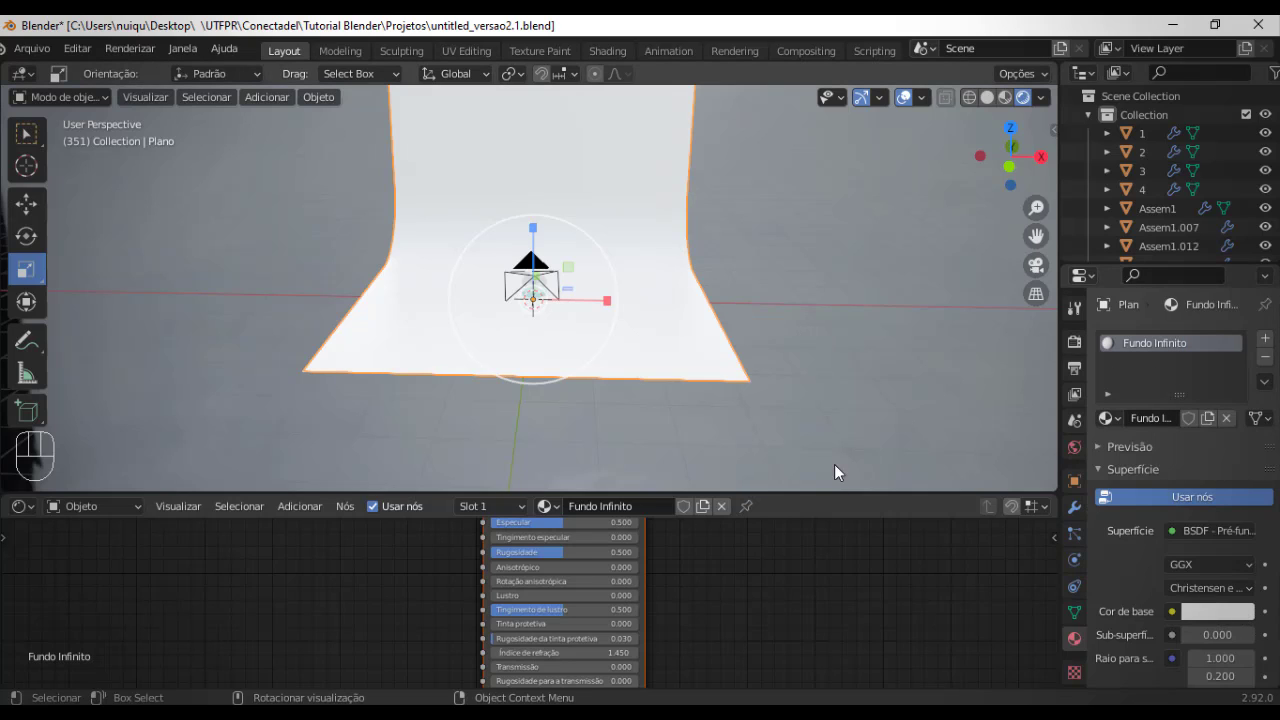
- Tint the Cor de base of the Fundo Infinito material a very pale cyan
left_click(1216, 610)
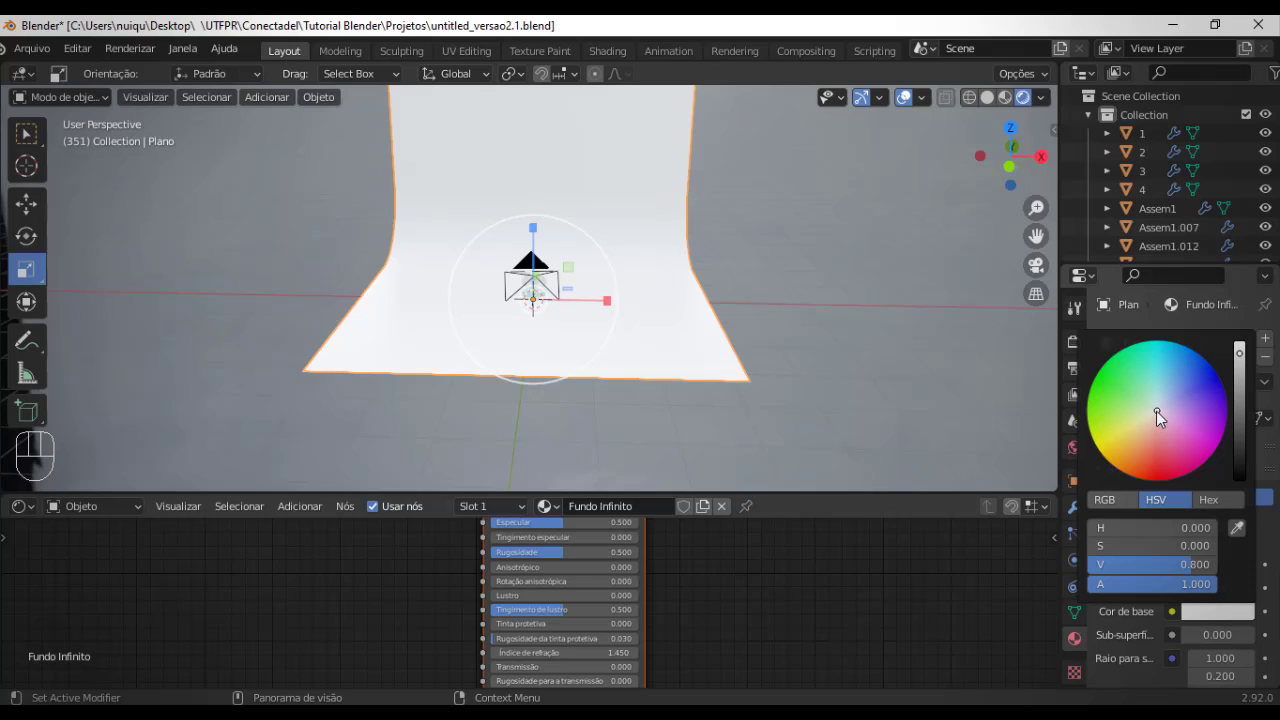
left_click(1157, 408)
left_click_drag(1158, 406, 1157, 407)
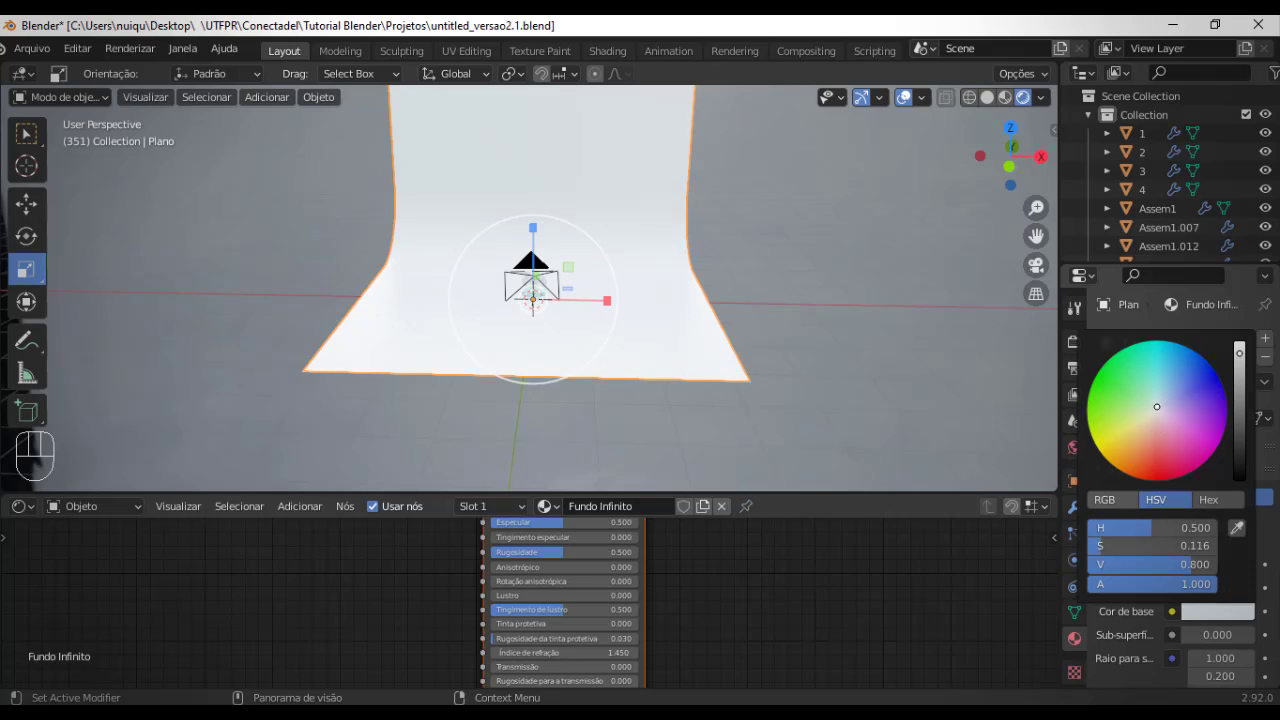
- Set the Fundo Infinito material's Especular value to 0 and check the backdrop's shading
scroll(1171, 557, "down", 3)
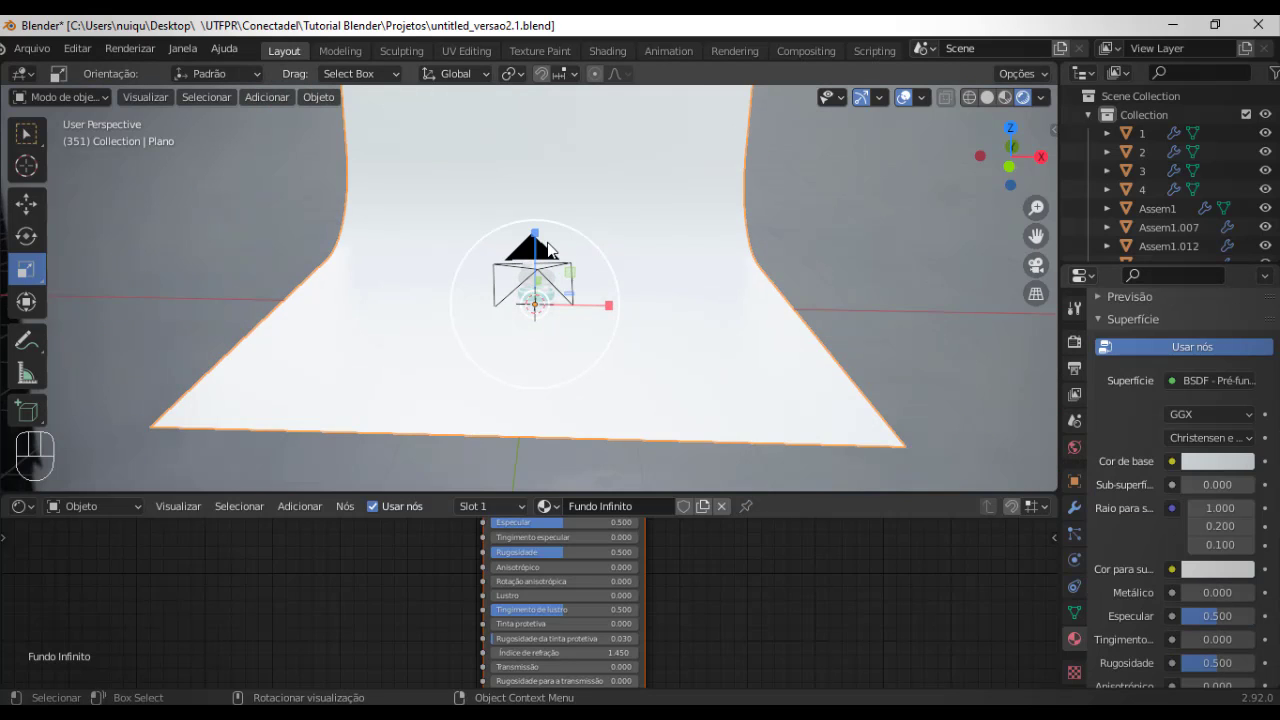
scroll(565, 268, "up", 8)
scroll(1147, 614, "down", 1)
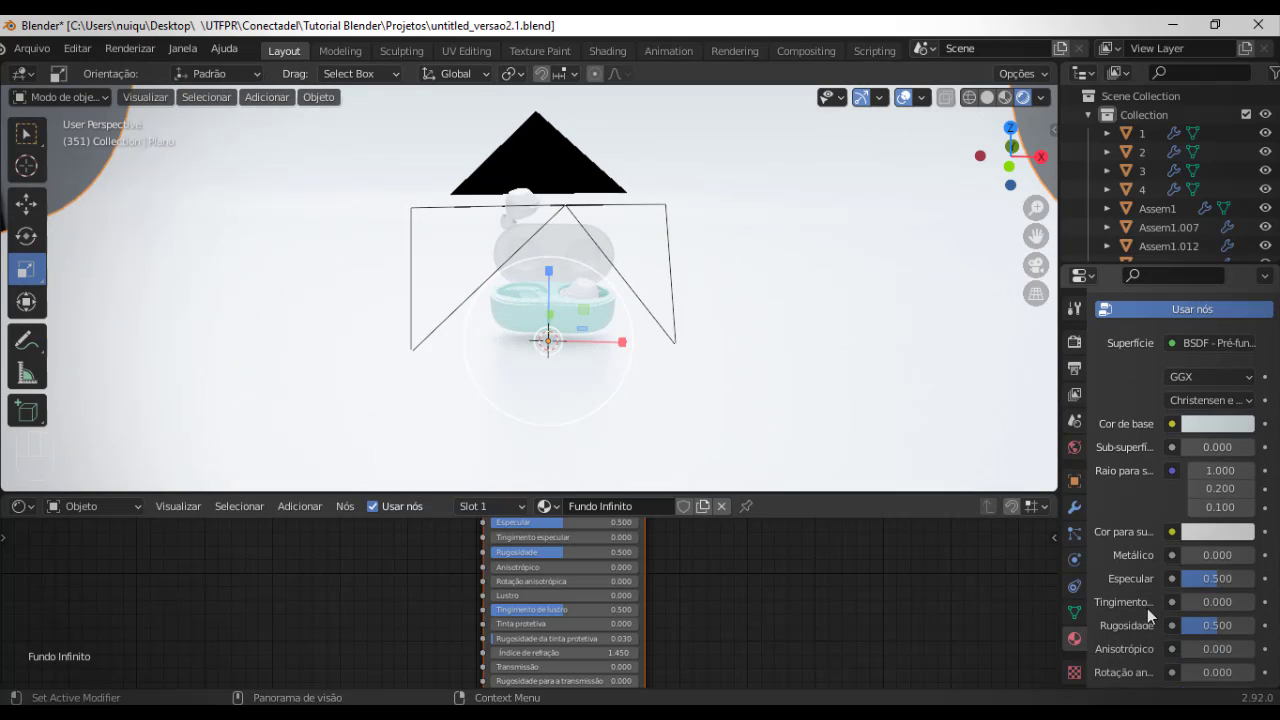
left_click_drag(1213, 580, 1181, 579)
scroll(712, 312, "down", 4)
scroll(712, 320, "down", 2)
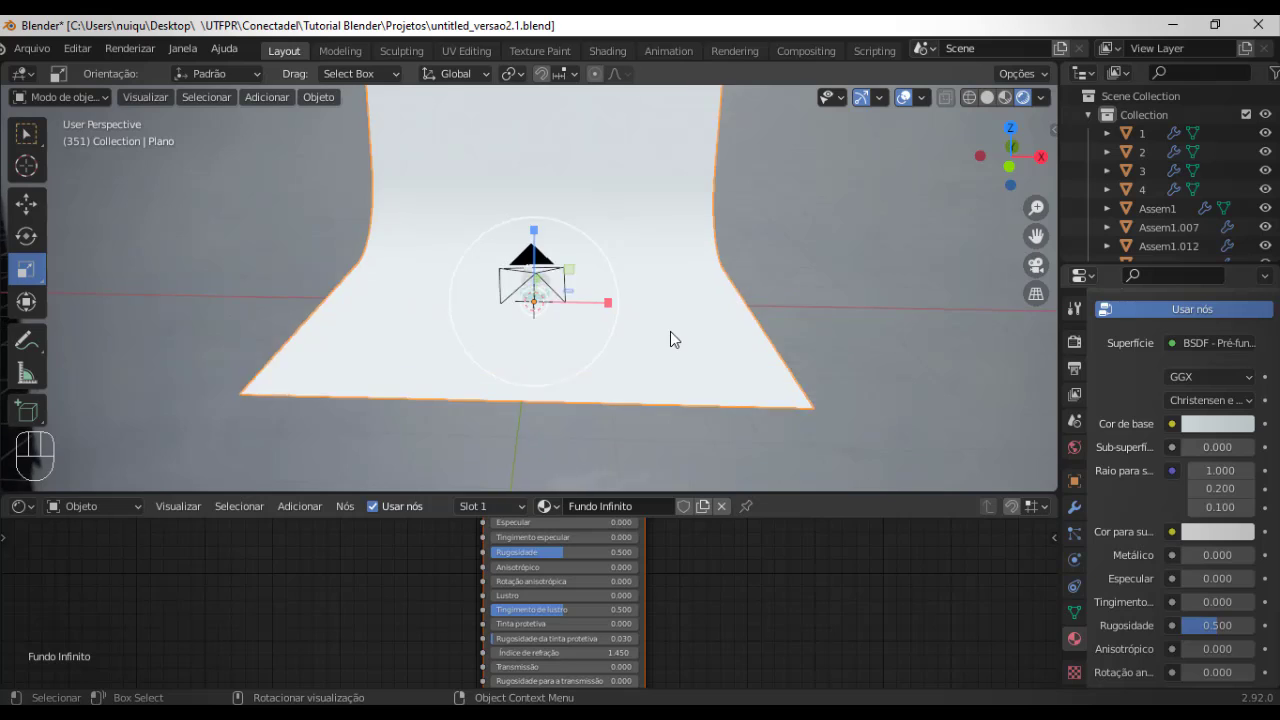
- Assign the existing Case material to the earbud case's lid, Tampa, and check it from another angle
scroll(671, 337, "up", 8)
scroll(758, 336, "up", 2)
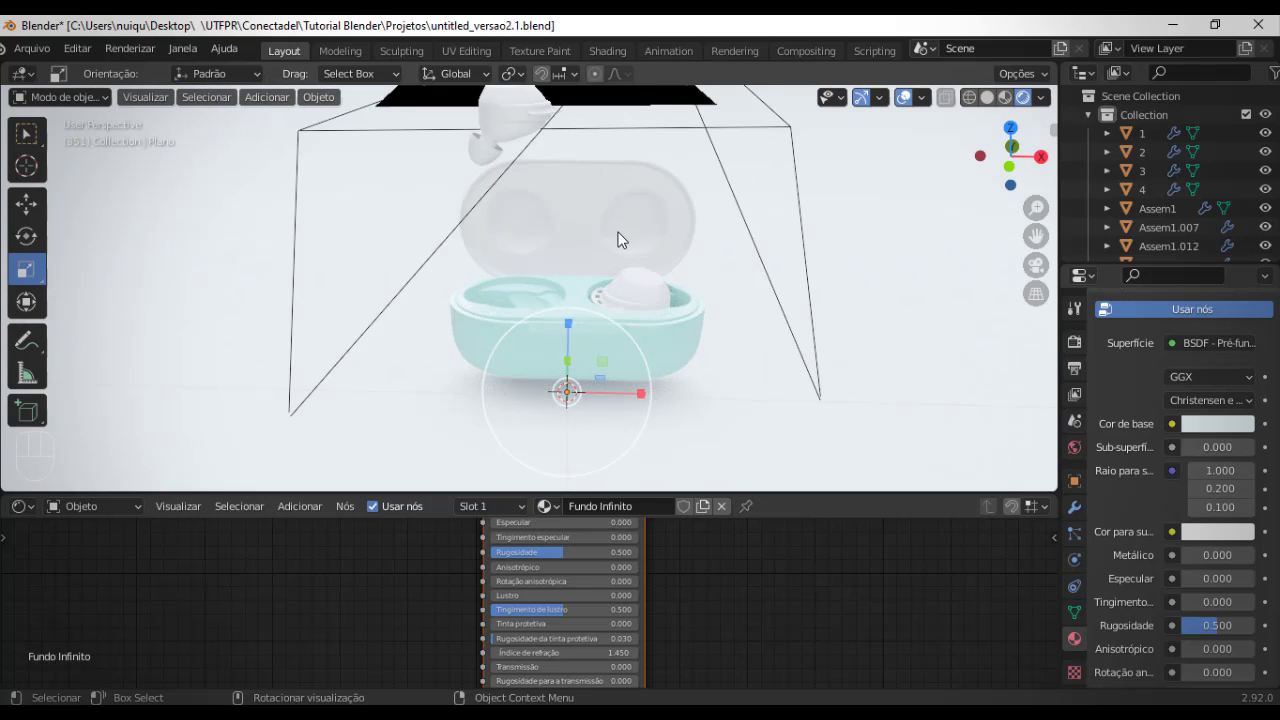
left_click(648, 167)
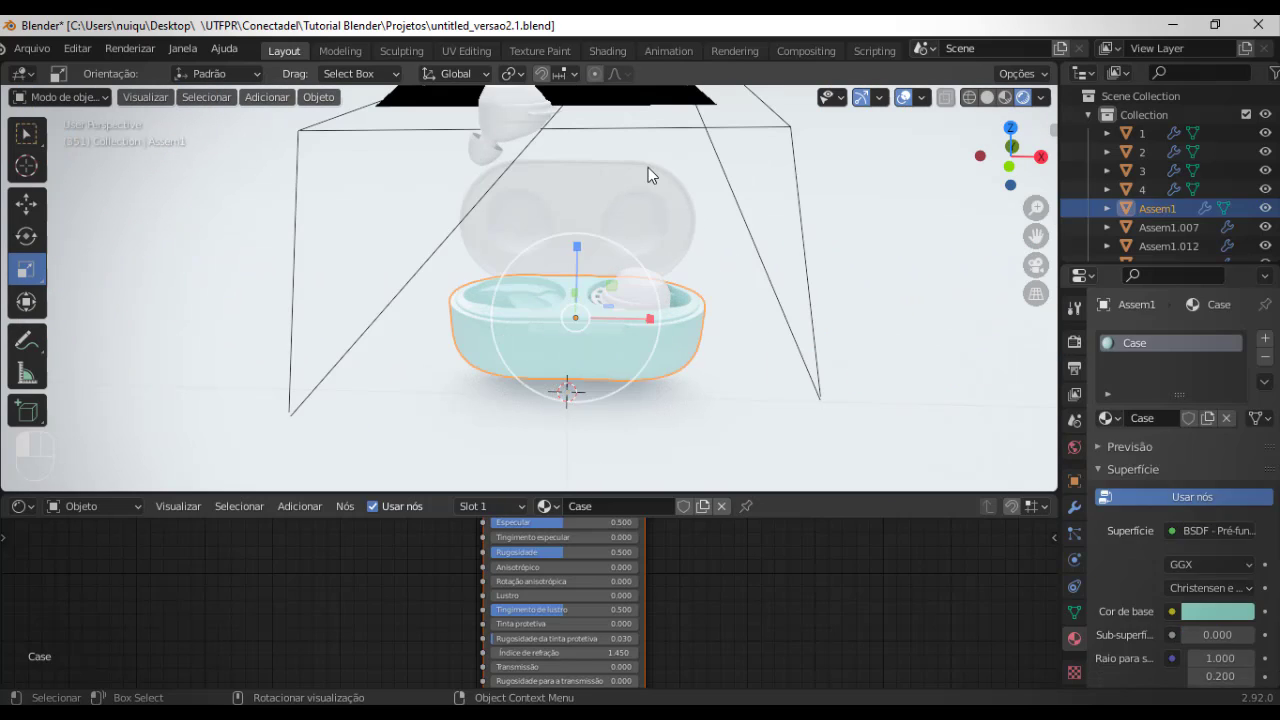
left_click(648, 167)
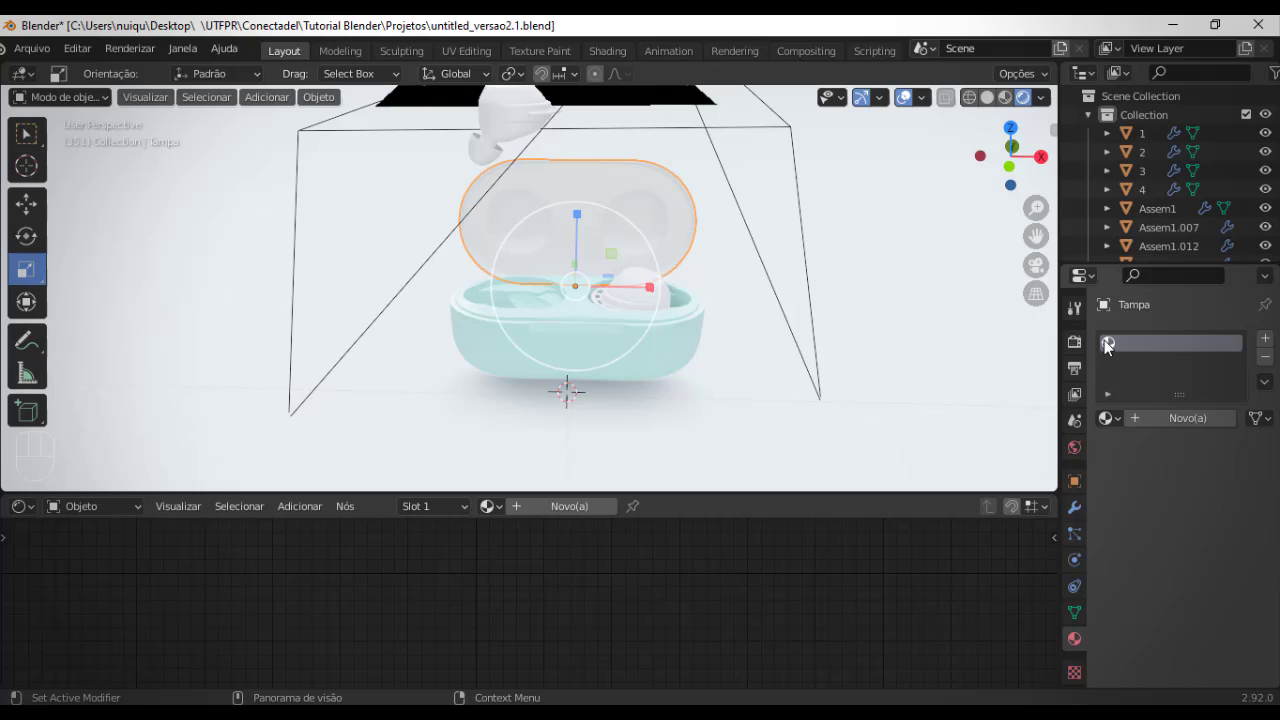
left_click(1110, 419)
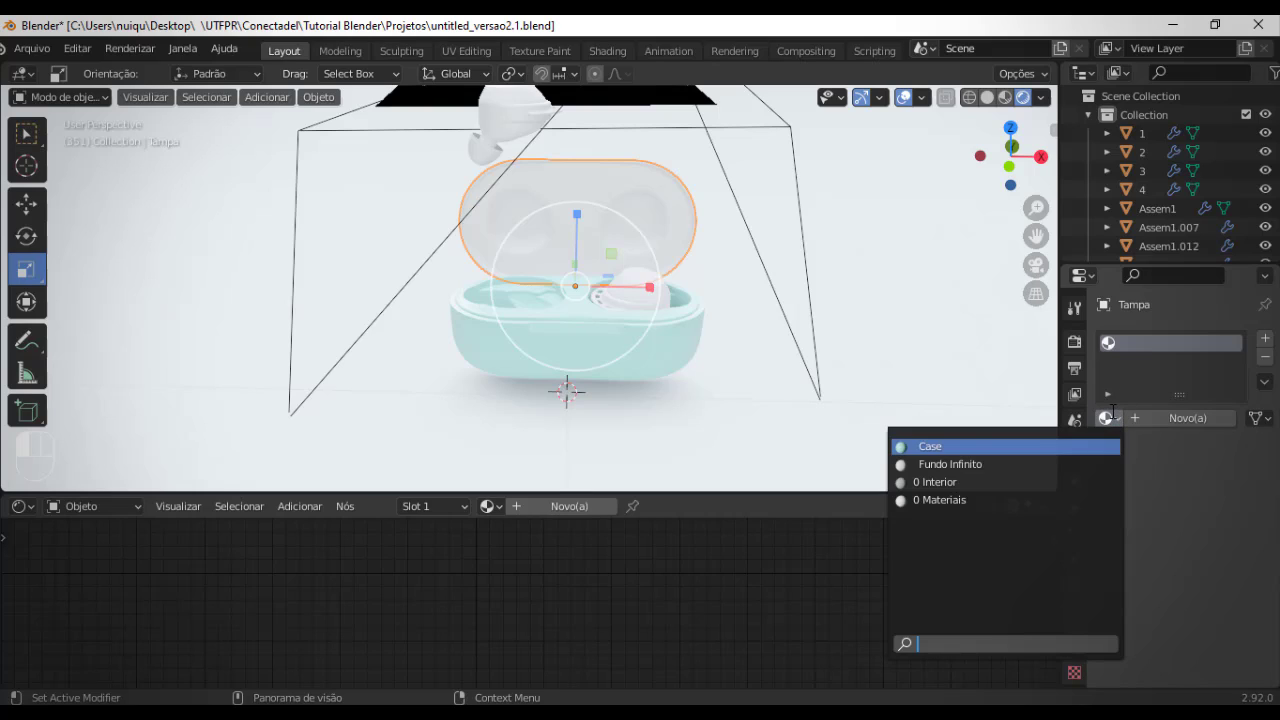
left_click(956, 449)
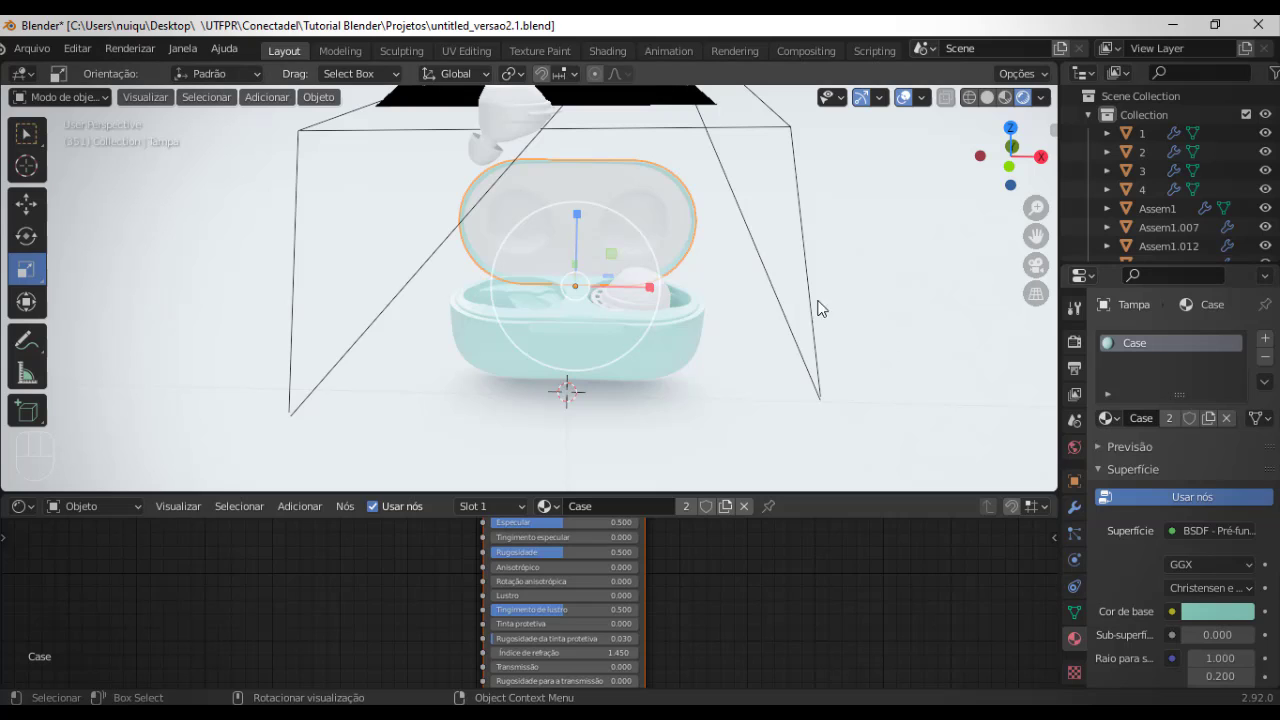
middle_click_drag(763, 260, 667, 323)
scroll(603, 305, "up", 2)
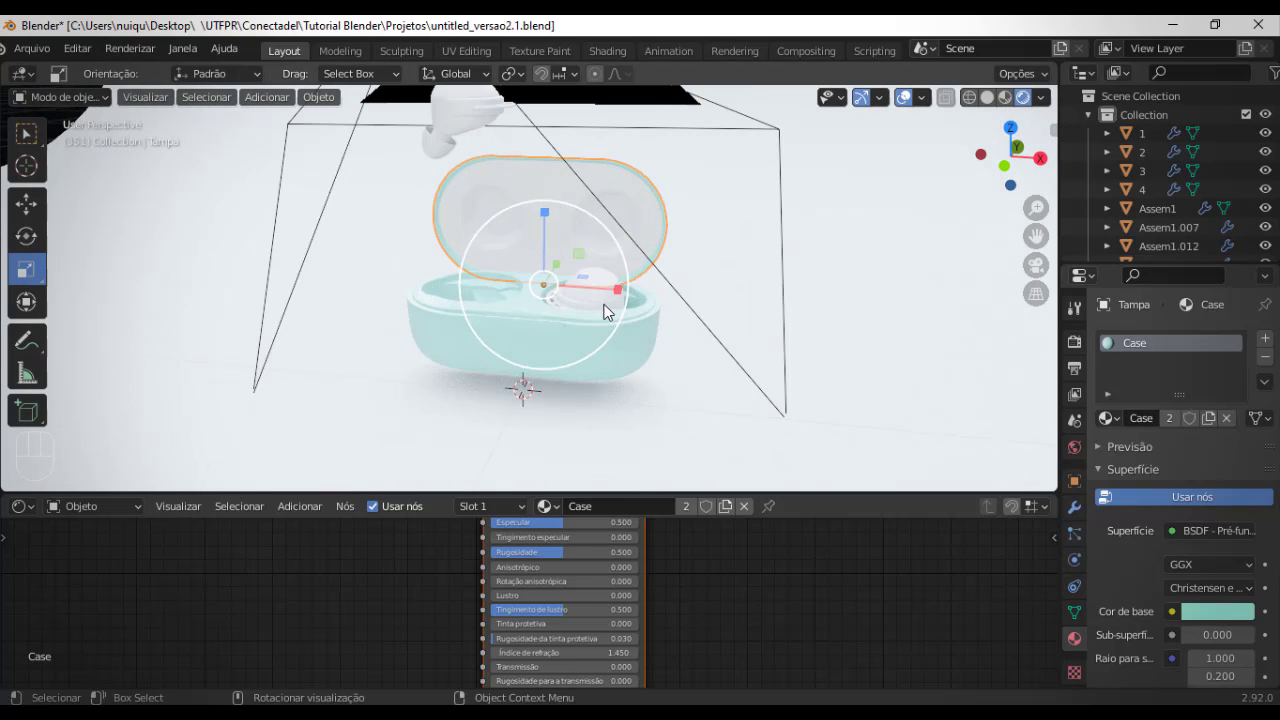
- Examine the finished earbud case with its materials and backdrop from several angles and distances
middle_click_drag(434, 282, 478, 270)
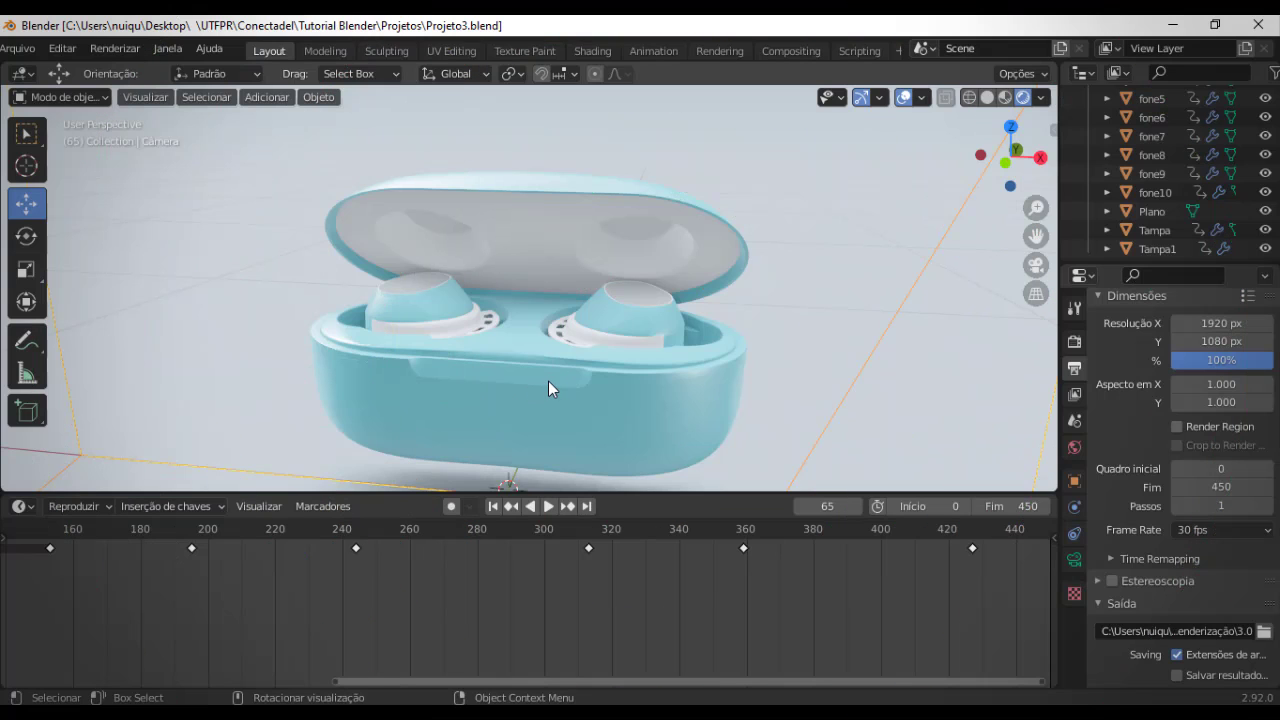
scroll(548, 381, "down", 8)
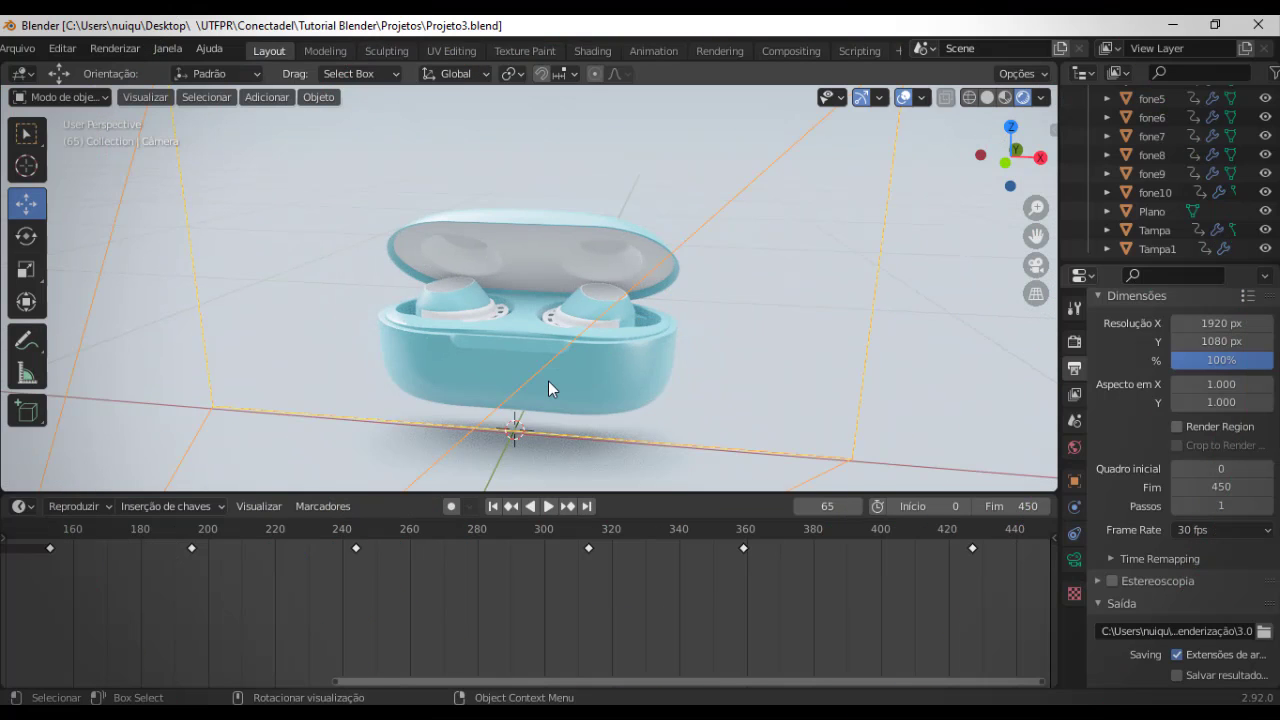
scroll(551, 378, "up", 6)
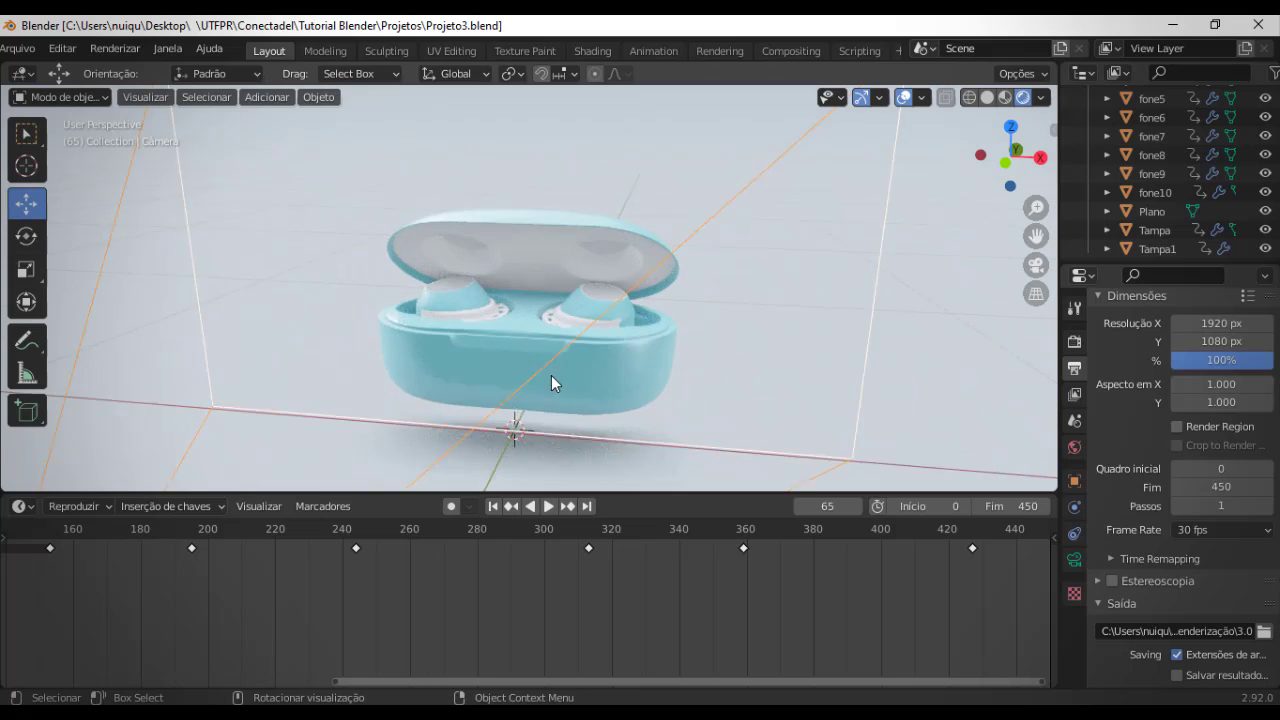
middle_click_drag(551, 380, 585, 362)
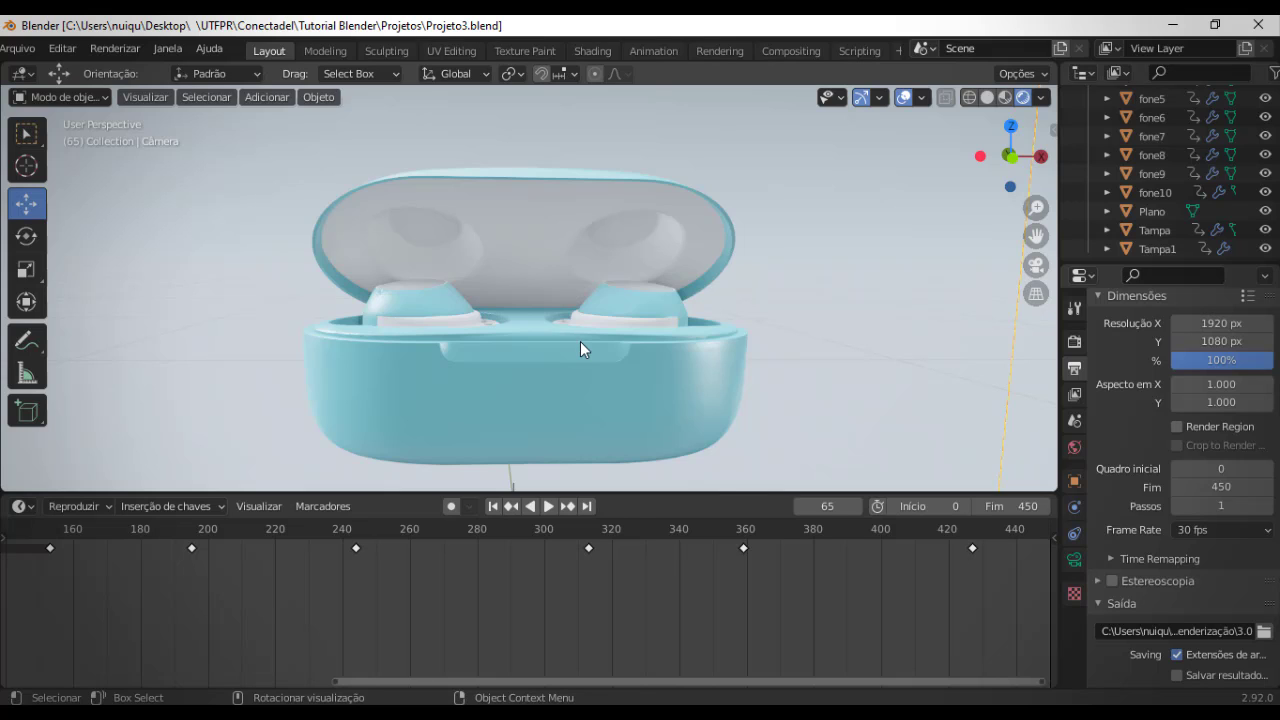
scroll(580, 348, "down", 5)
middle_click_drag(643, 322, 618, 328)
scroll(618, 328, "up", 1)
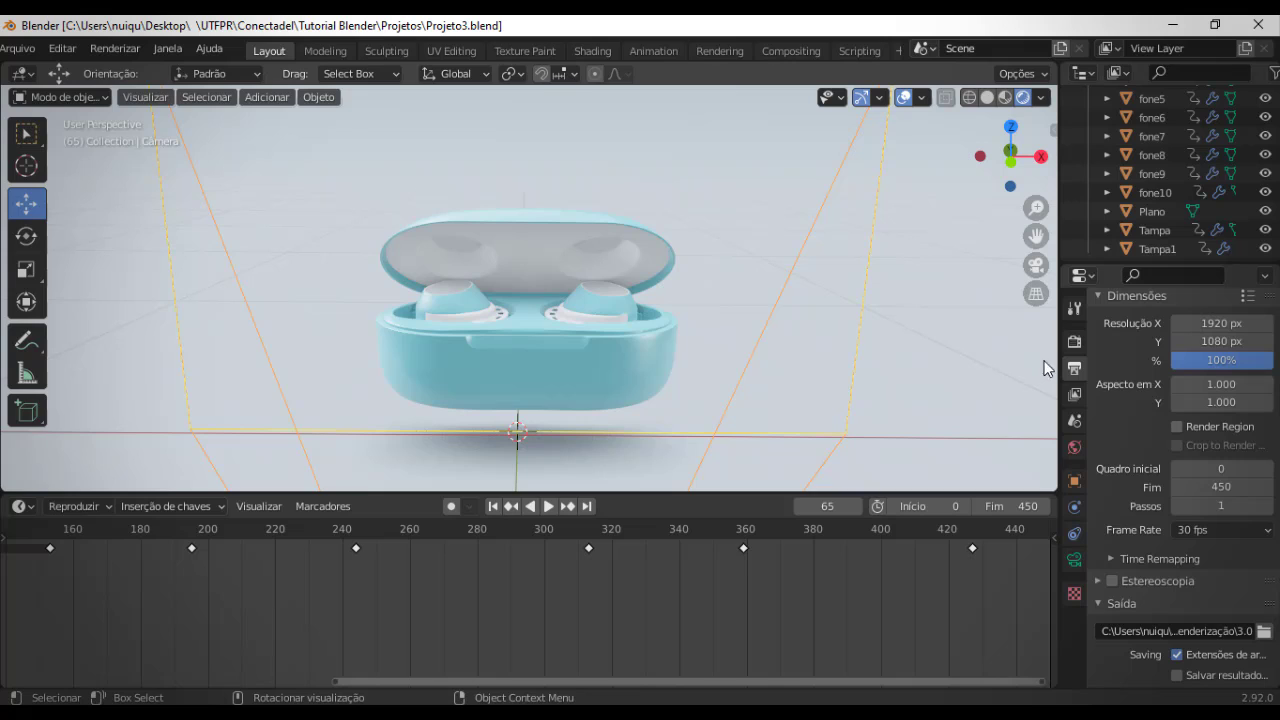
- Switch the scene's render engine to Cíclico and check how the case and its shadow look
left_click(1075, 309)
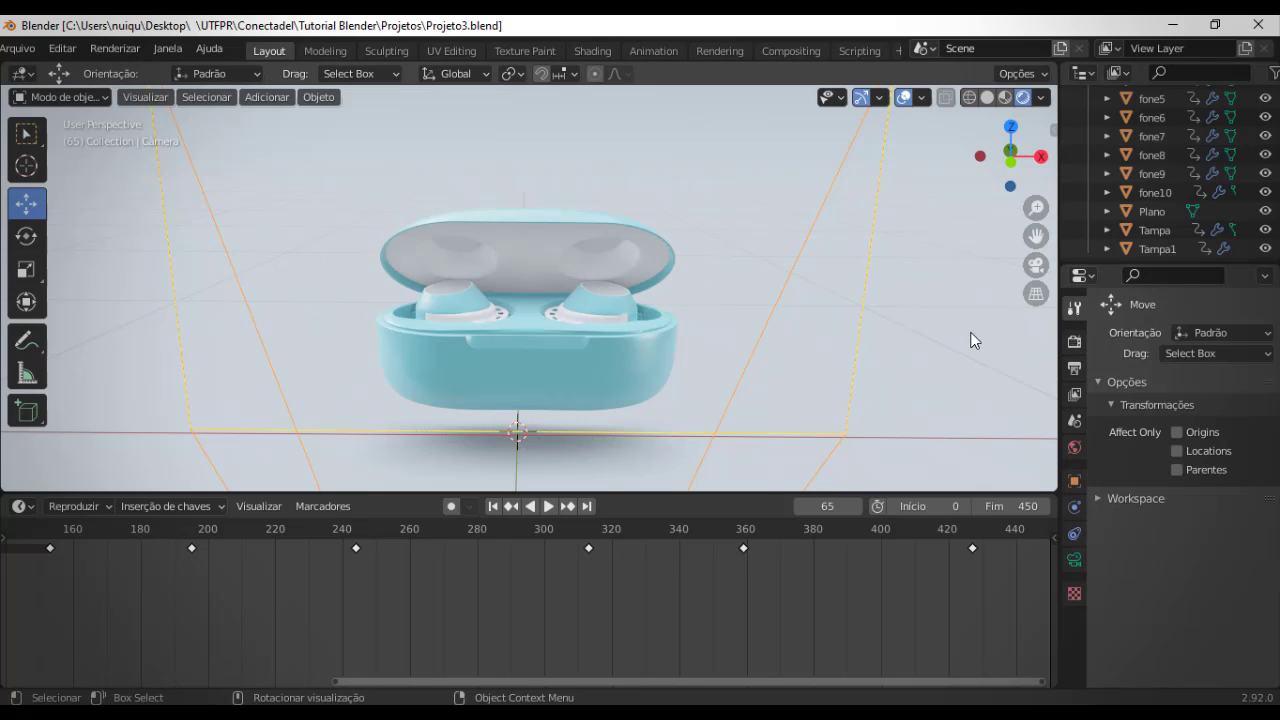
left_click(1074, 341)
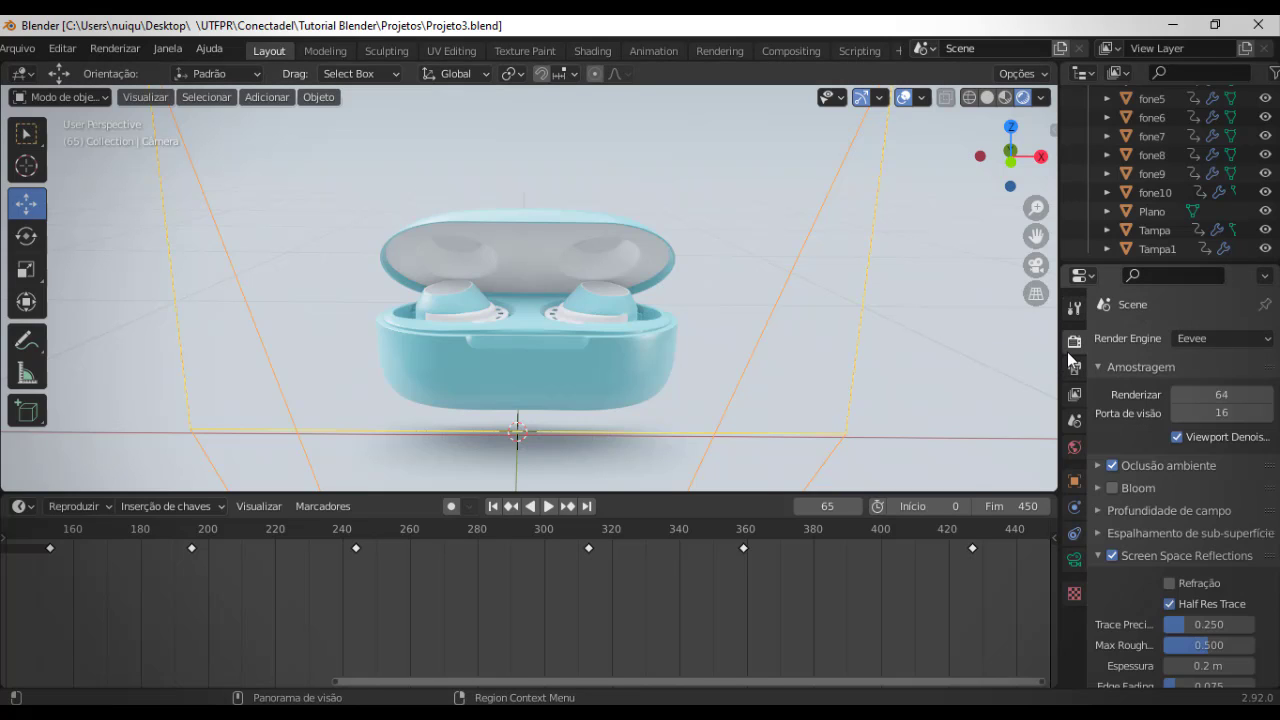
left_click(860, 323)
scroll(850, 336, "up", 5)
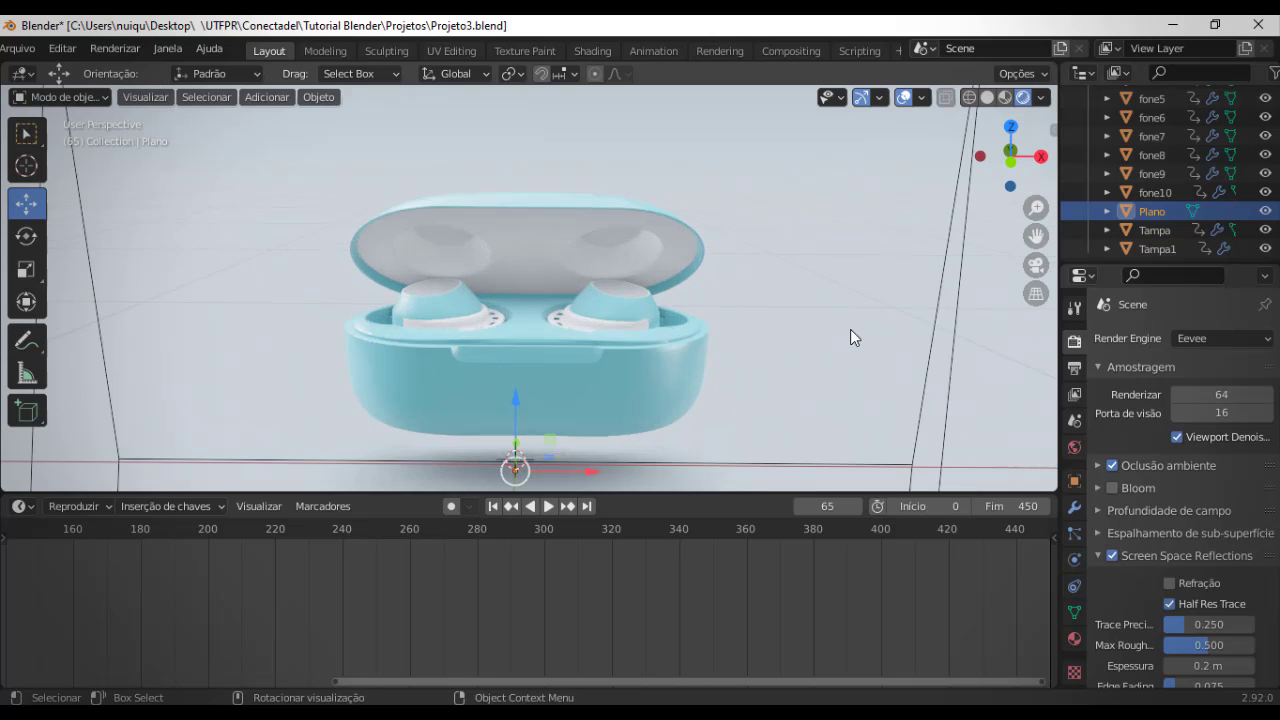
scroll(980, 368, "down", 4)
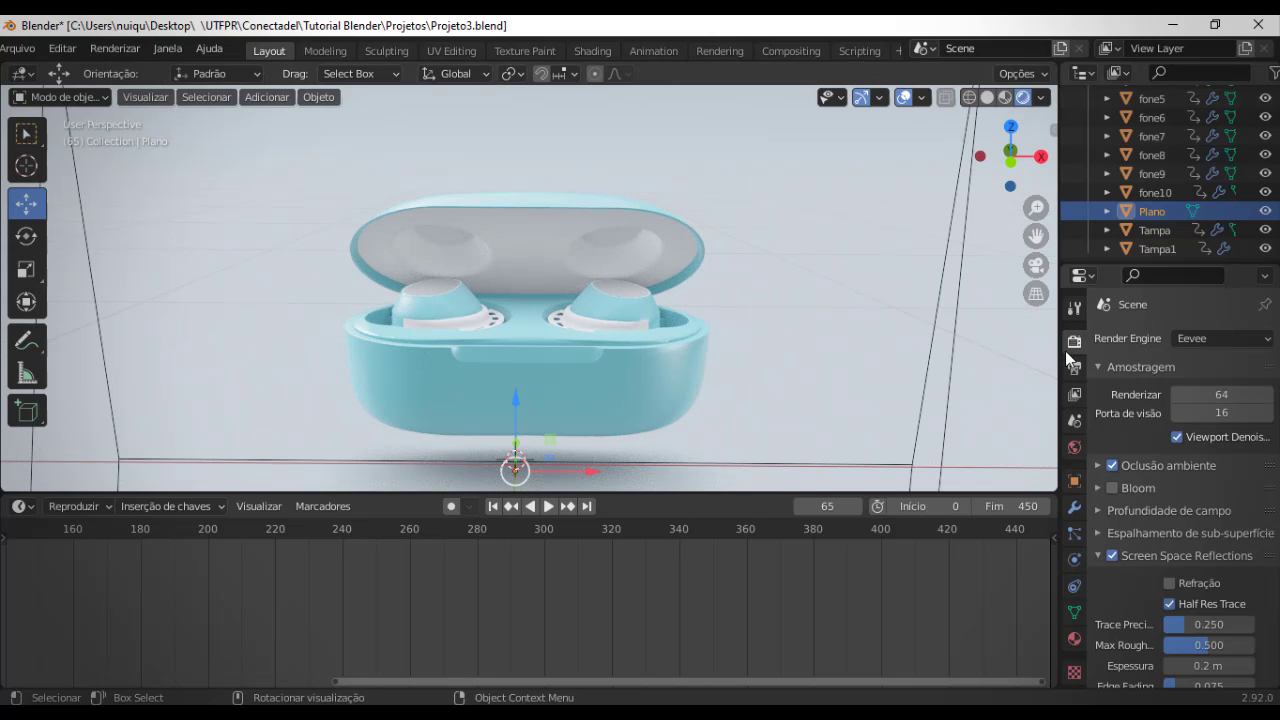
left_click(1073, 316)
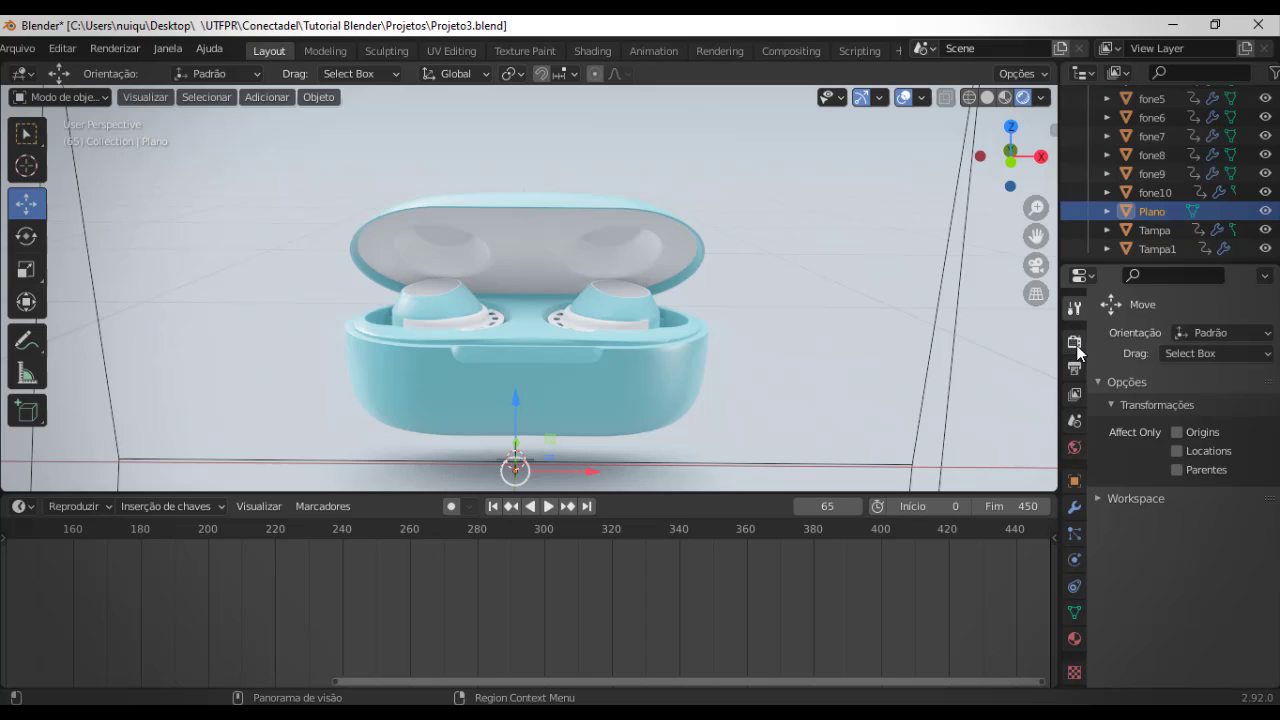
left_click(1074, 342)
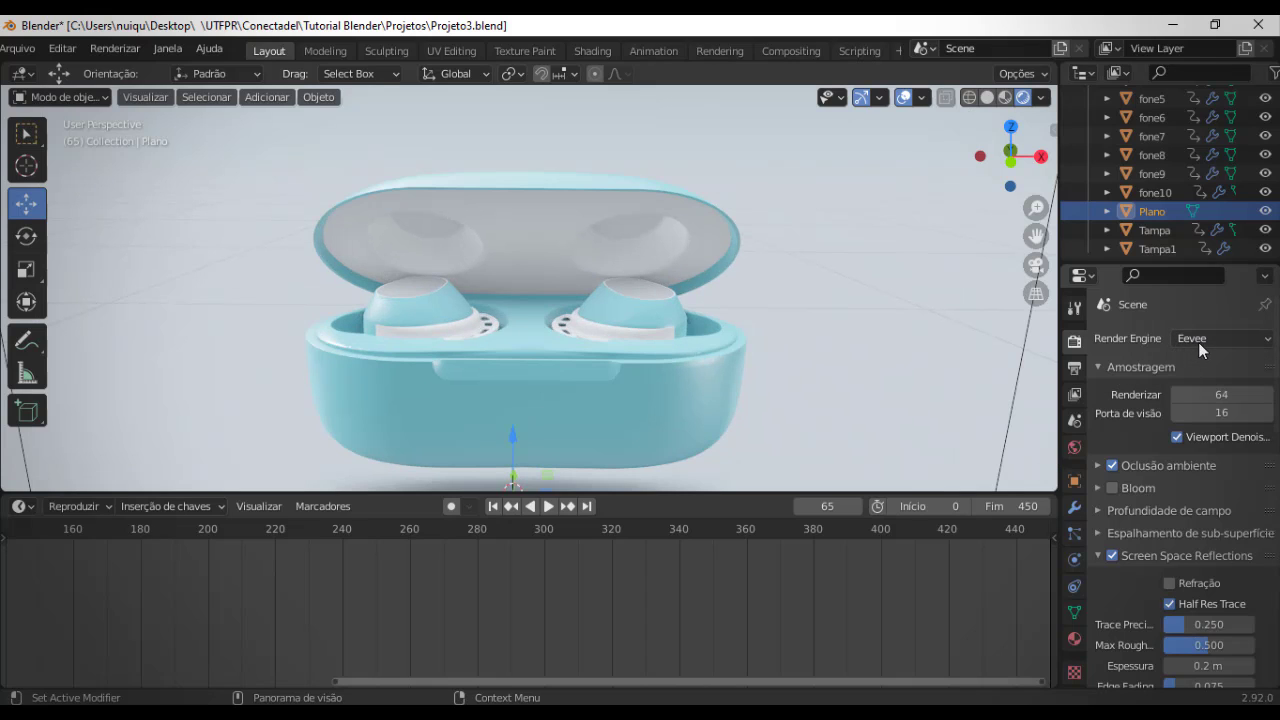
left_click(1200, 344)
left_click(1204, 400)
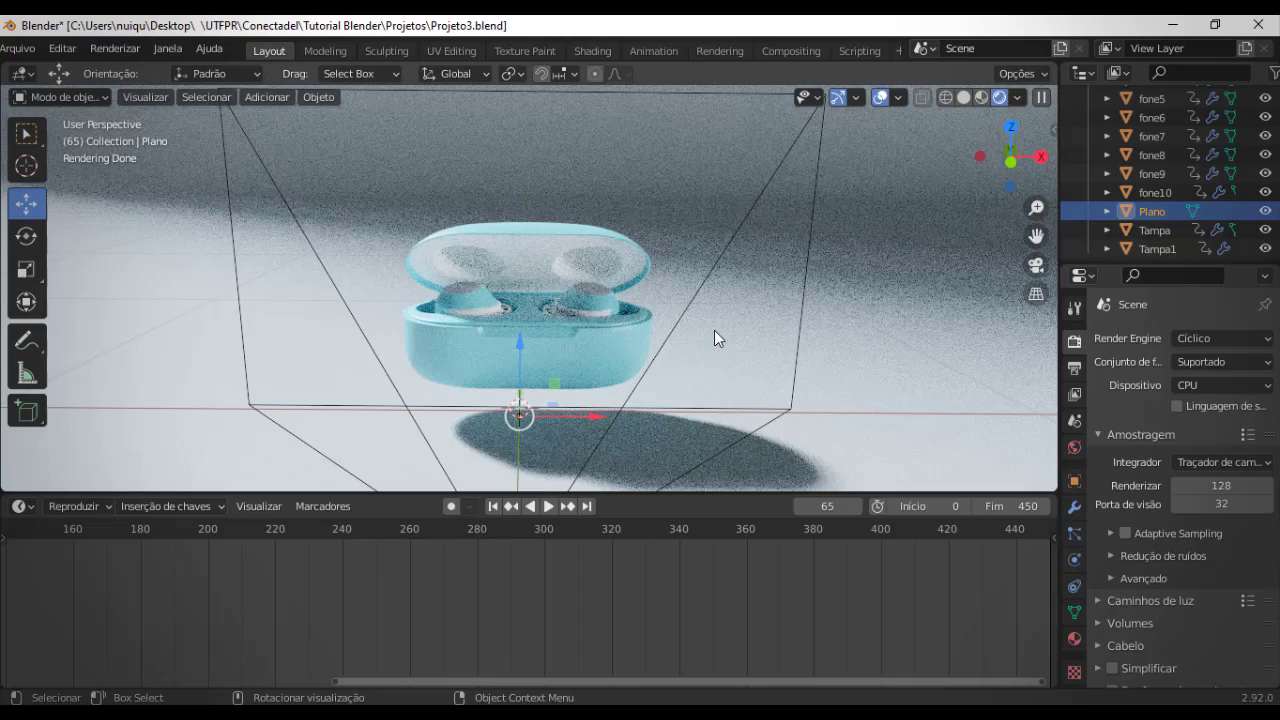
scroll(714, 331, "up", 1)
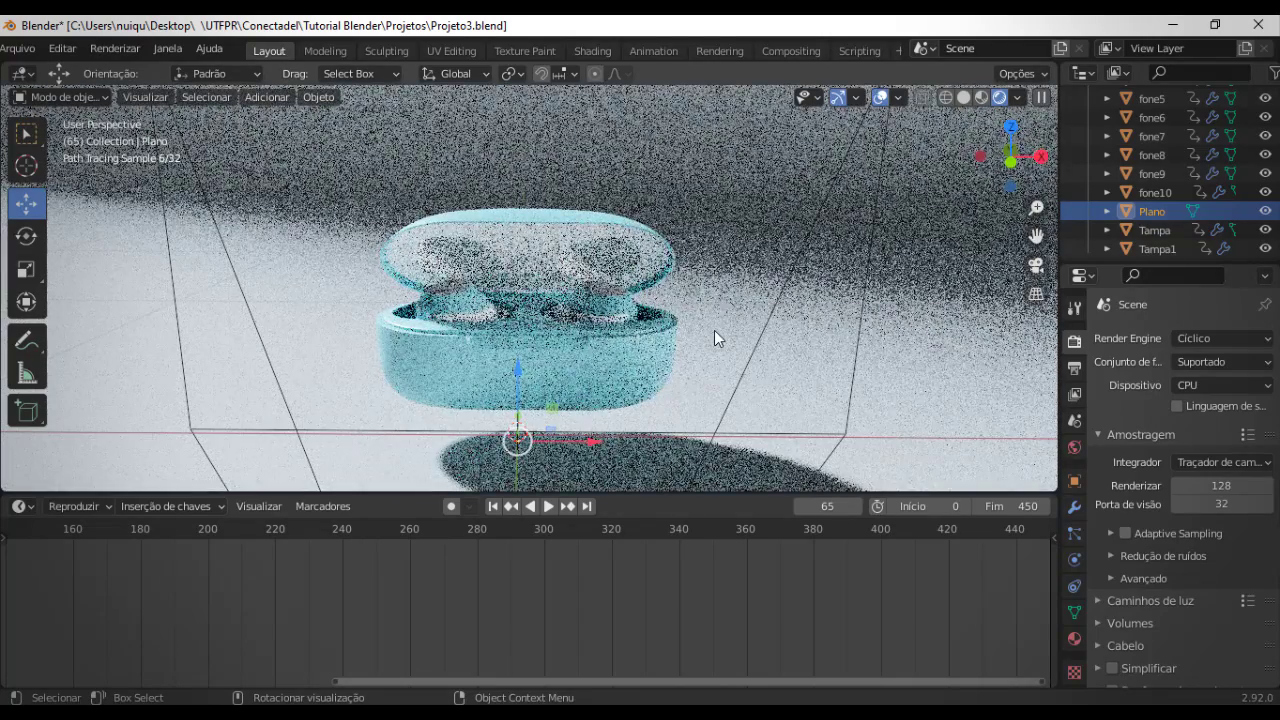
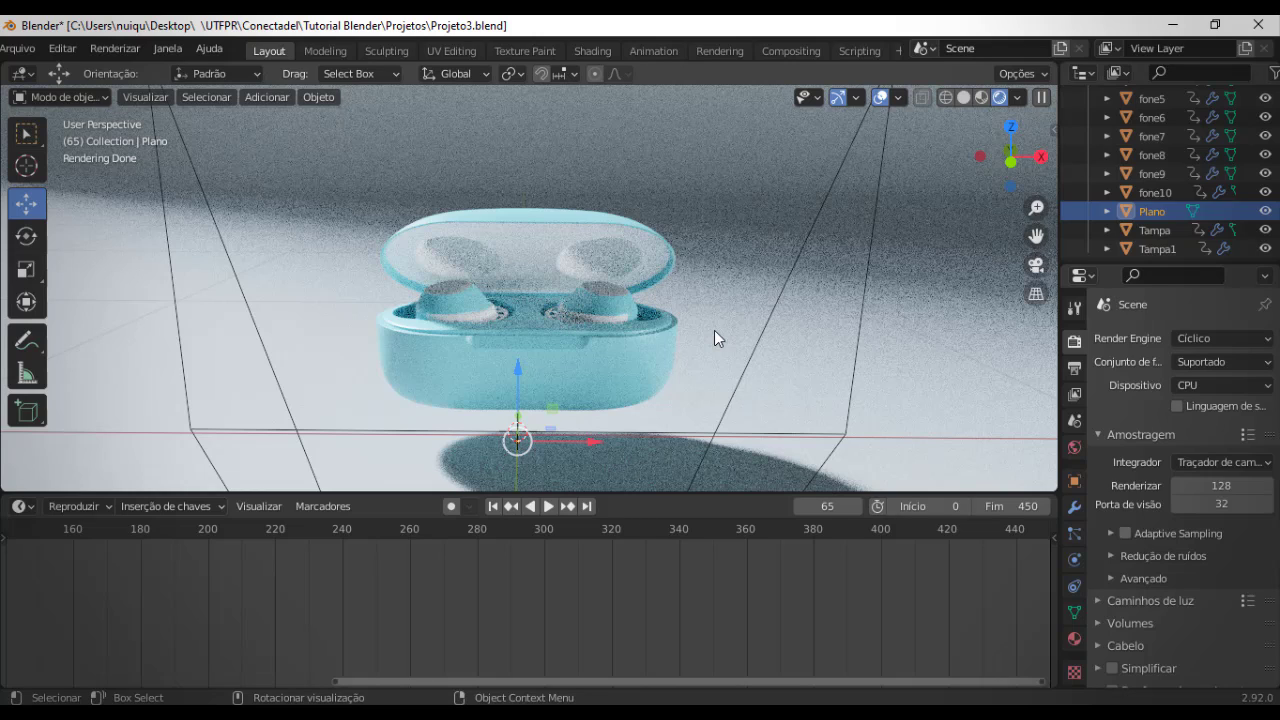
- Return the render engine to Eevee and toggle Oclusão ambiente off and on to compare the shading
left_click(1200, 338)
left_click(1189, 358)
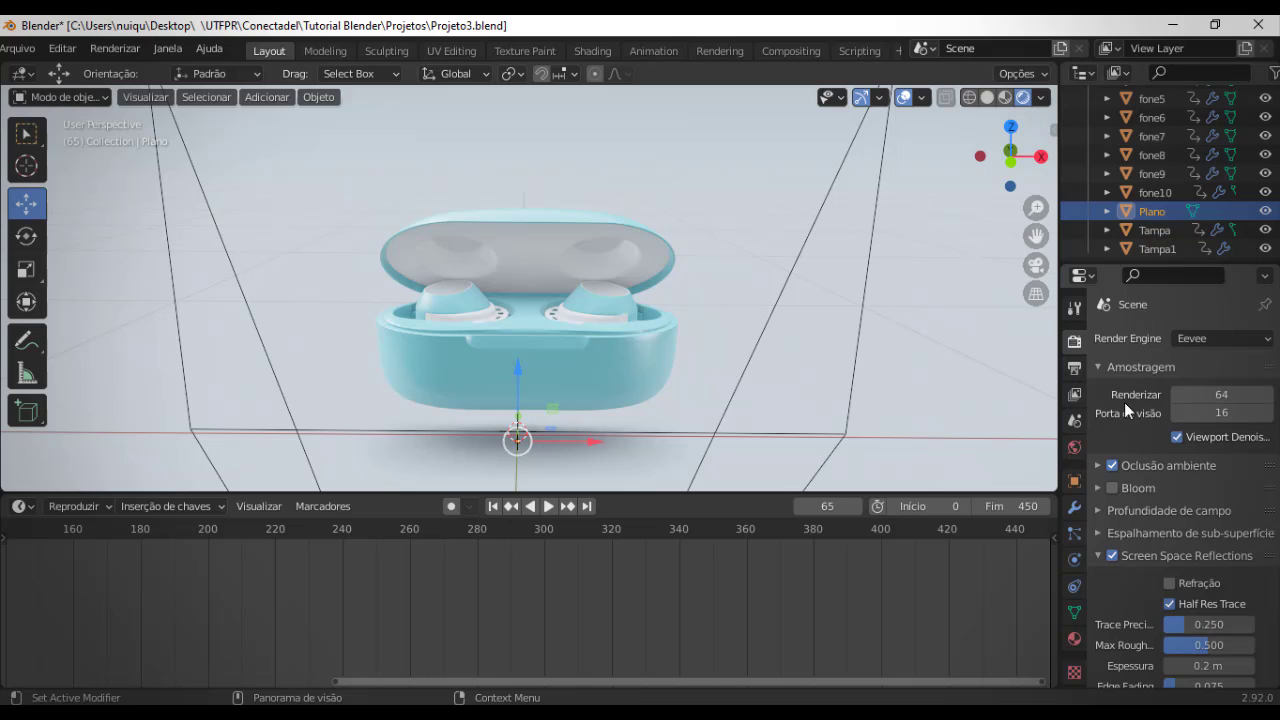
scroll(895, 376, "down", 5)
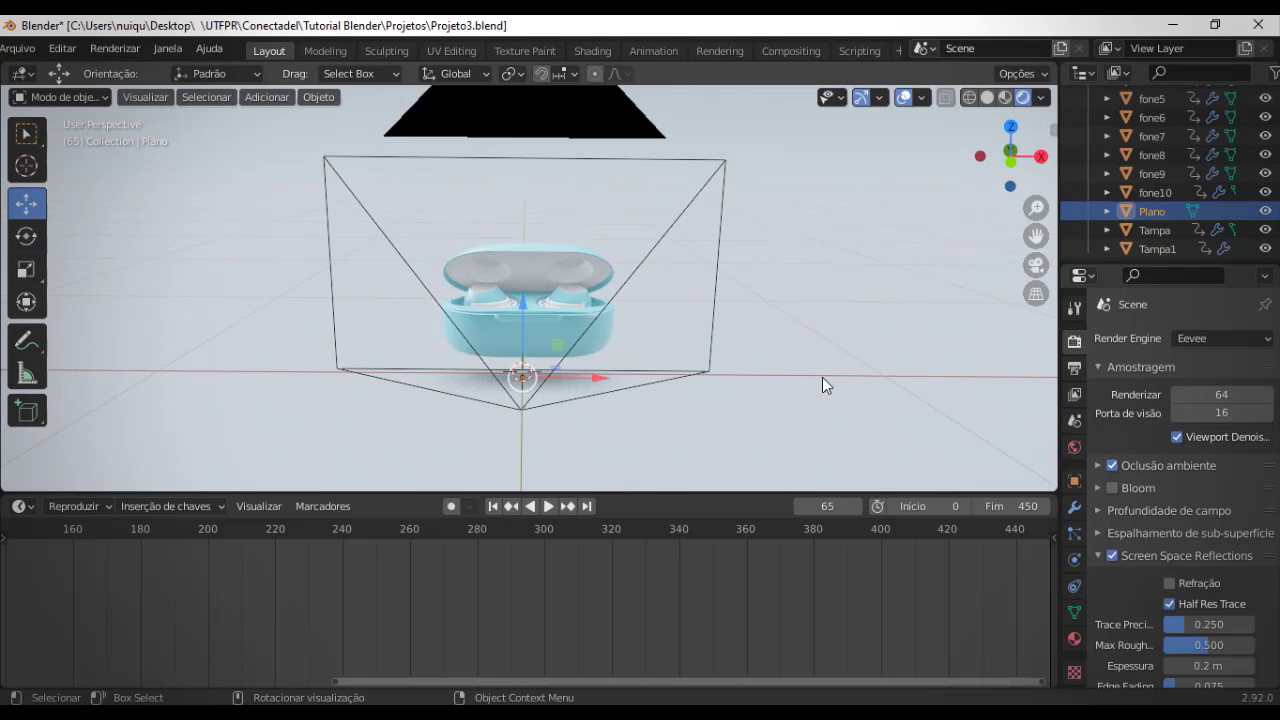
scroll(822, 377, "up", 7)
scroll(822, 377, "up", 2)
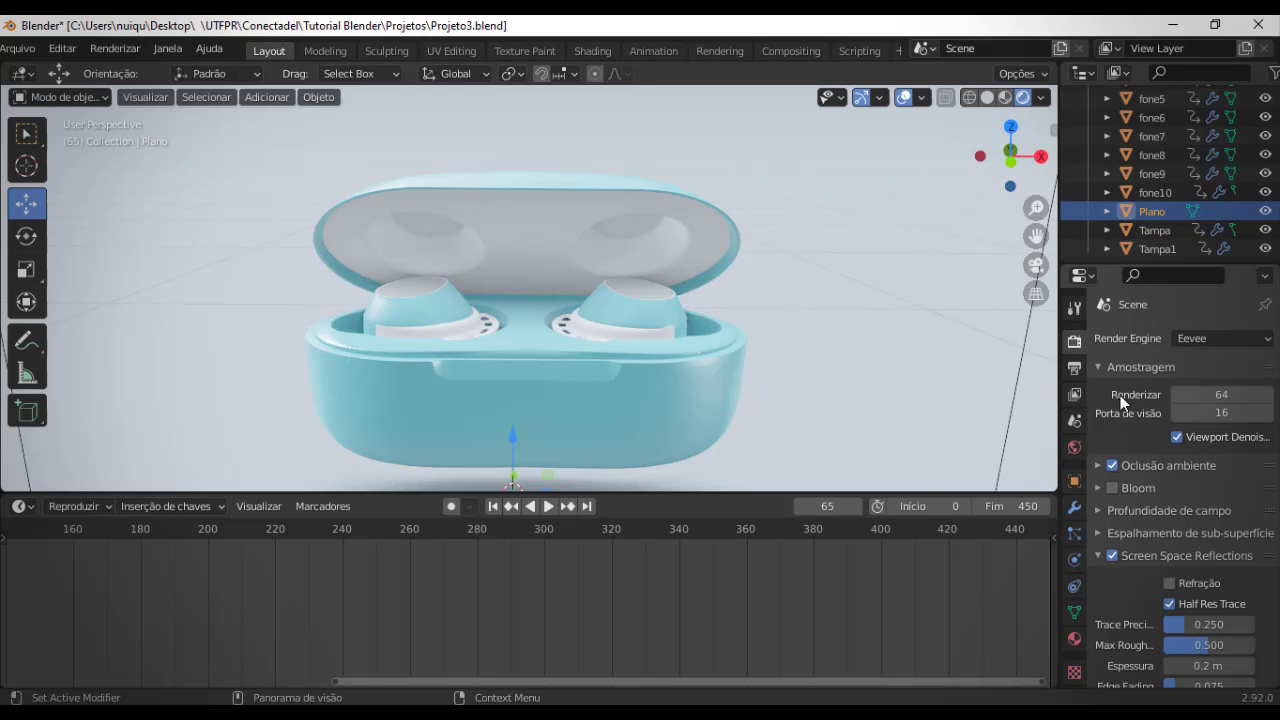
left_click(1119, 461)
left_click(1115, 461)
- Set the output file name to 3.1 in the rendering folder and choose FFmpeg Video as the output format
left_click(1076, 370)
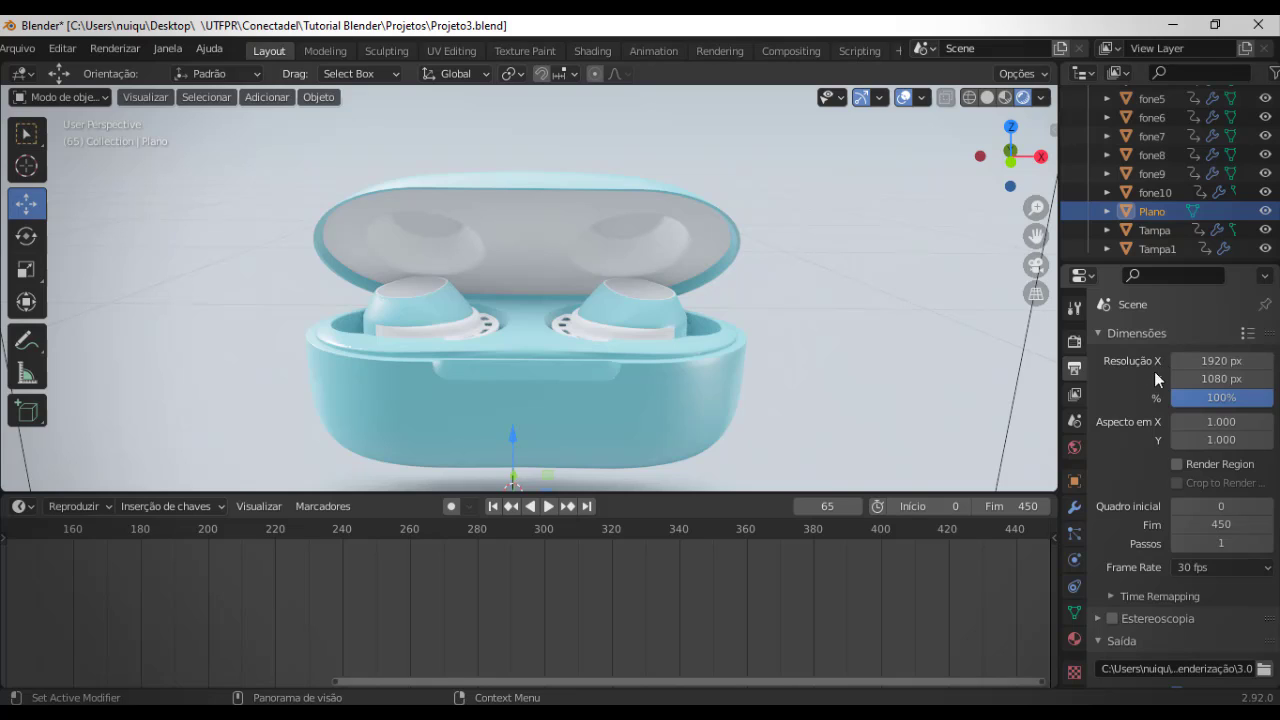
scroll(1148, 418, "down", 5)
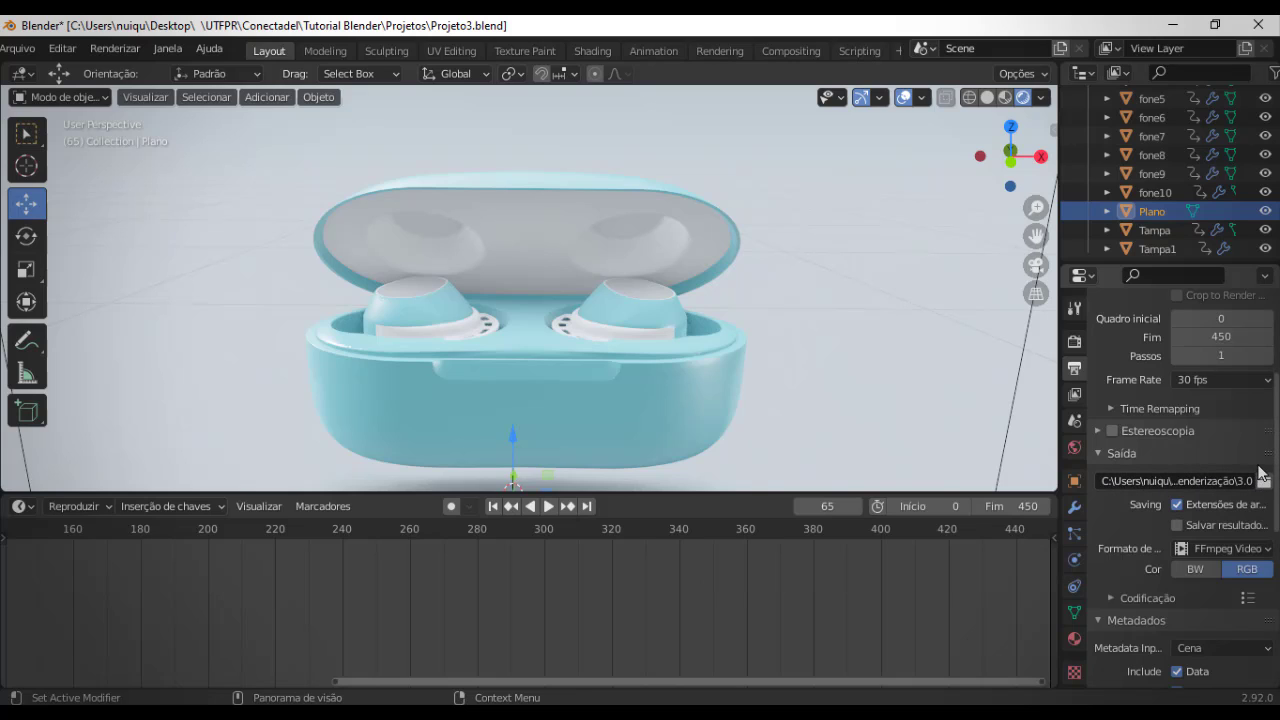
scroll(1186, 486, "down", 1)
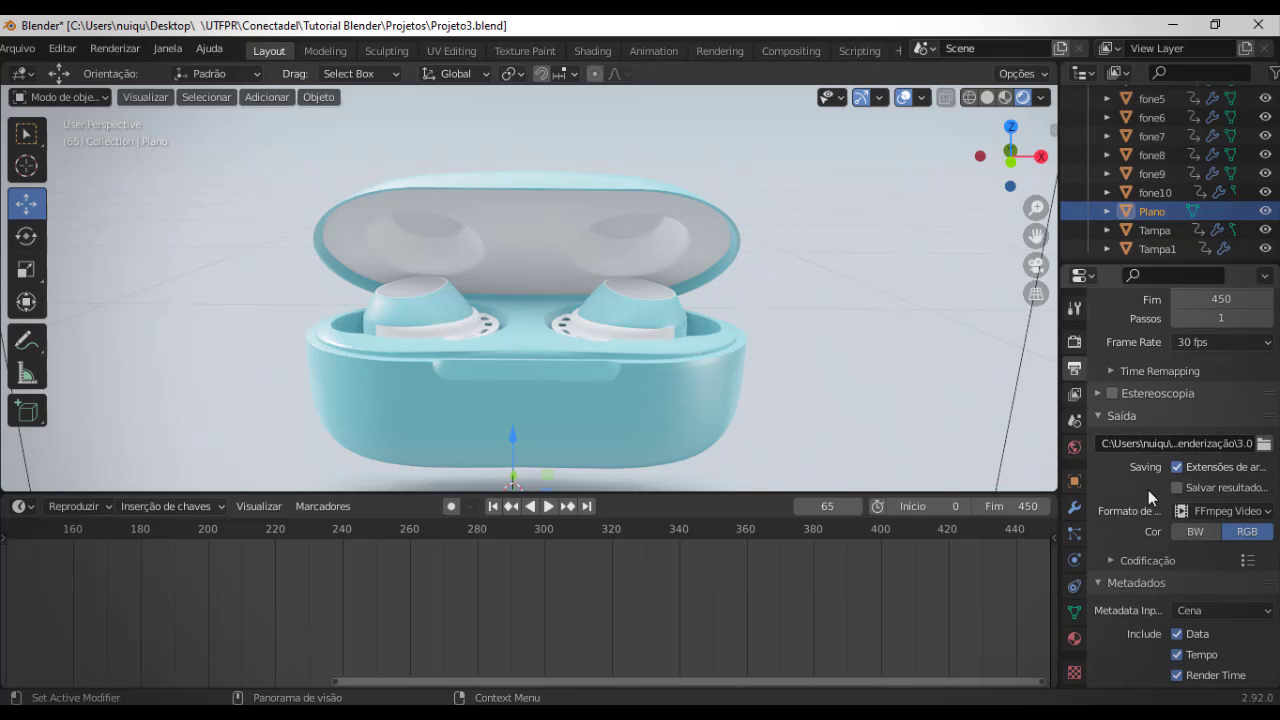
left_click(1192, 512)
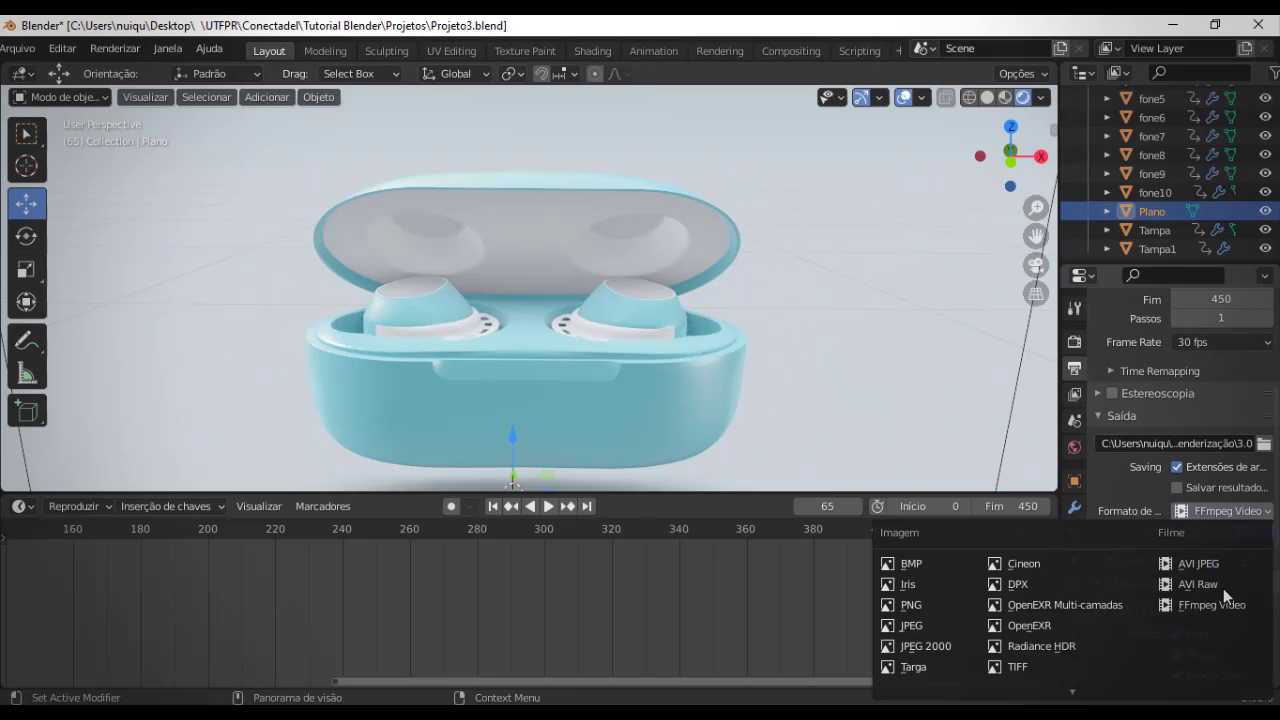
left_click(1205, 514)
left_click(1213, 605)
scroll(1125, 457, "down", 1)
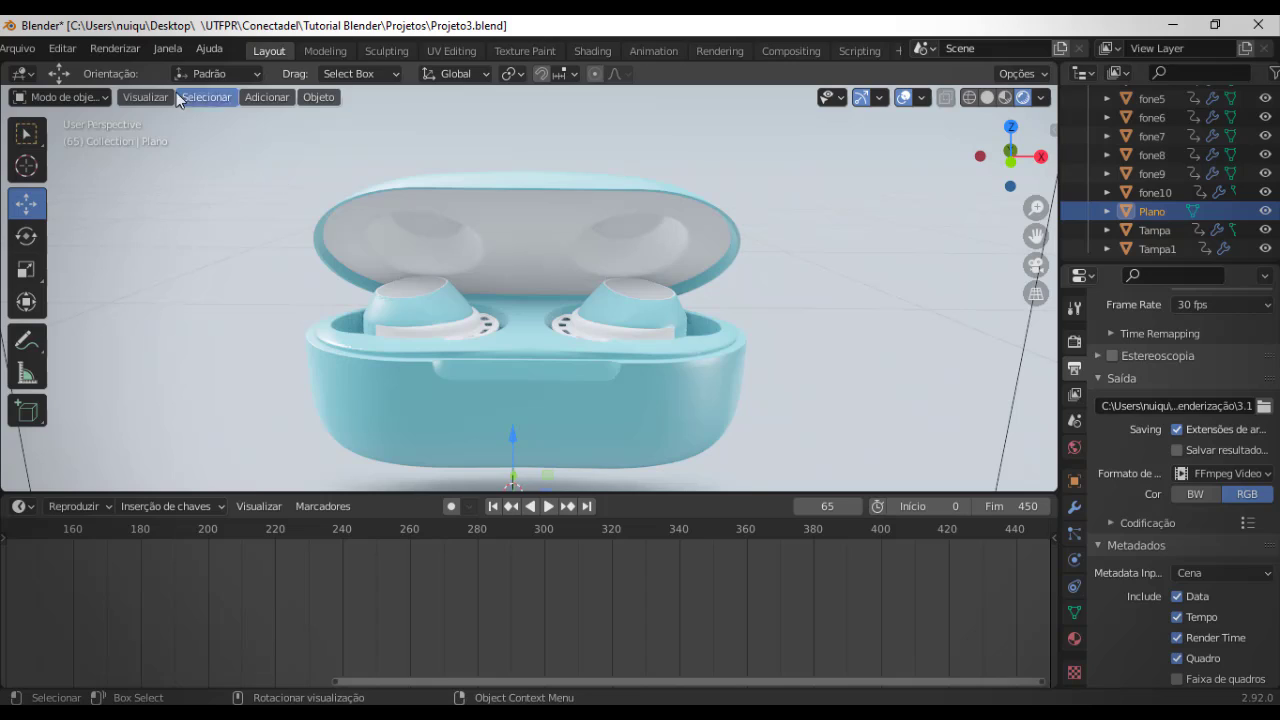
- Start rendering the full animation
left_click(128, 52)
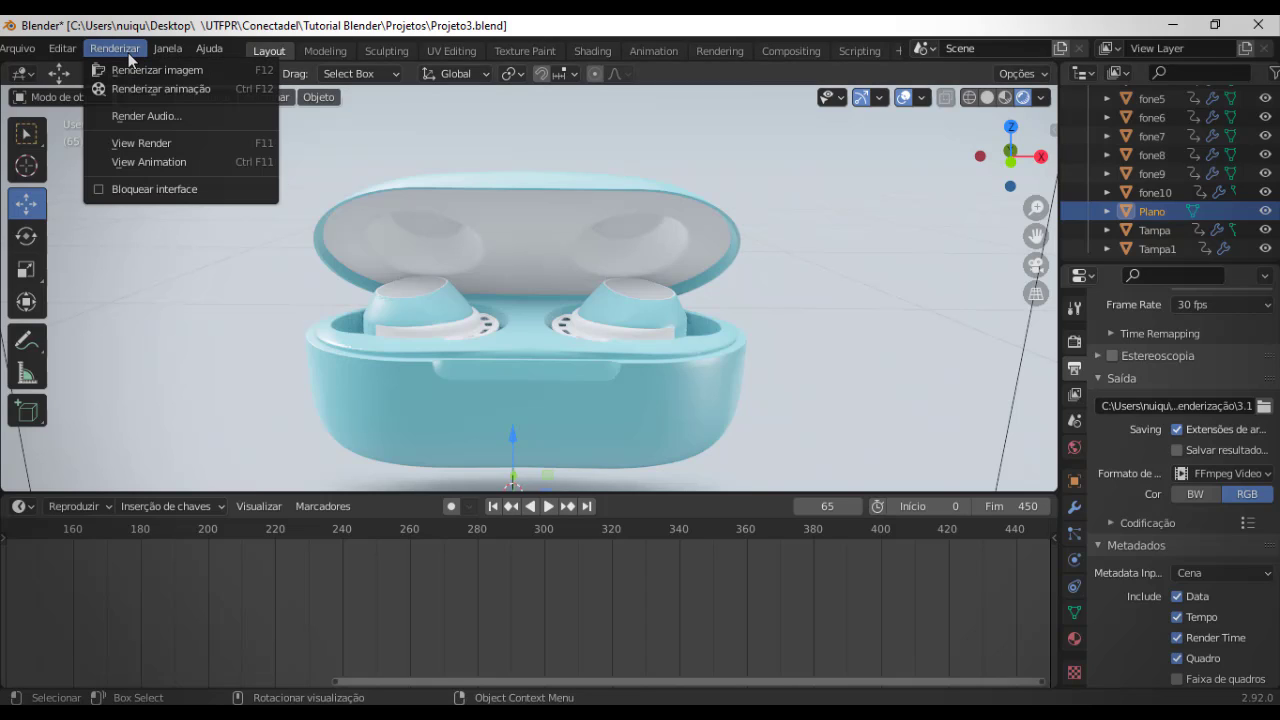
left_click(227, 92)
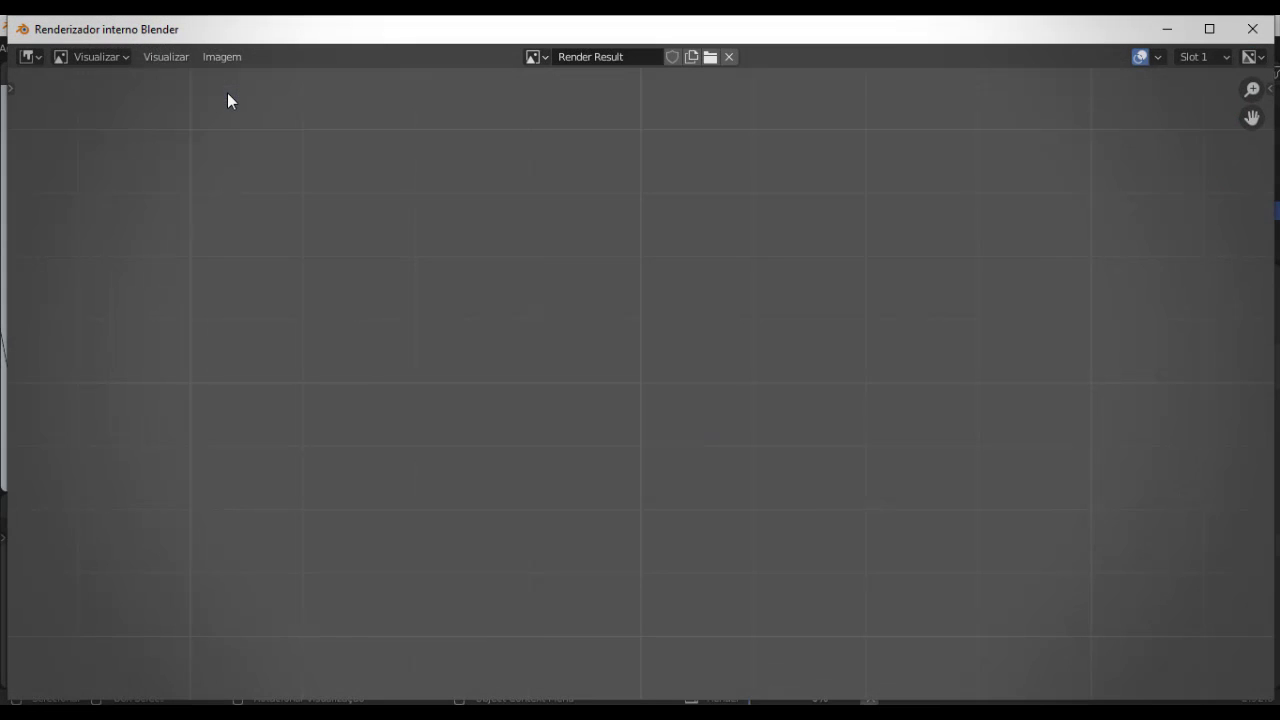